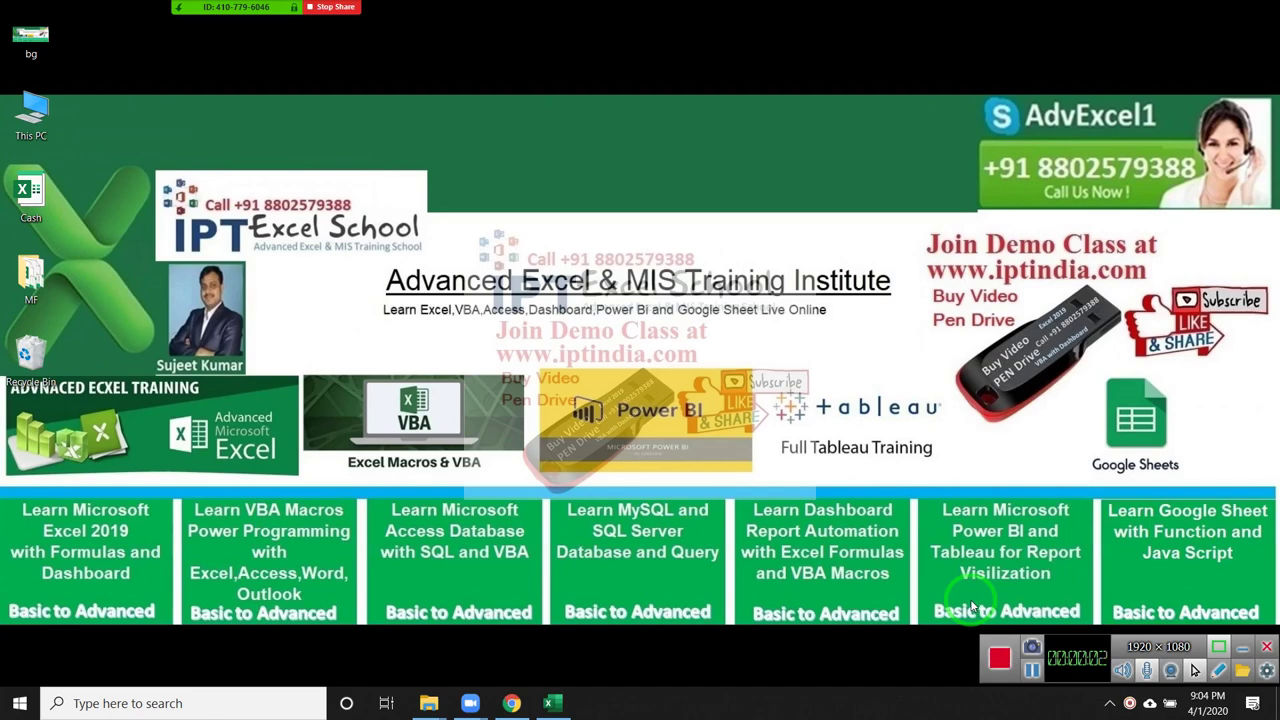
Open Zoom's participant list and allow the first two attendees to record
mouse_move(630, 10)
click(195, 15)
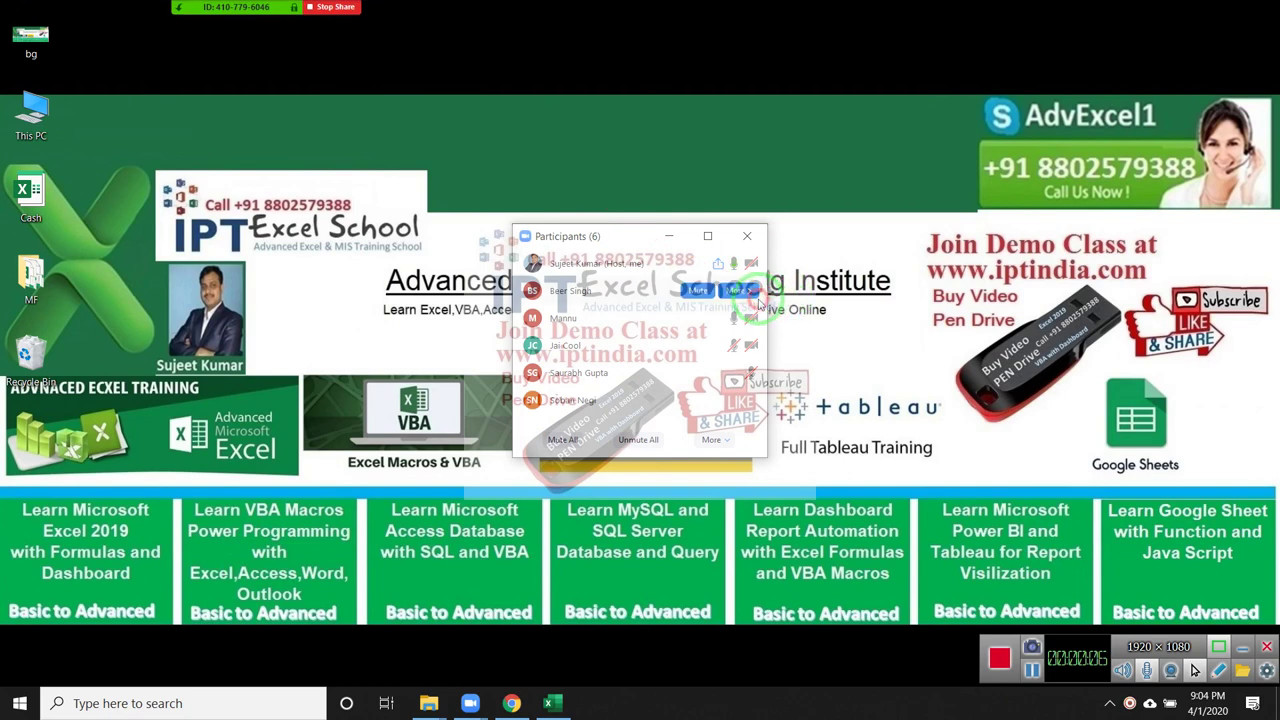
click(754, 293)
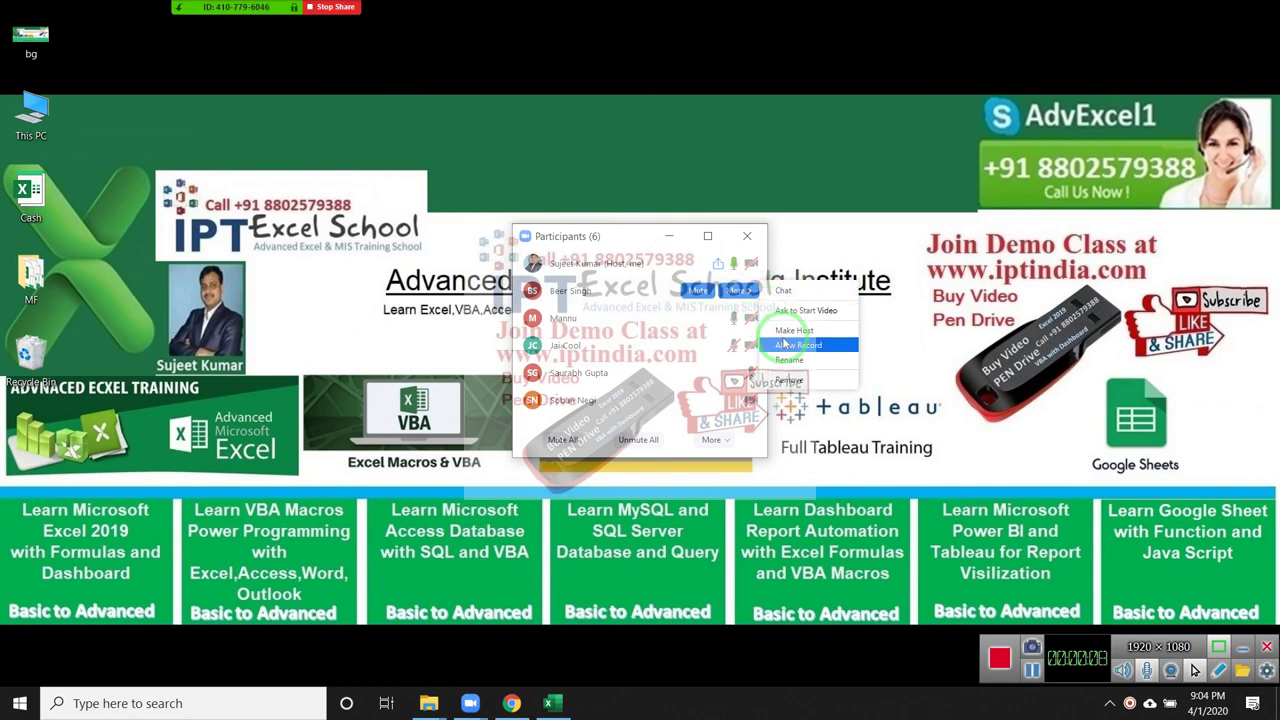
click(763, 337)
click(753, 320)
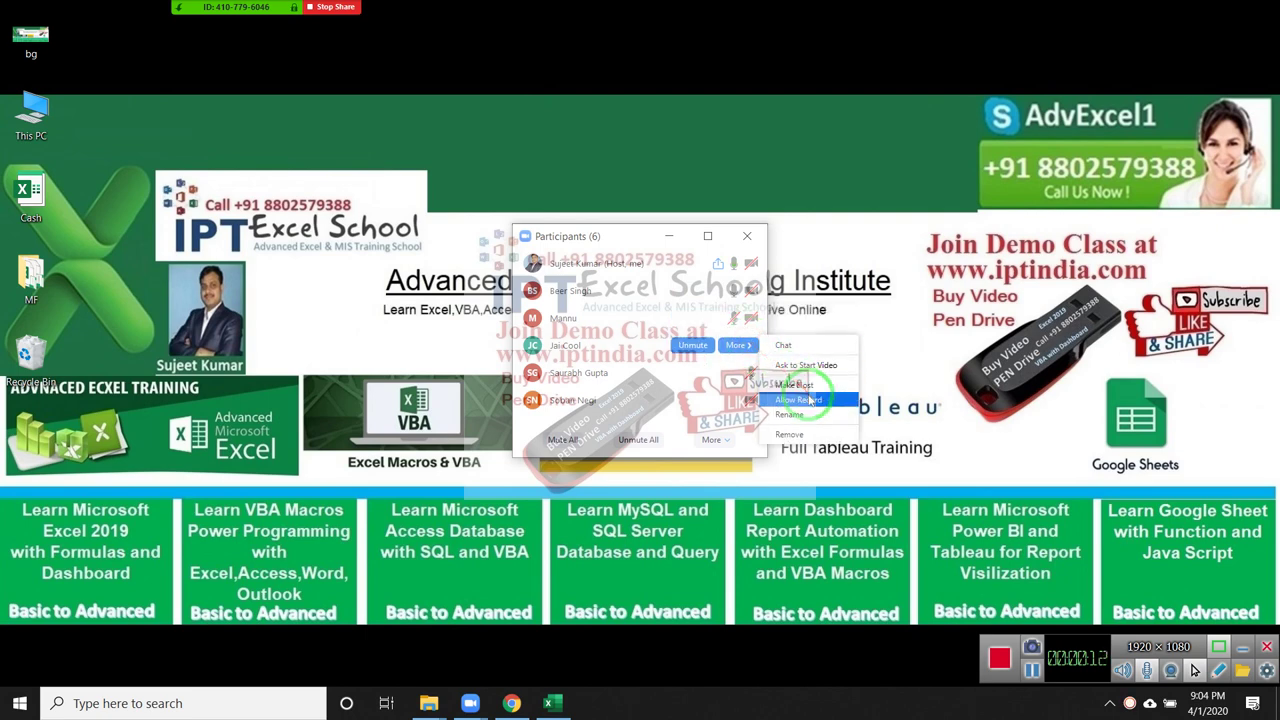
click(765, 373)
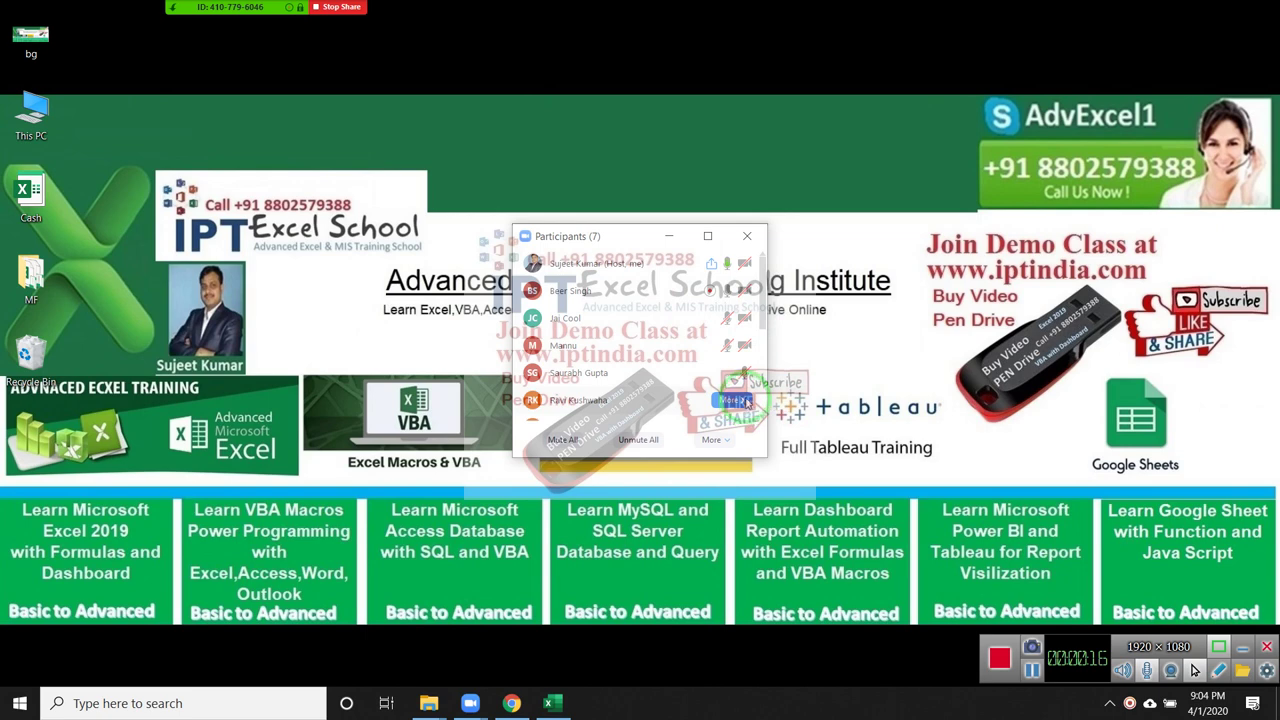
Allow the last participant further down the list to record, then close the participants list
scroll(745, 403, down, 1)
click(748, 381)
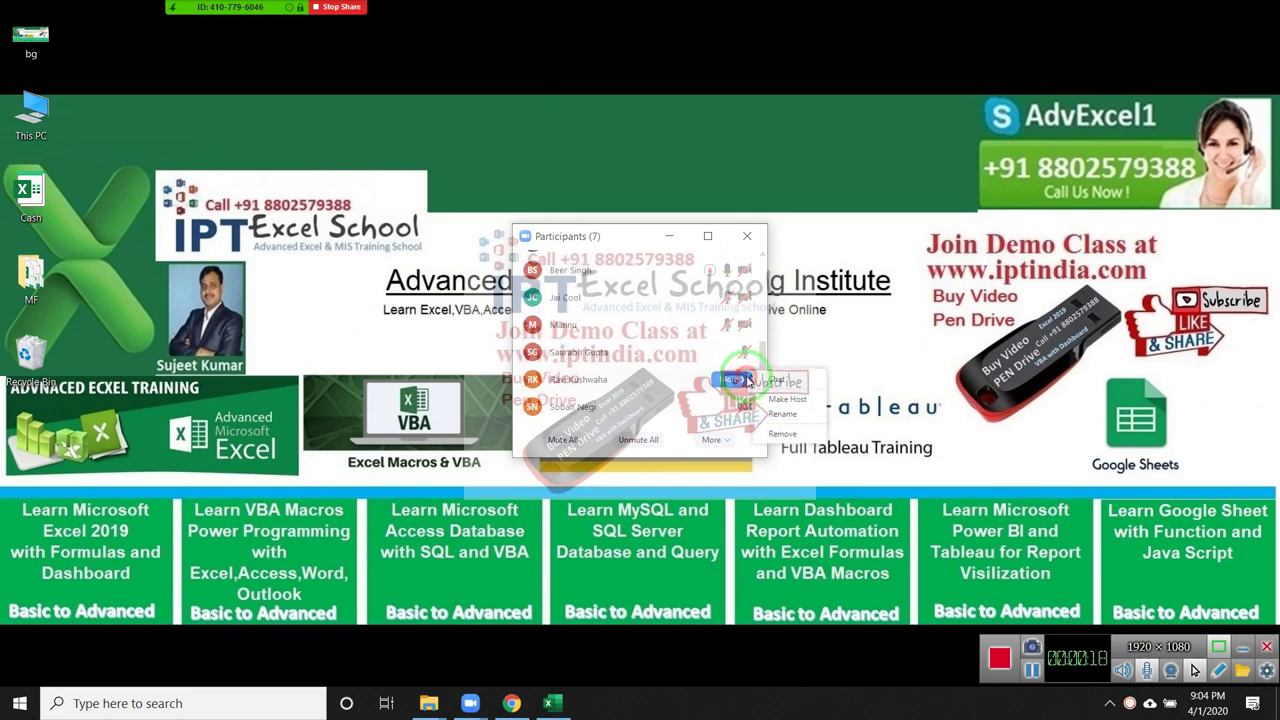
click(735, 352)
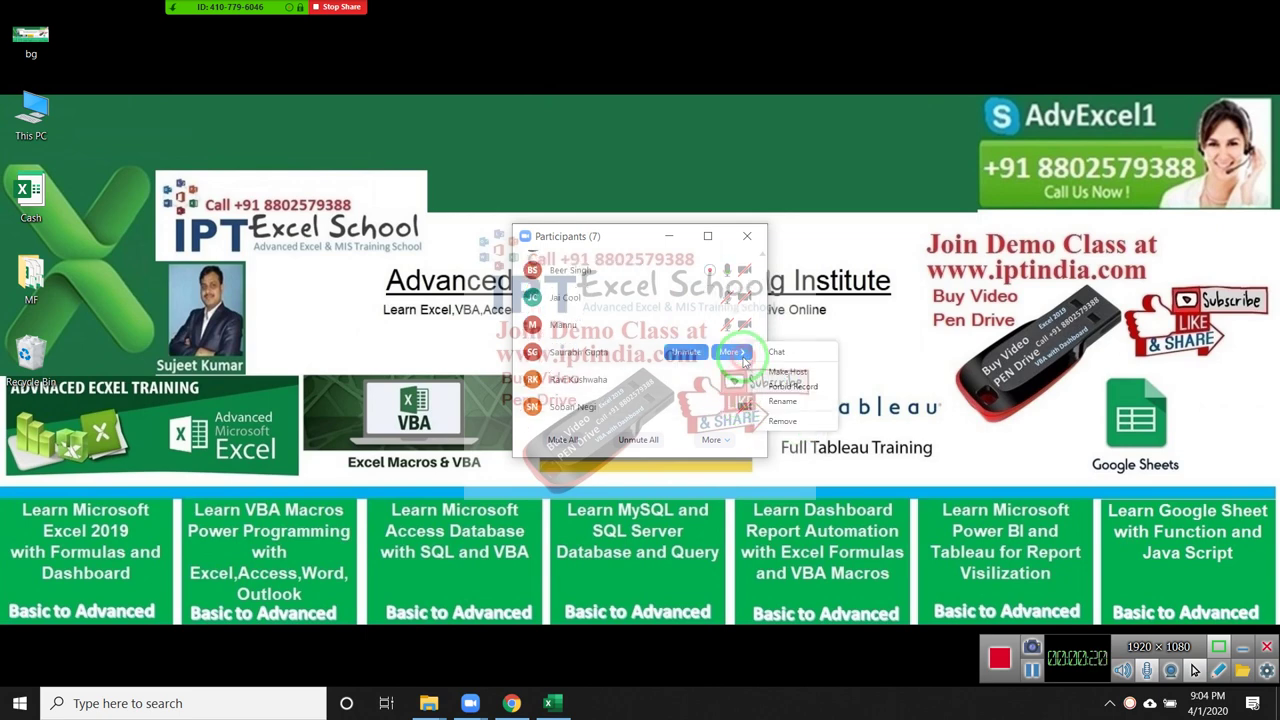
click(742, 405)
click(730, 406)
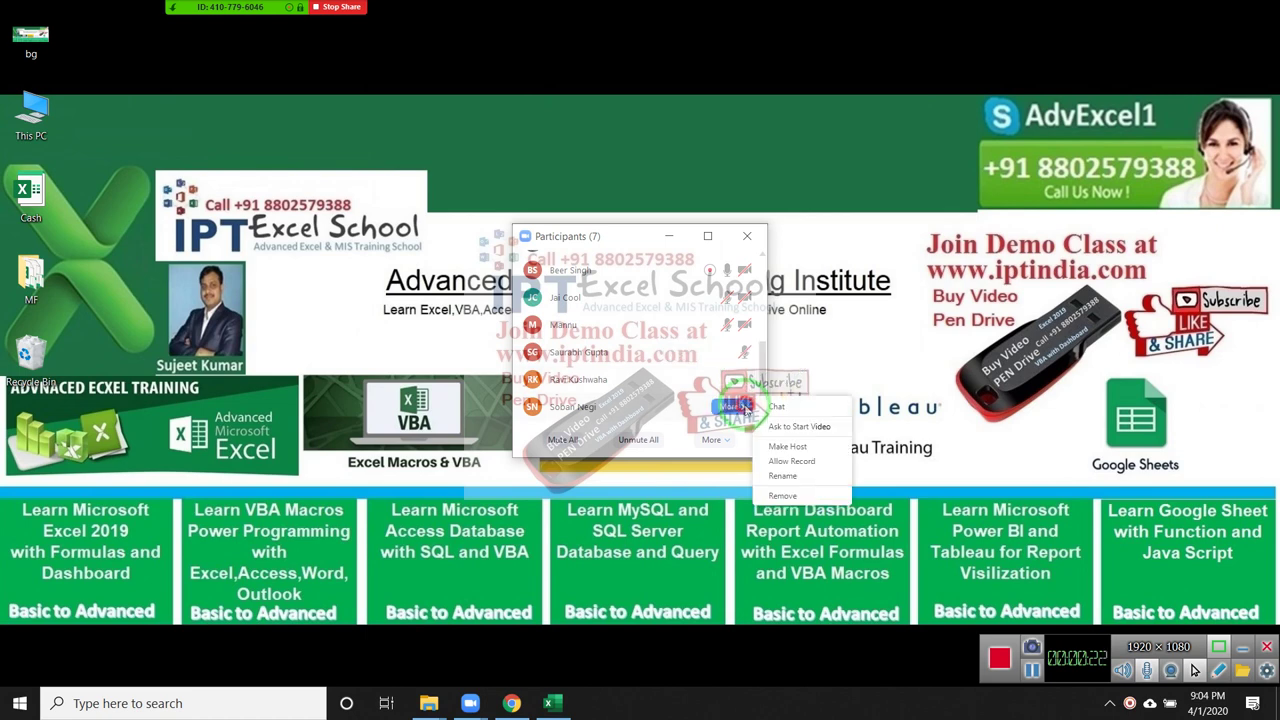
click(804, 461)
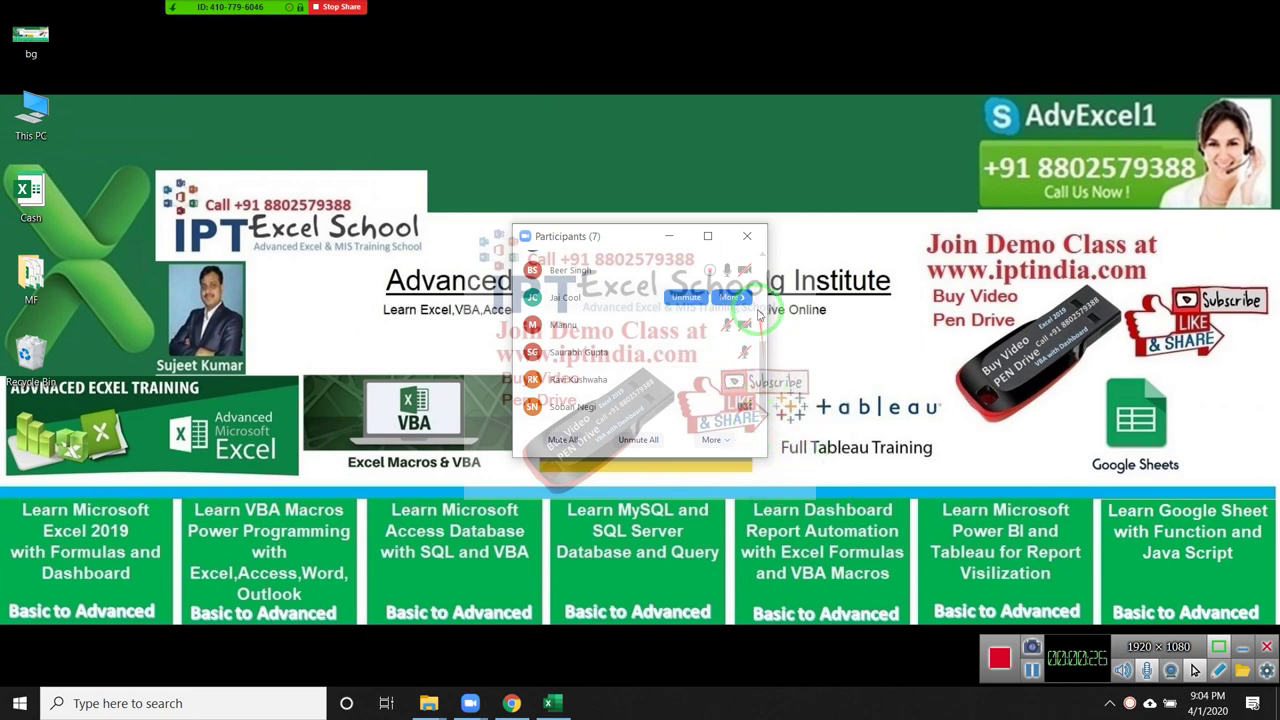
scroll(758, 300, up, 1)
click(747, 236)
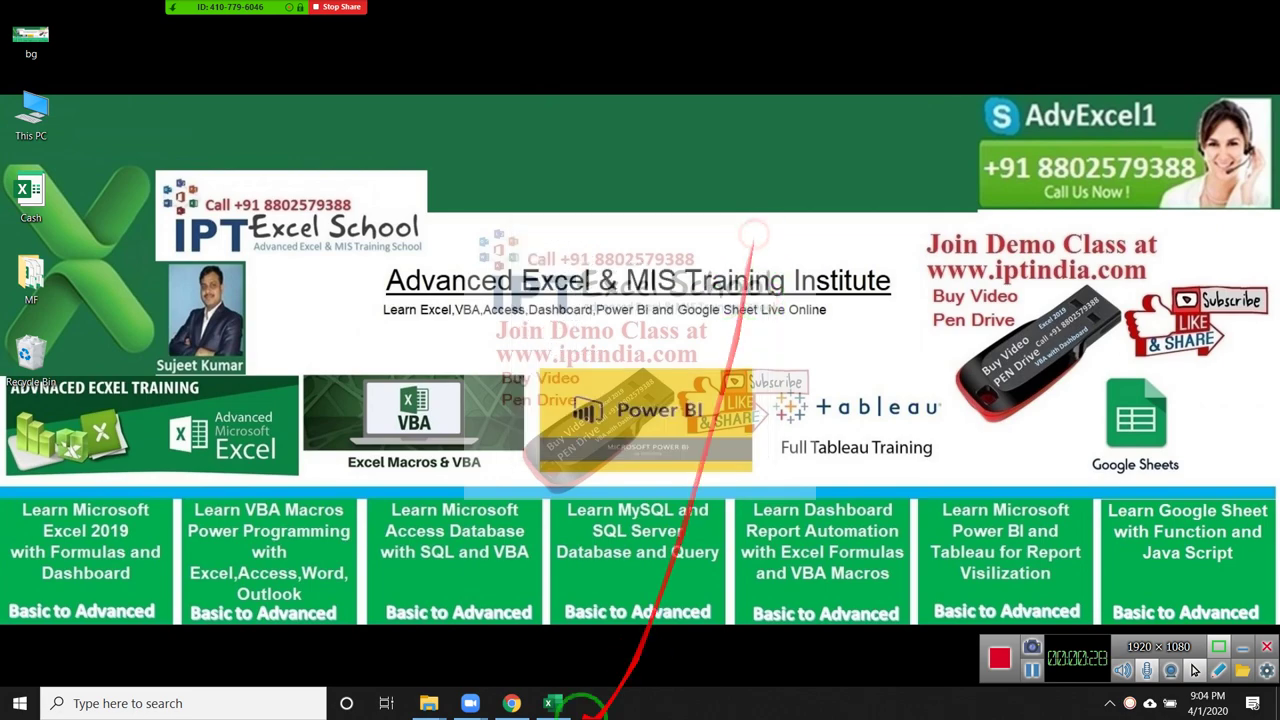
Open the recent workbook hpe_log_track_20200225 and dismiss the possible data loss warning
click(550, 700)
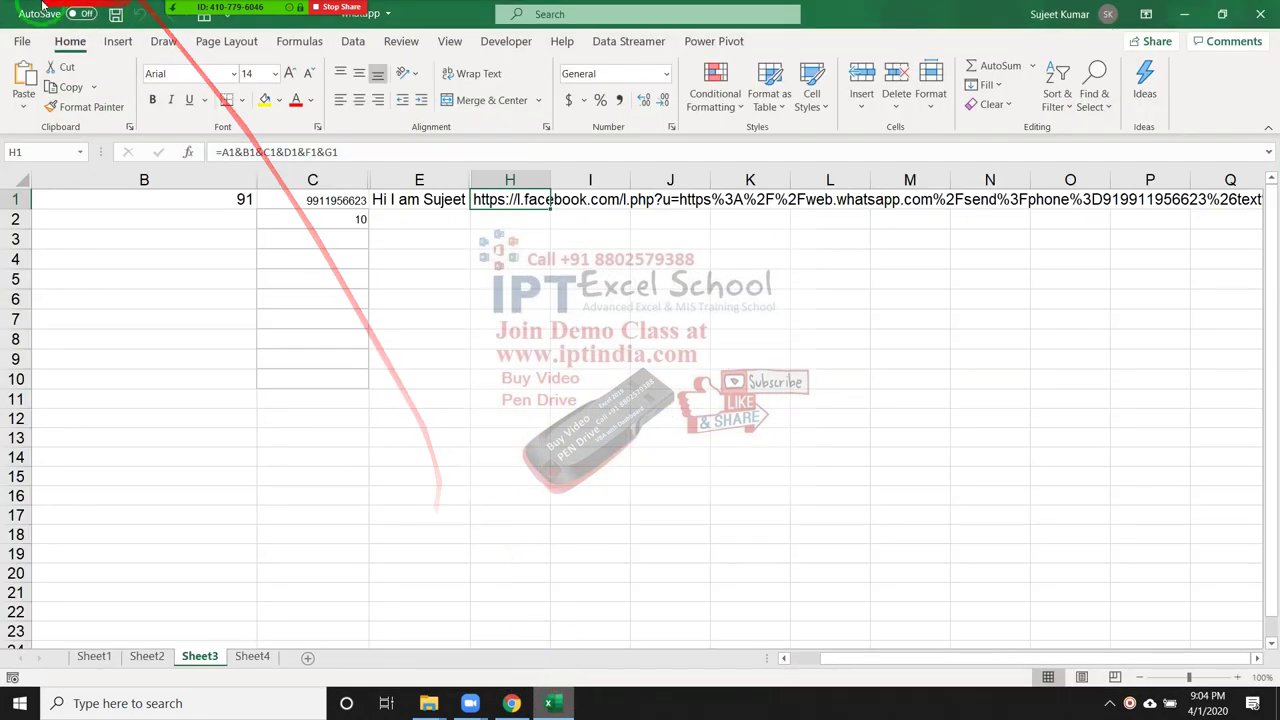
click(20, 40)
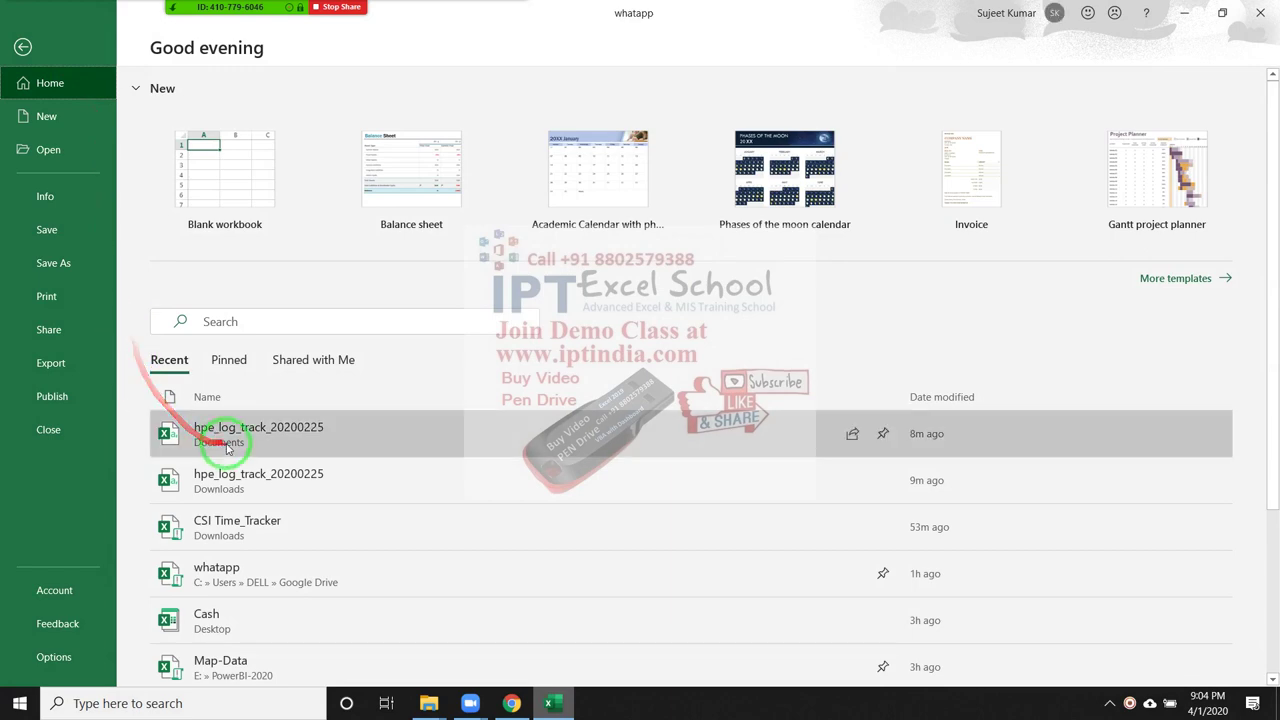
key(Escape)
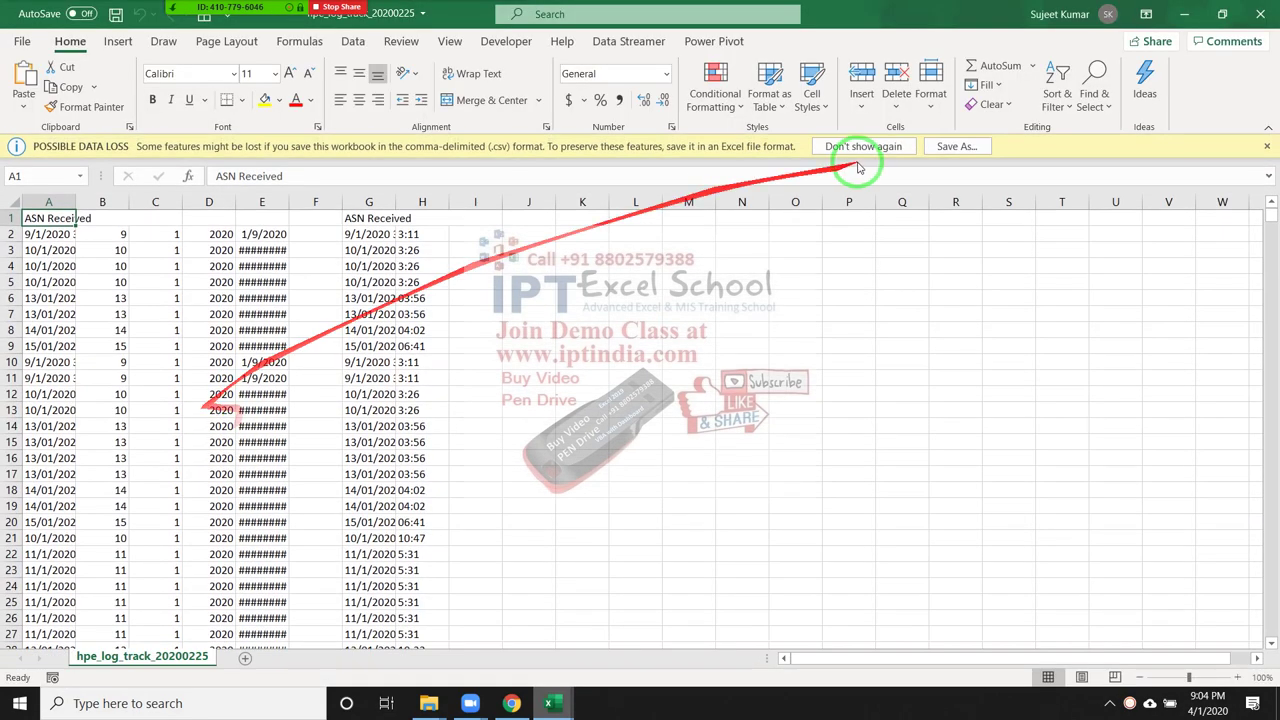
click(1267, 146)
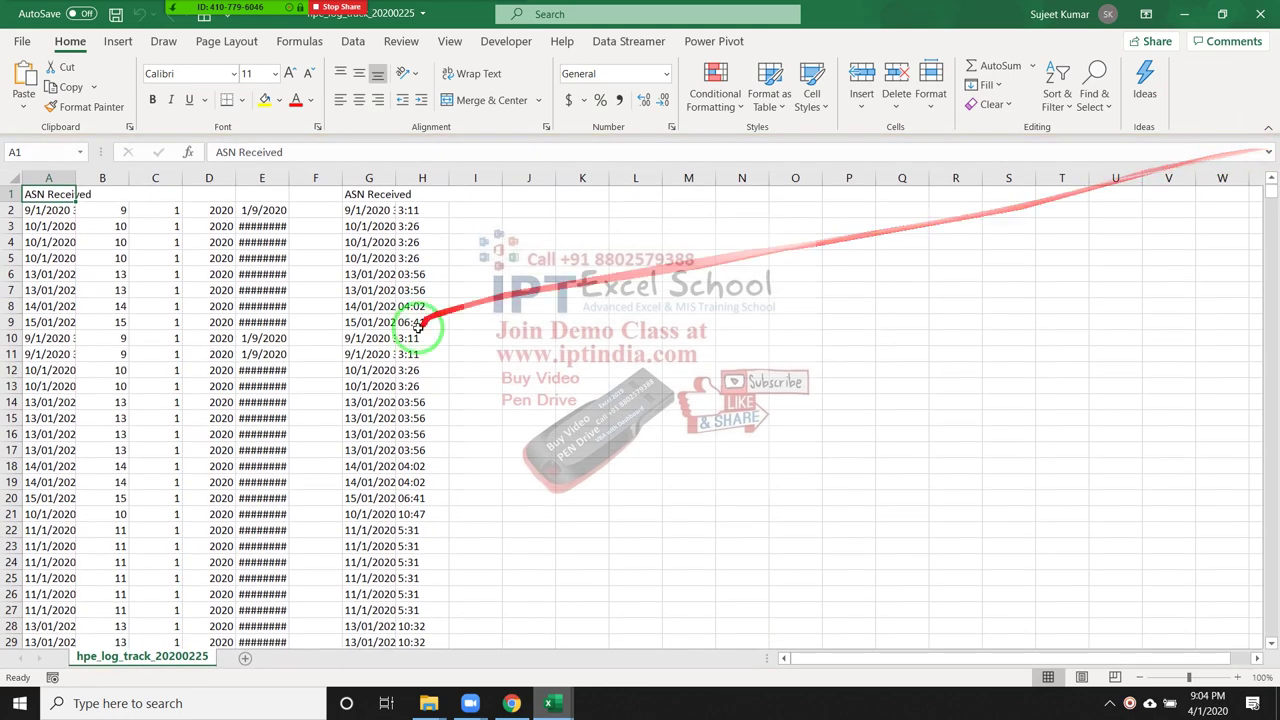
AutoFit the widths of columns A, E and H to their contents
double_click(80, 181)
click(212, 226)
key(Up)
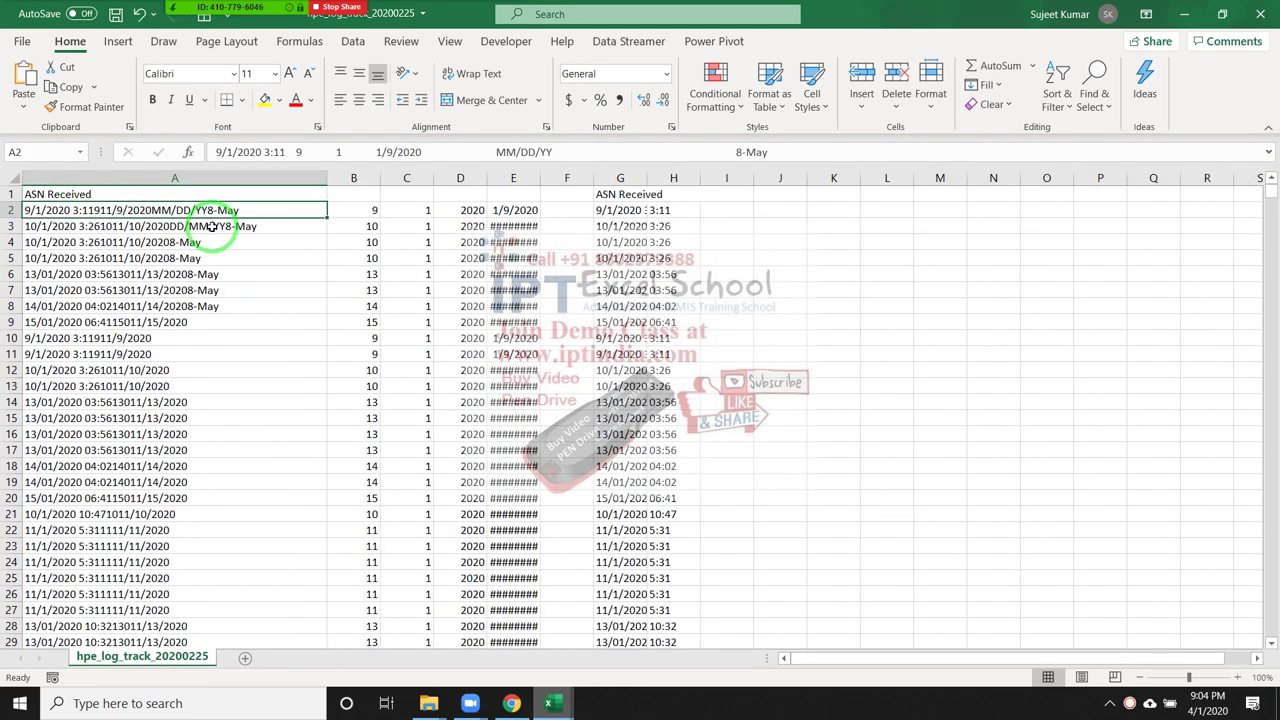
key(Down)
key(Down)
key(Down)
key(Down)
key(Down)
key(Down)
key(Down)
key(Up)
key(Up)
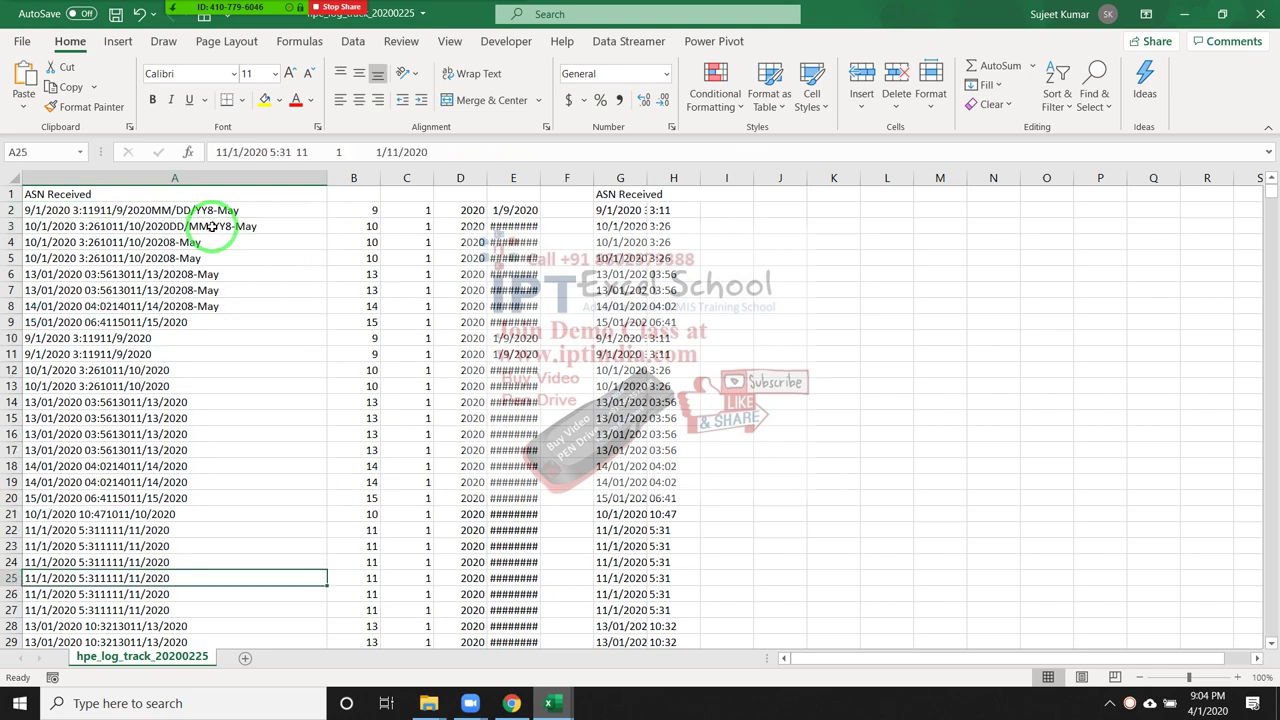
key(Up)
key(Up)
key(Up)
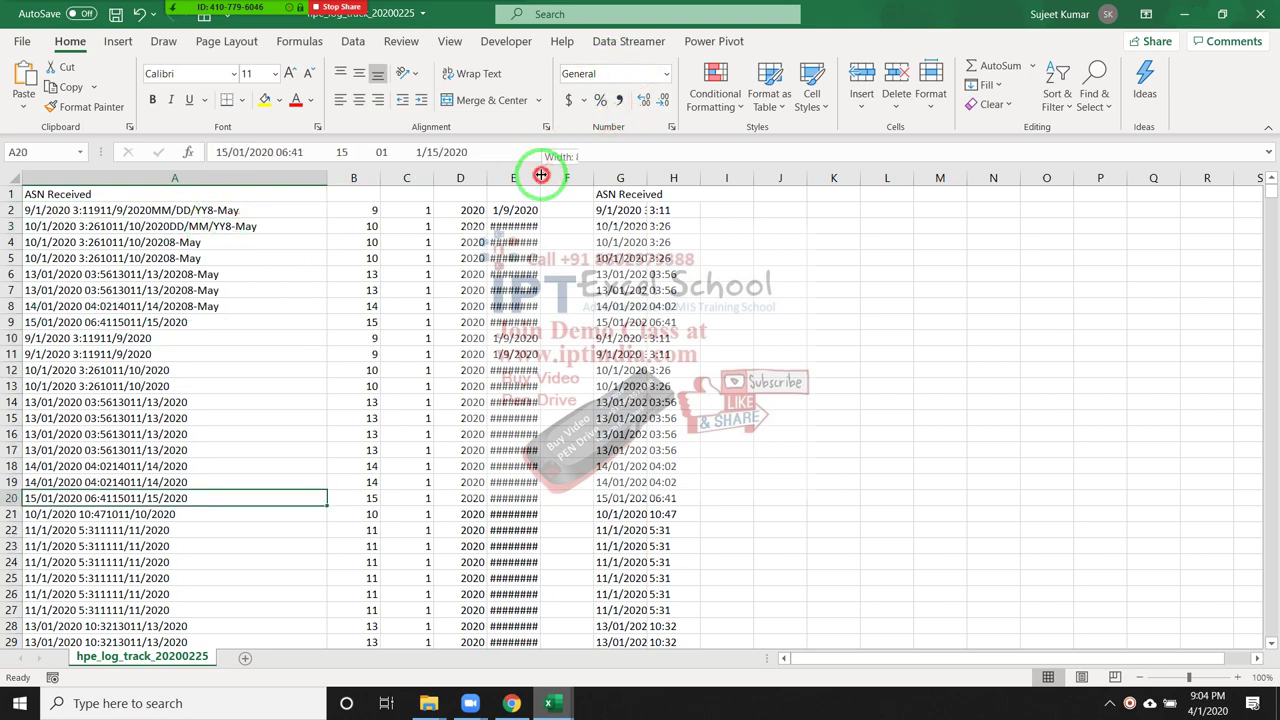
double_click(541, 177)
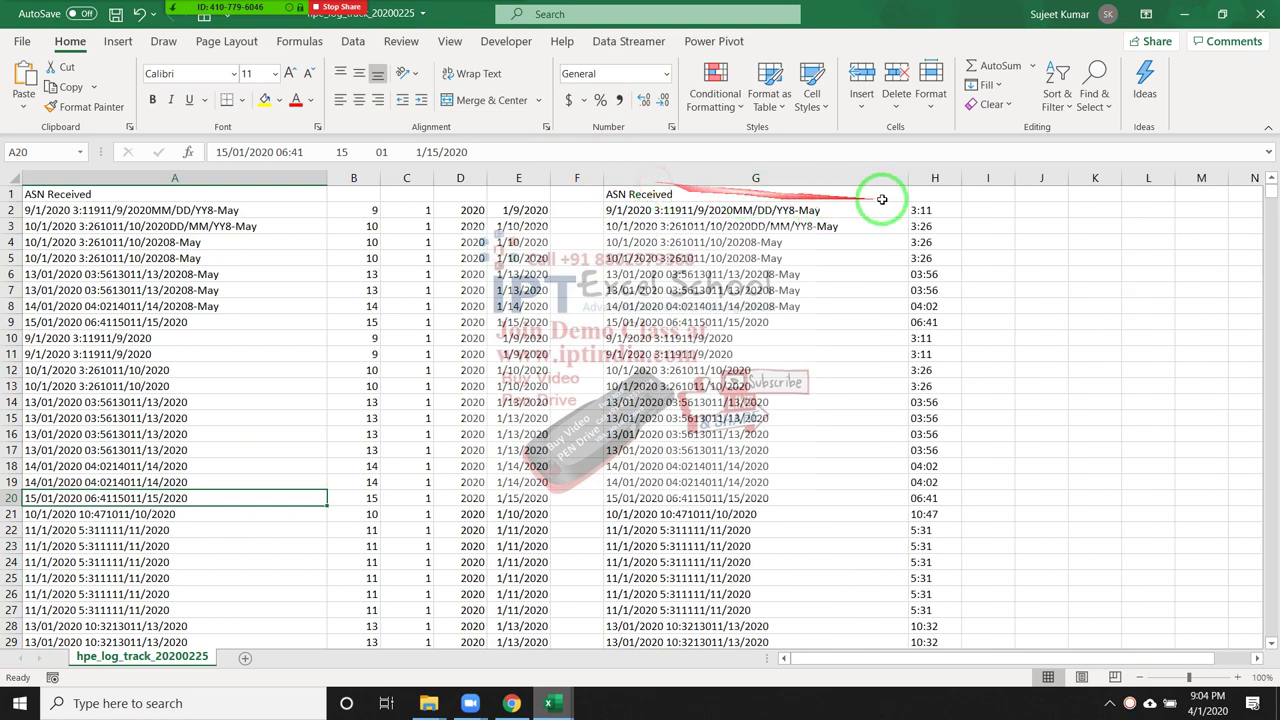
double_click(962, 180)
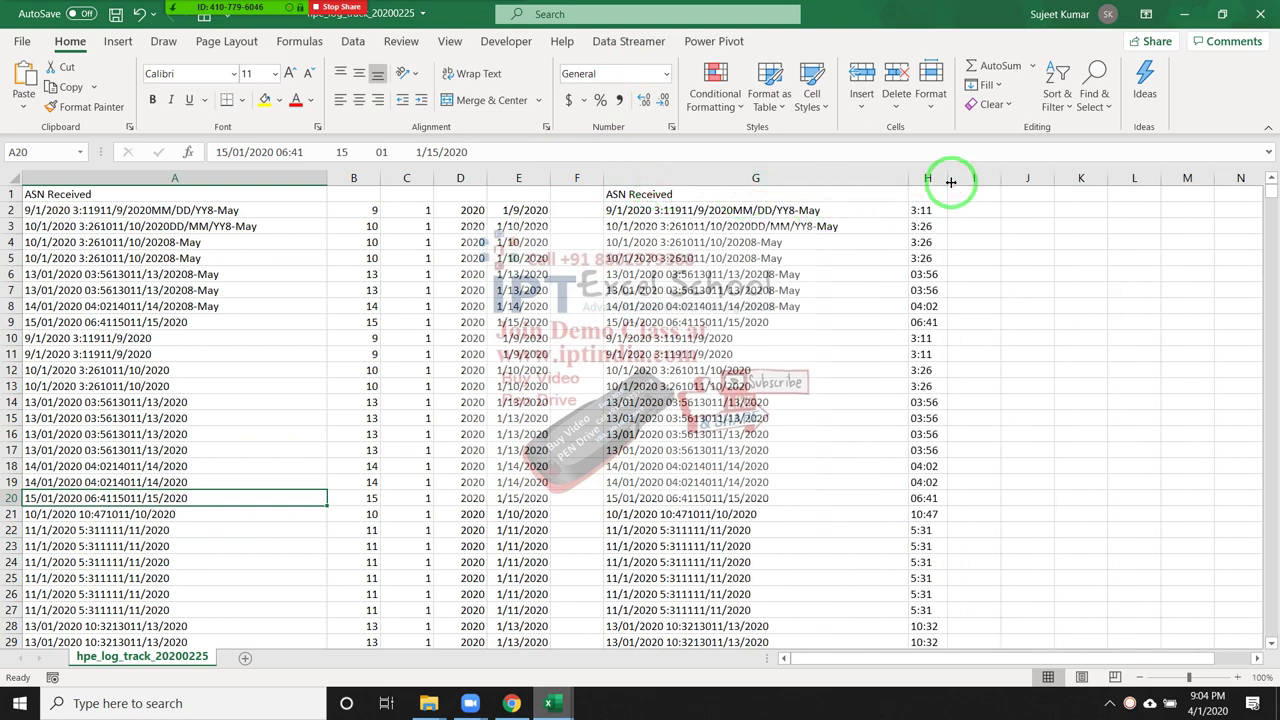
Browse column A's timestamps down to the last row and back up to the ASN Received header
click(294, 251)
click(276, 226)
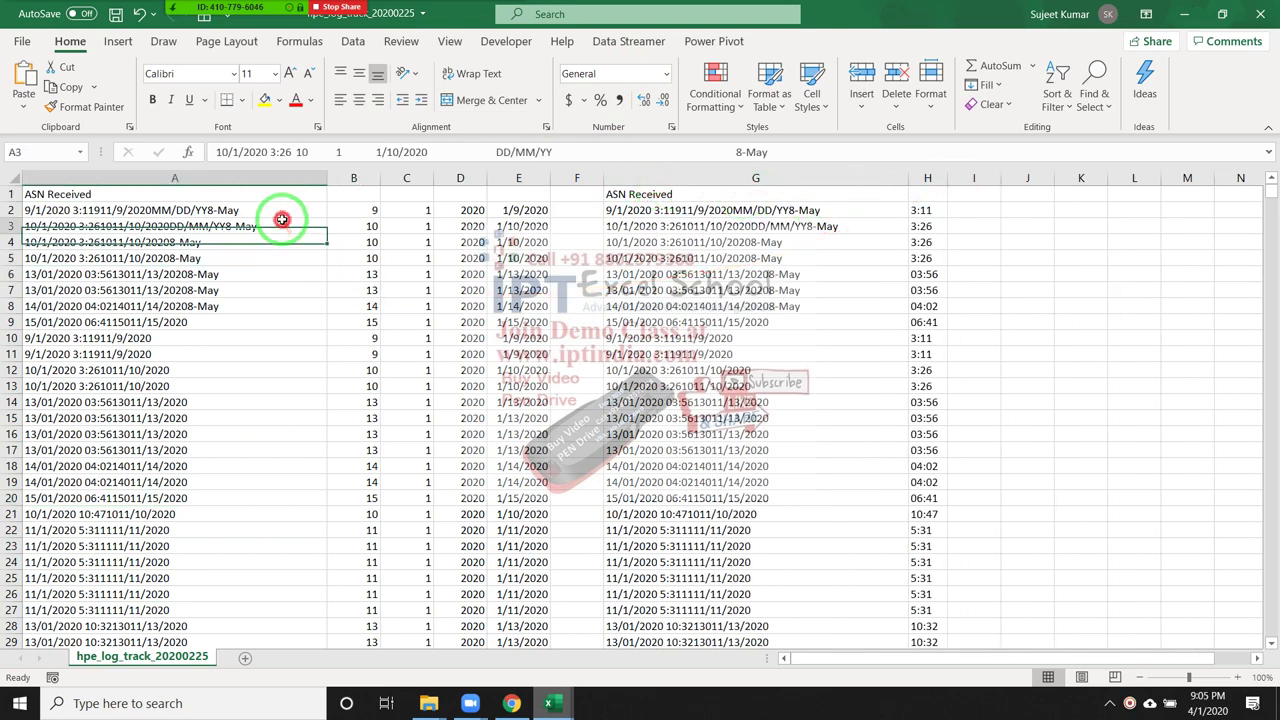
click(277, 210)
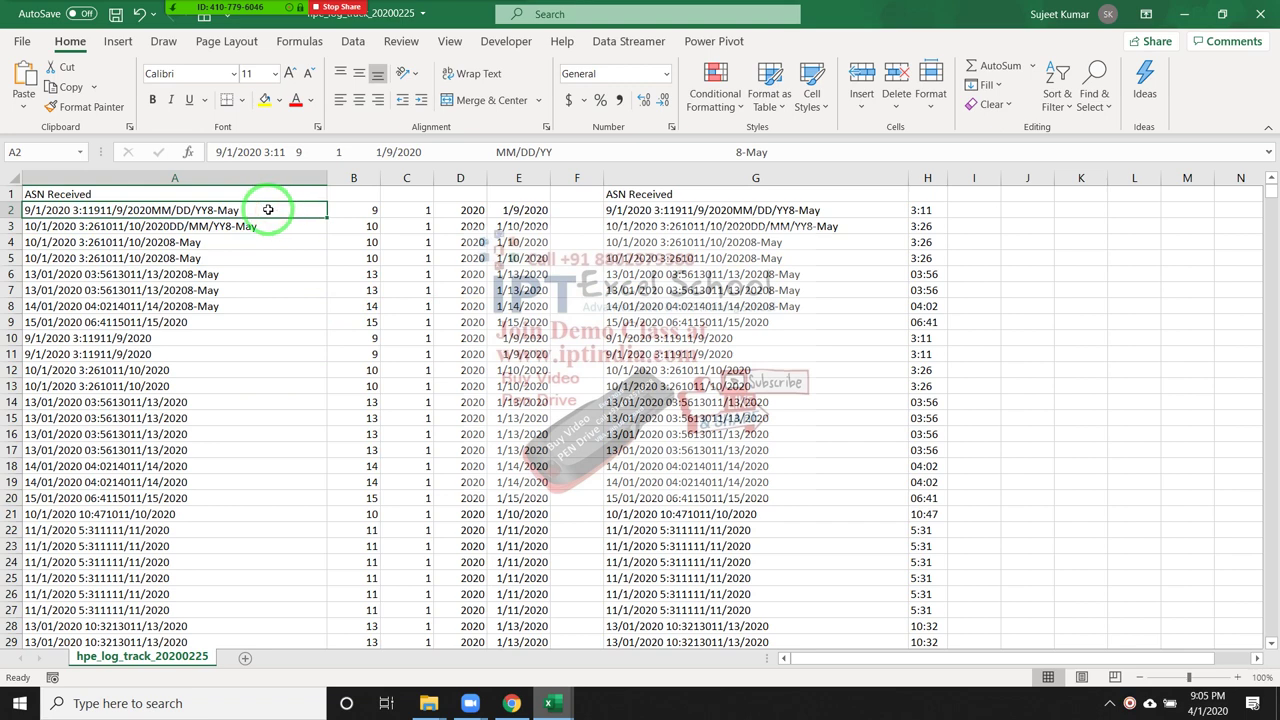
key(Down)
key(Down)
key(Down)
key(Down)
key(Down)
key(Down)
key(Down)
key(Down)
key(Down)
key(Down)
key(Down)
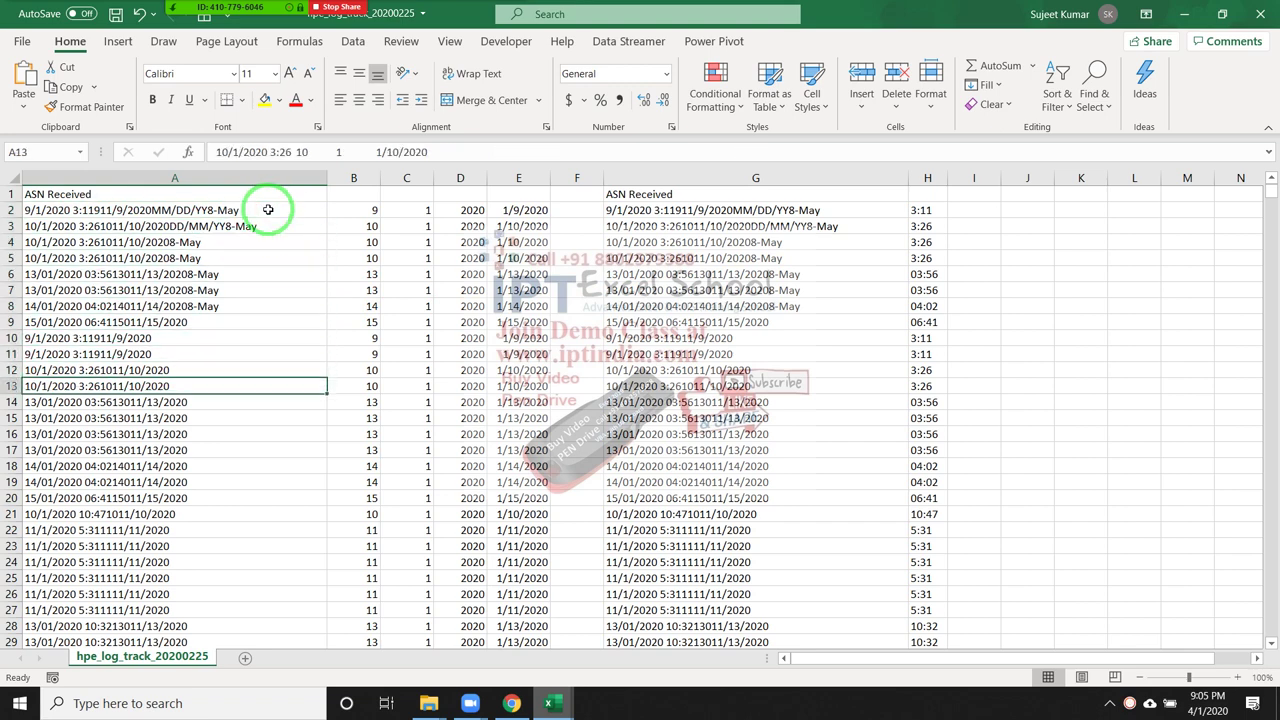
key(Down)
key(ctrl+Down)
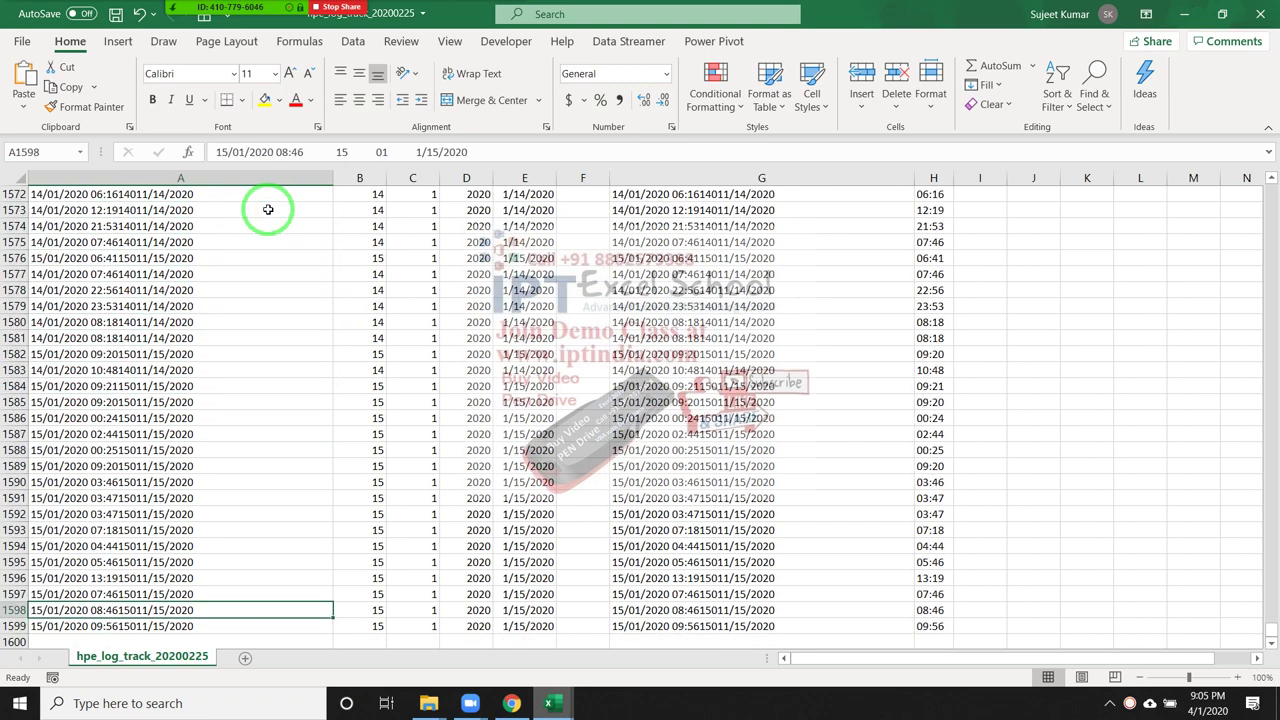
key(ctrl+Up)
key(Down)
key(Down)
key(Down)
key(Down)
key(Down)
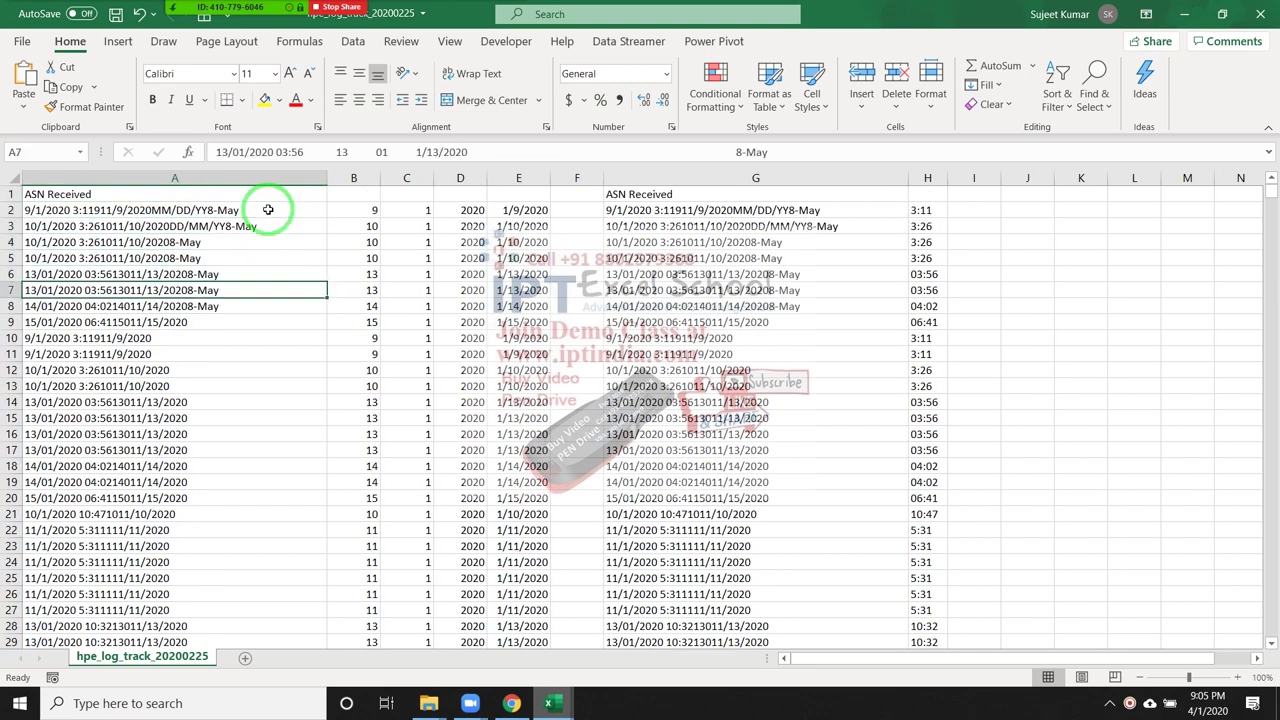
key(Down)
key(Down)
key(Down)
key(Up)
key(Up)
key(Up)
key(Up)
key(Up)
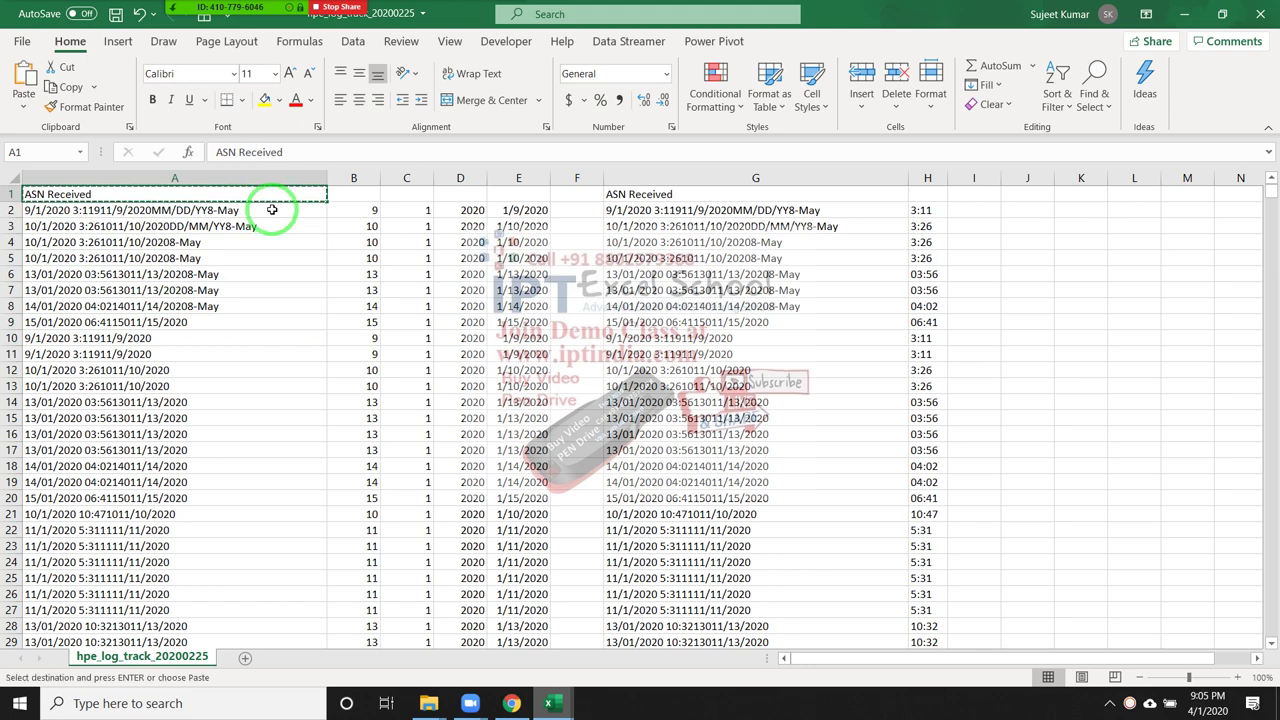
Copy column A's ASN Received timestamps and paste them into a new Sheet1
click(211, 178)
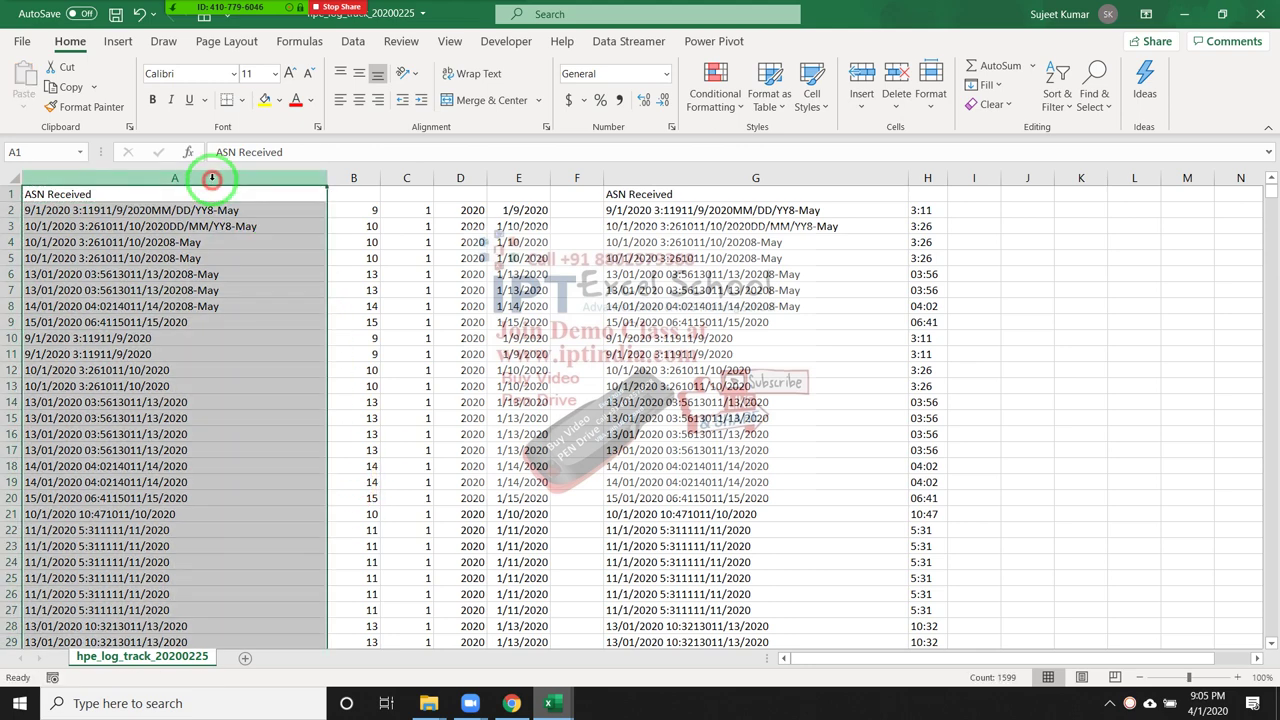
key(ctrl+c)
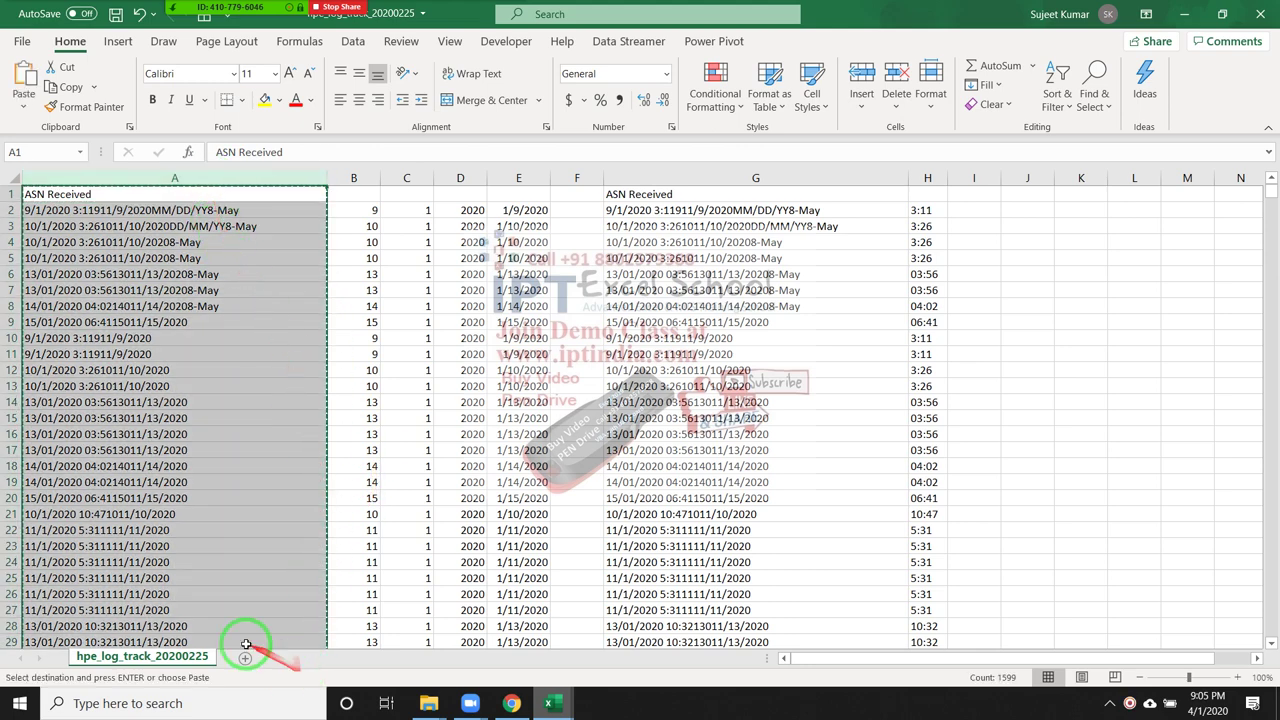
click(249, 658)
key(ctrl+v)
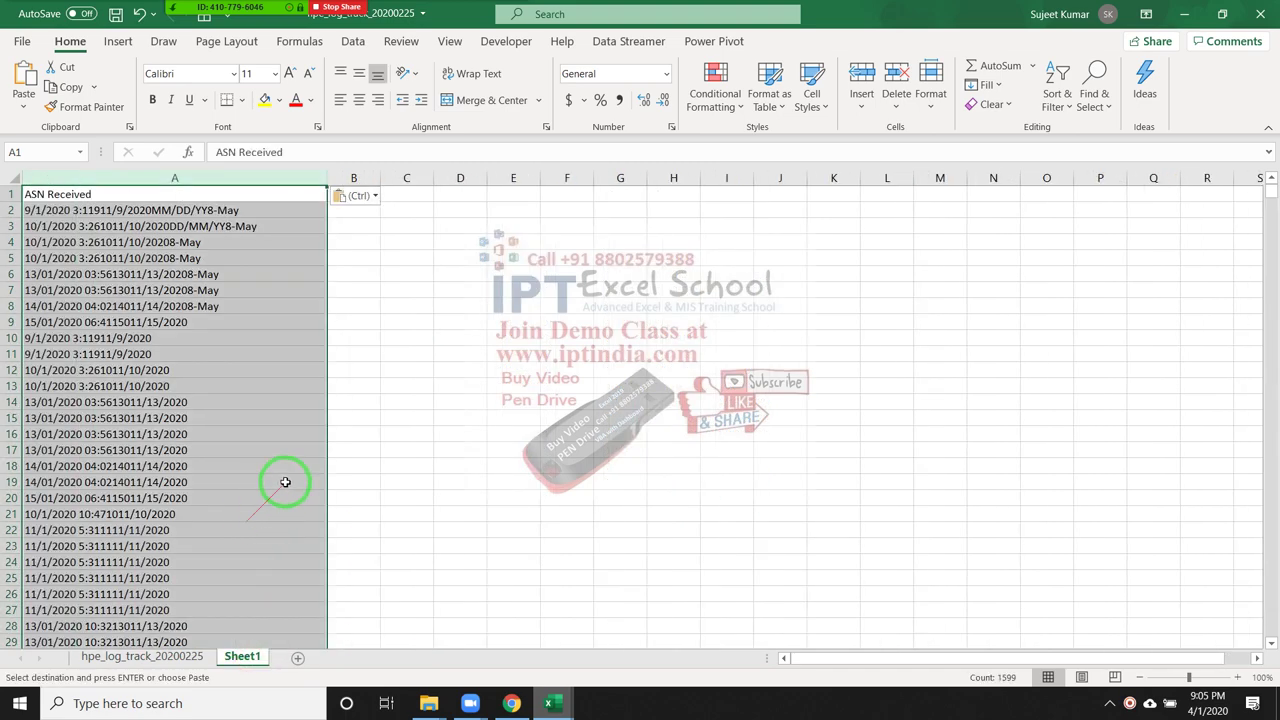
click(322, 42)
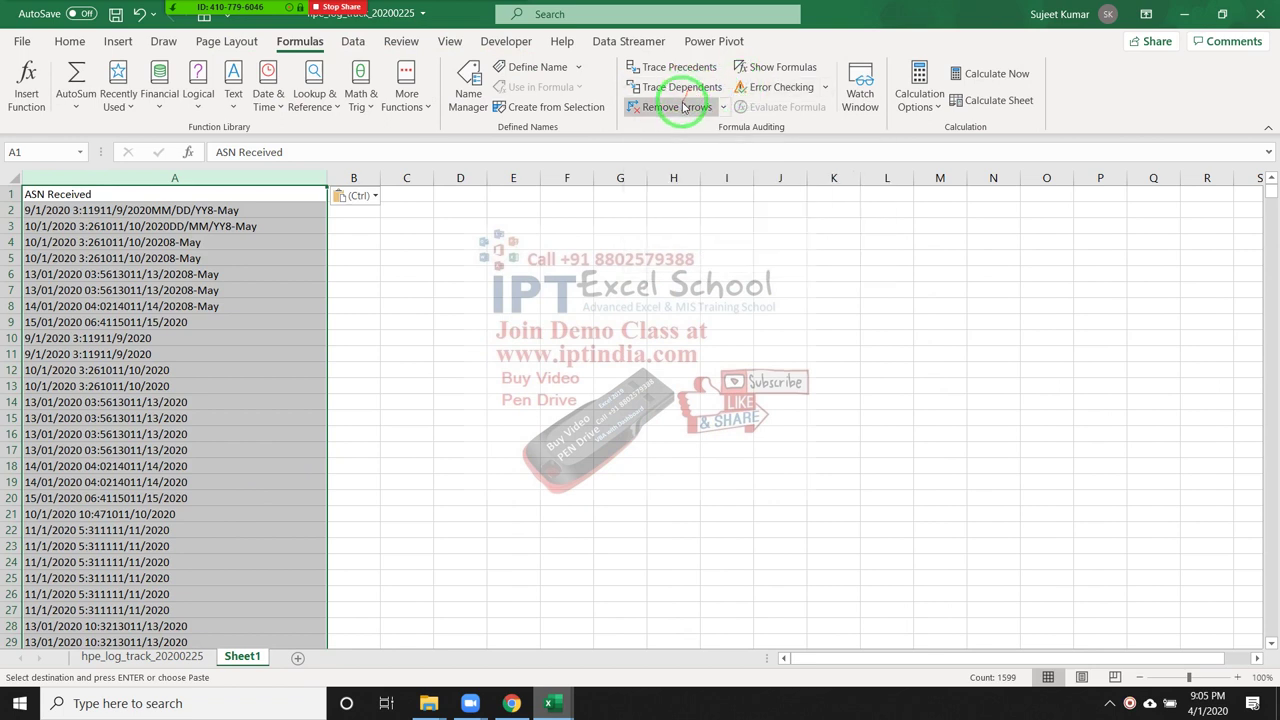
click(352, 41)
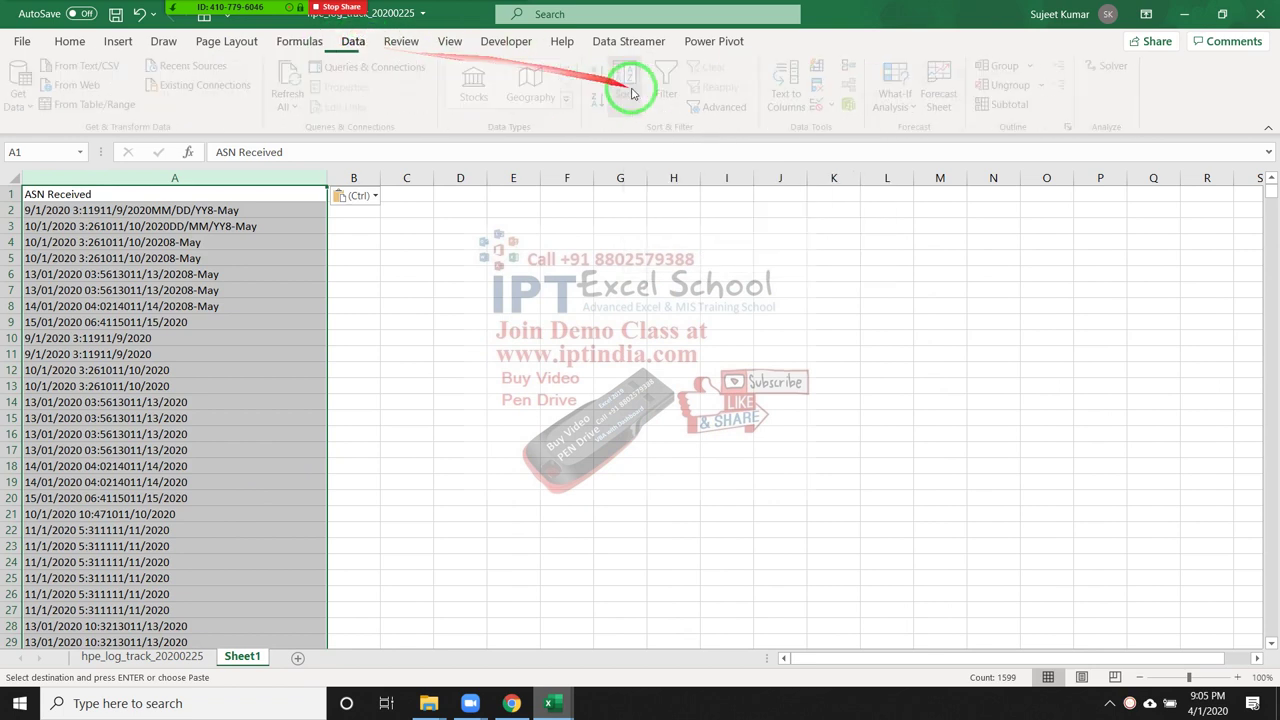
Run Text to Columns on column A with Space added as a delimiter, putting times in column B
click(792, 88)
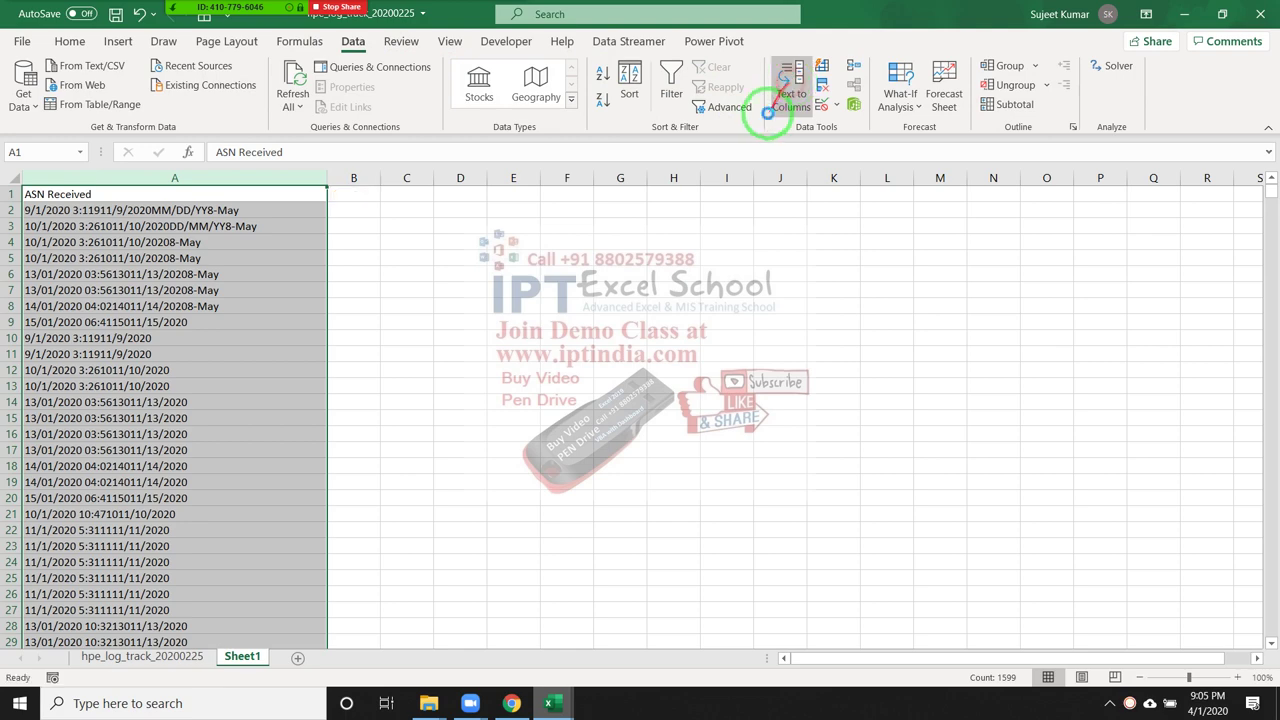
drag(502, 112, 809, 117)
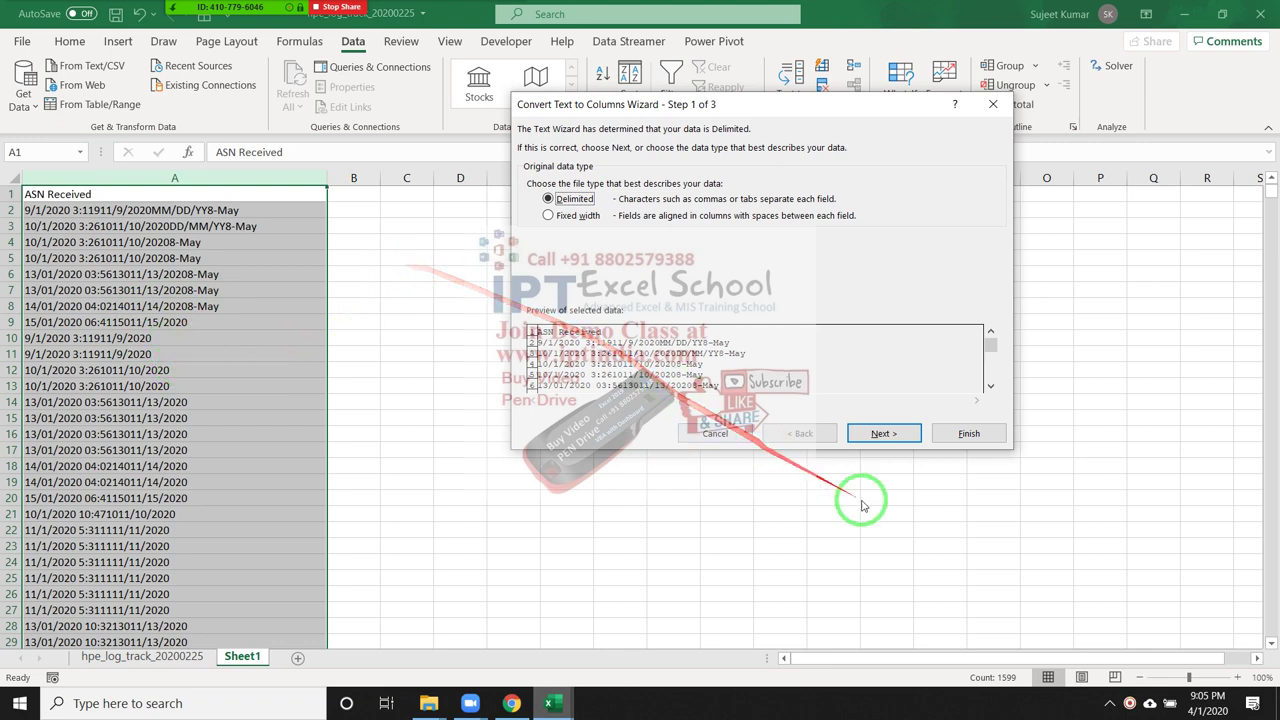
click(884, 438)
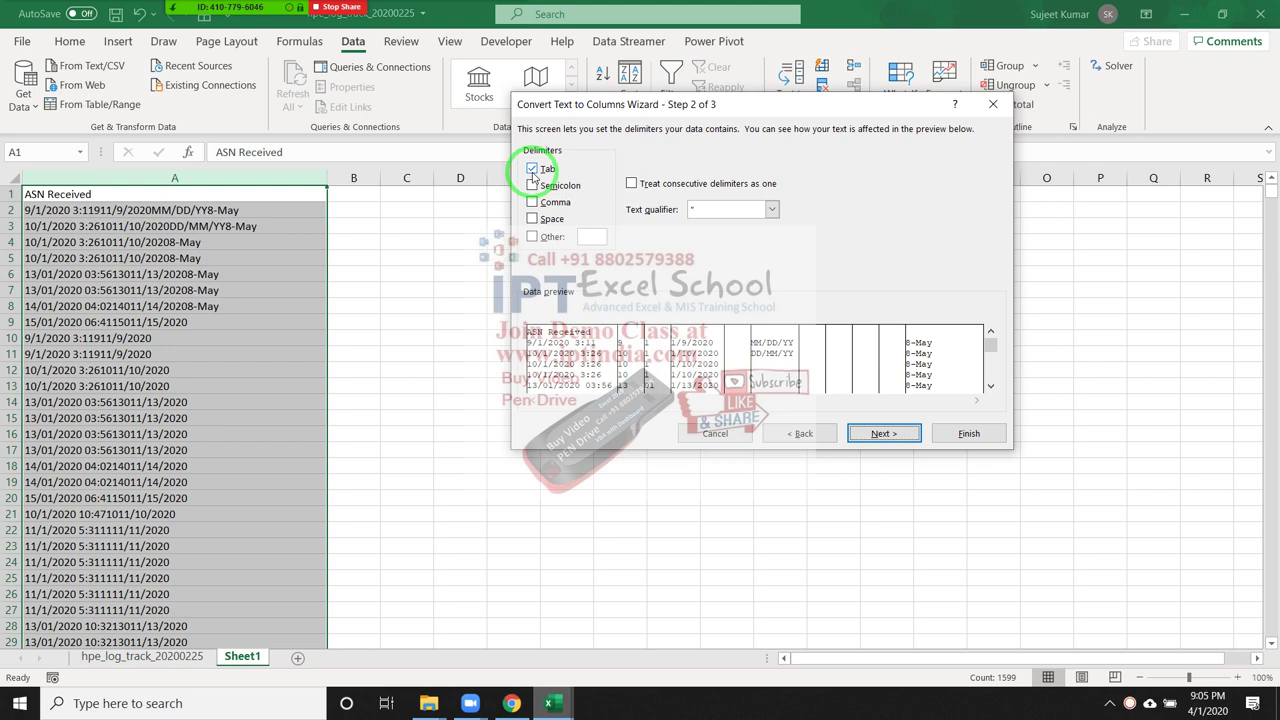
click(531, 220)
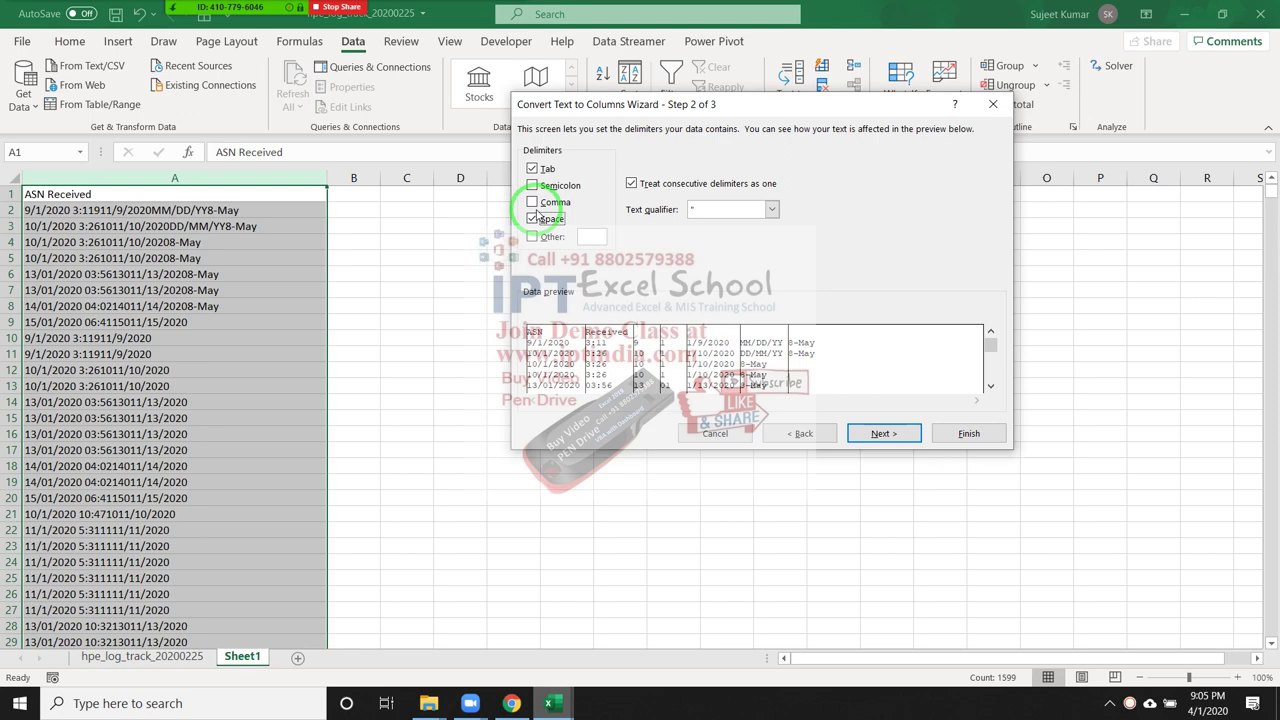
click(871, 434)
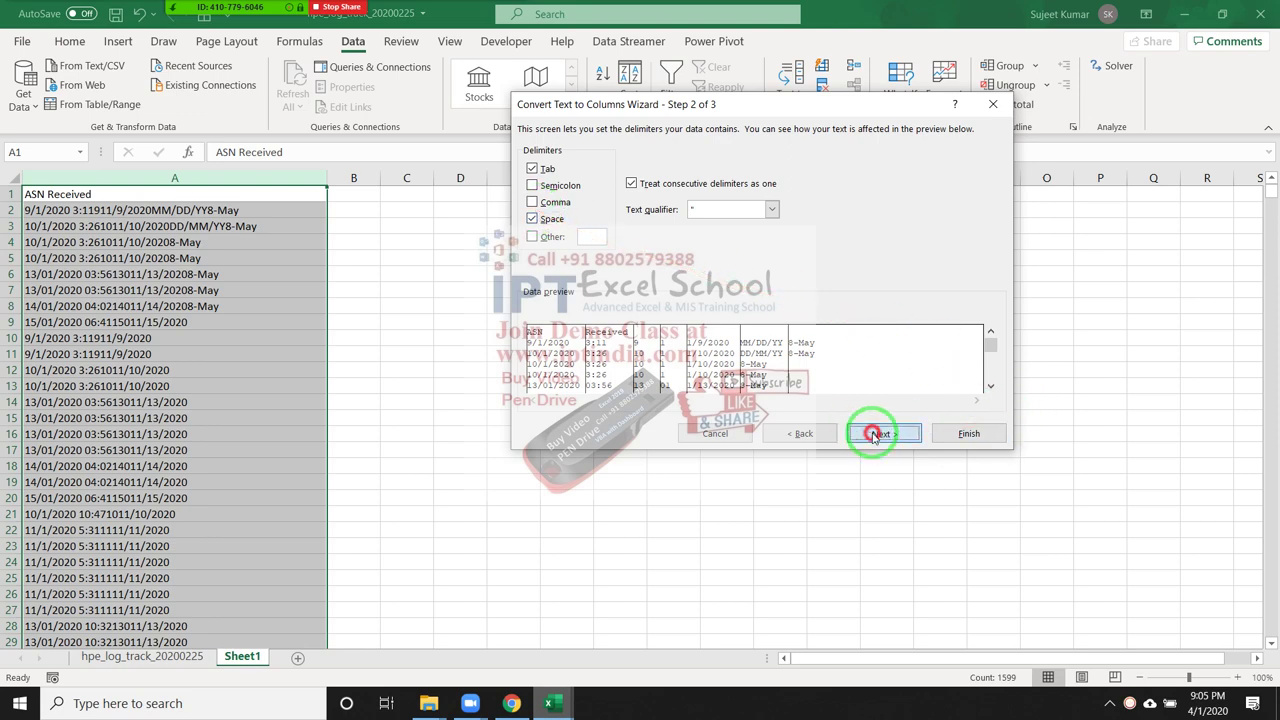
click(946, 436)
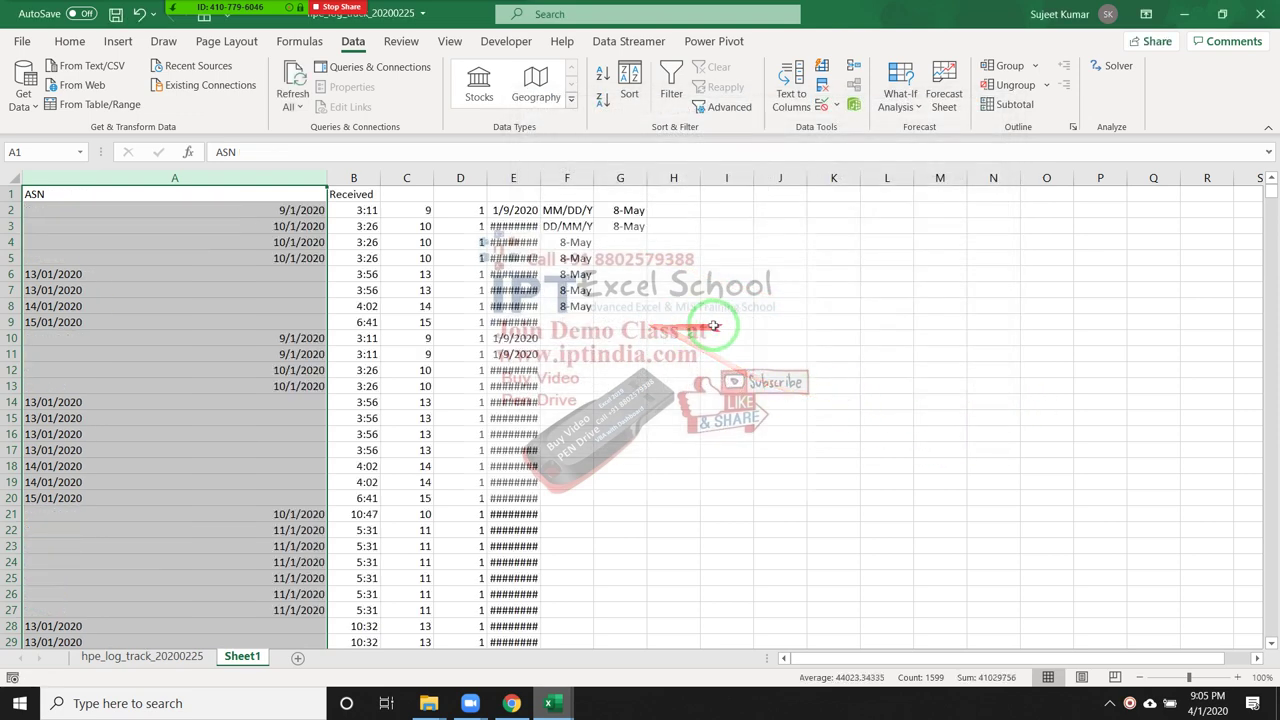
click(288, 338)
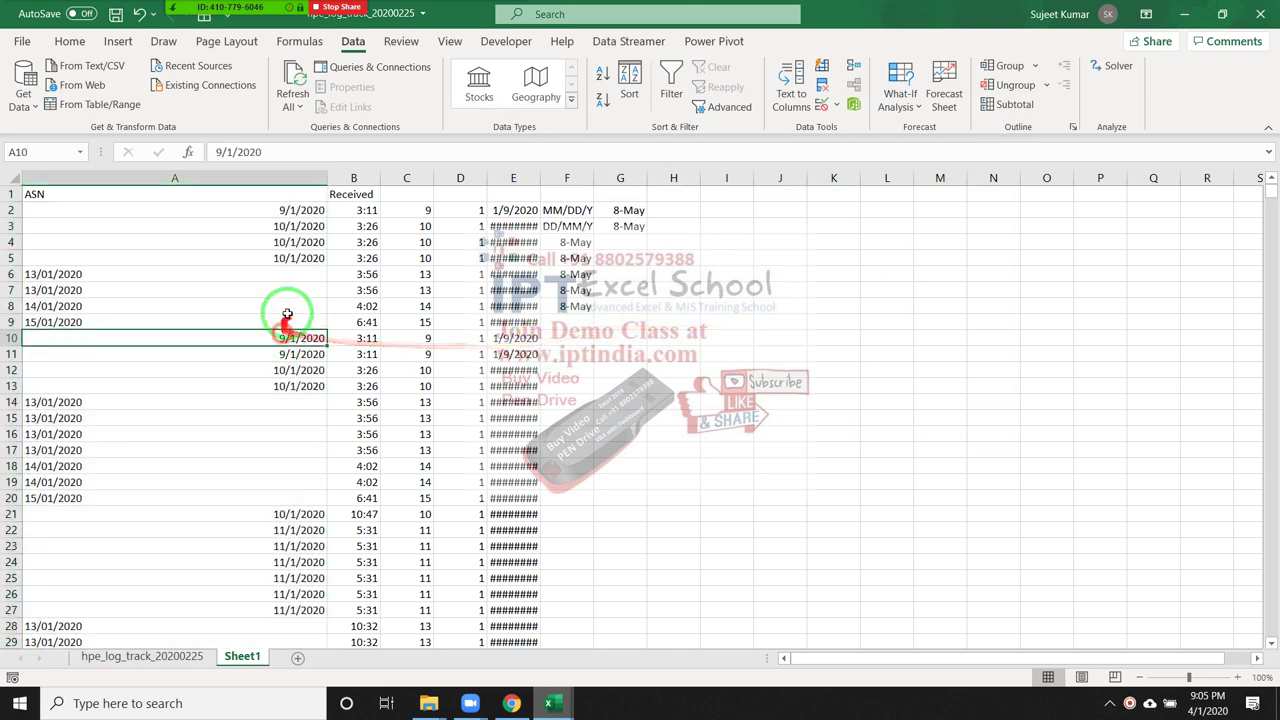
click(288, 211)
click(277, 178)
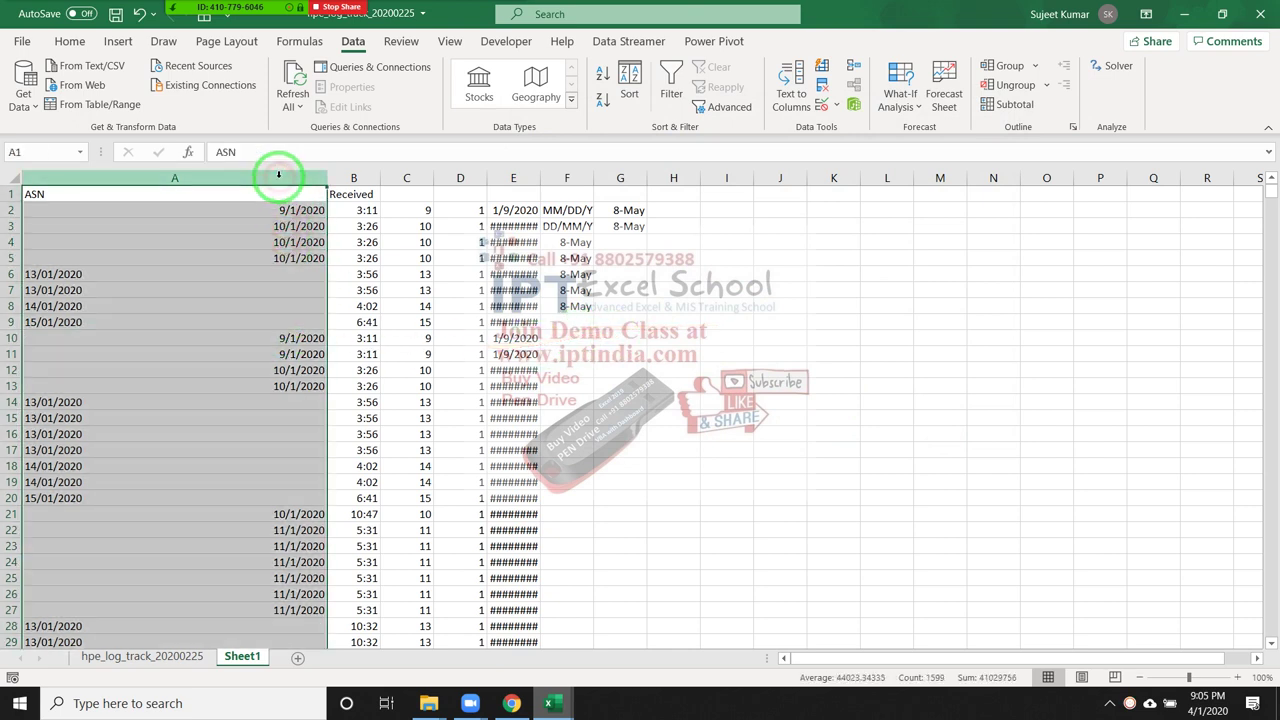
Mute all meeting participants from Zoom's participant list
click(196, 16)
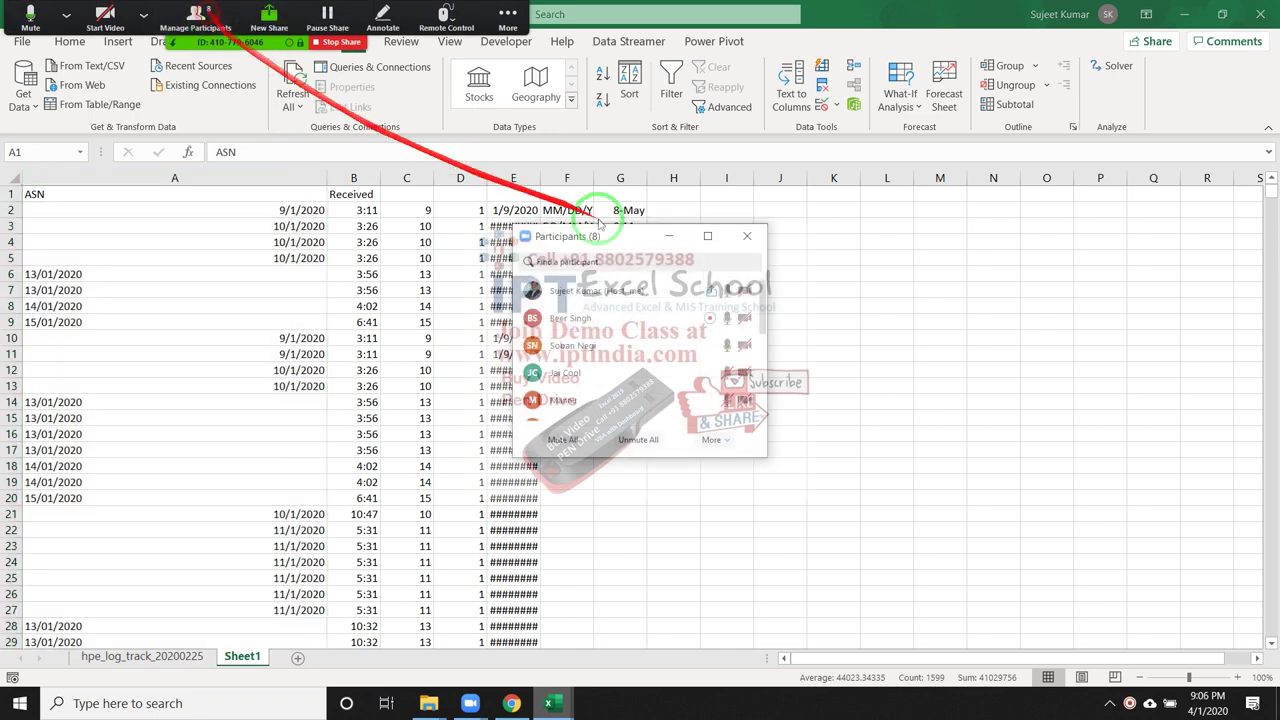
mouse_move(695, 357)
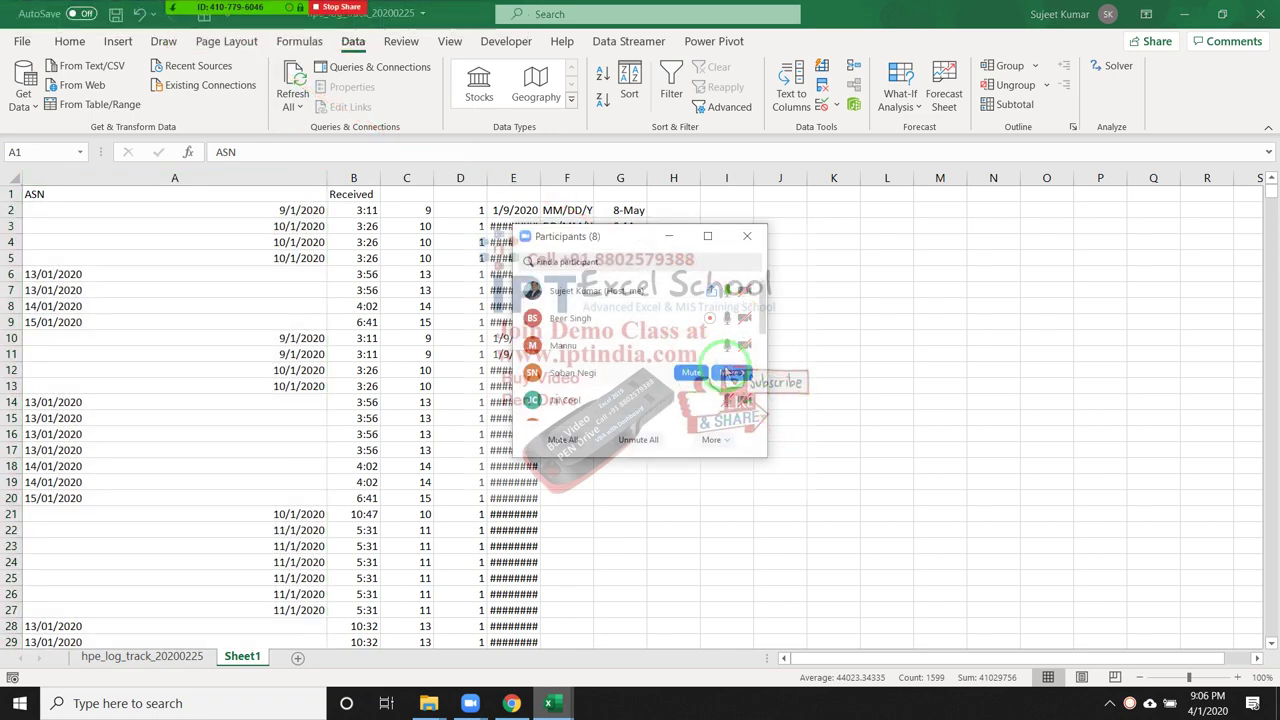
click(586, 441)
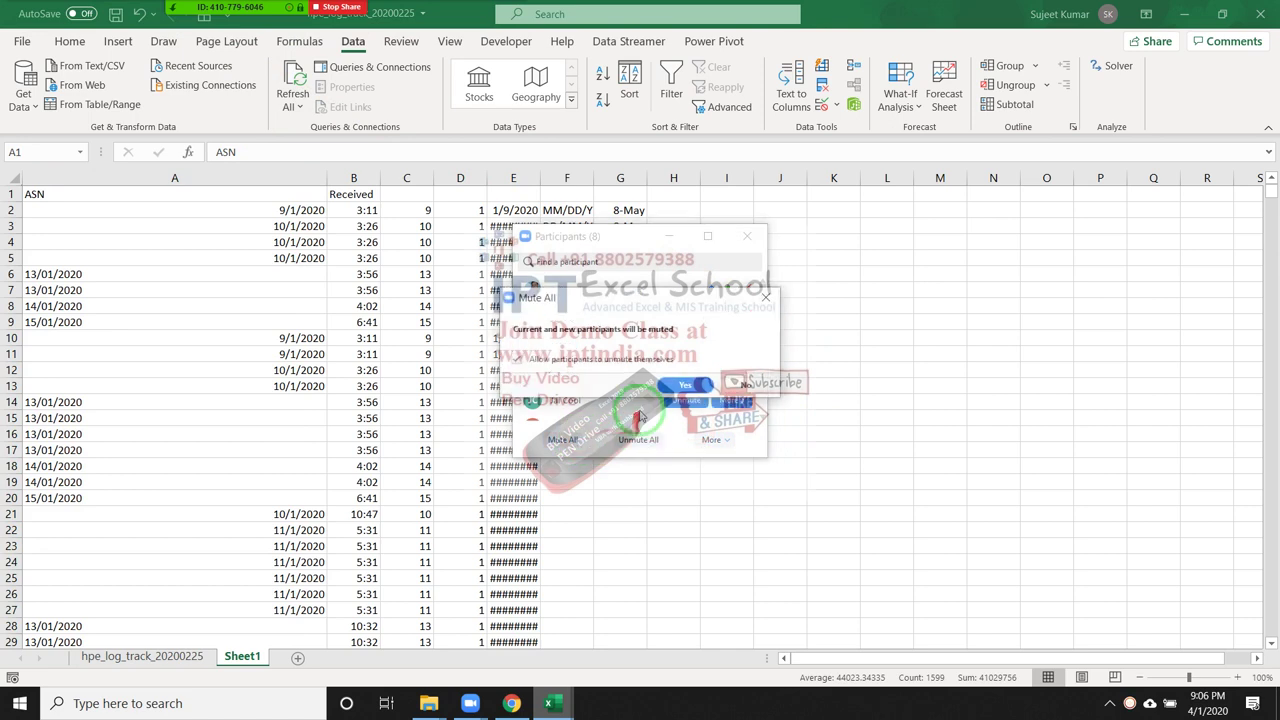
click(680, 385)
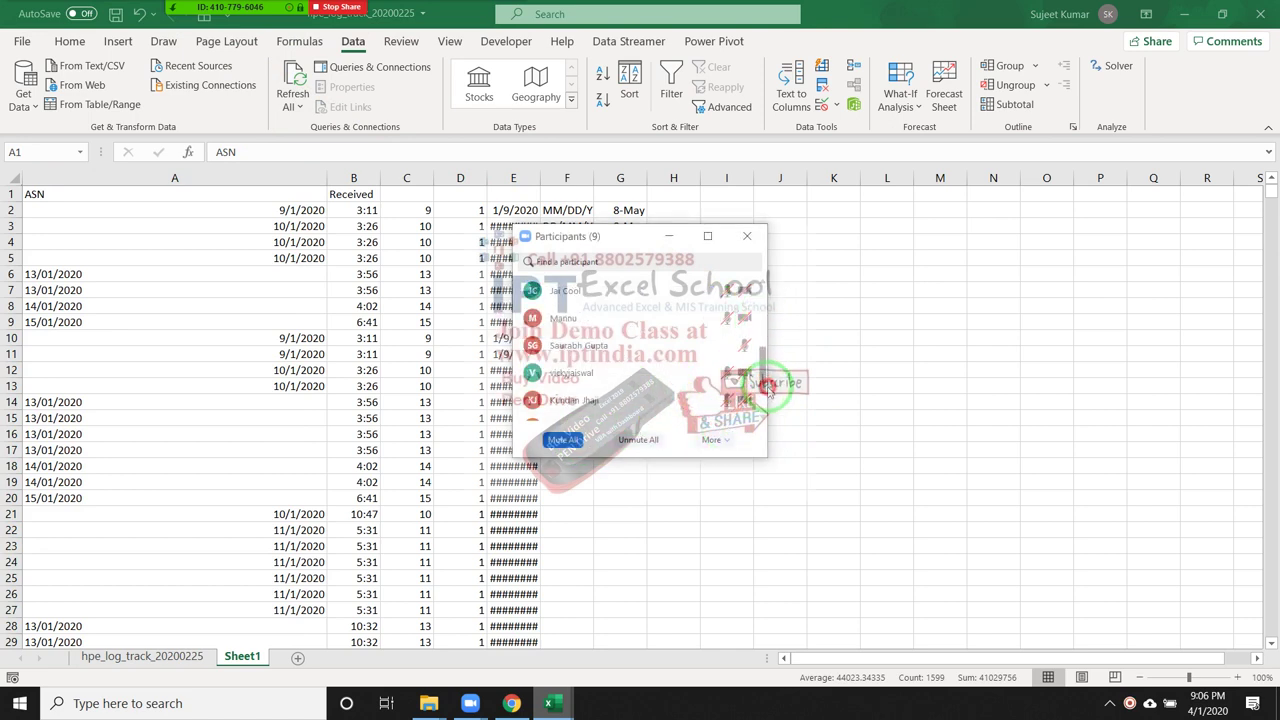
Mute one more individual attendee and close the participant list
scroll(770, 403, down, 2)
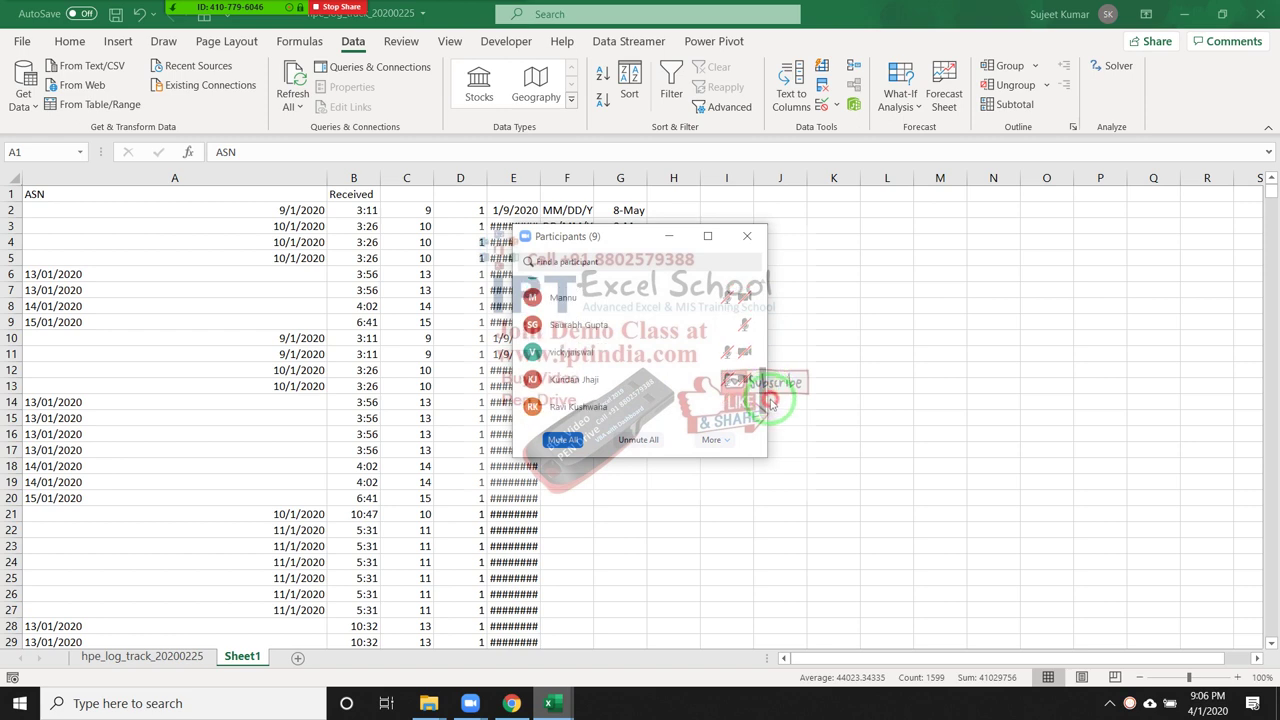
scroll(771, 404, up, 2)
scroll(763, 350, up, 2)
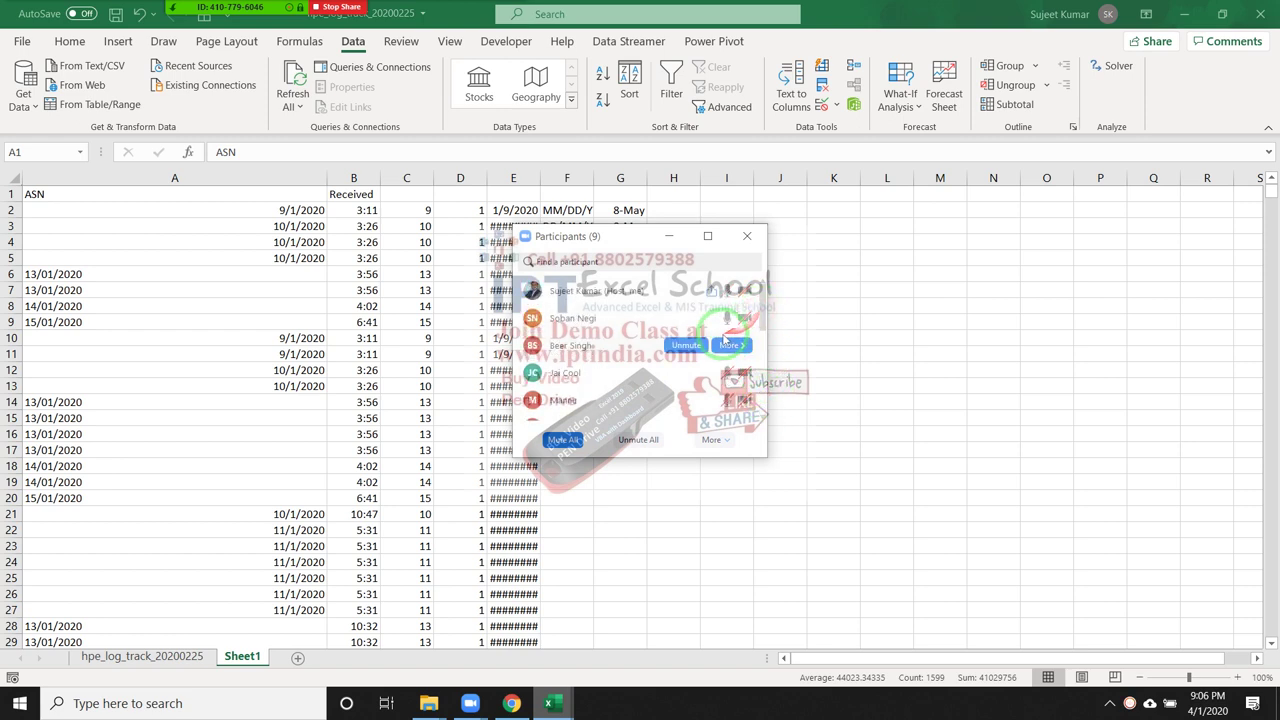
click(692, 319)
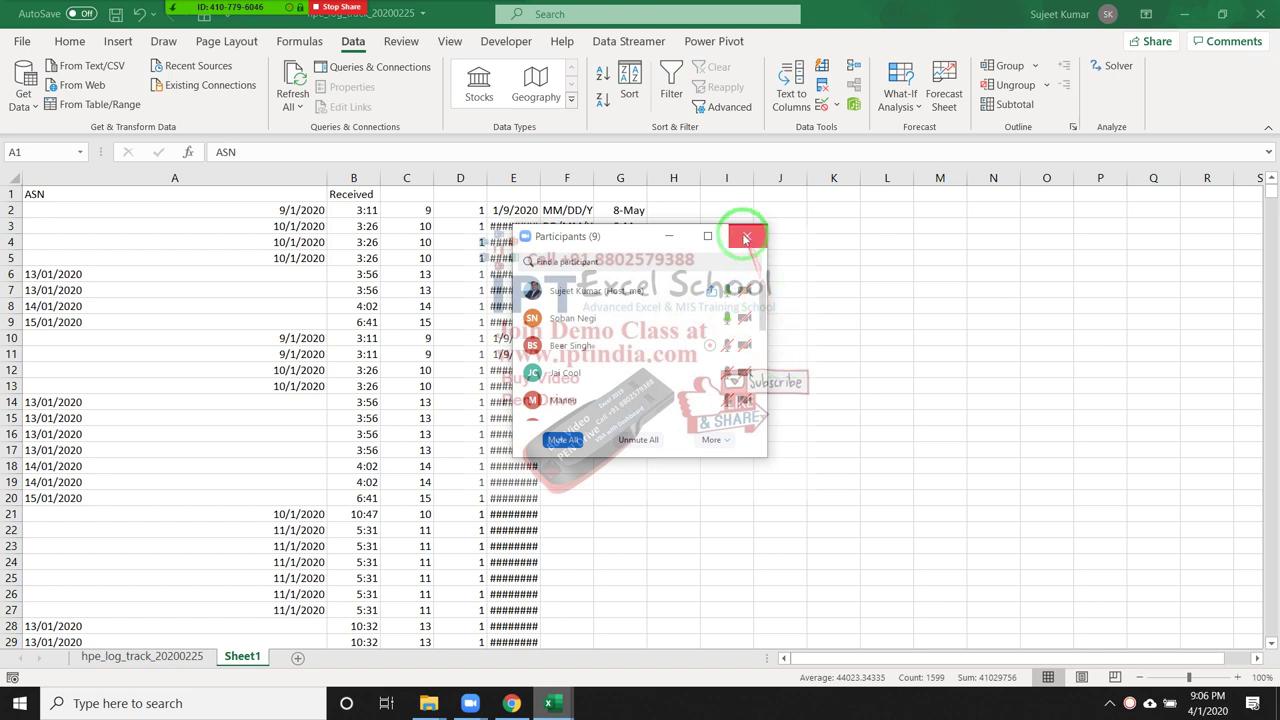
click(692, 318)
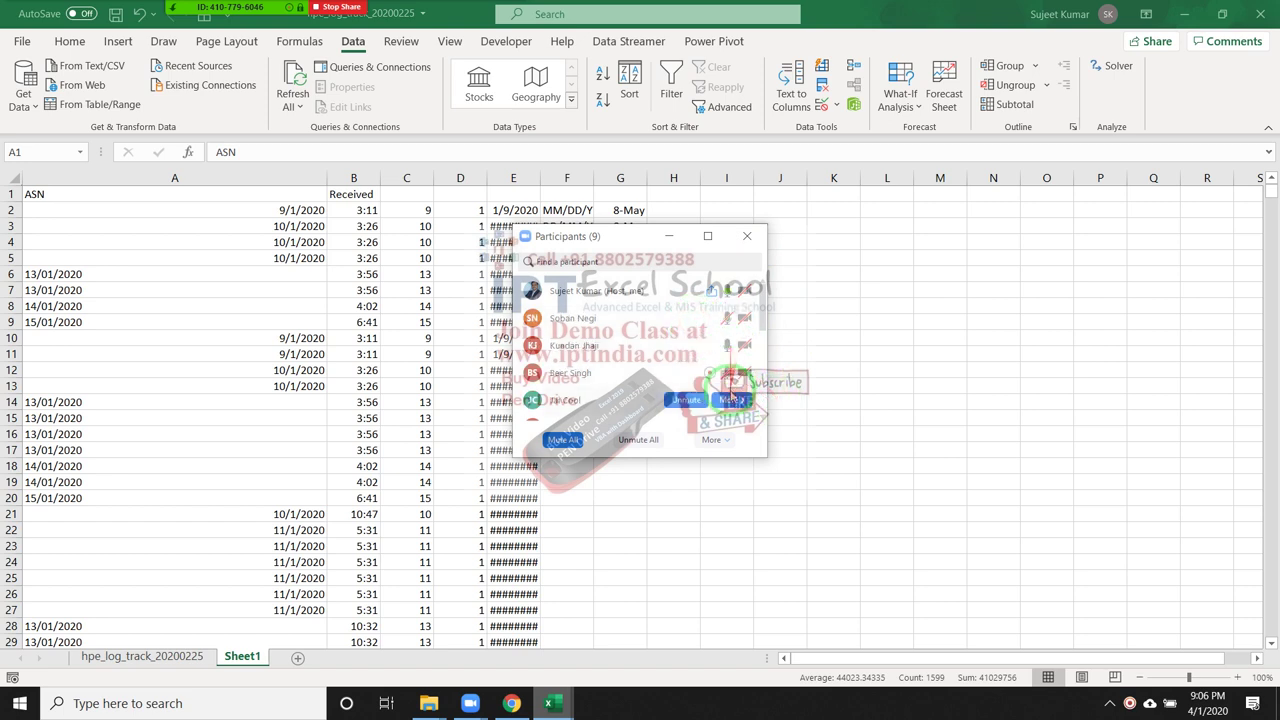
mouse_move(748, 413)
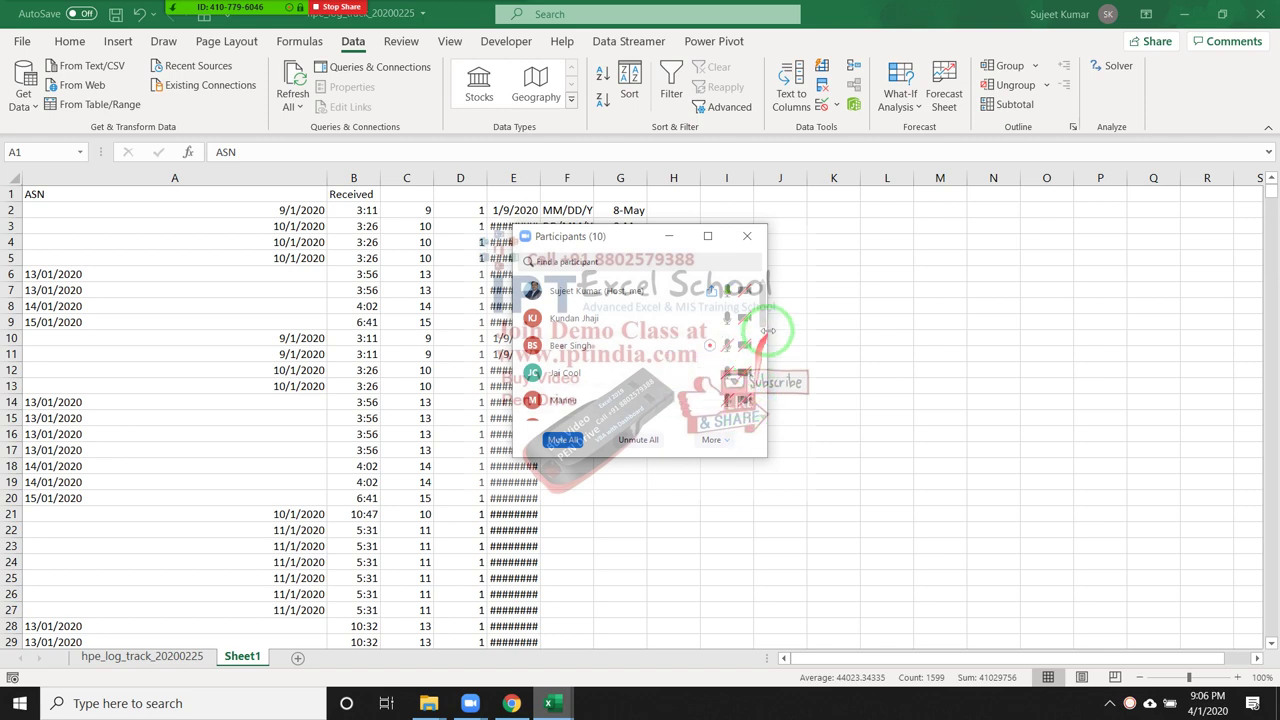
mouse_move(760, 311)
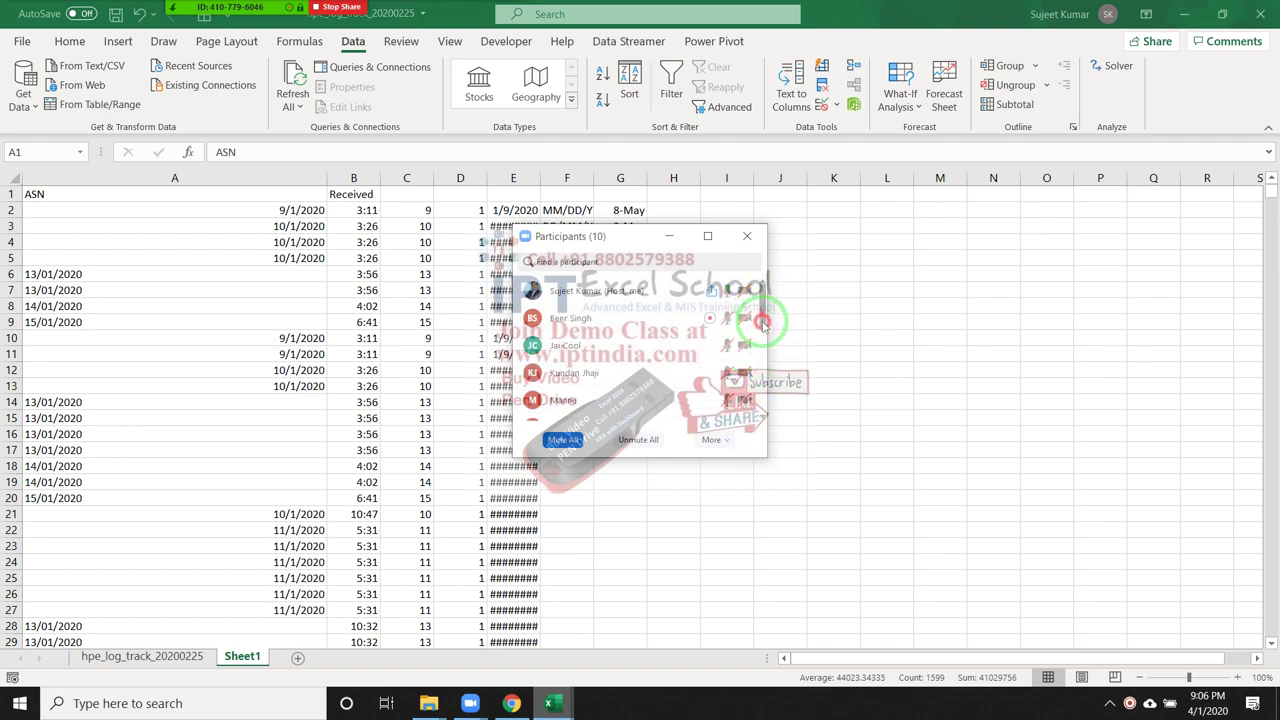
scroll(762, 325, down, 3)
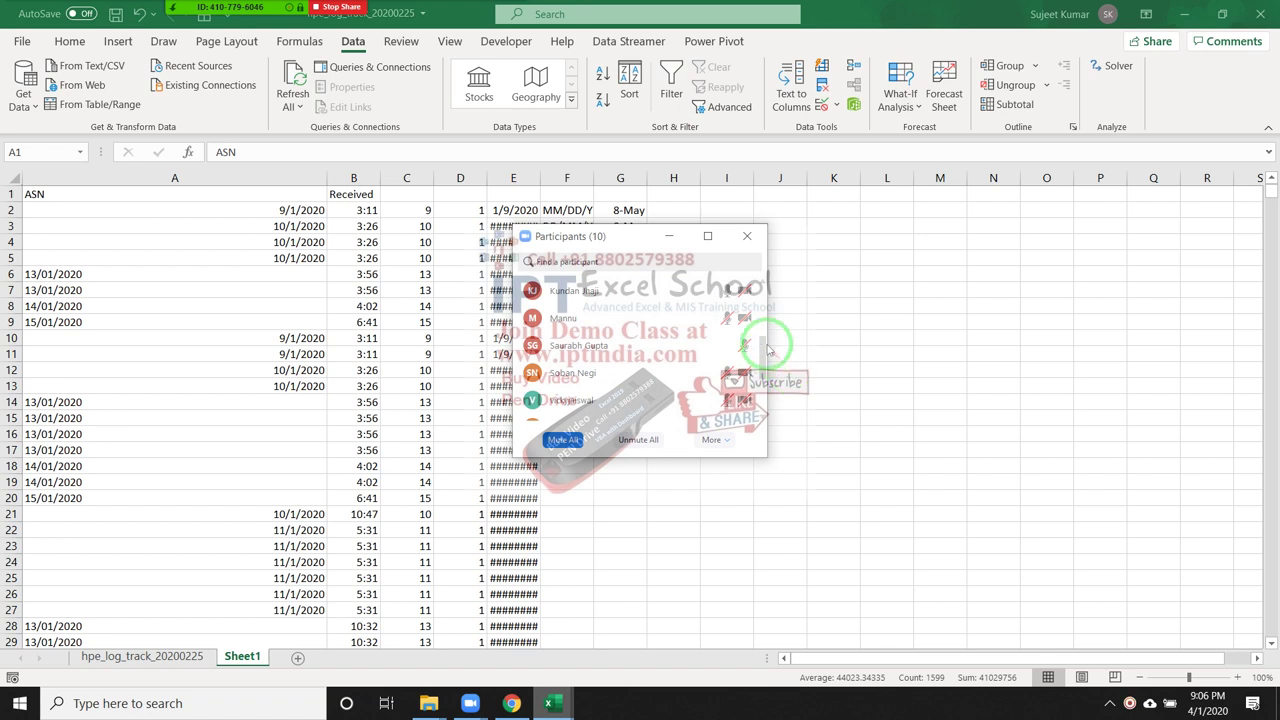
click(746, 236)
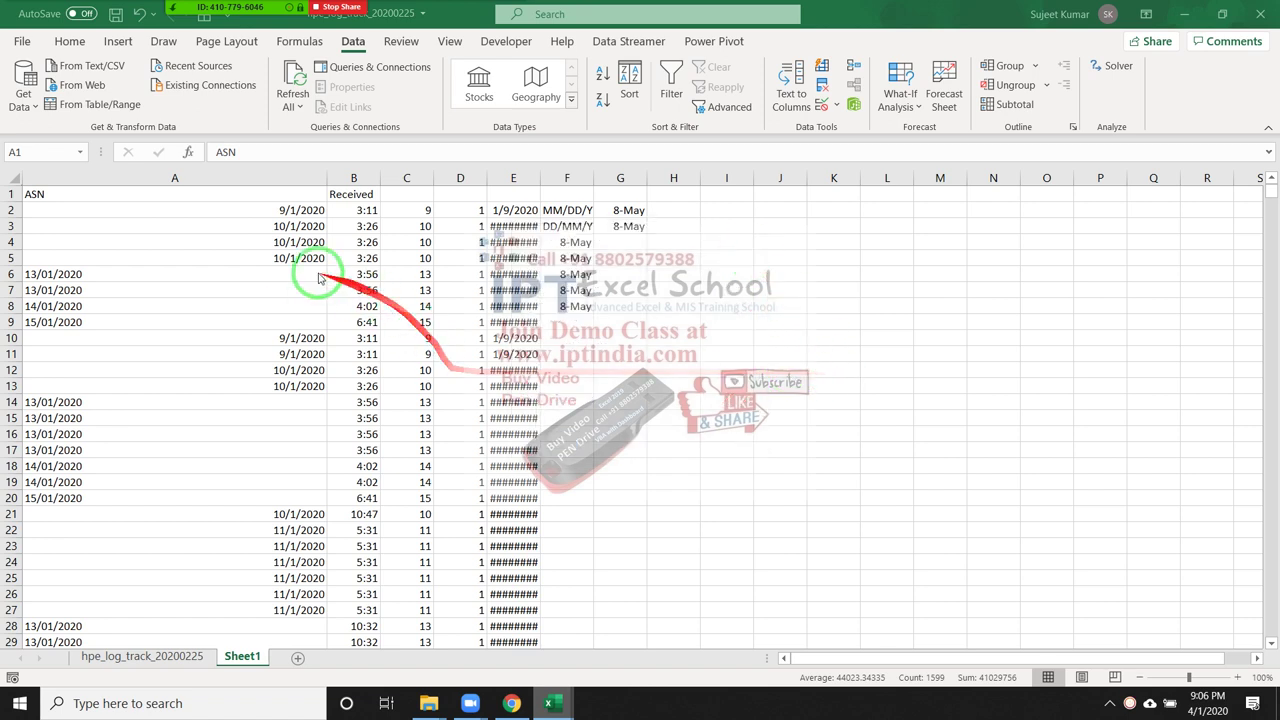
Undo the Text to Columns split so column A holds the combined date-time text again
key(ctrl+space)
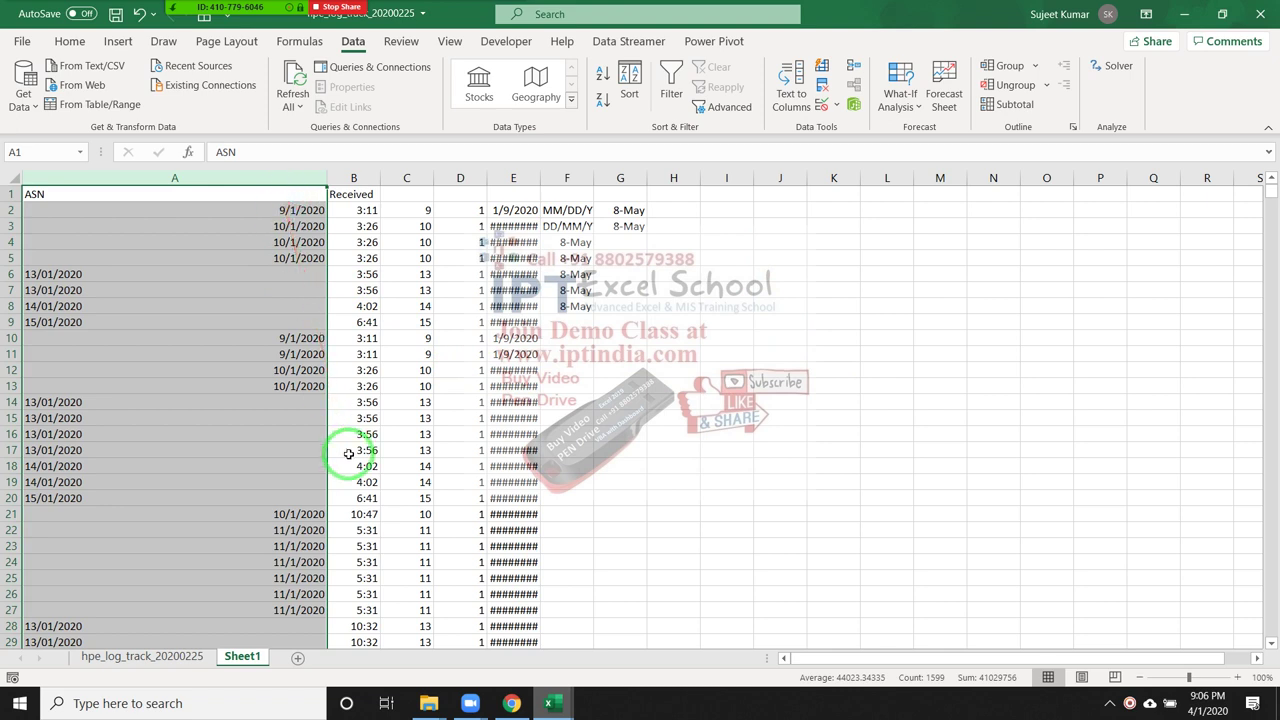
key(ctrl+v)
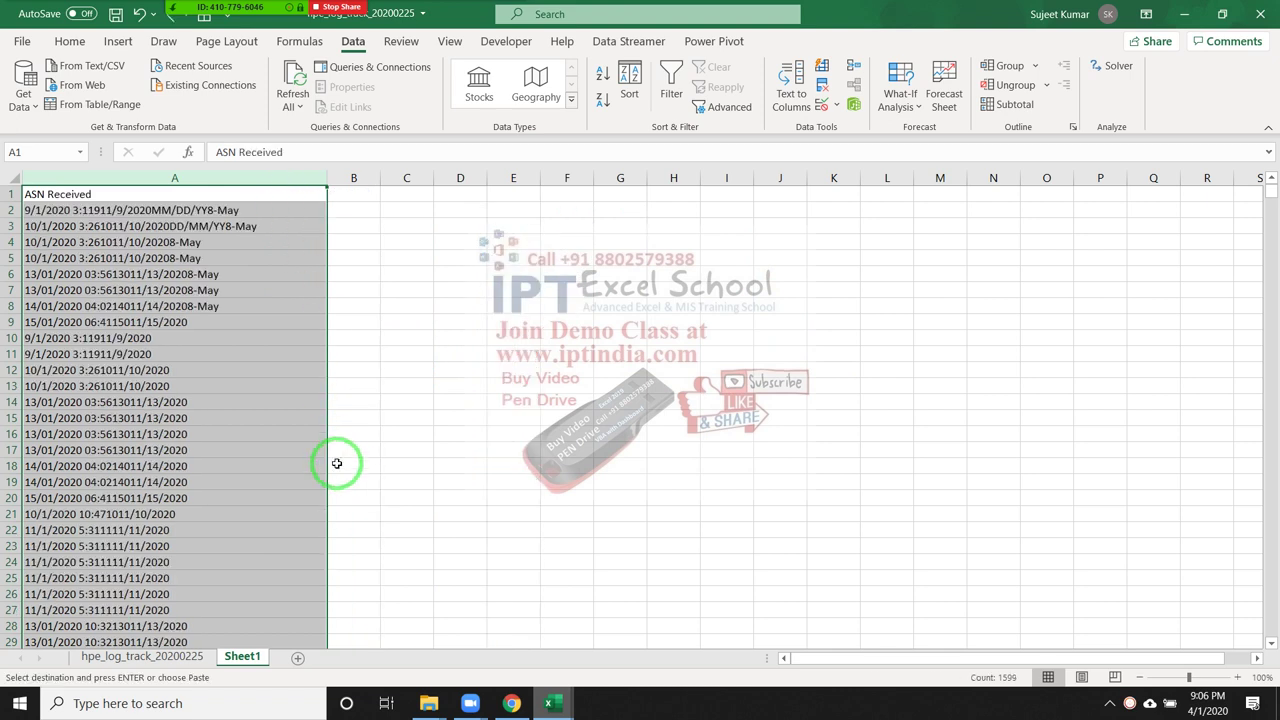
click(260, 352)
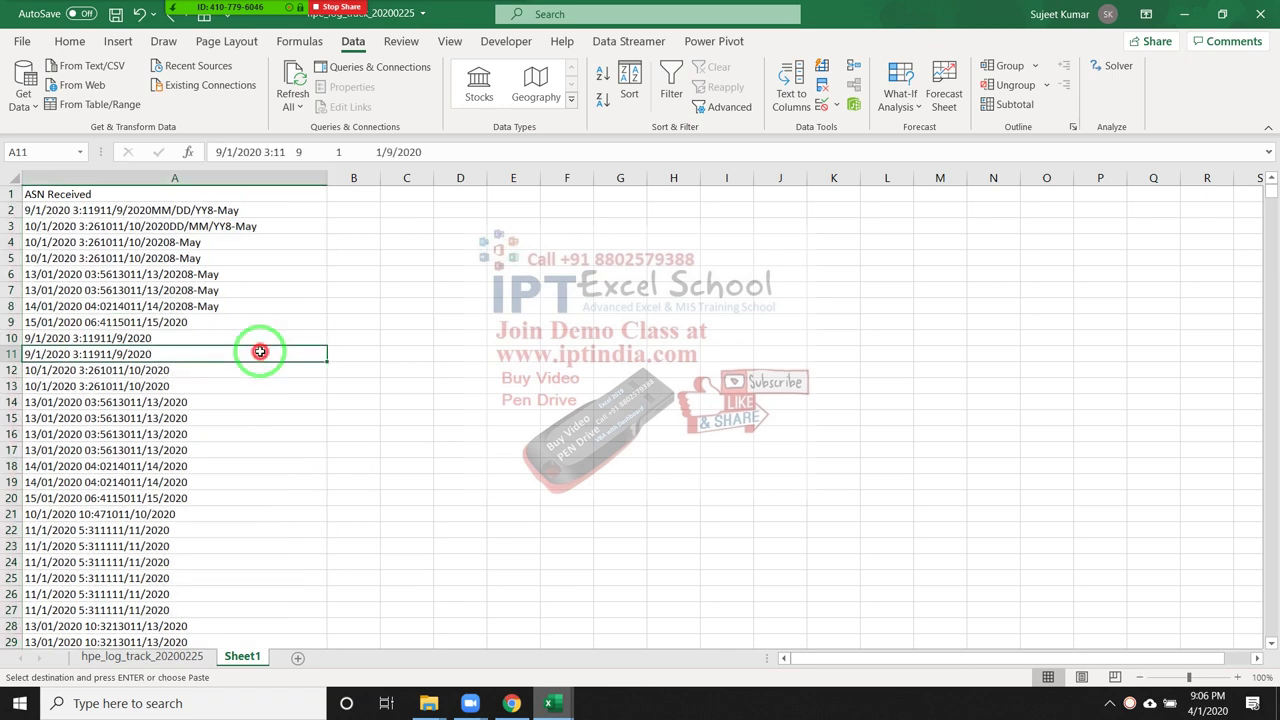
Examine the date and time parts of cell A2's text in edit mode, then open Zoom's participant list
double_click(248, 213)
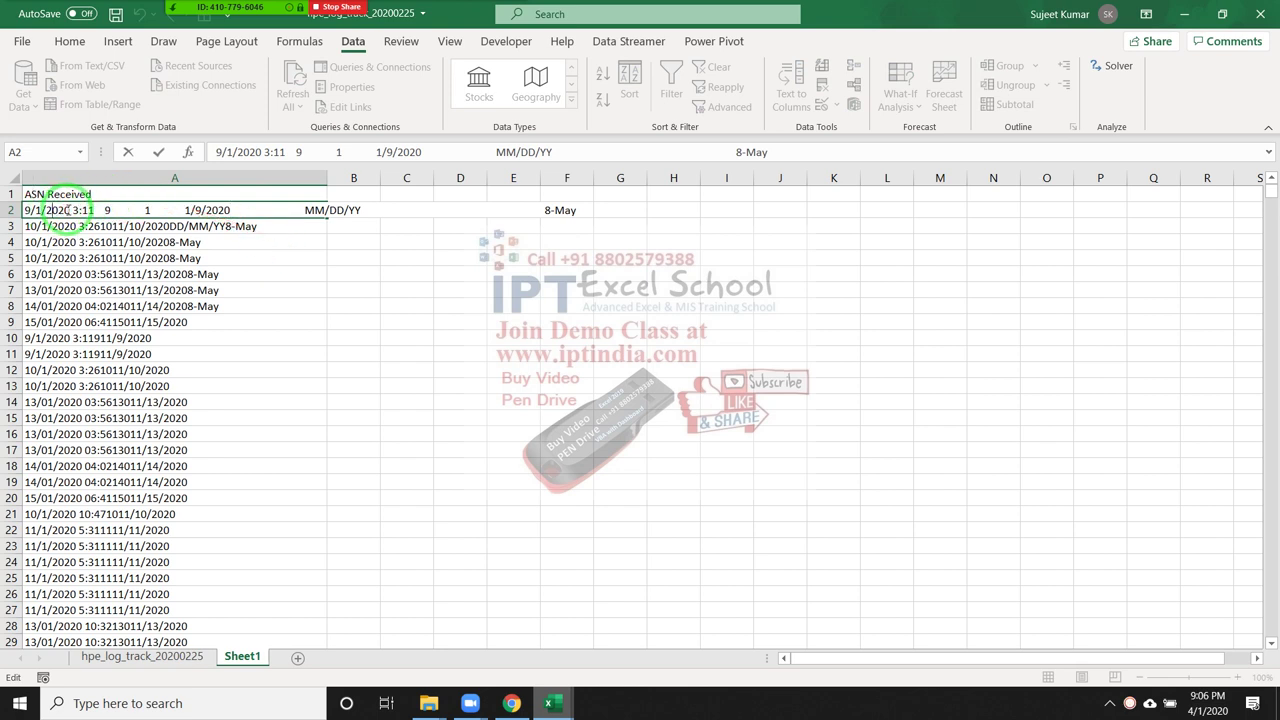
drag(70, 210, 3, 210)
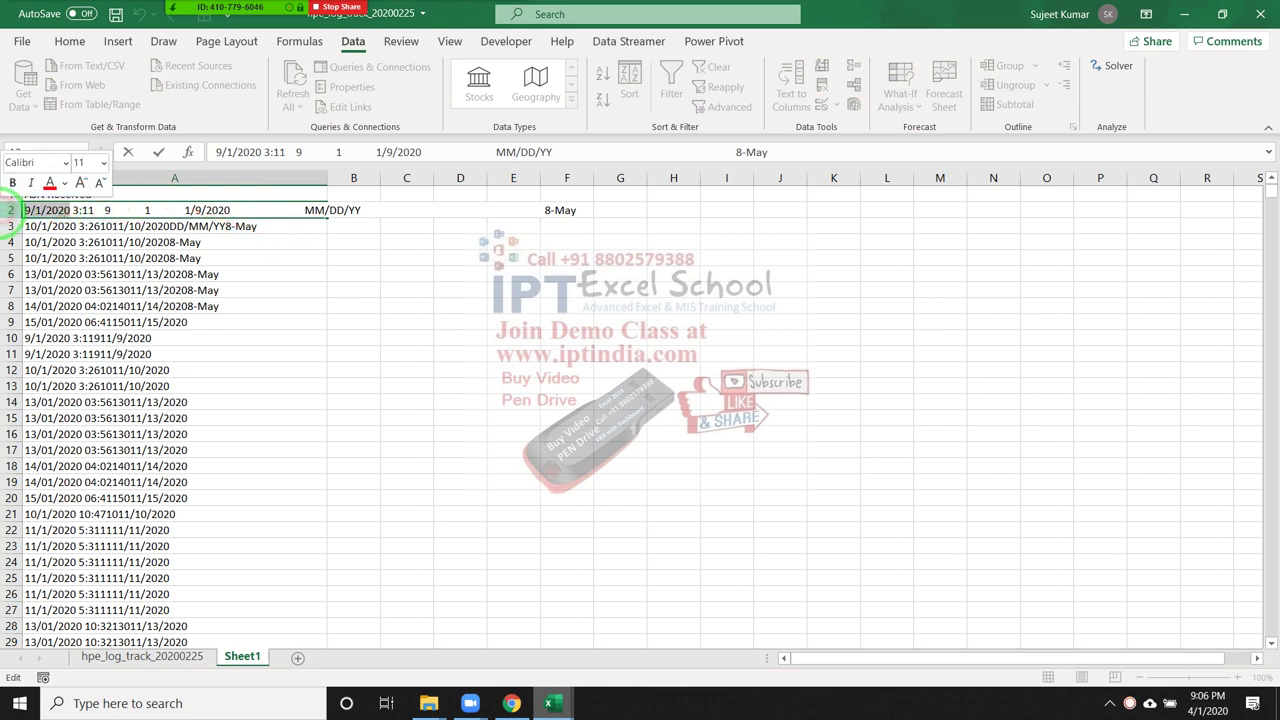
click(86, 210)
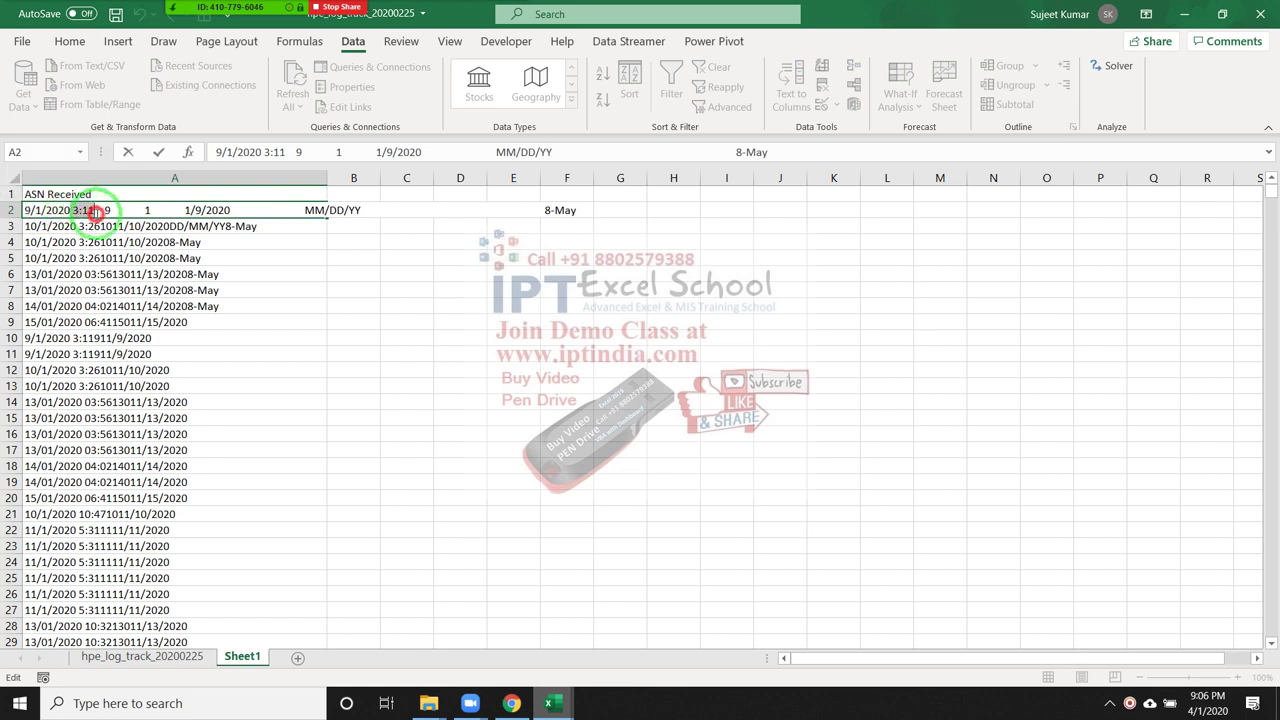
click(143, 210)
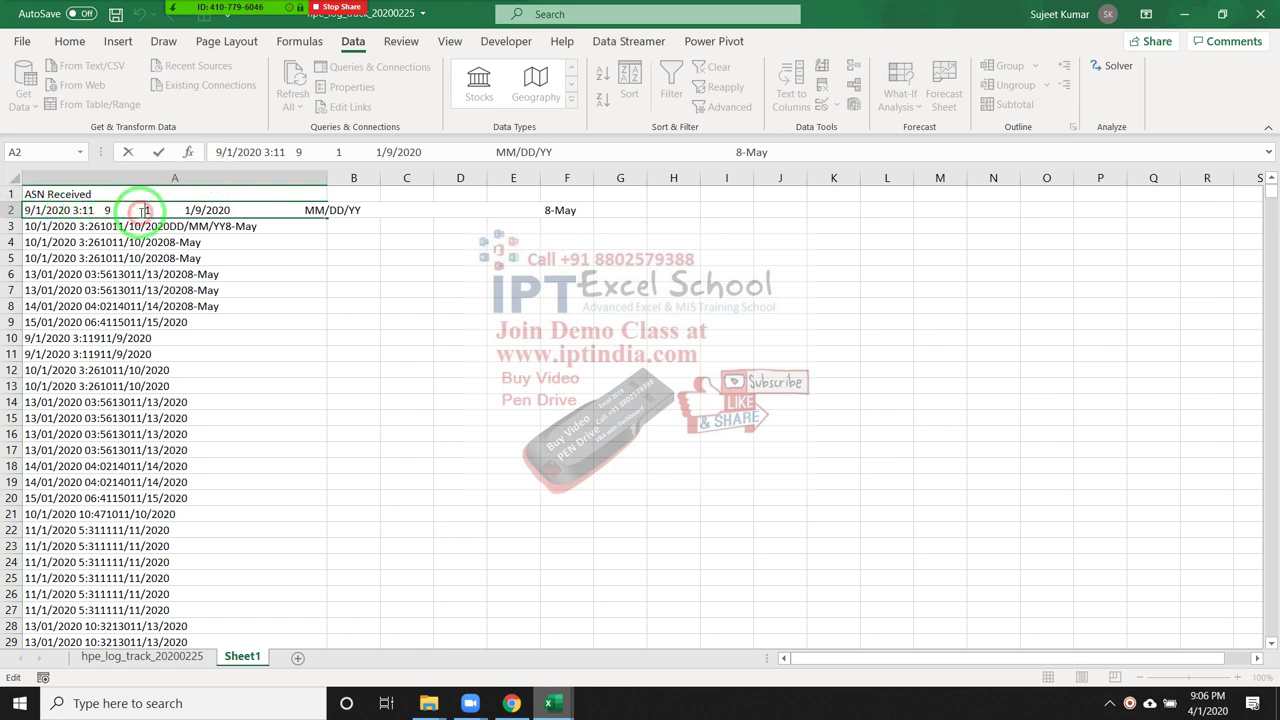
click(211, 210)
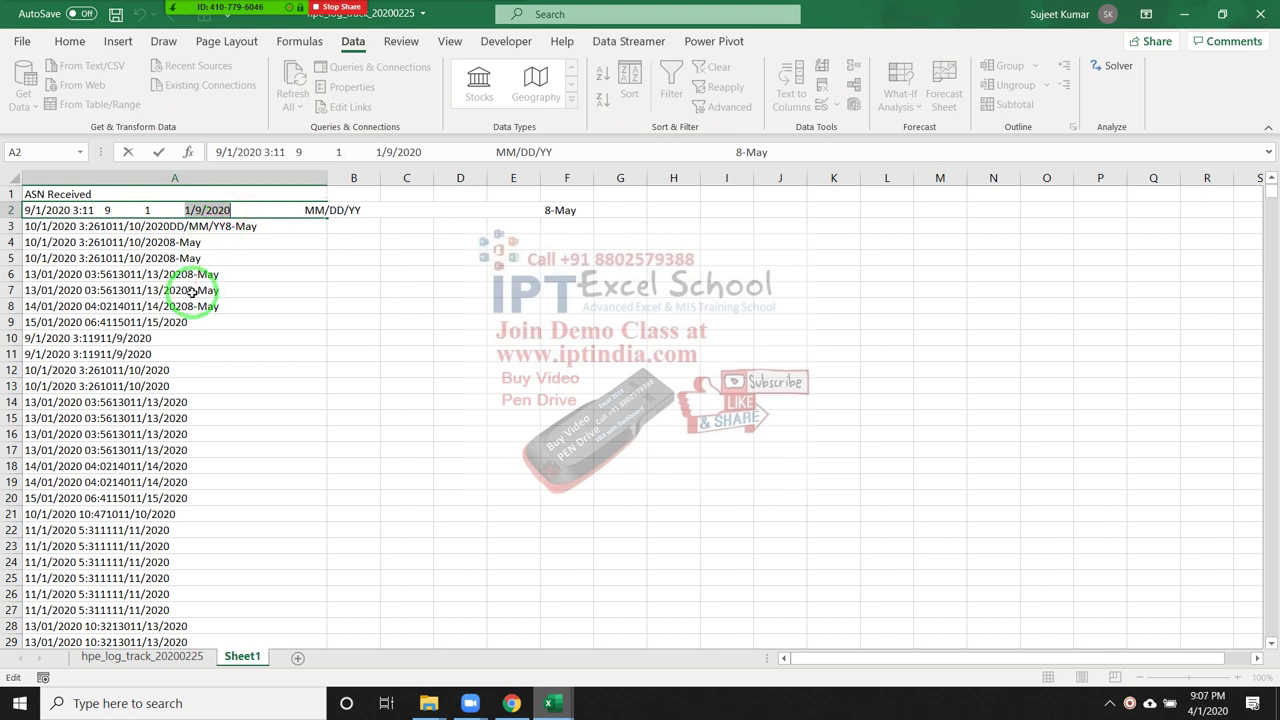
click(196, 12)
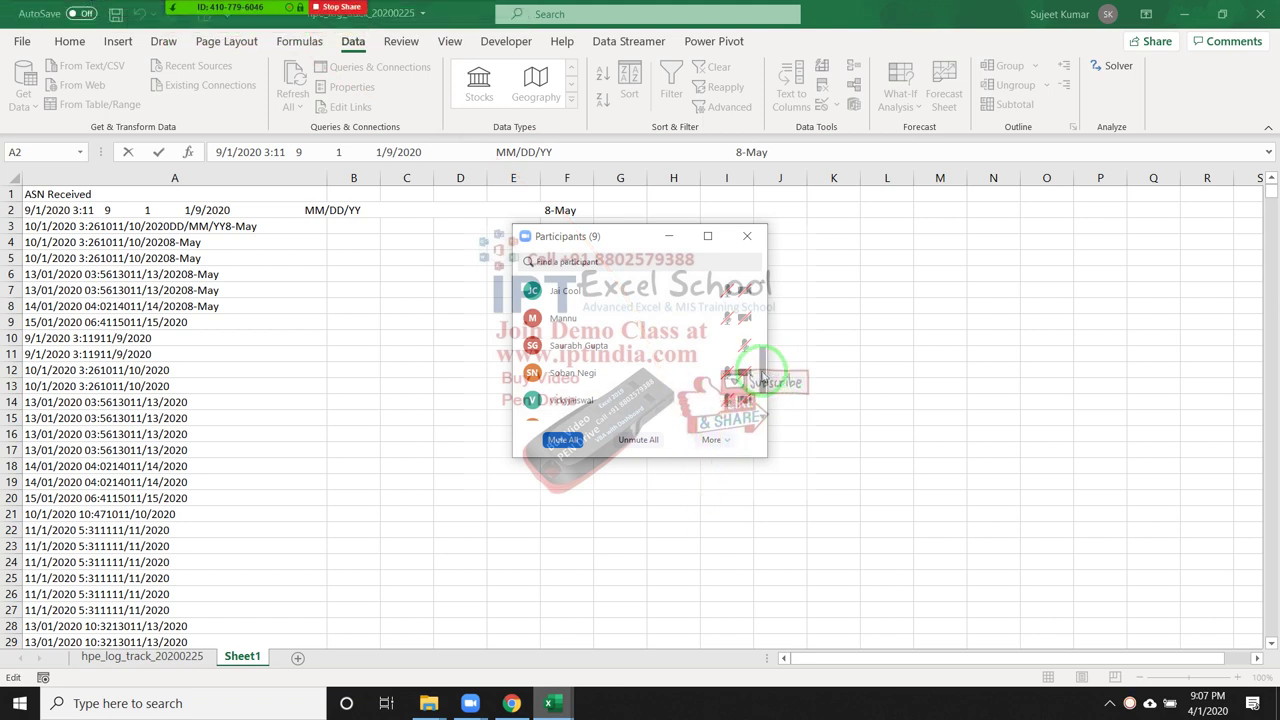
Mute a talking attendee, close the participant list, and leave A2's edit mode by selecting A14
scroll(752, 350, up, 3)
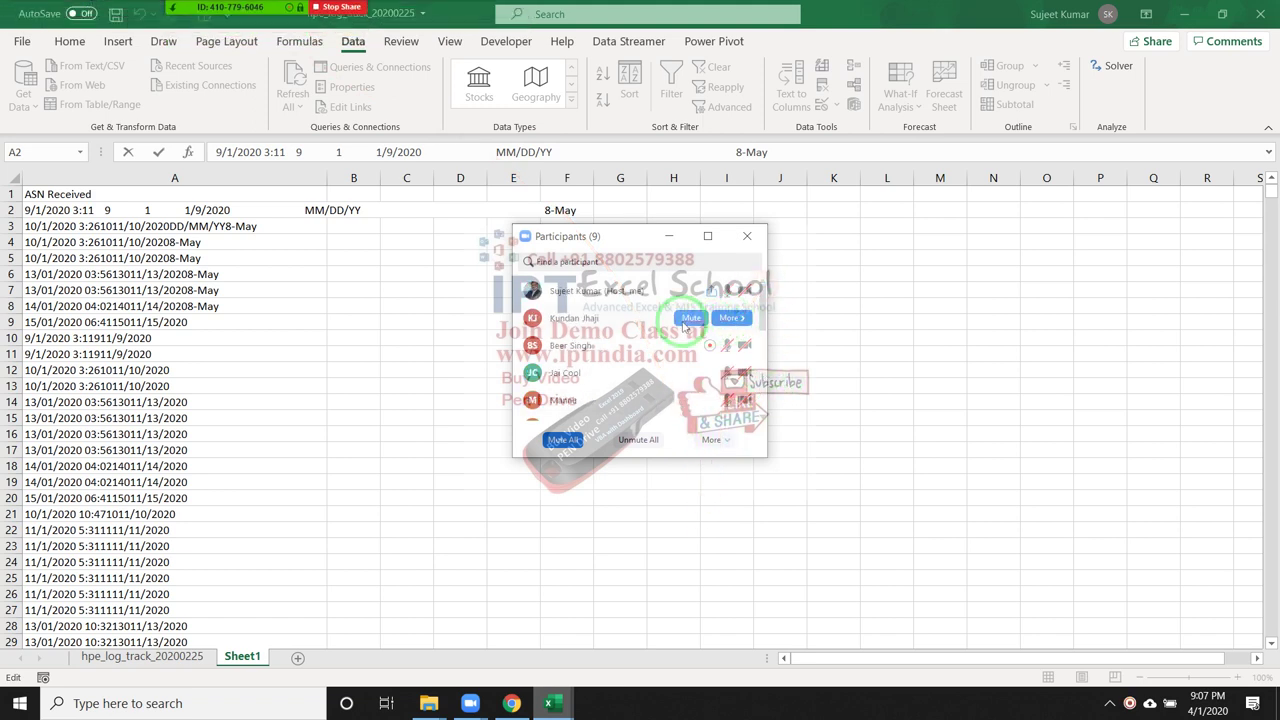
click(686, 320)
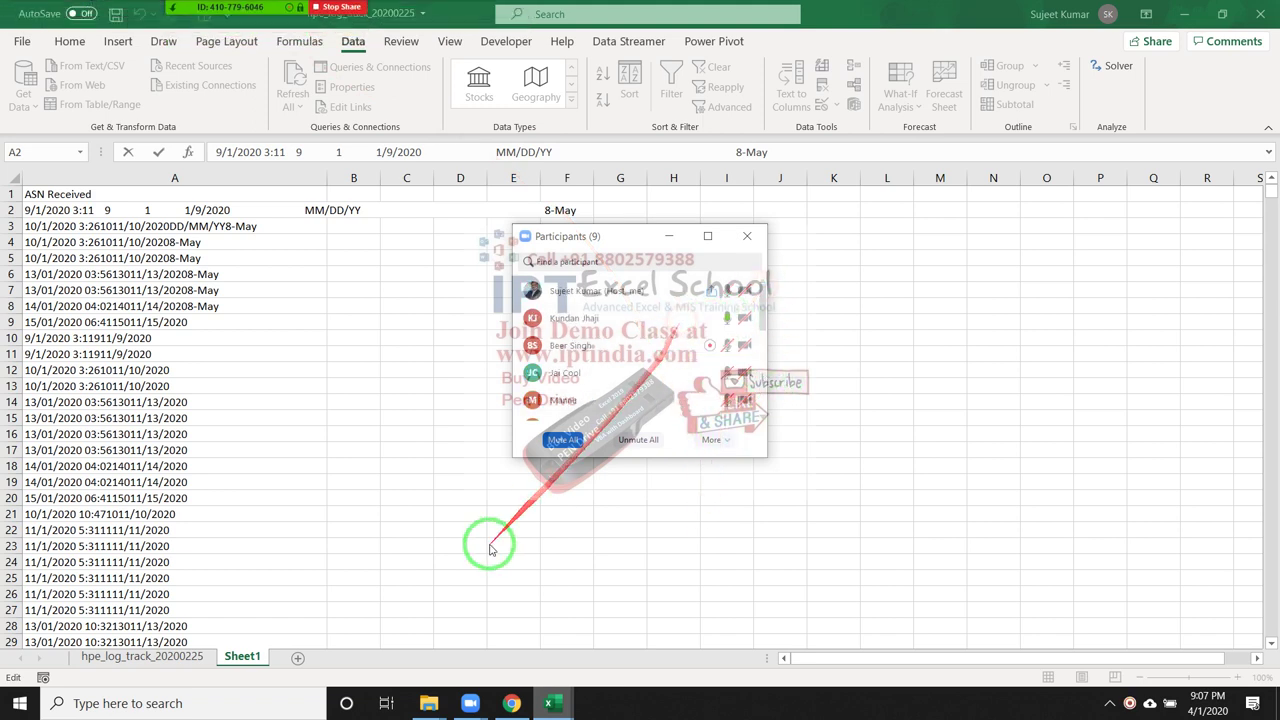
click(747, 238)
drag(148, 418, 505, 176)
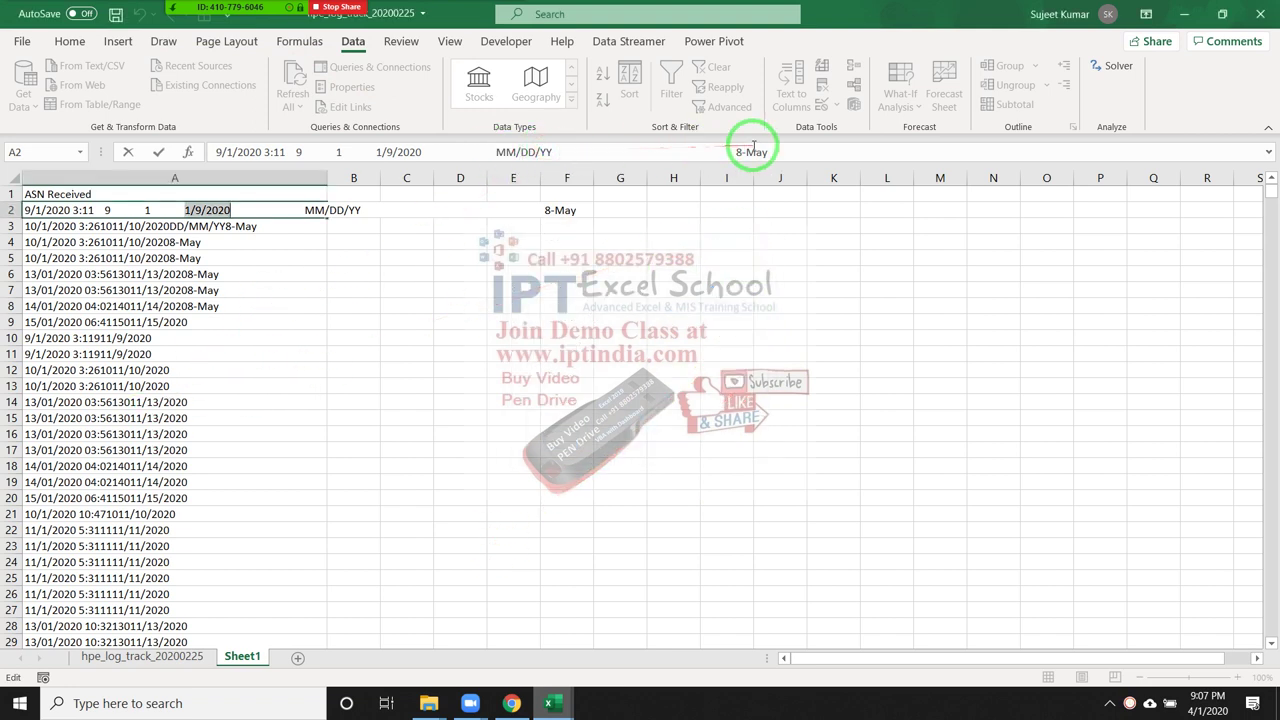
drag(752, 150, 257, 486)
click(232, 410)
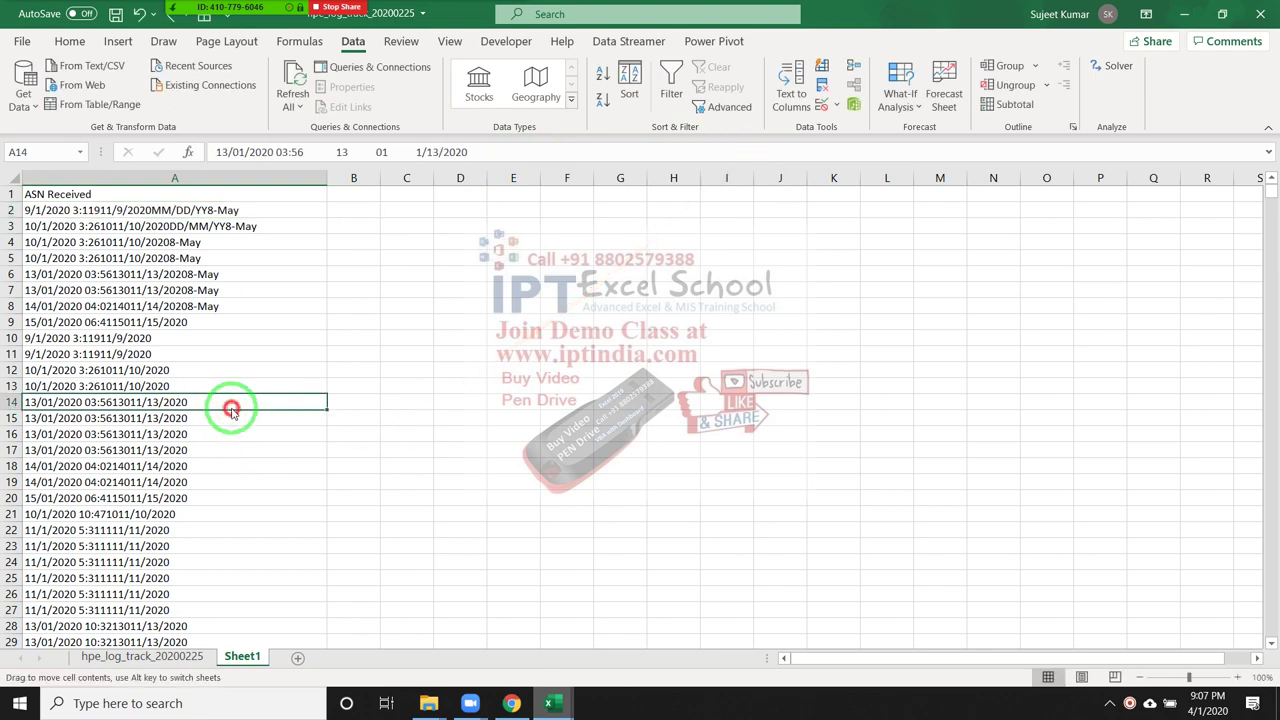
Check column A's entries from the last row back to A2, then copy the entire column A
key(ctrl+Down)
click(222, 386)
click(229, 353)
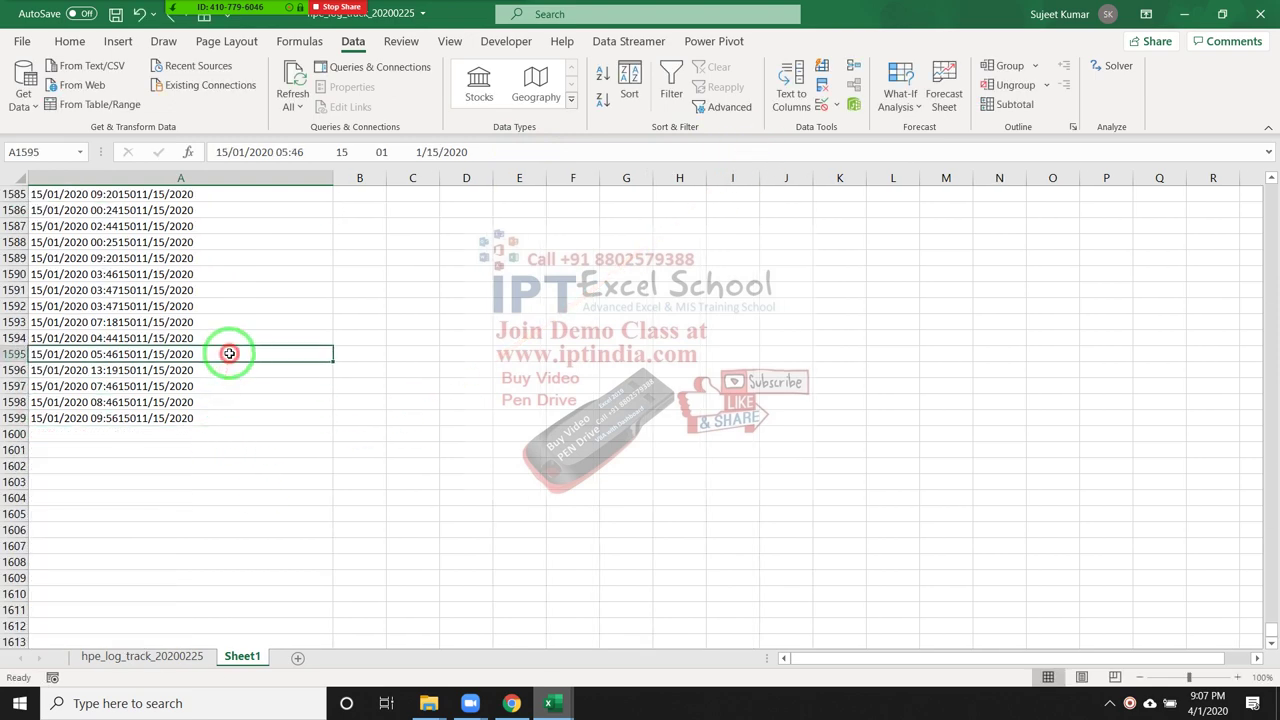
key(ctrl+Up)
key(Down)
key(Down)
key(Down)
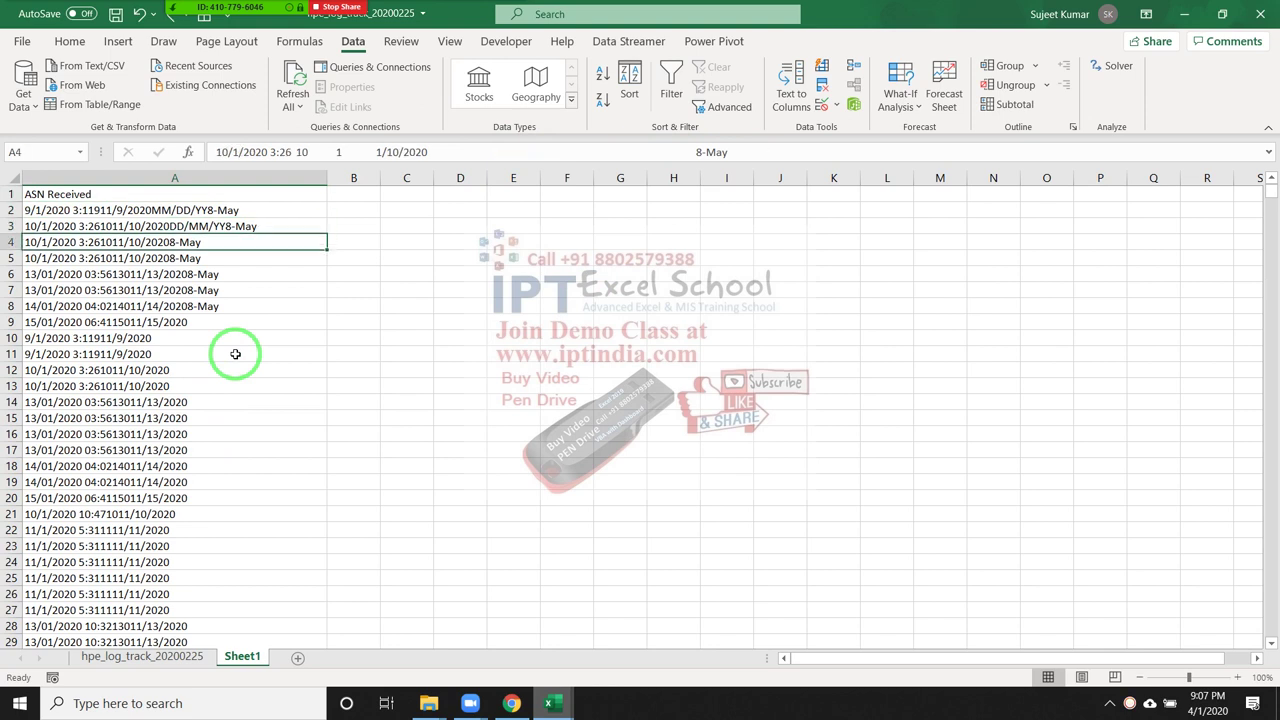
key(Down)
key(Down)
key(Down)
key(Down)
key(Down)
key(Down)
key(Down)
key(Down)
key(Down)
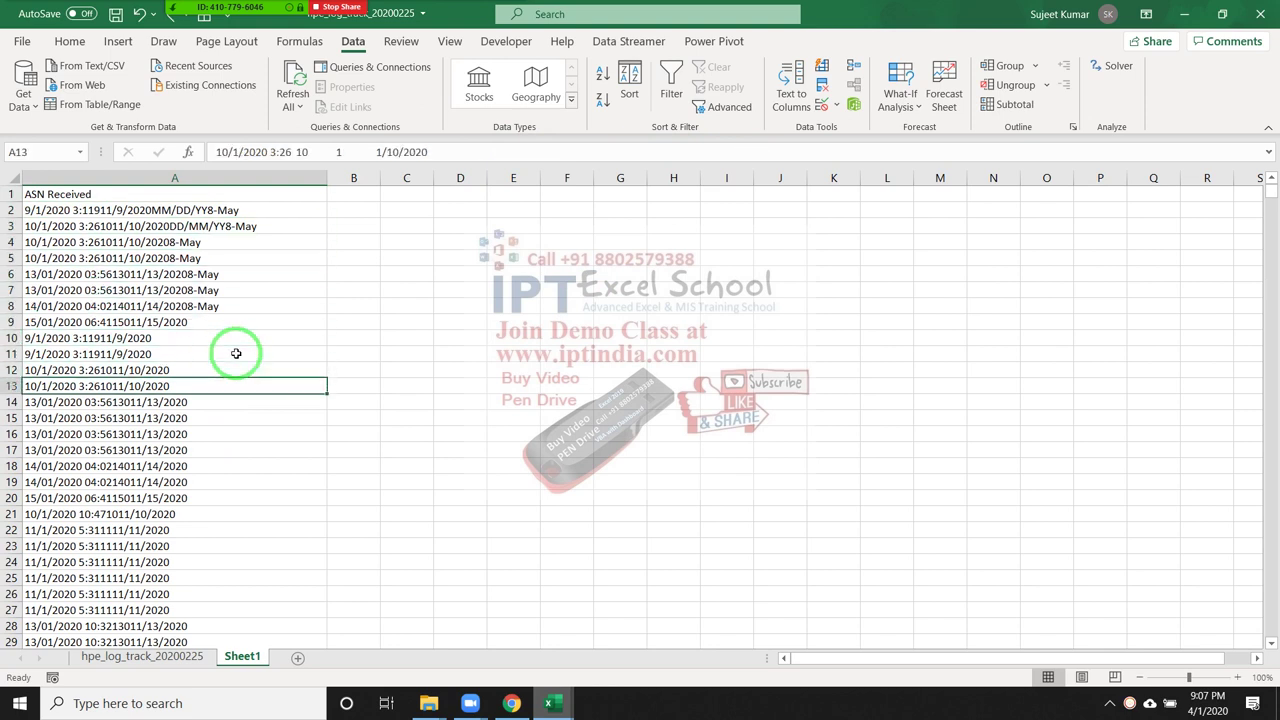
key(Up)
key(Up)
key(Up)
key(ctrl+Up)
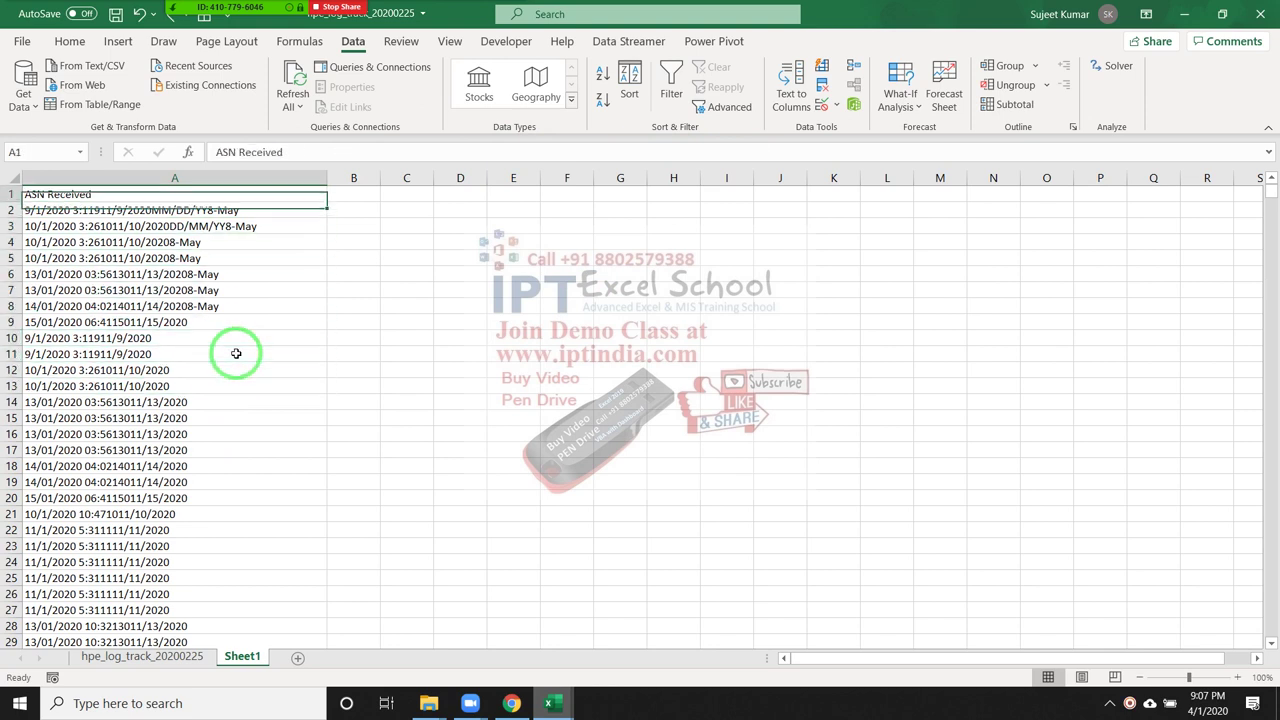
key(Down)
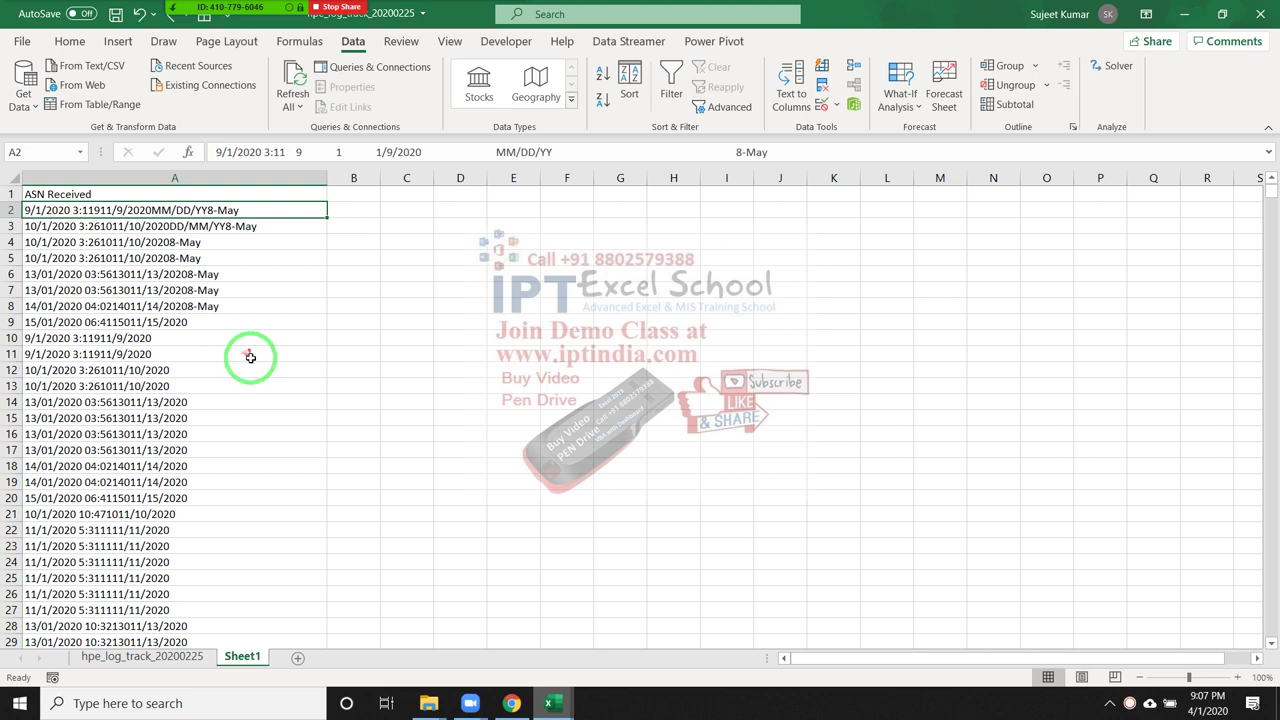
click(237, 173)
key(ctrl+c)
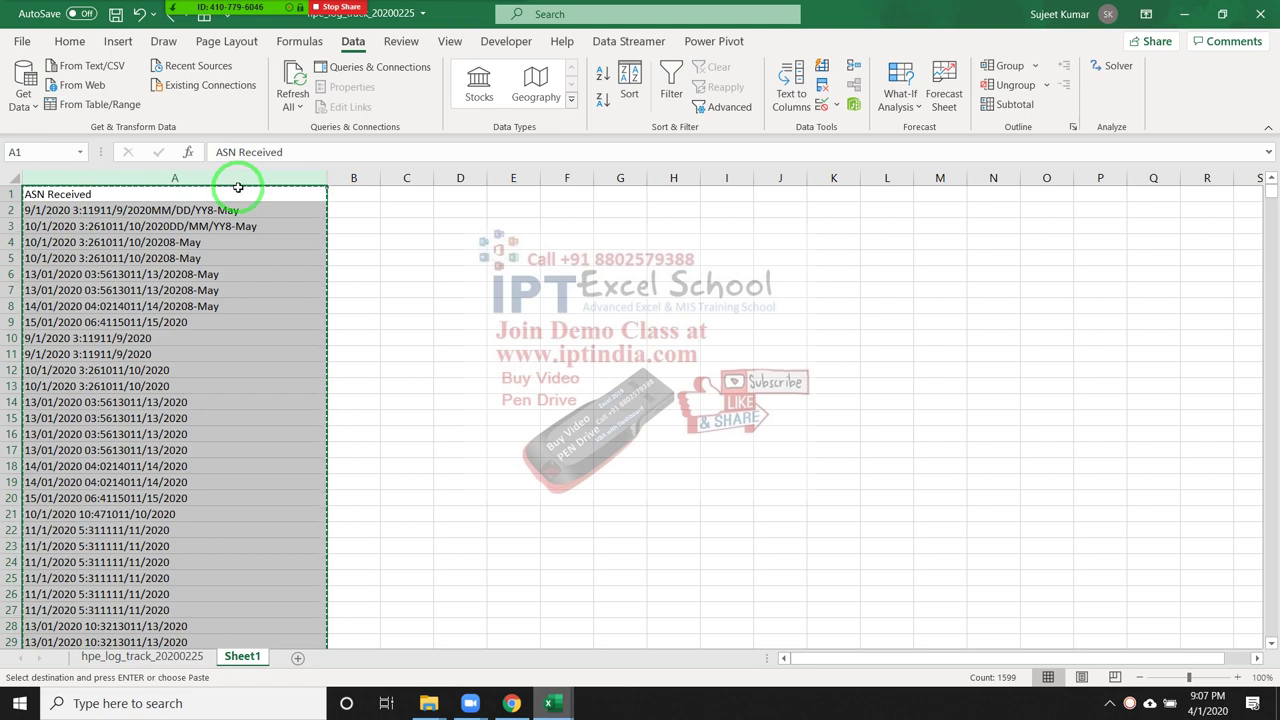
key(super+r)
text(Not)
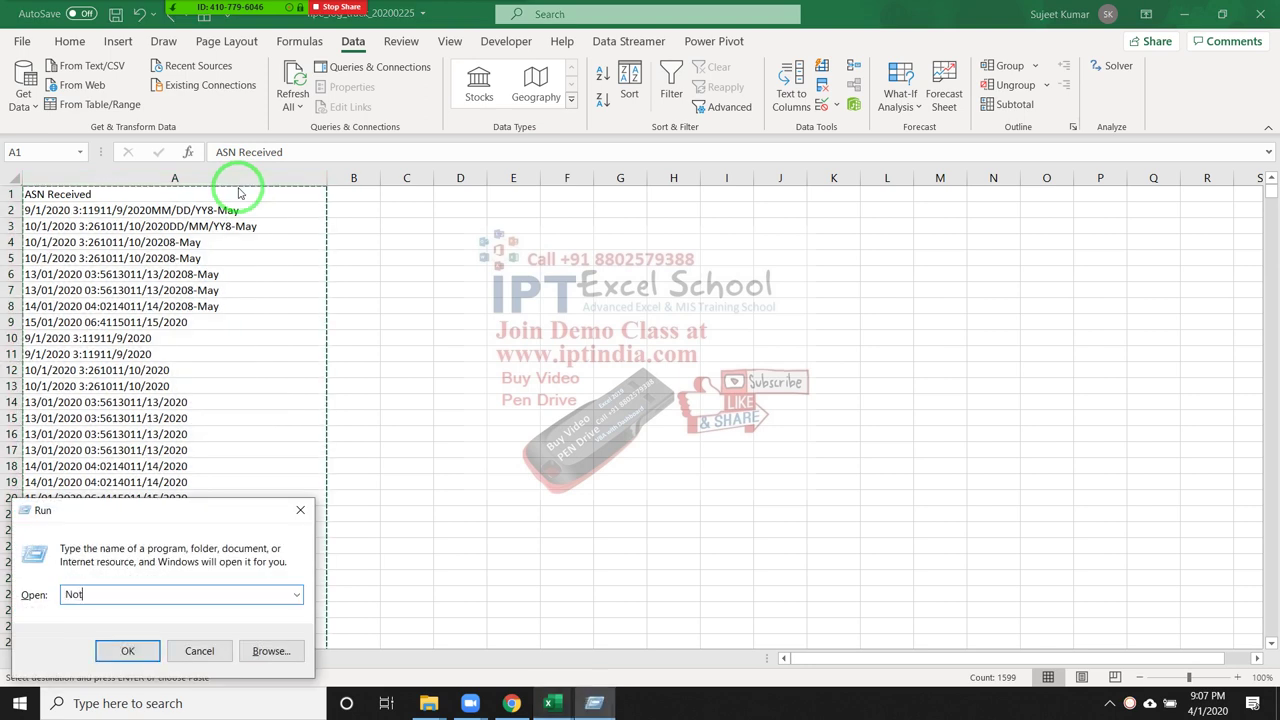
text(epad)
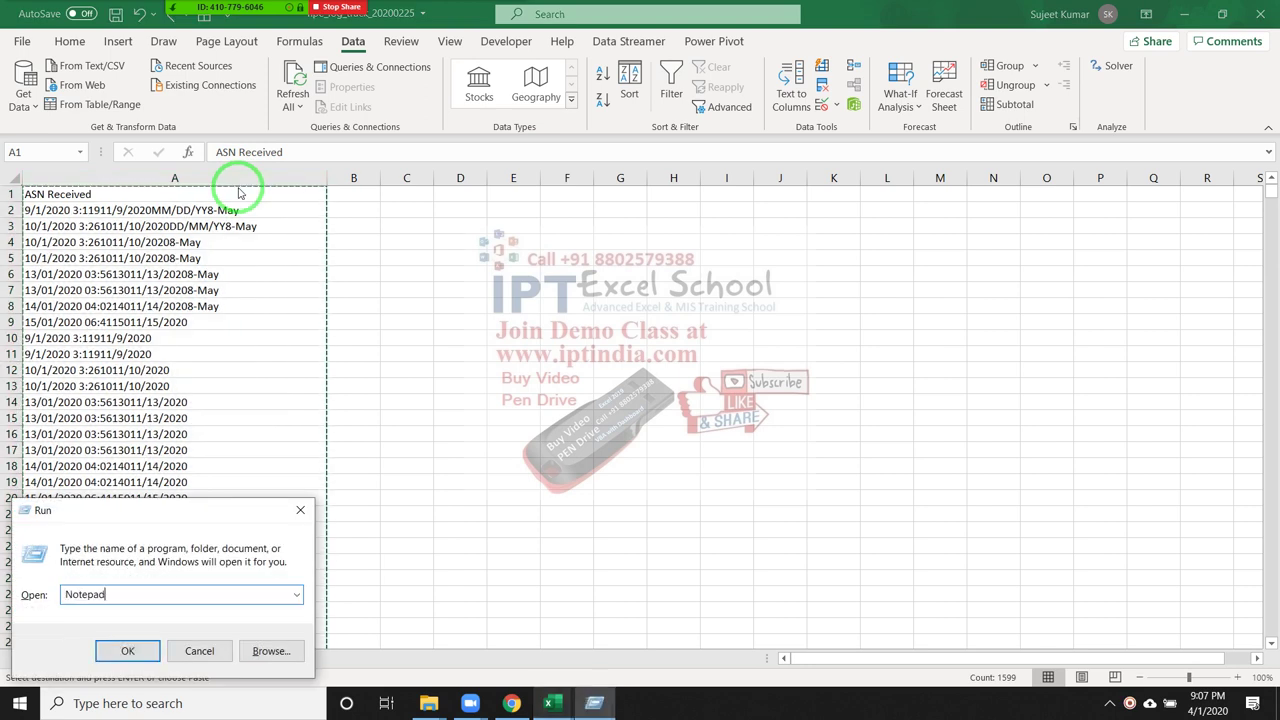
key(Return)
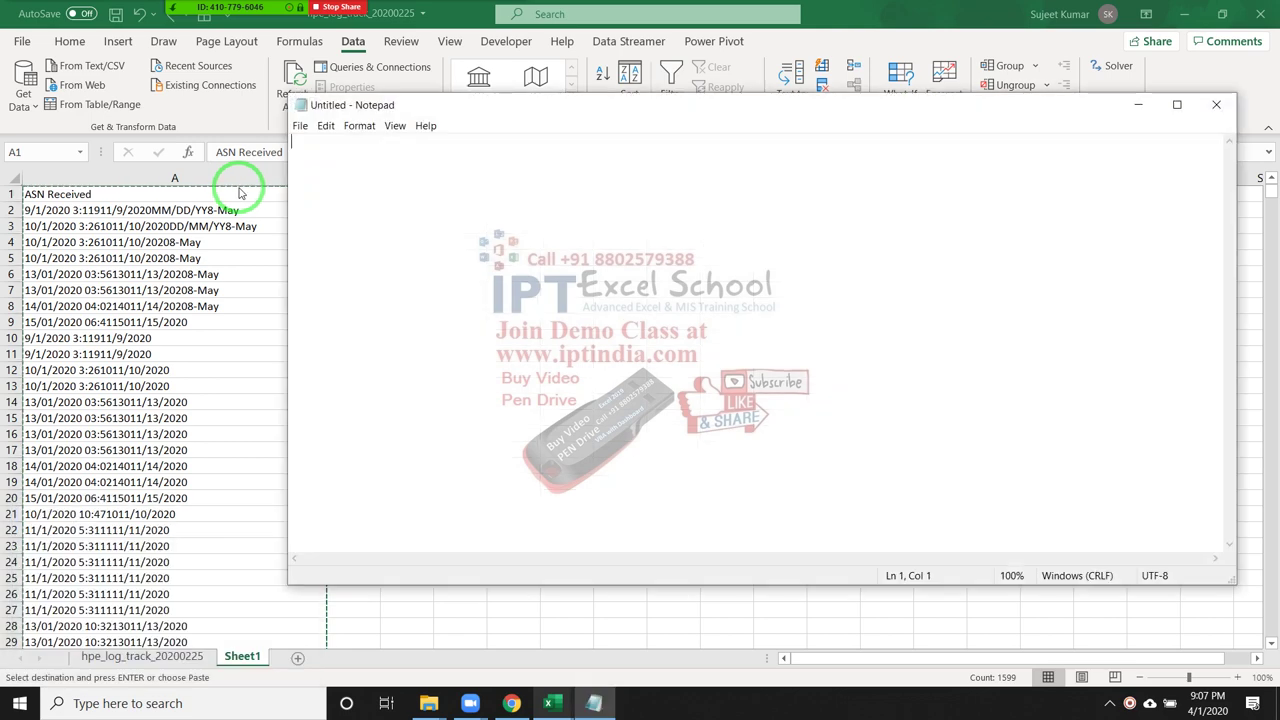
key(ctrl+v)
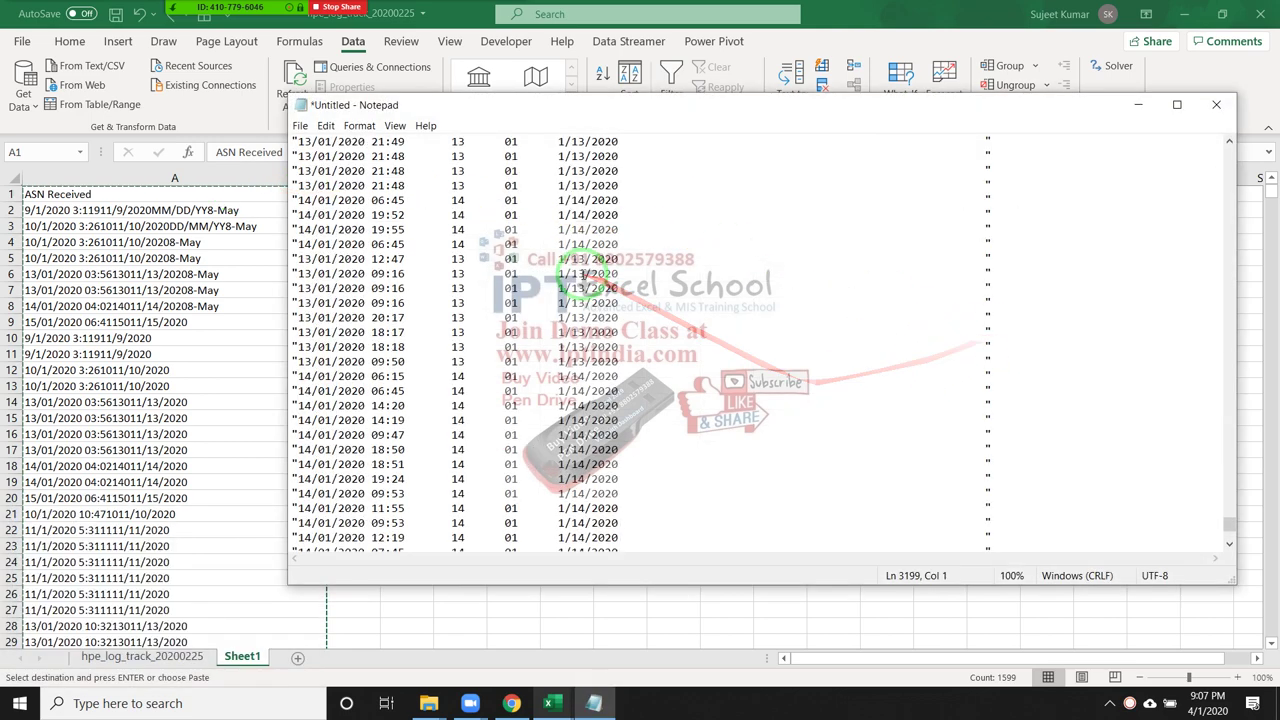
scroll(582, 272, up, 5)
scroll(582, 272, up, 8)
scroll(582, 272, up, 10)
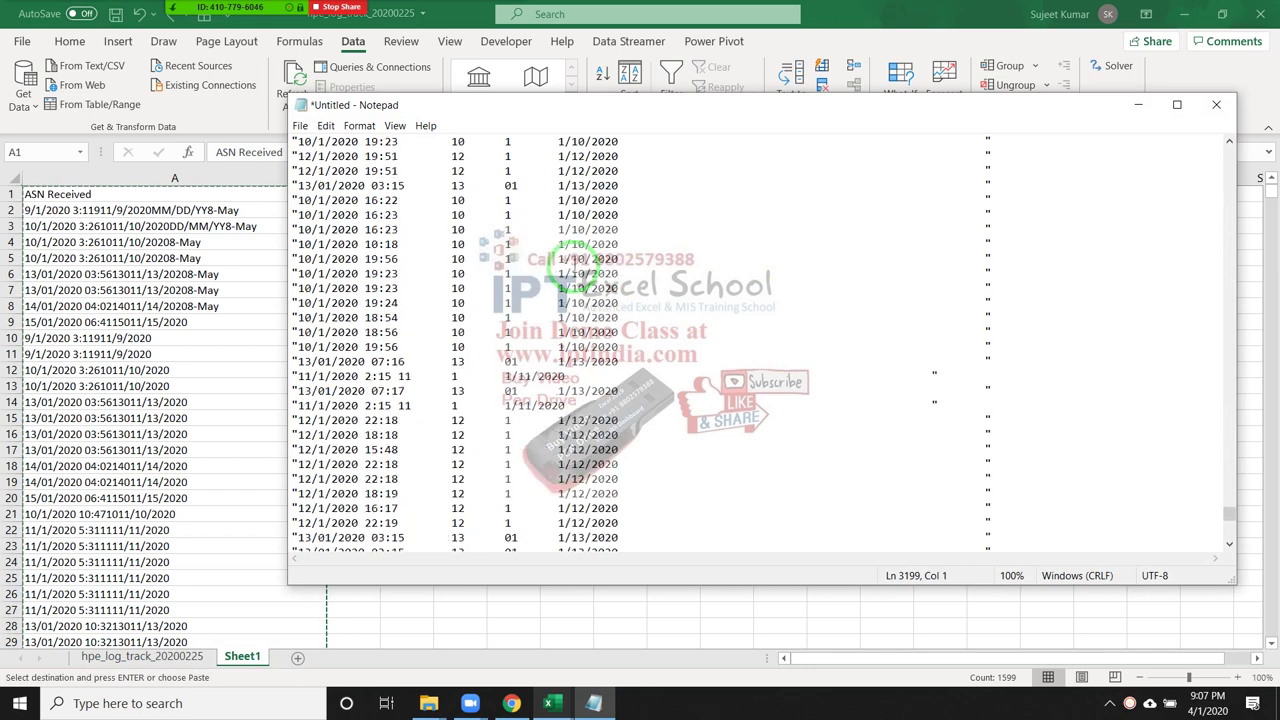
scroll(582, 272, up, 5)
scroll(578, 262, up, 5)
scroll(572, 250, up, 5)
scroll(566, 234, up, 5)
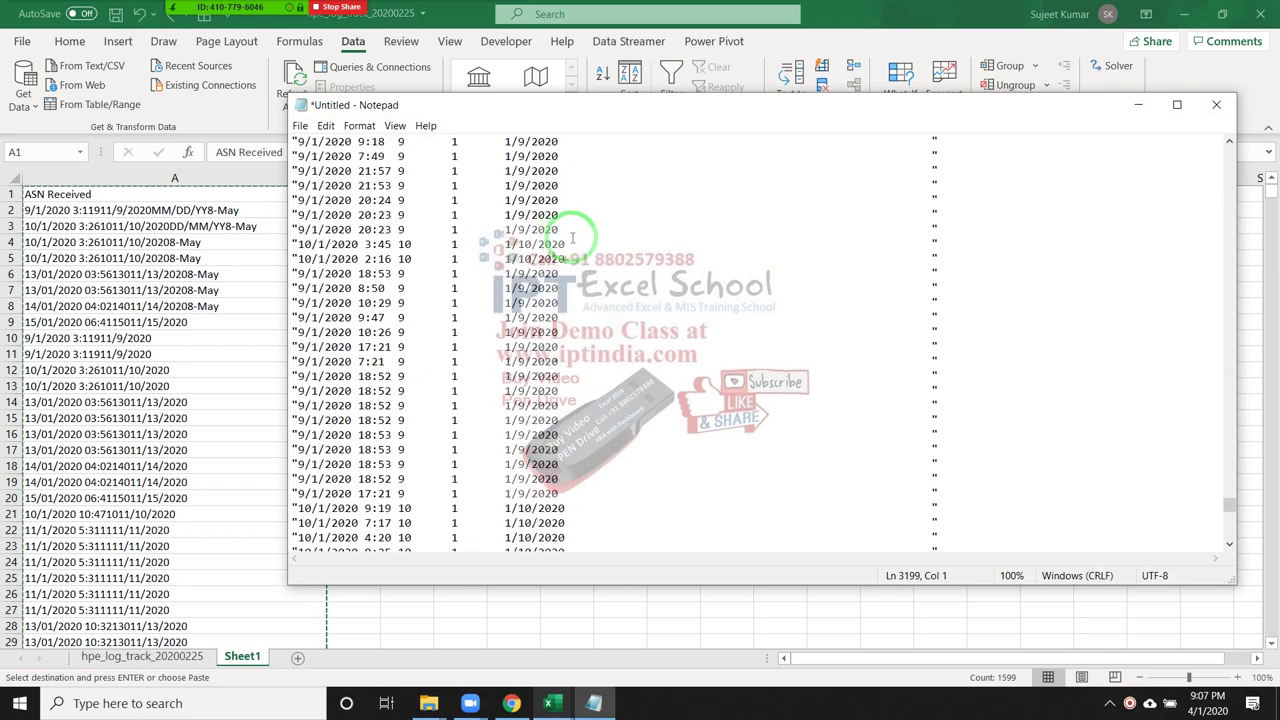
click(1216, 104)
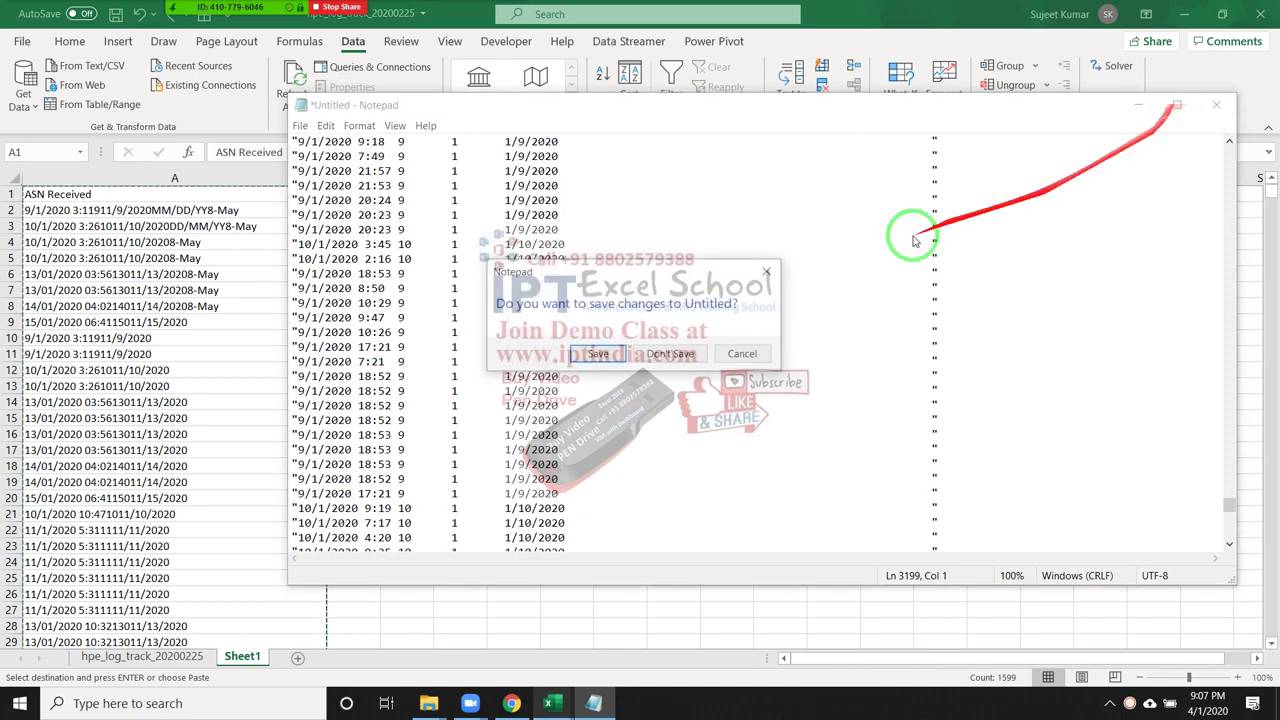
click(670, 354)
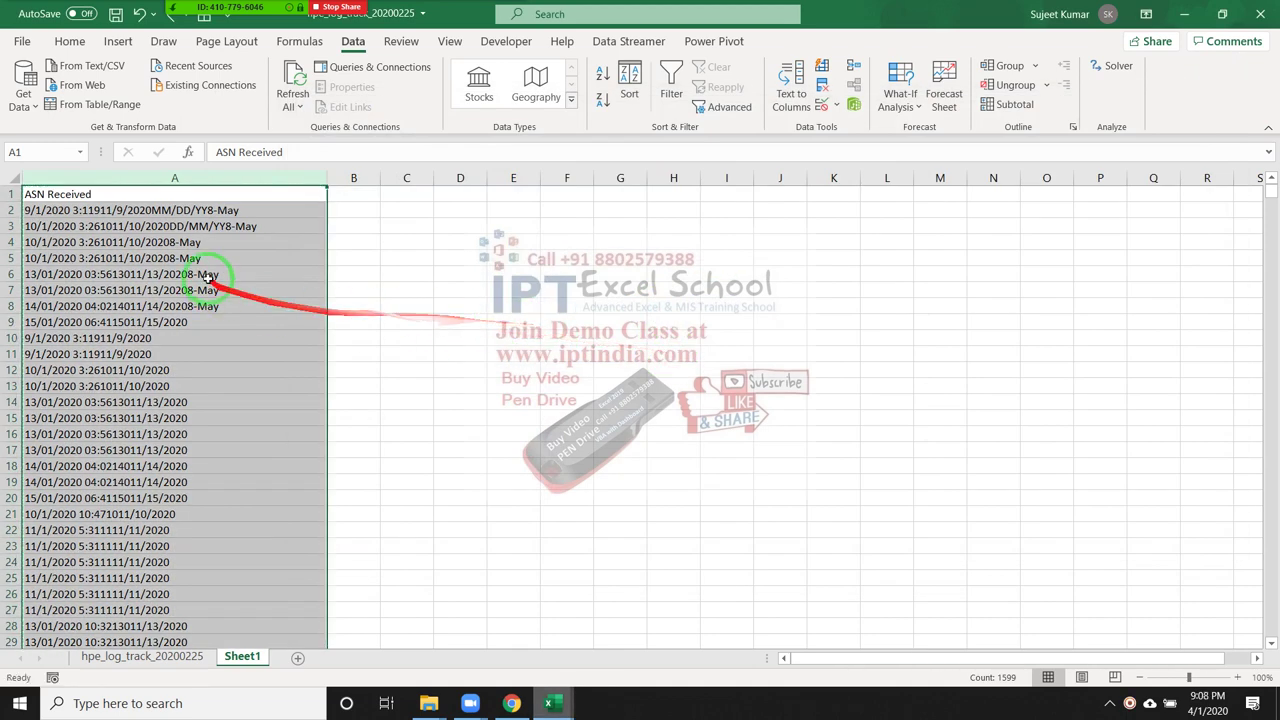
click(206, 244)
click(206, 306)
click(213, 340)
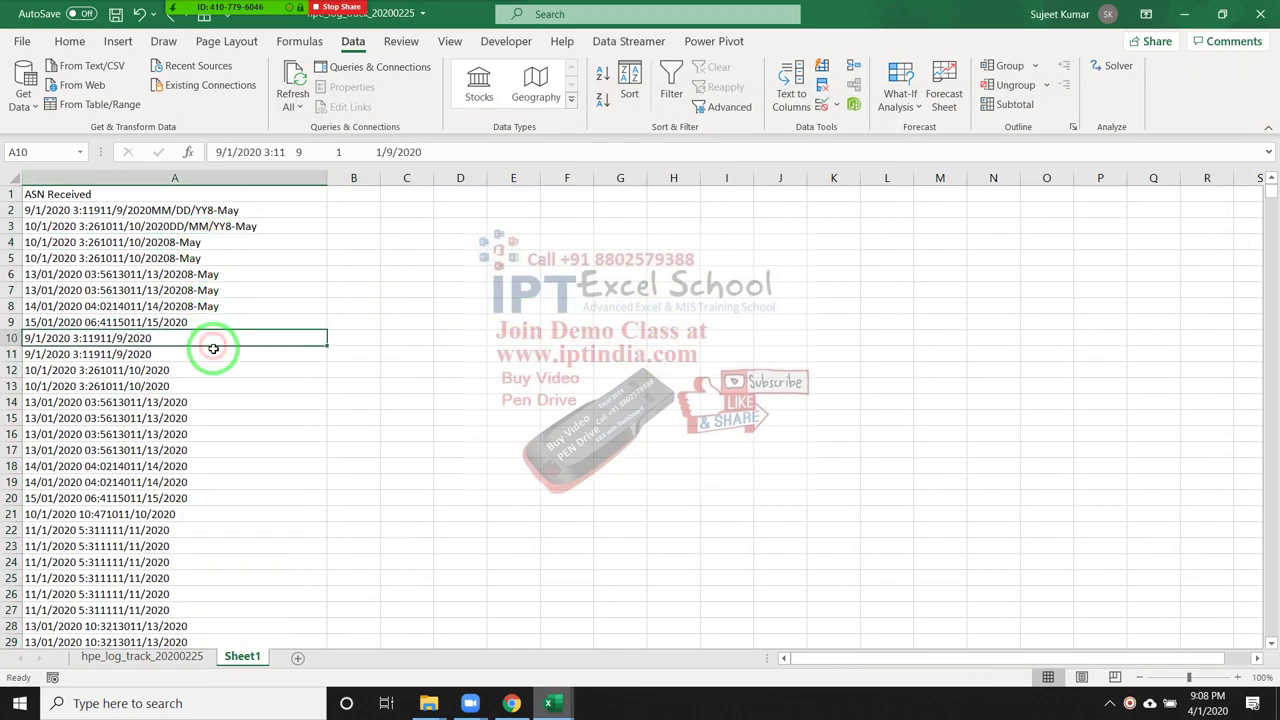
click(195, 656)
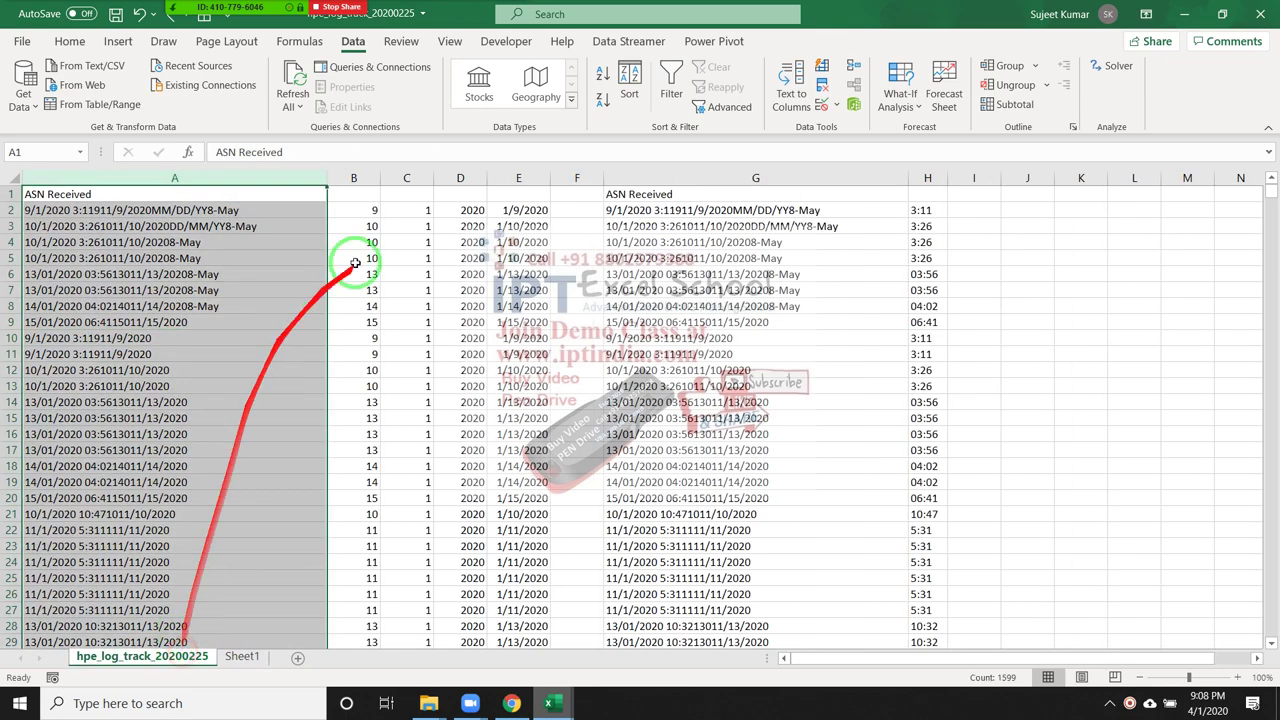
click(371, 210)
click(374, 227)
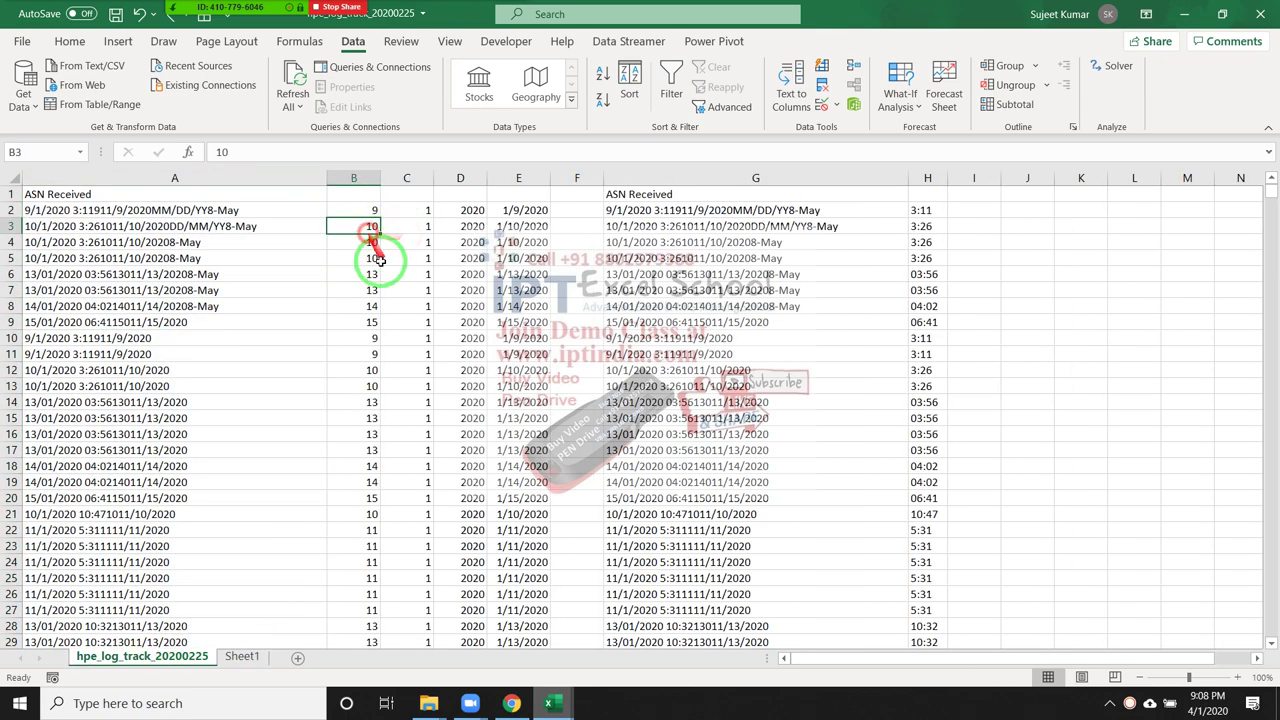
click(412, 258)
click(466, 258)
click(520, 258)
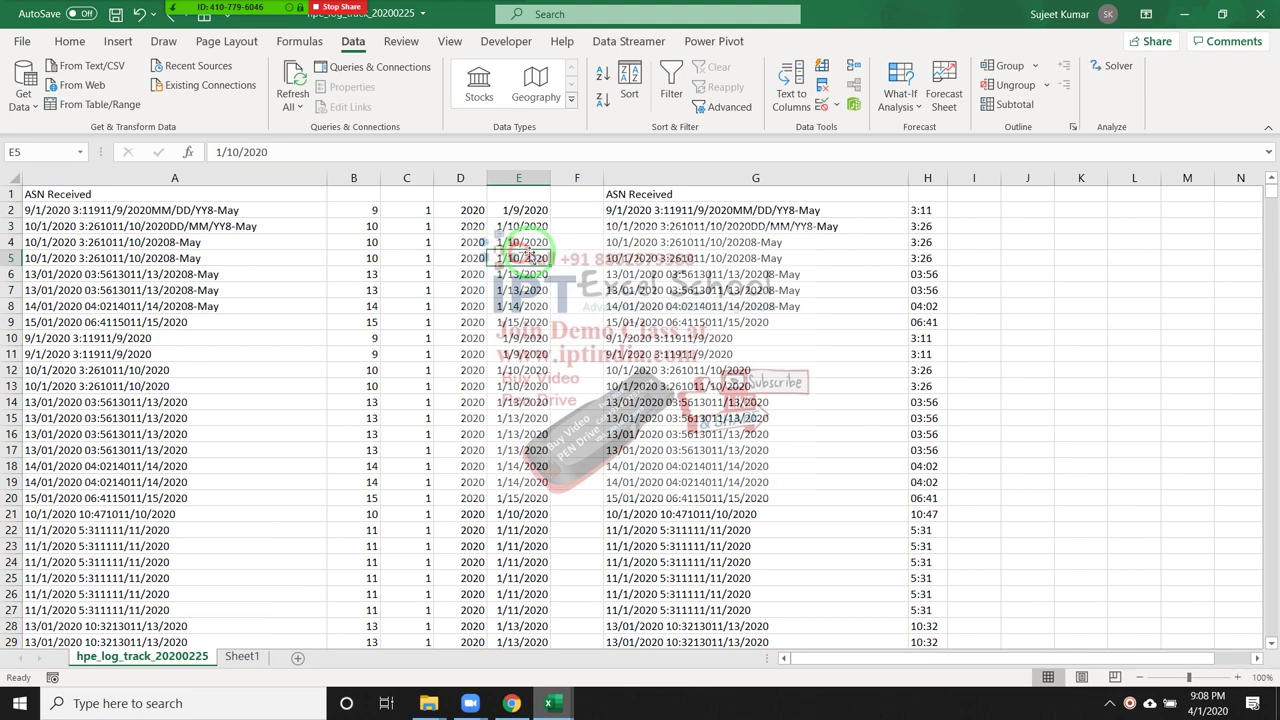
click(662, 246)
click(928, 241)
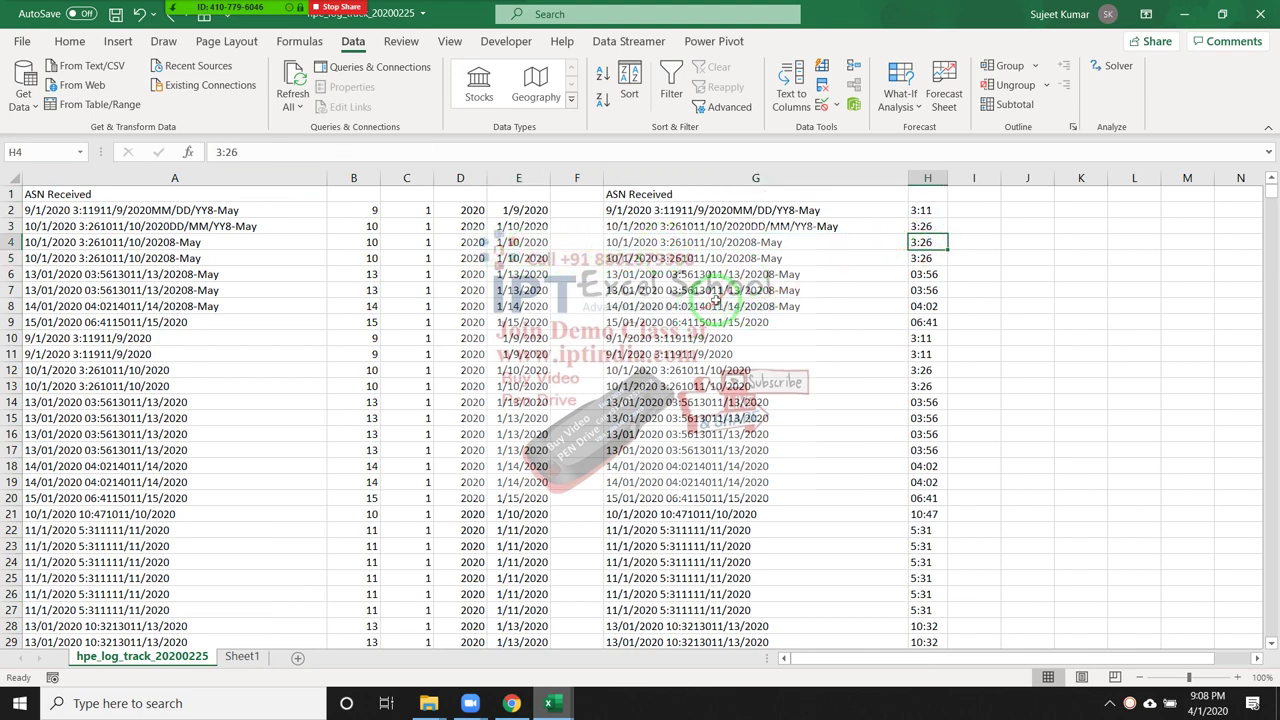
click(738, 290)
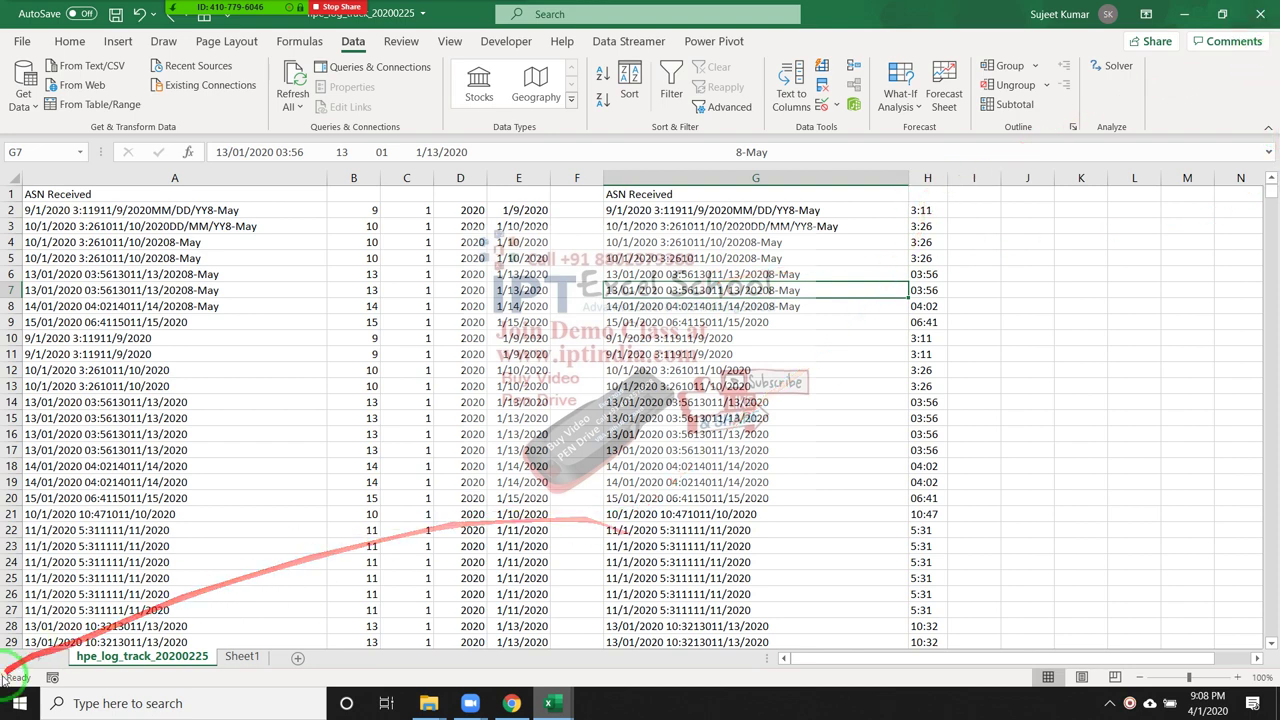
click(245, 656)
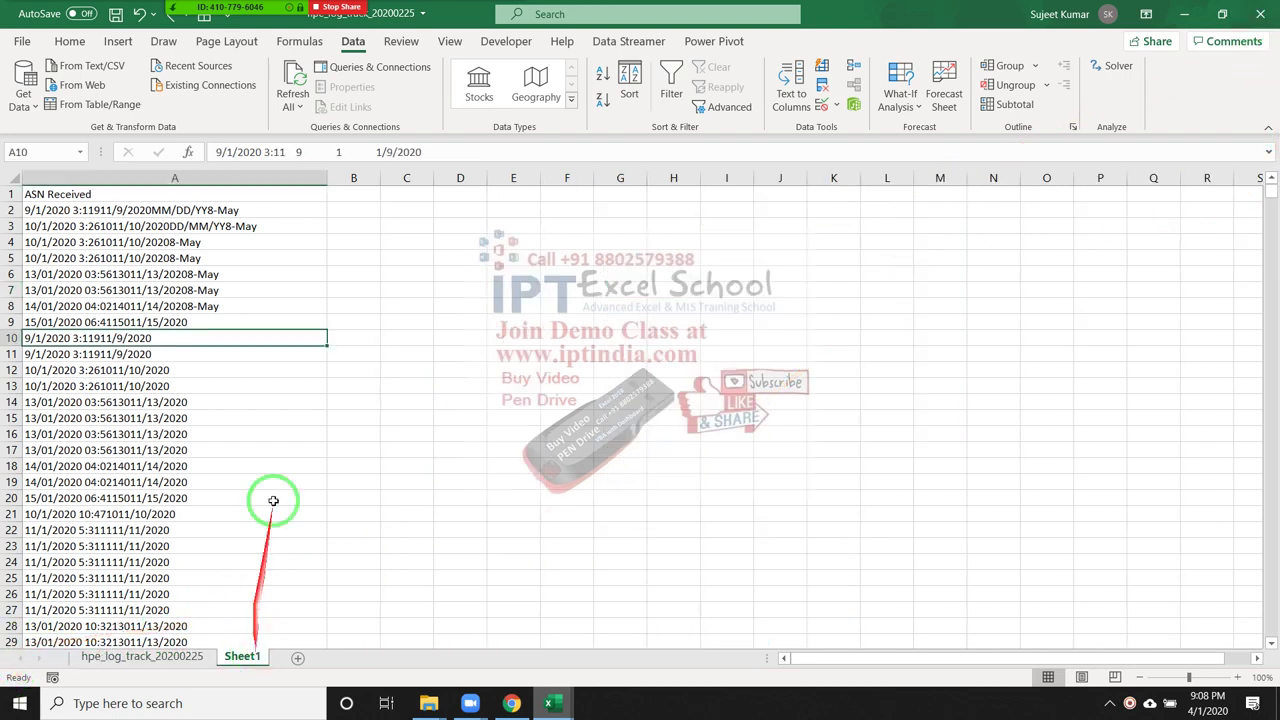
click(230, 209)
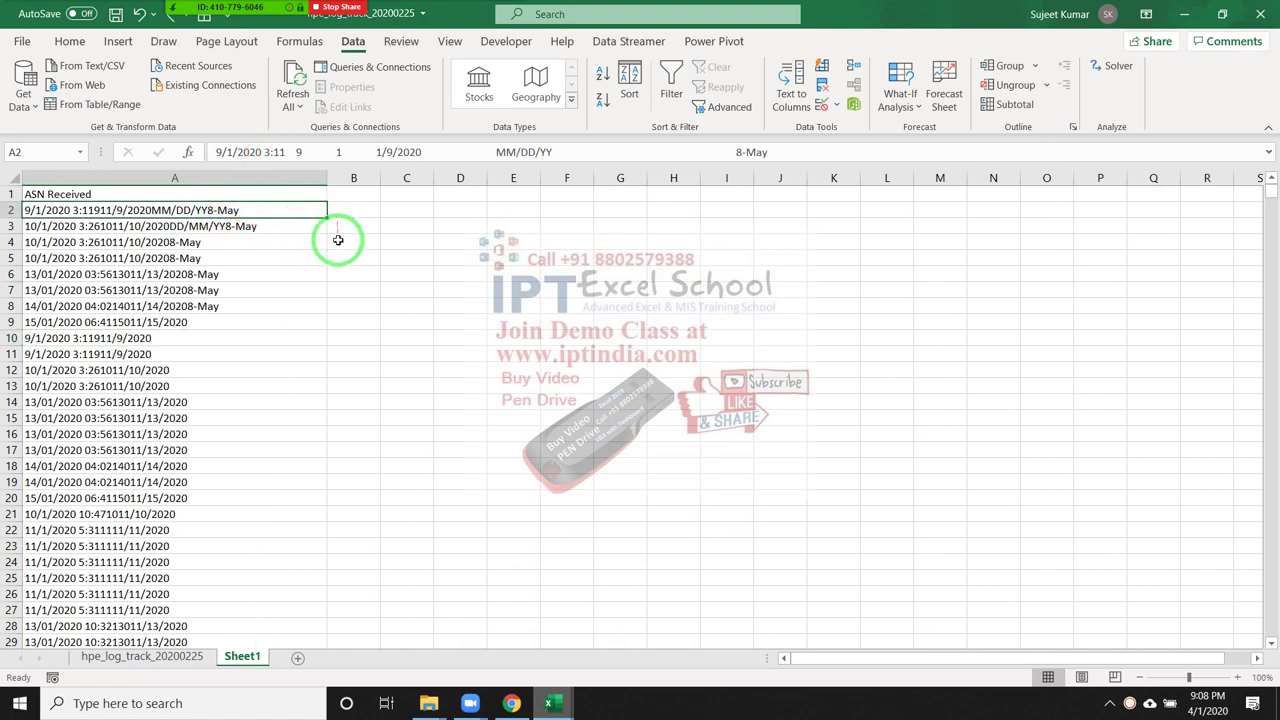
click(278, 320)
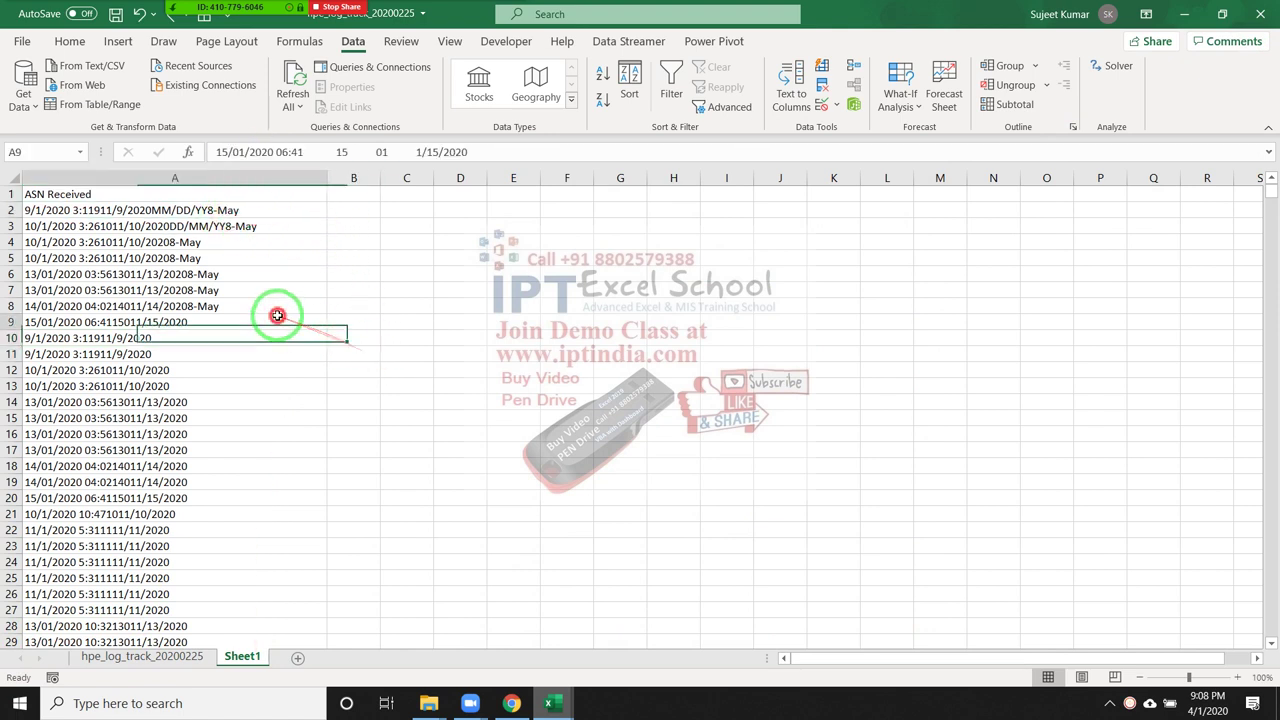
click(287, 240)
click(318, 210)
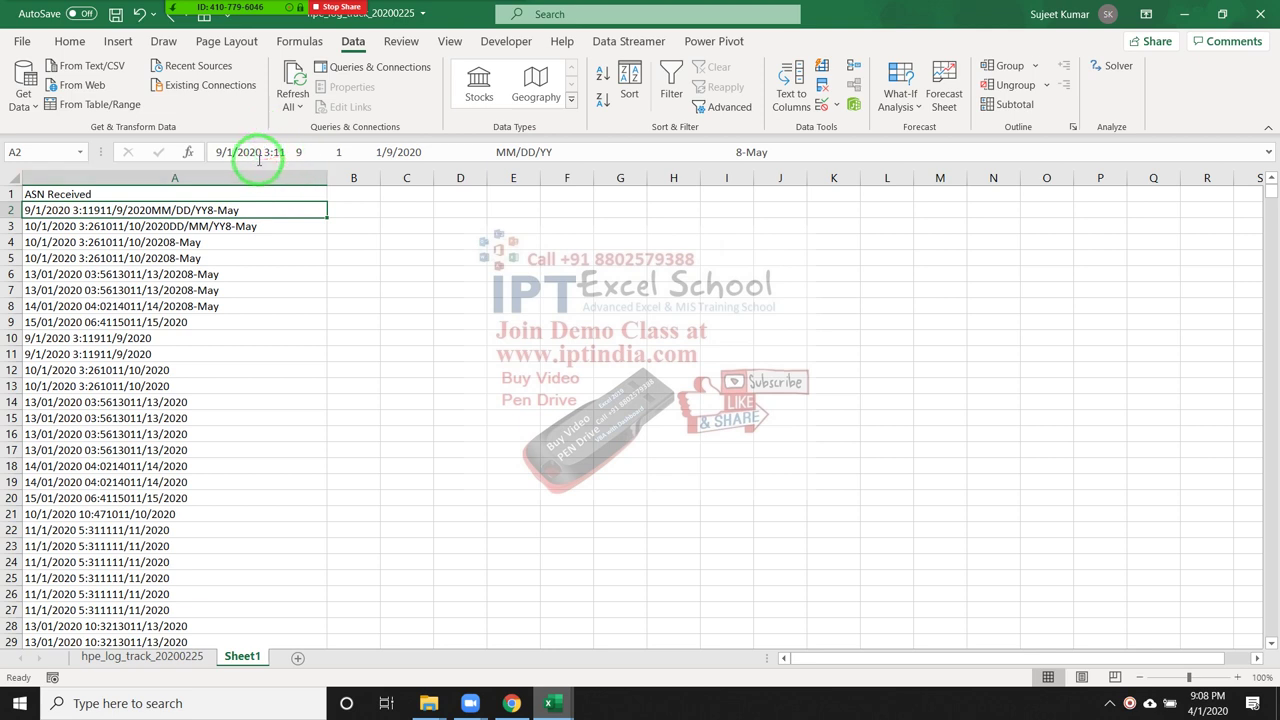
double_click(266, 152)
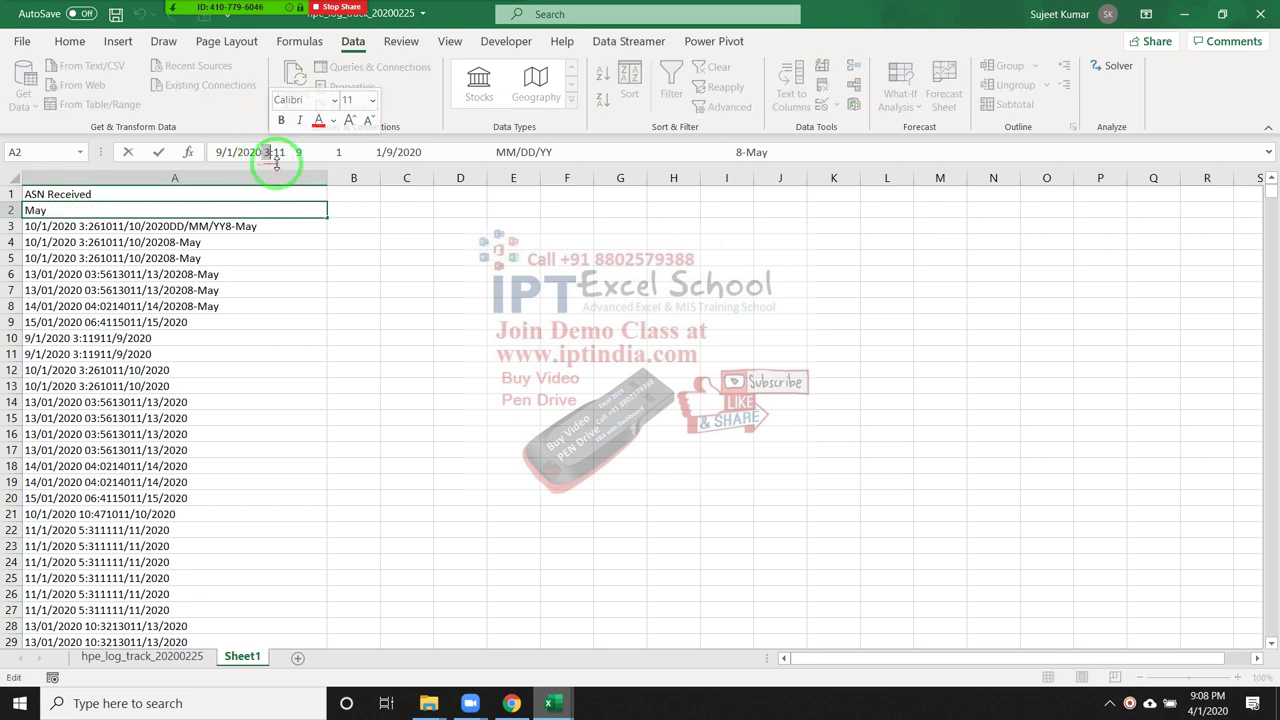
click(287, 150)
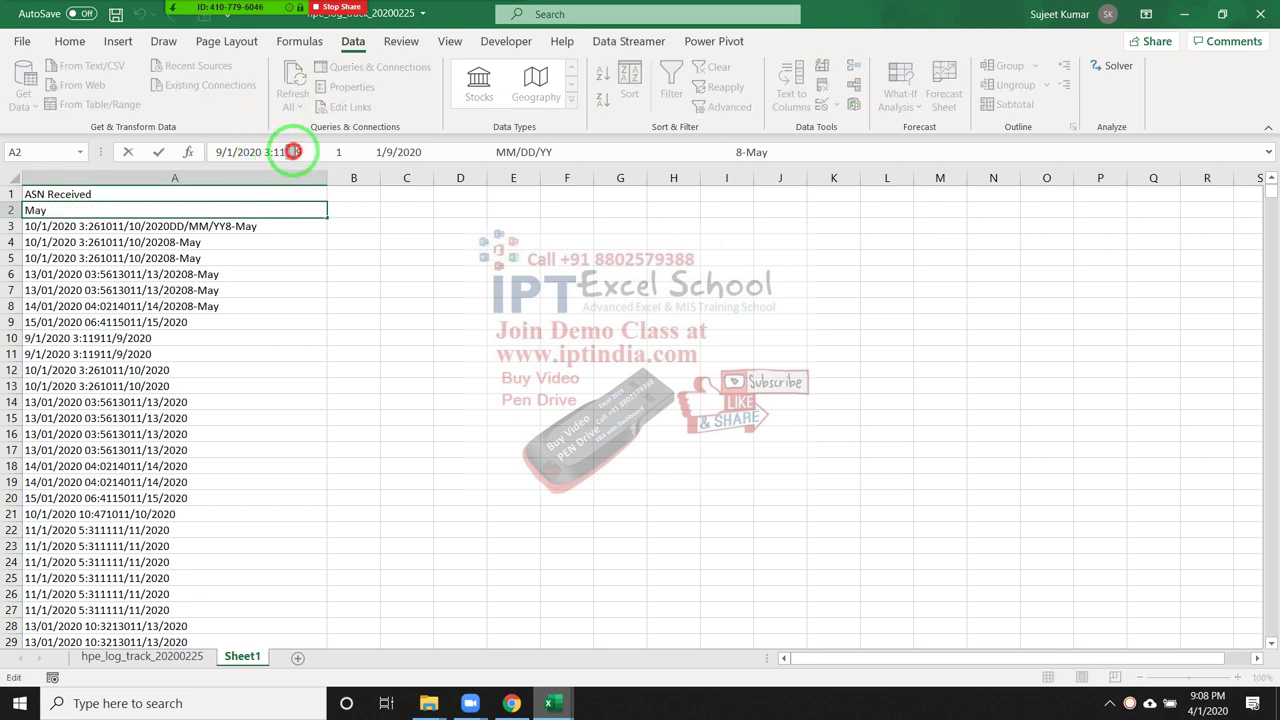
drag(293, 151, 271, 207)
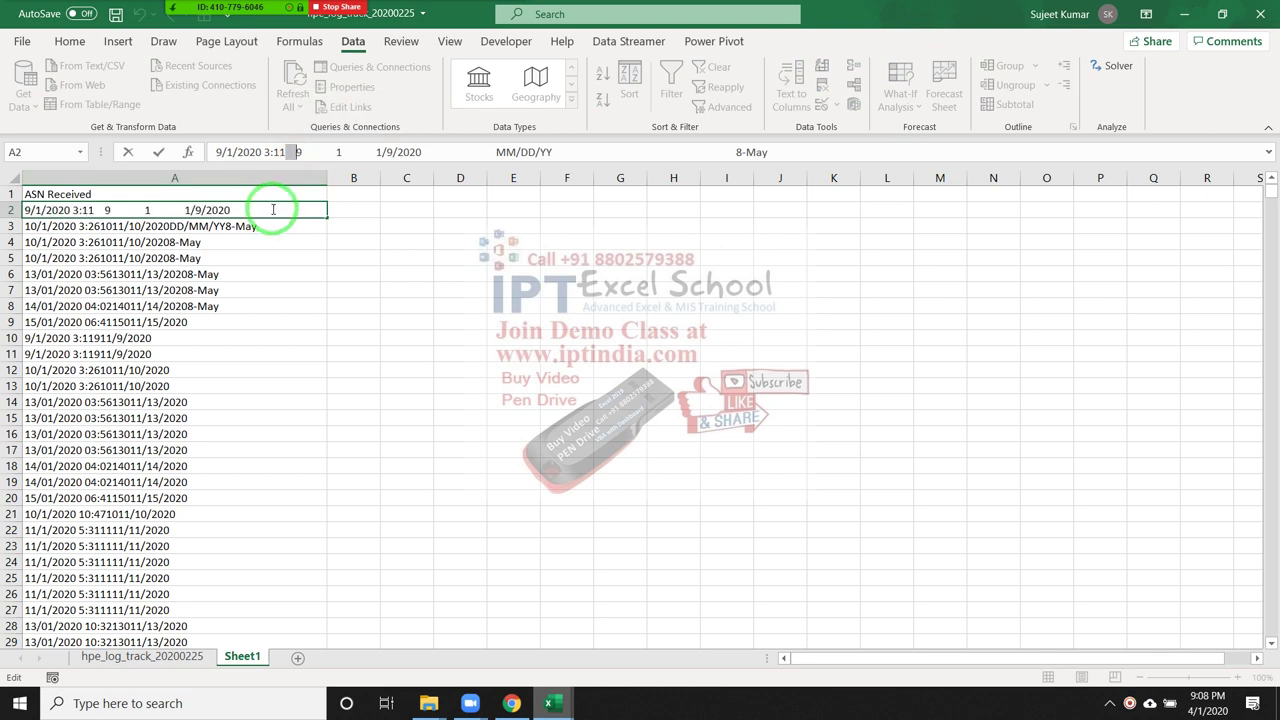
key(Escape)
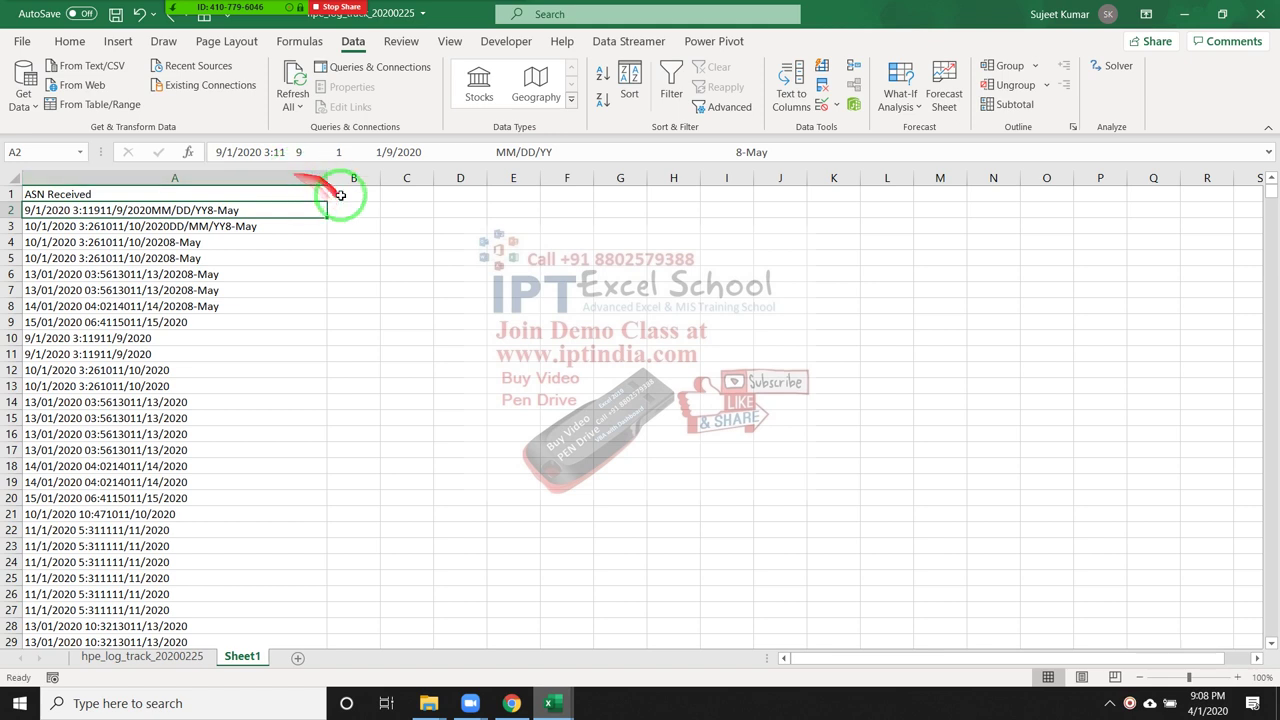
Leave B2 empty and enter =CODE(B2) in C2
double_click(344, 207)
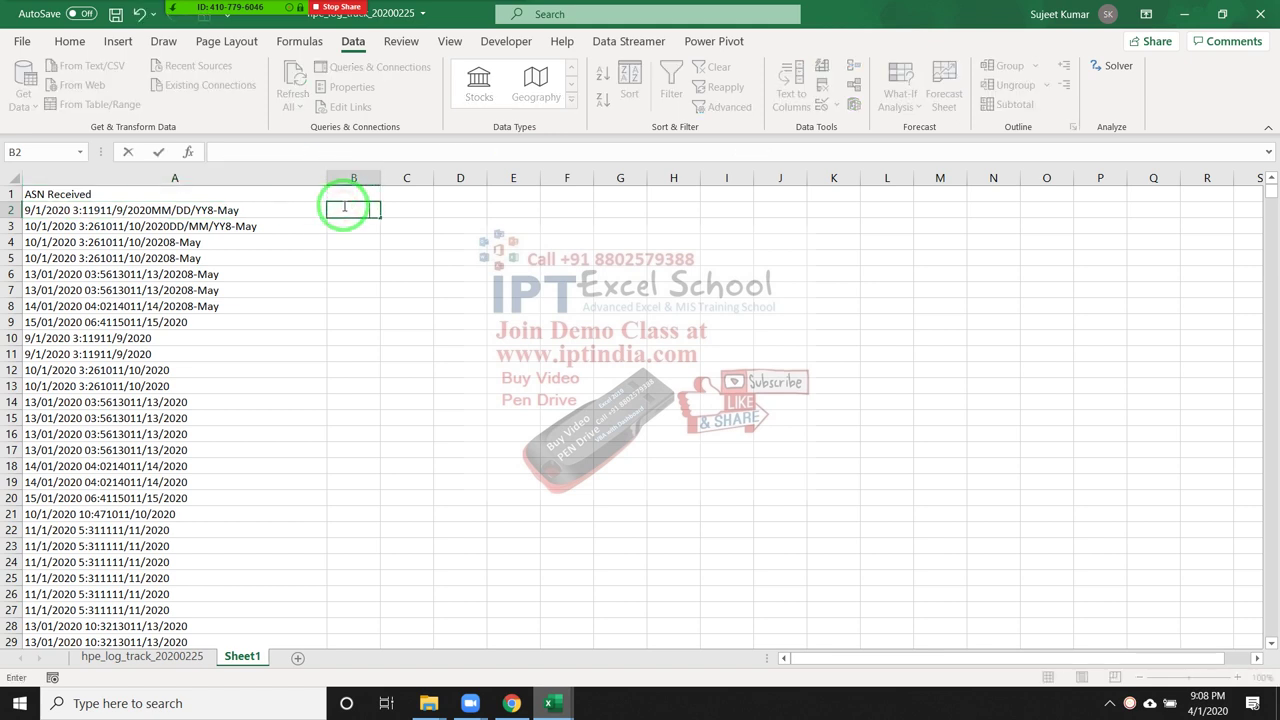
key(Escape)
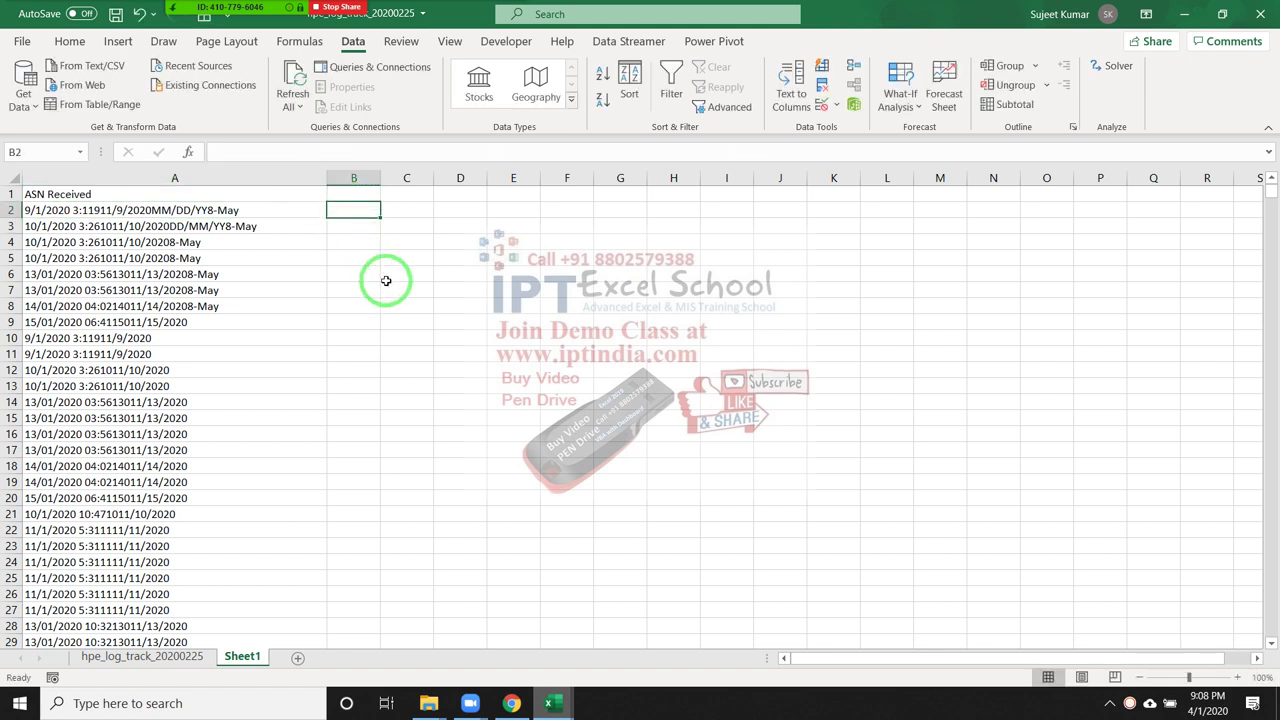
key(Right)
text(=co)
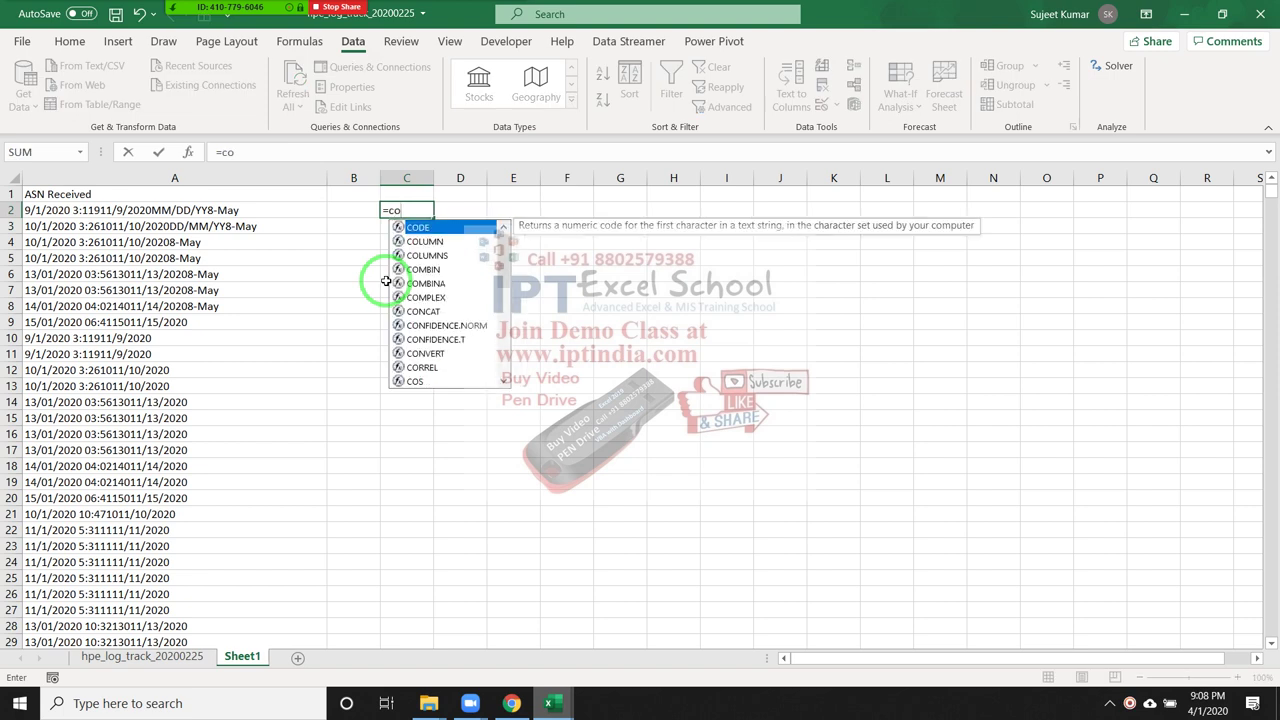
key(Tab)
text(B2))
key(ctrl+Return)
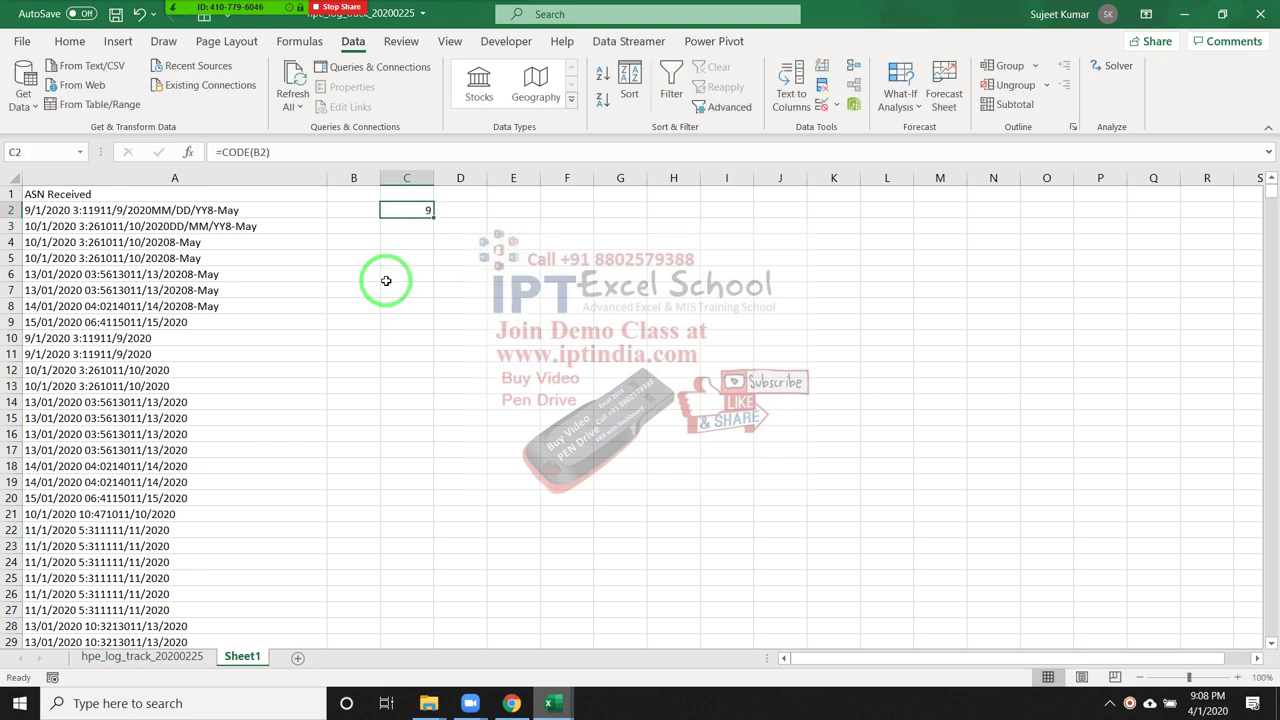
Type A in C3 and enter =CODE(C3) in D3 to return 65
key(Down)
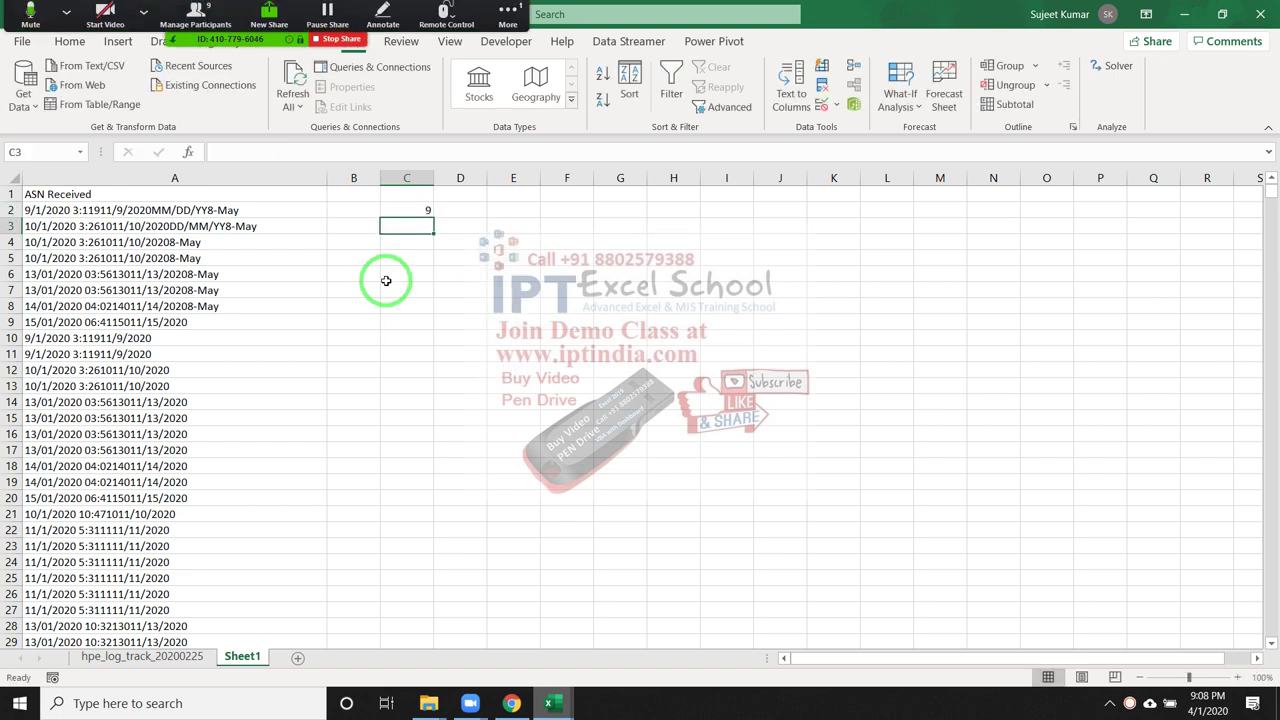
text(A)
key(Tab)
text(=)
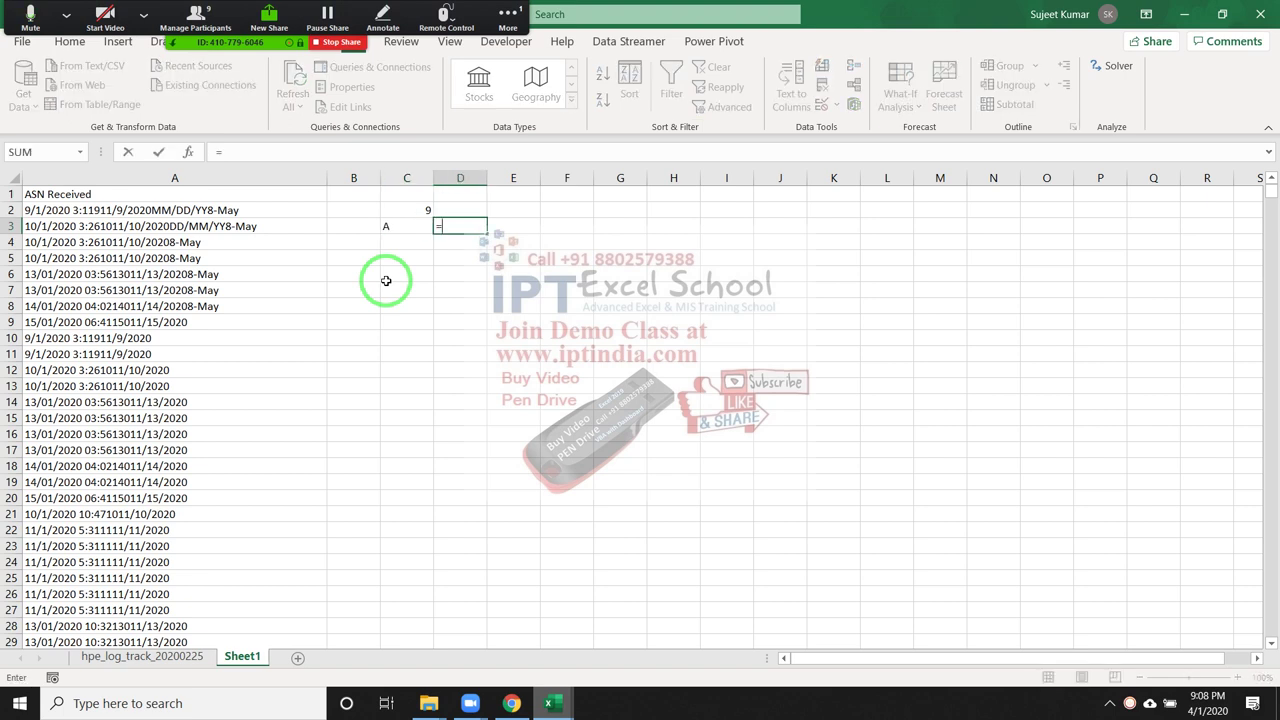
text(c)
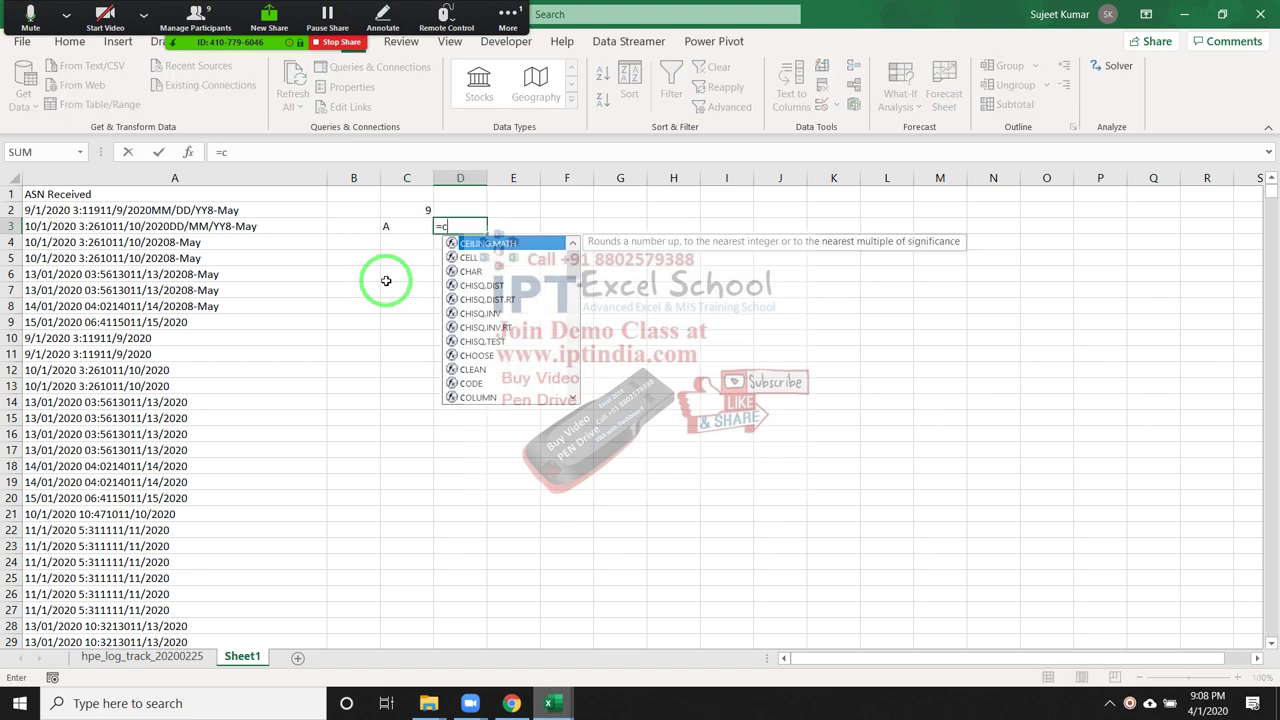
text(o)
key(Tab)
key(Left)
key(Return)
key(Up)
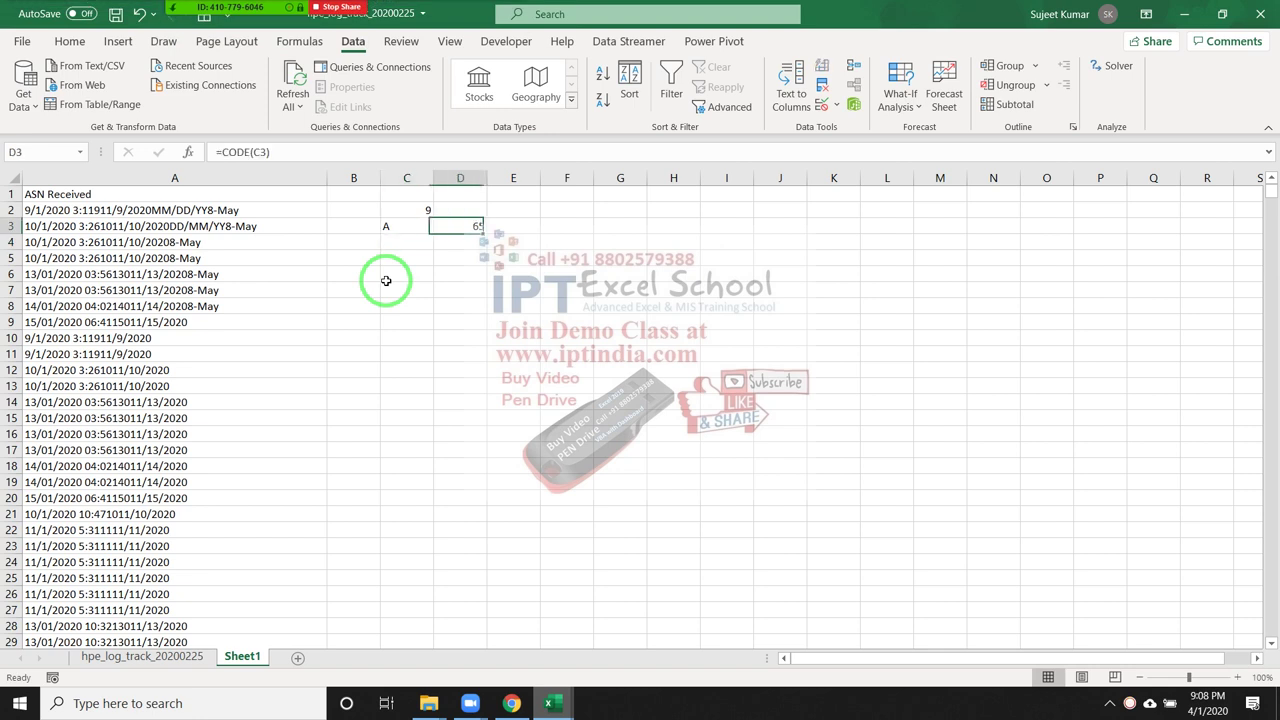
Enter =CHAR(D3) in E3 to turn code 65 back into A
key(Right)
text(=ch)
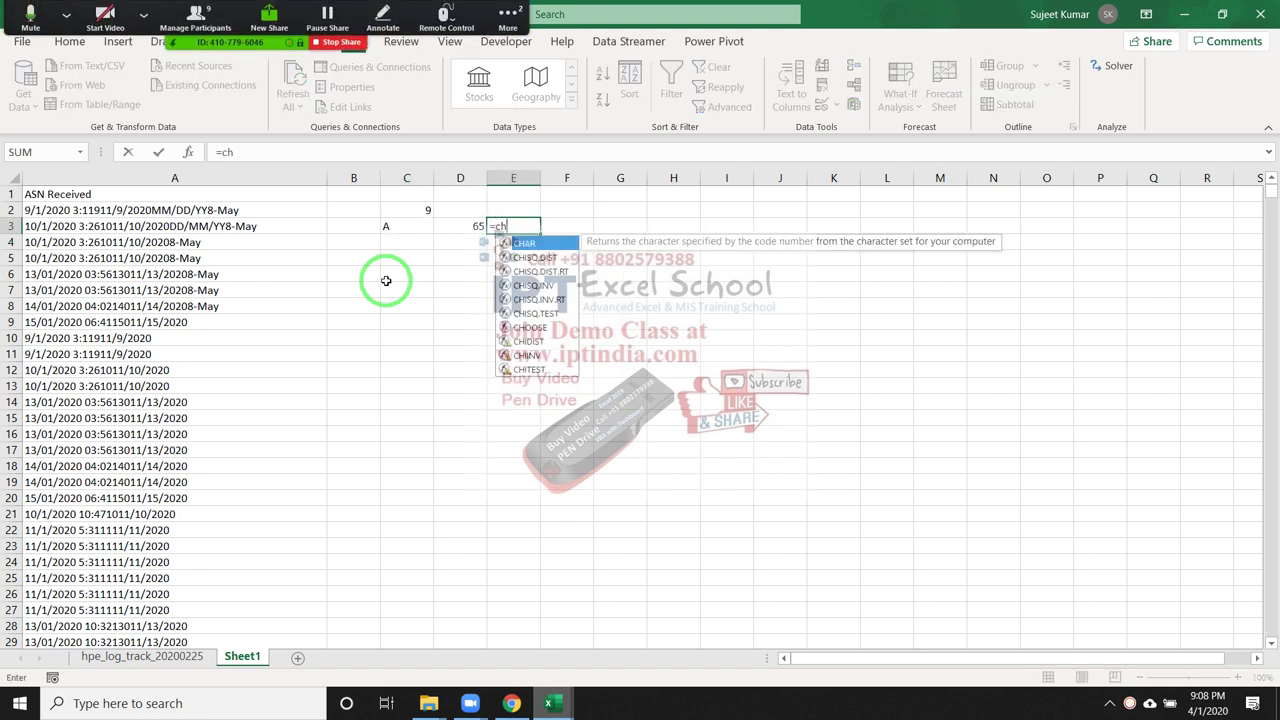
key(Tab)
key(Left)
key(Return)
Open the Zoom group chat from the More options and close it again
click(512, 20)
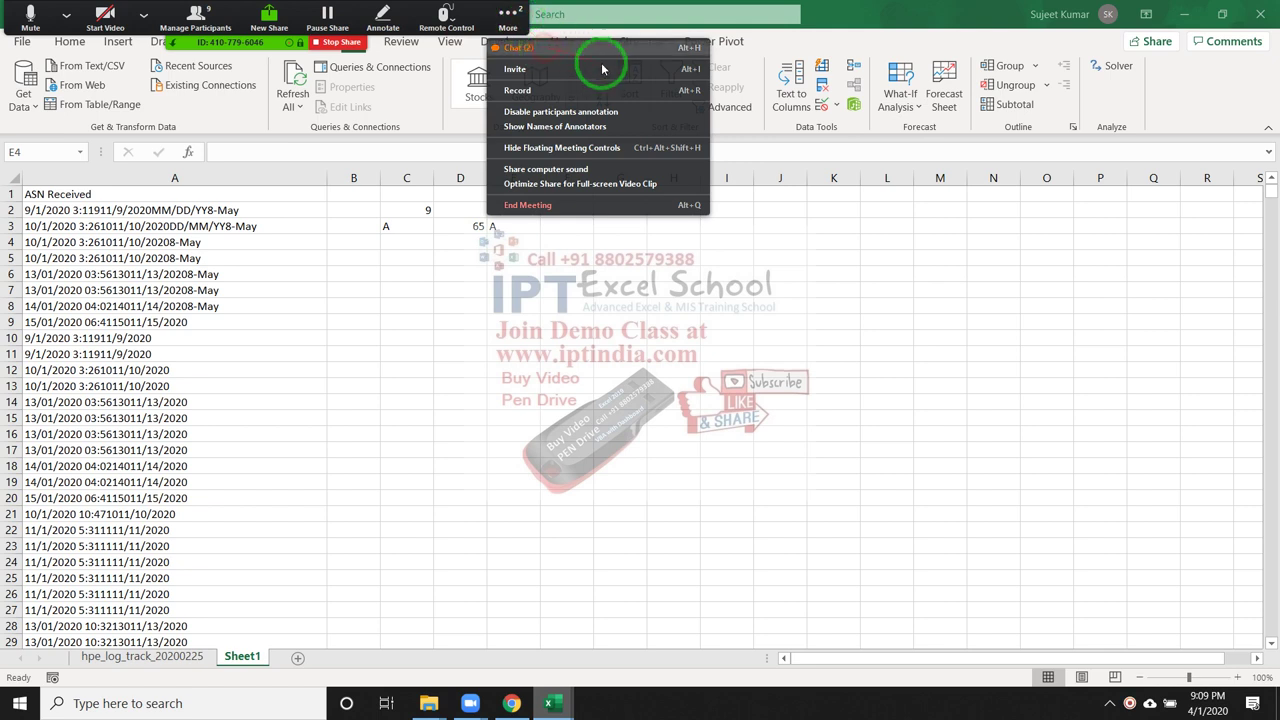
click(588, 50)
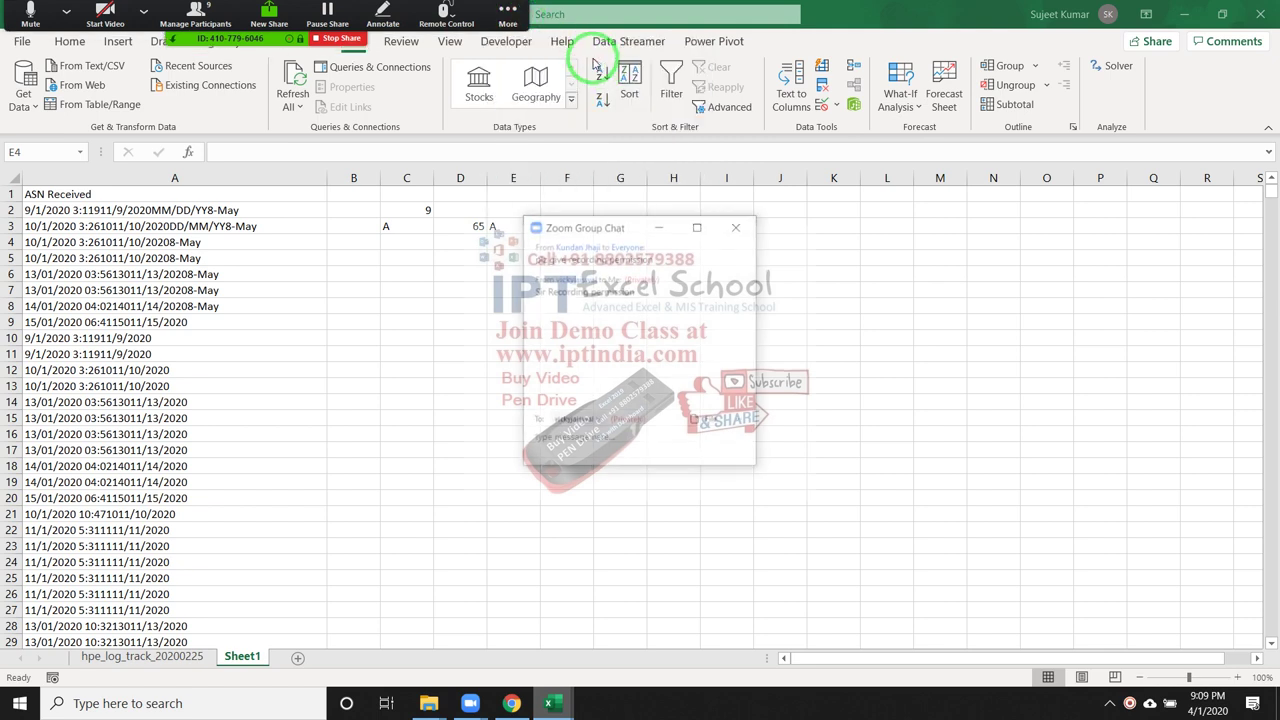
click(745, 227)
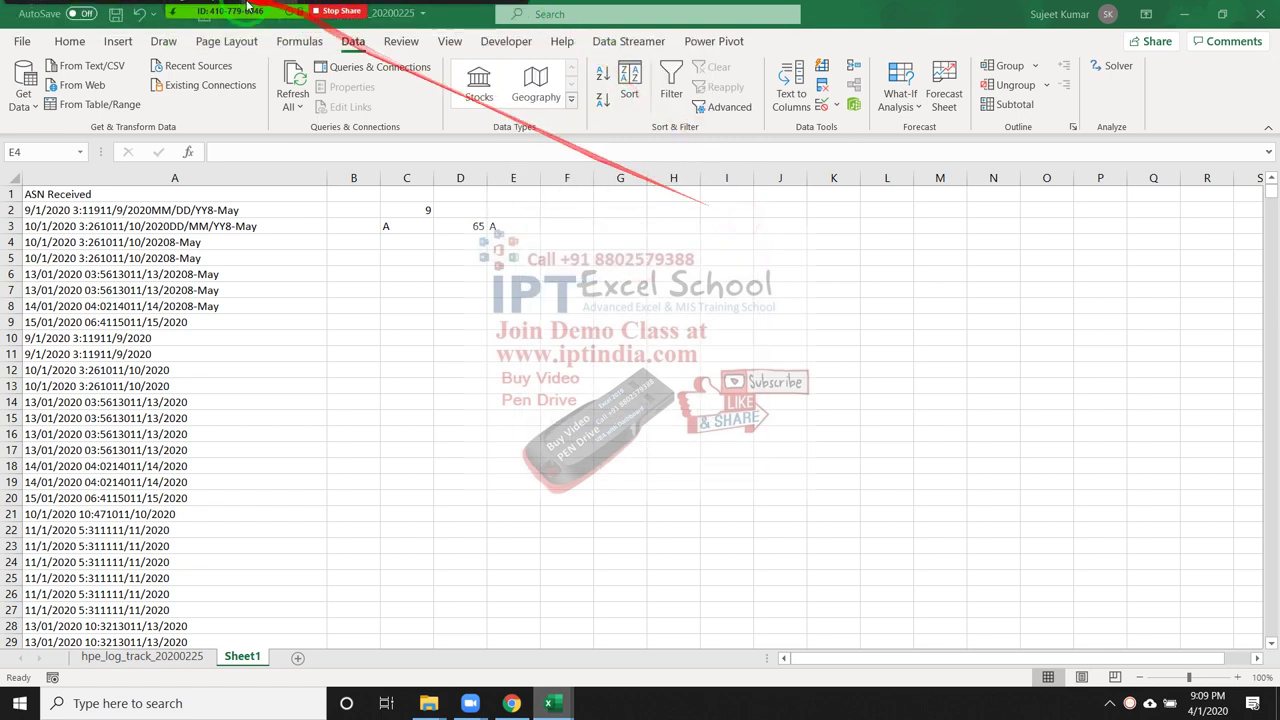
Allow one participant to record, then close the participants list
click(209, 12)
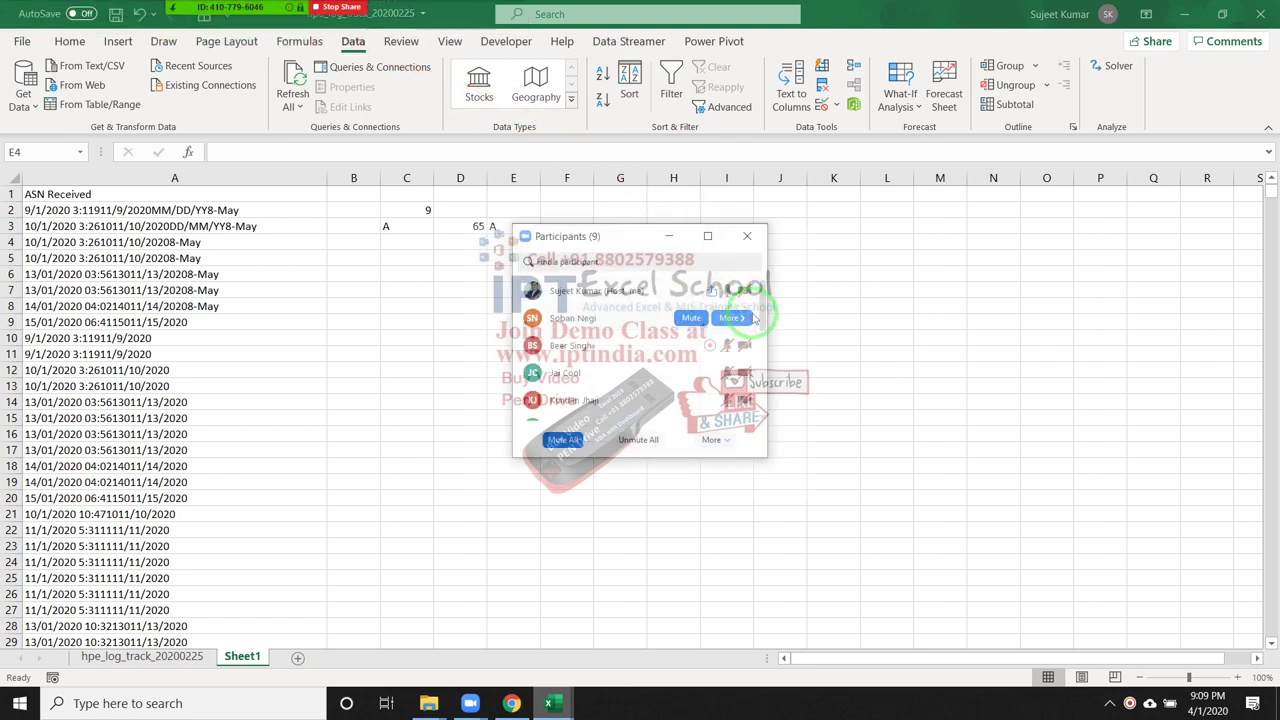
drag(760, 318, 765, 403)
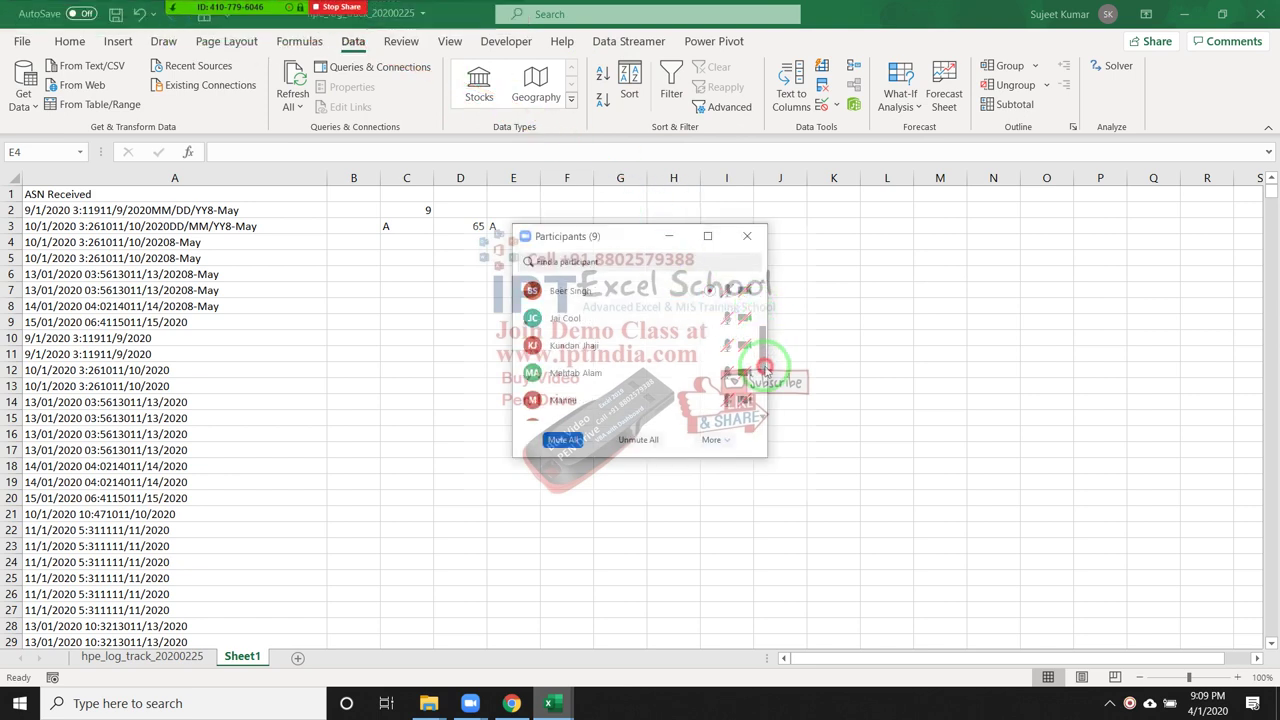
click(732, 406)
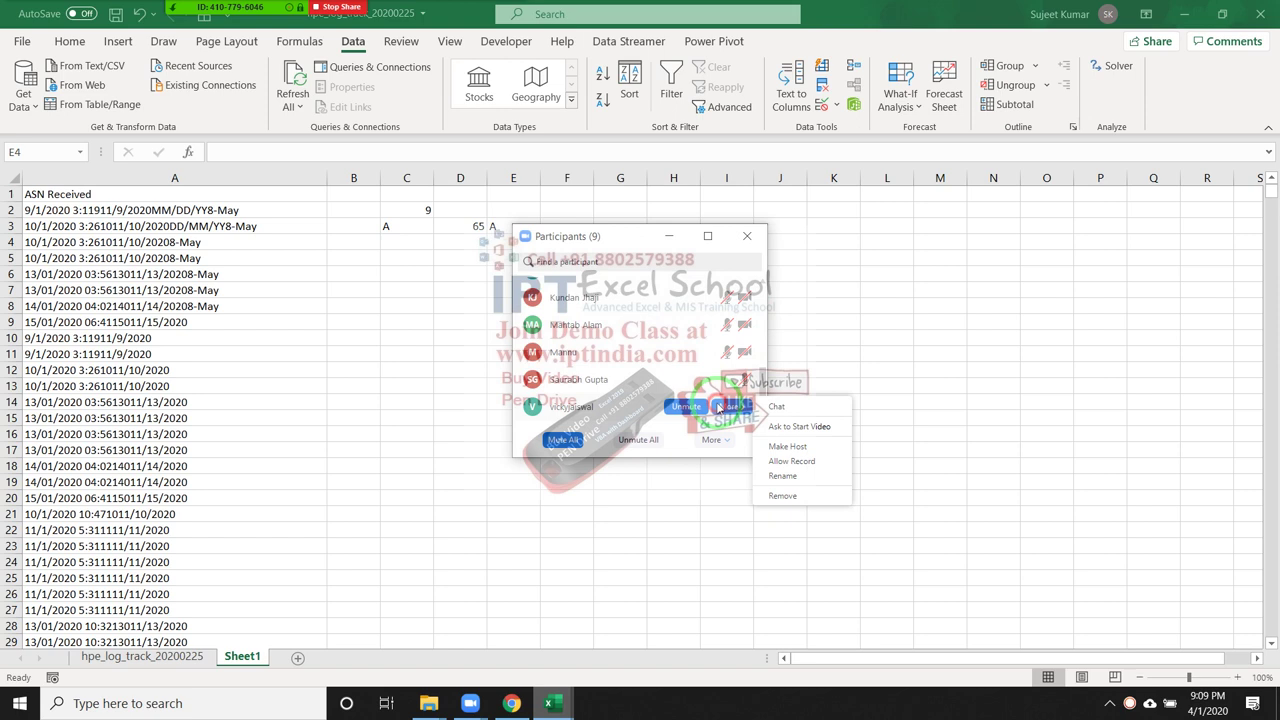
click(802, 464)
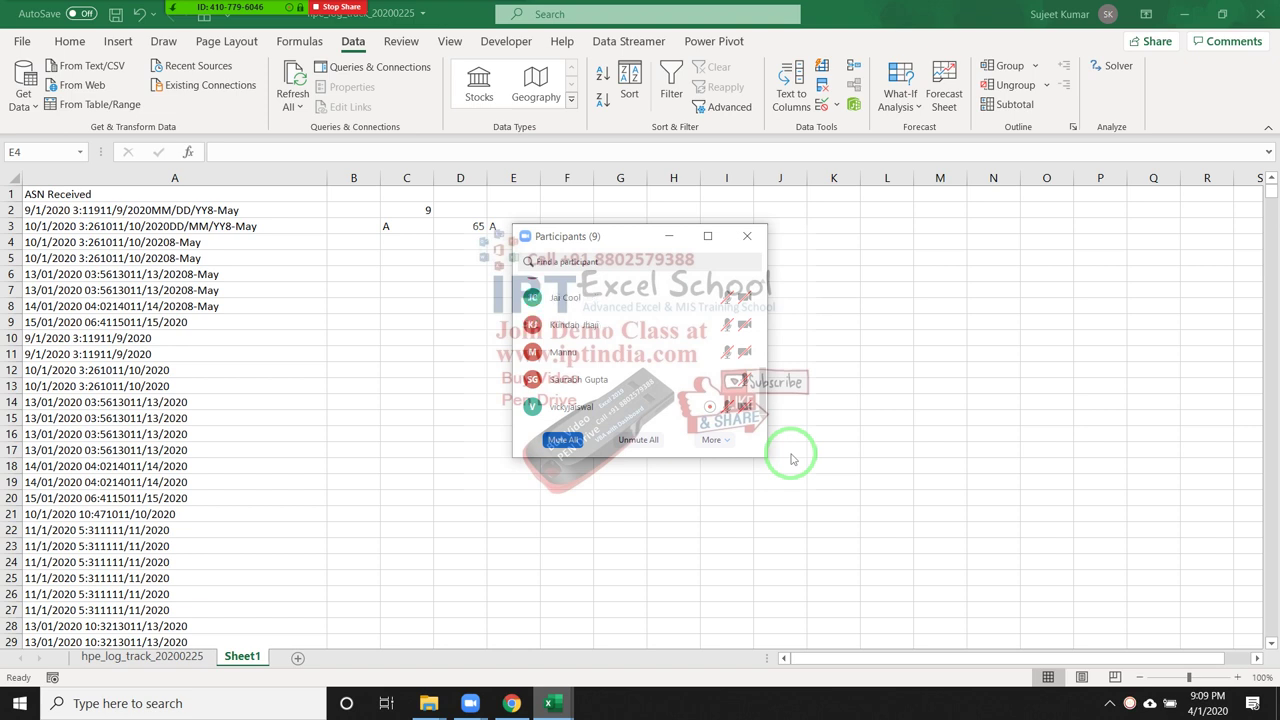
click(746, 236)
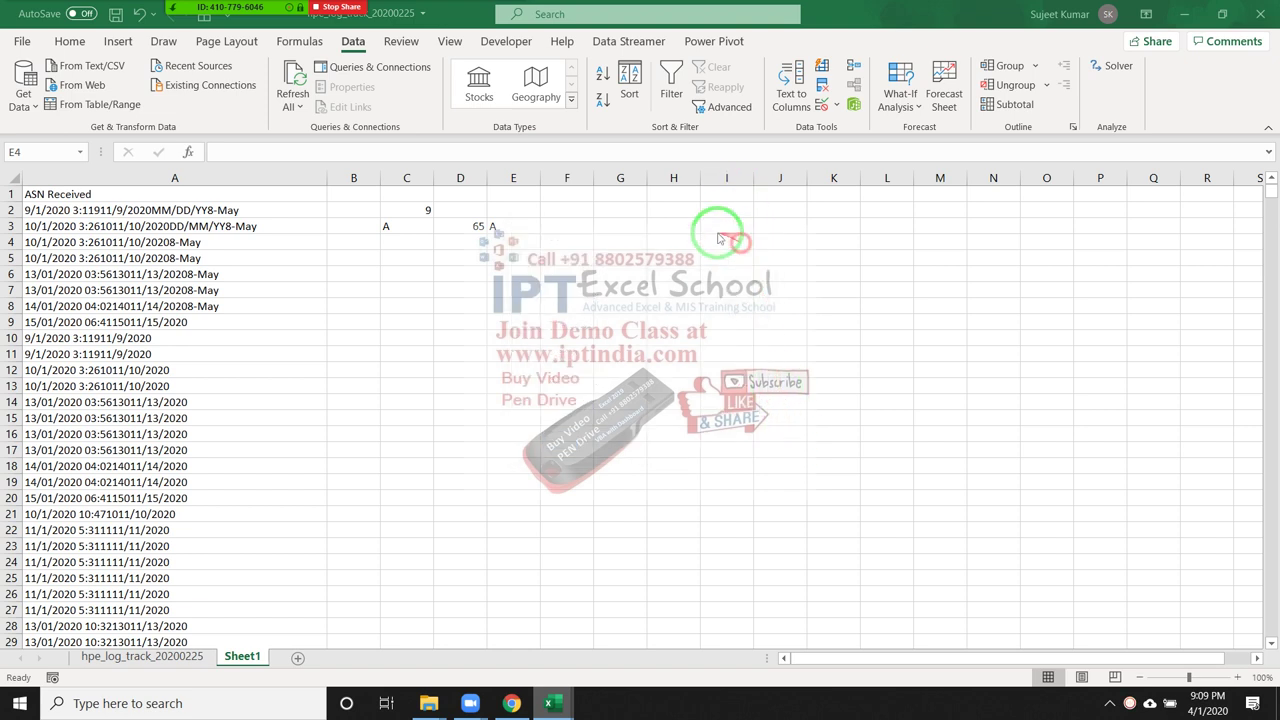
Clear the test cells B2:D3 and enter =FIND(CODE(9),A2,1) in B2
click(360, 210)
drag(360, 210, 486, 234)
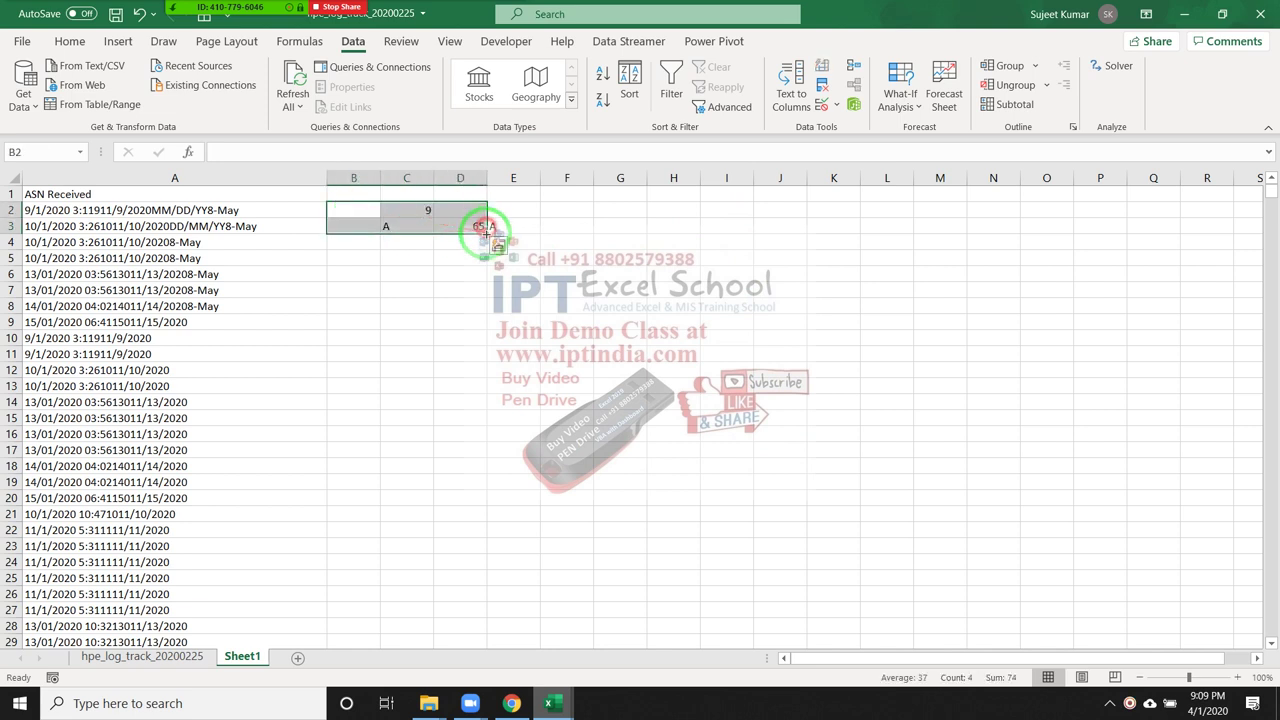
key(Left)
key(Right)
key(Right)
key(Right)
key(Right)
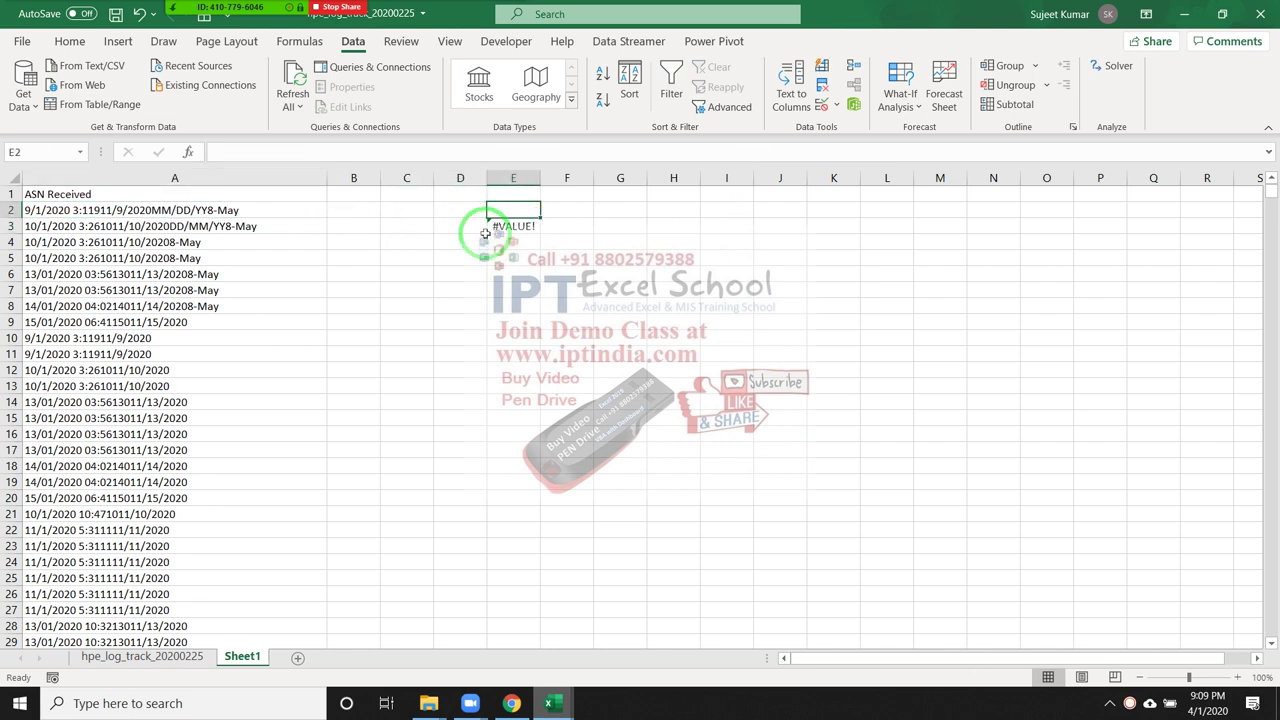
key(Left)
key(Left)
key(Left)
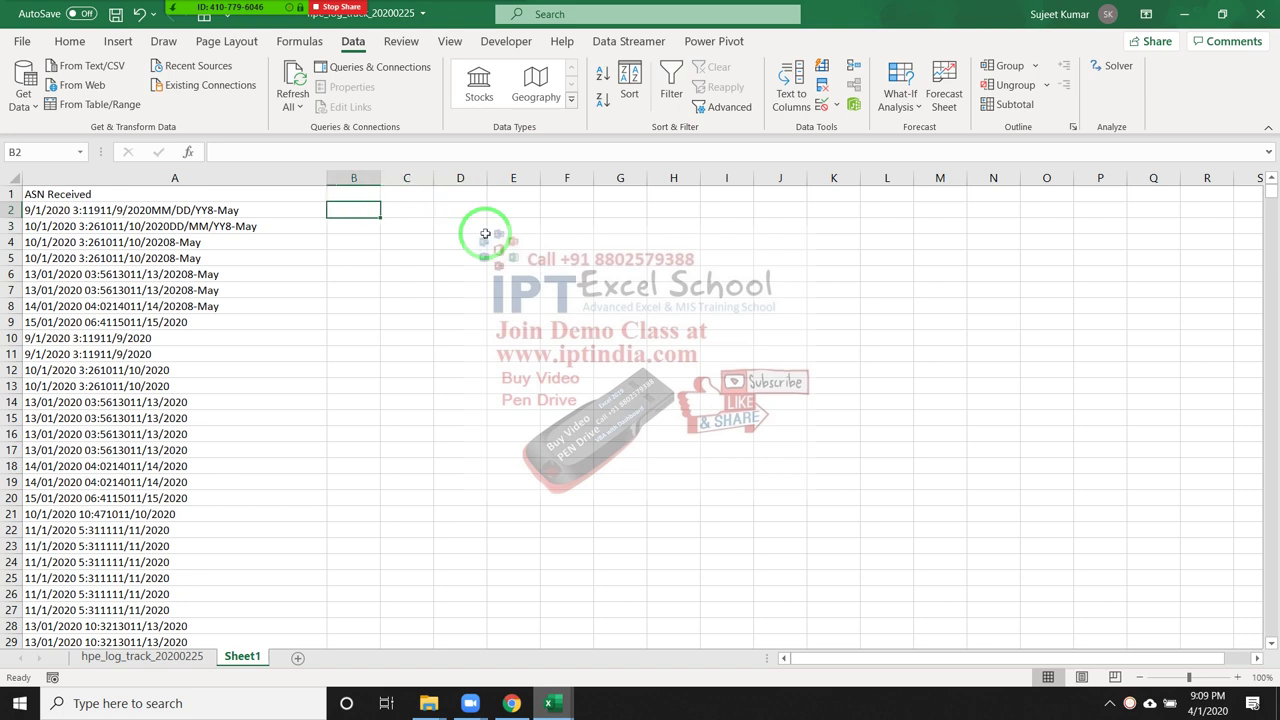
text(=FIND)
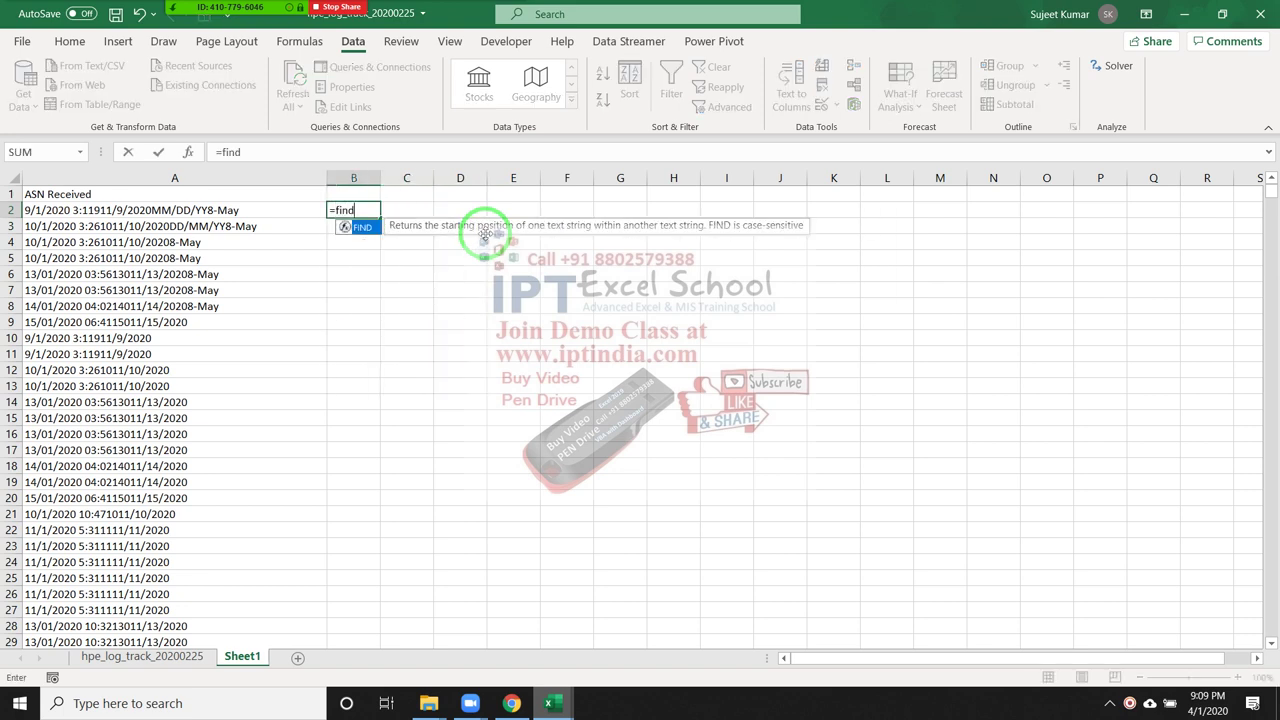
text(()
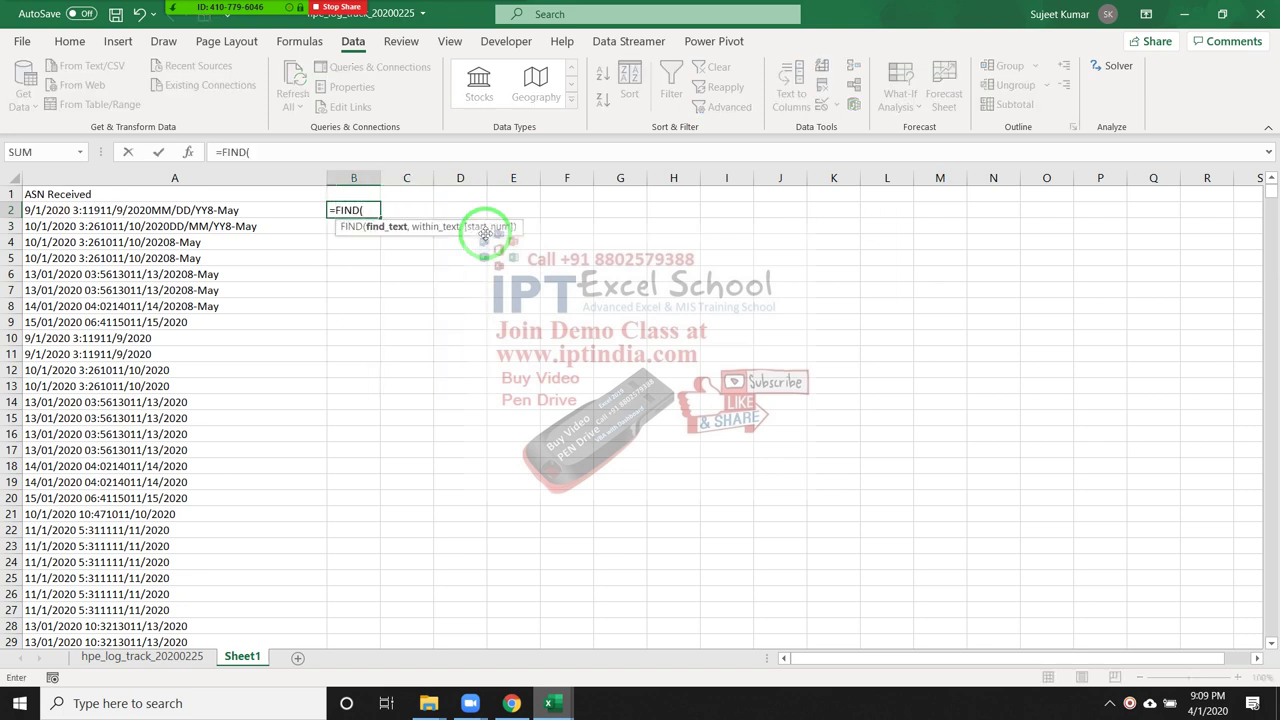
text(C)
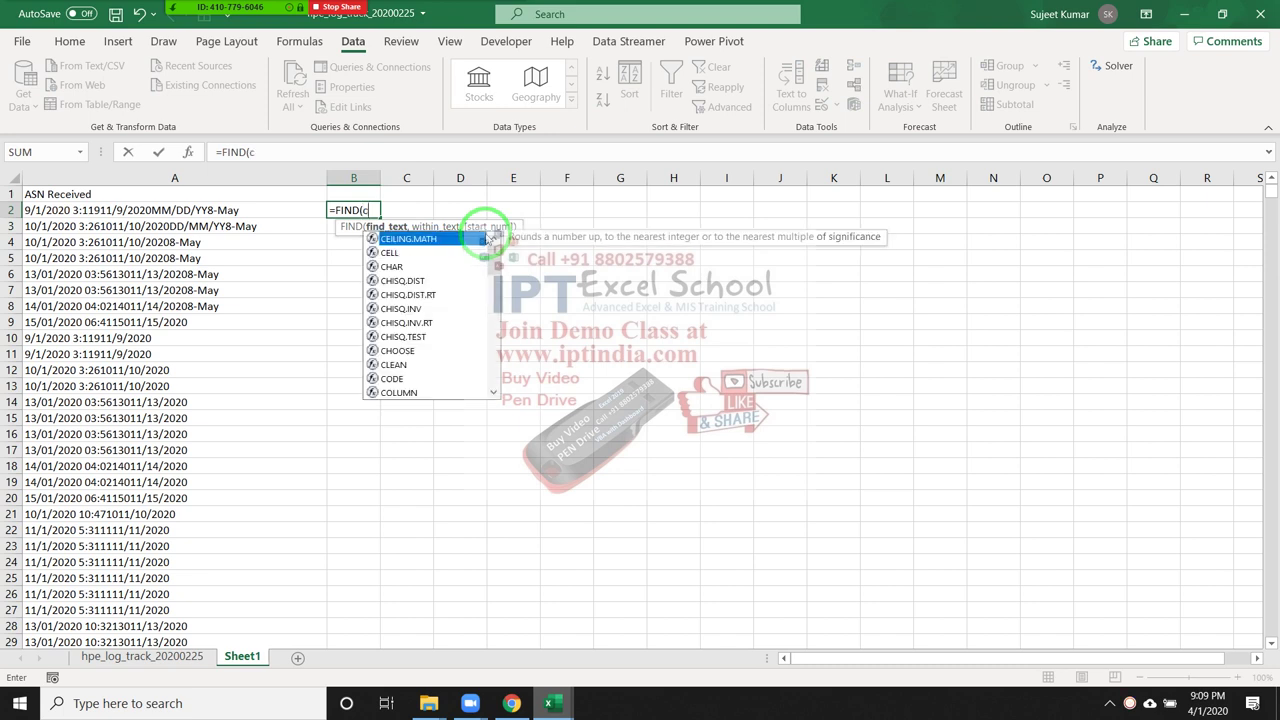
text(ODE(9)
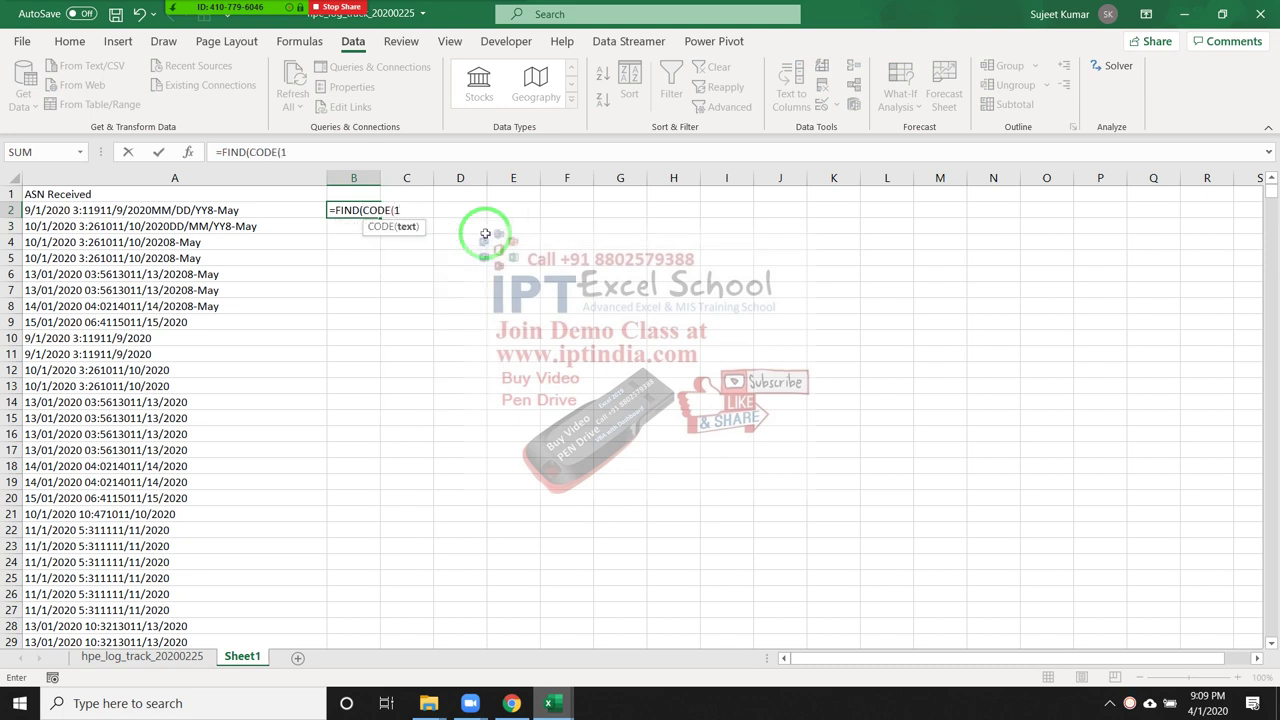
text())
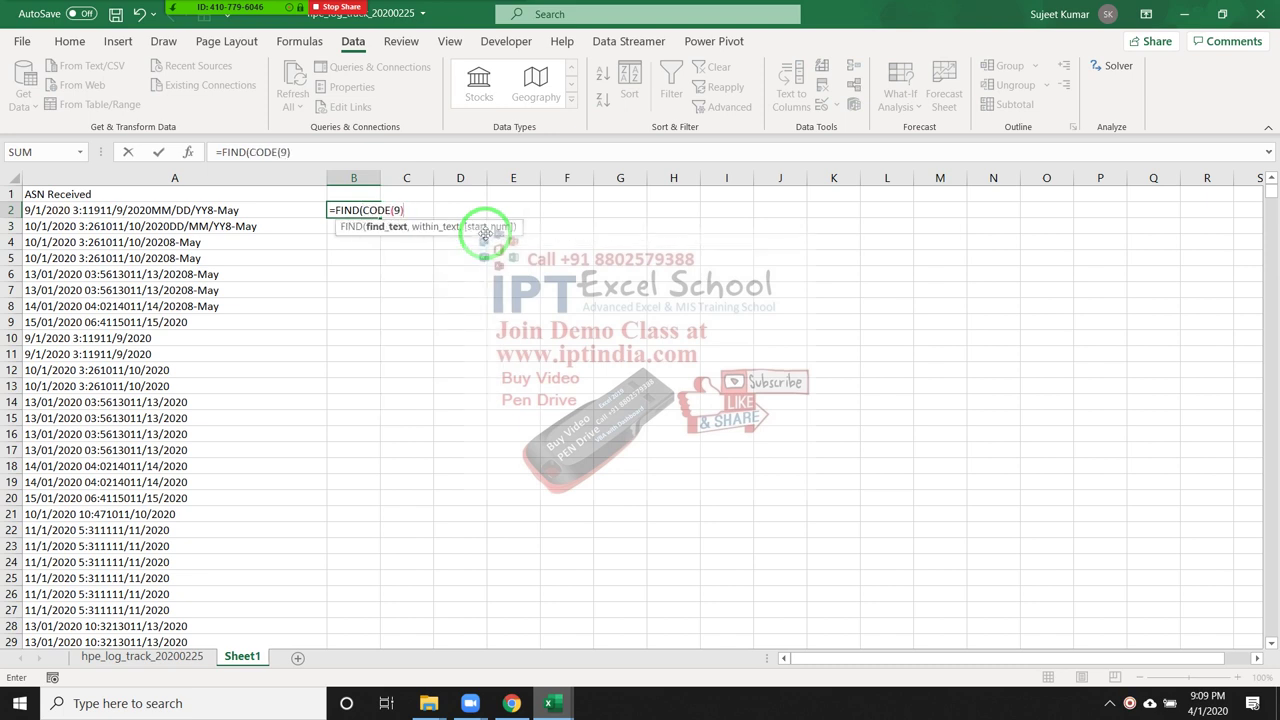
text(,)
click(303, 207)
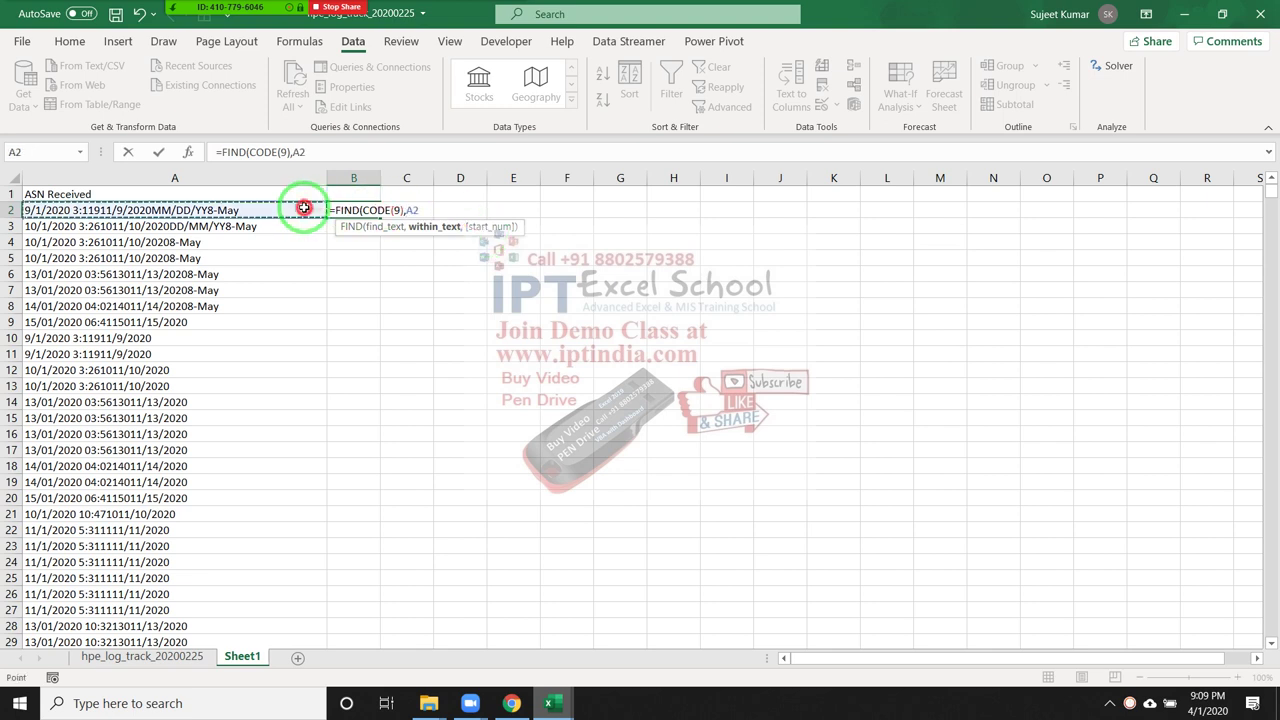
text(,1)
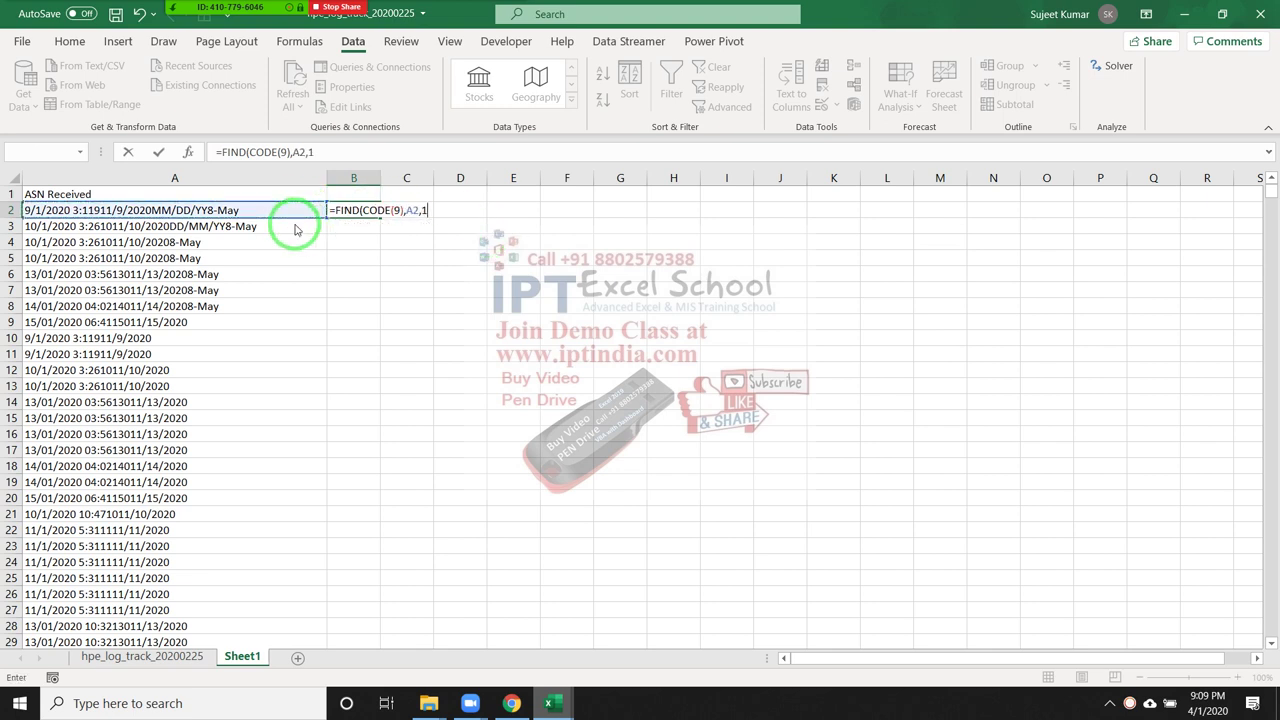
key(Return)
key(Return)
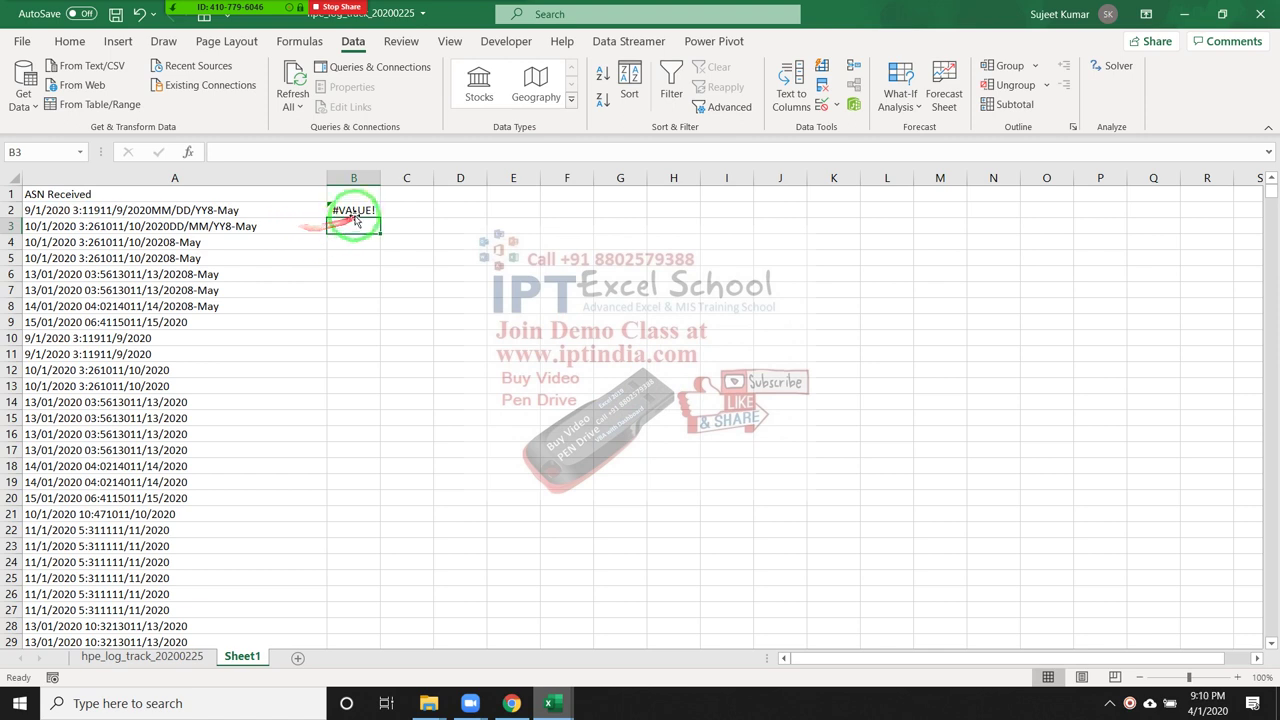
Recommit B2's erroring formula and copy it down to B3
click(354, 212)
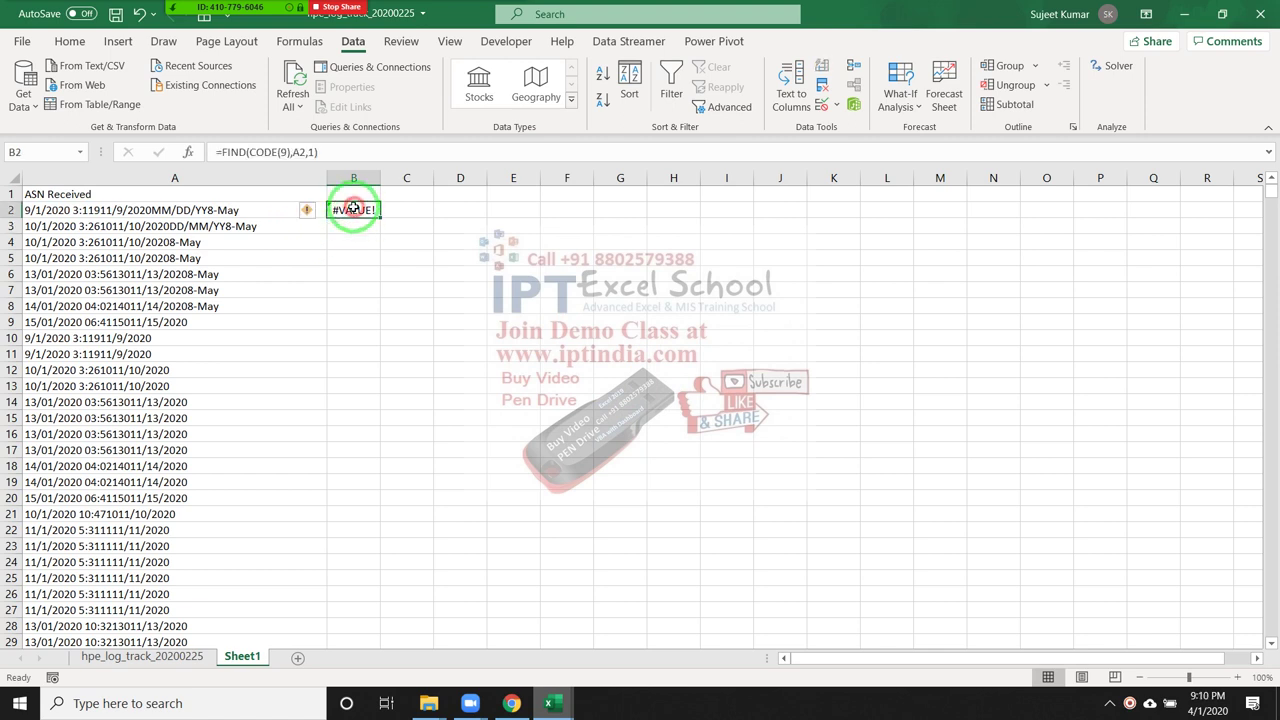
click(287, 152)
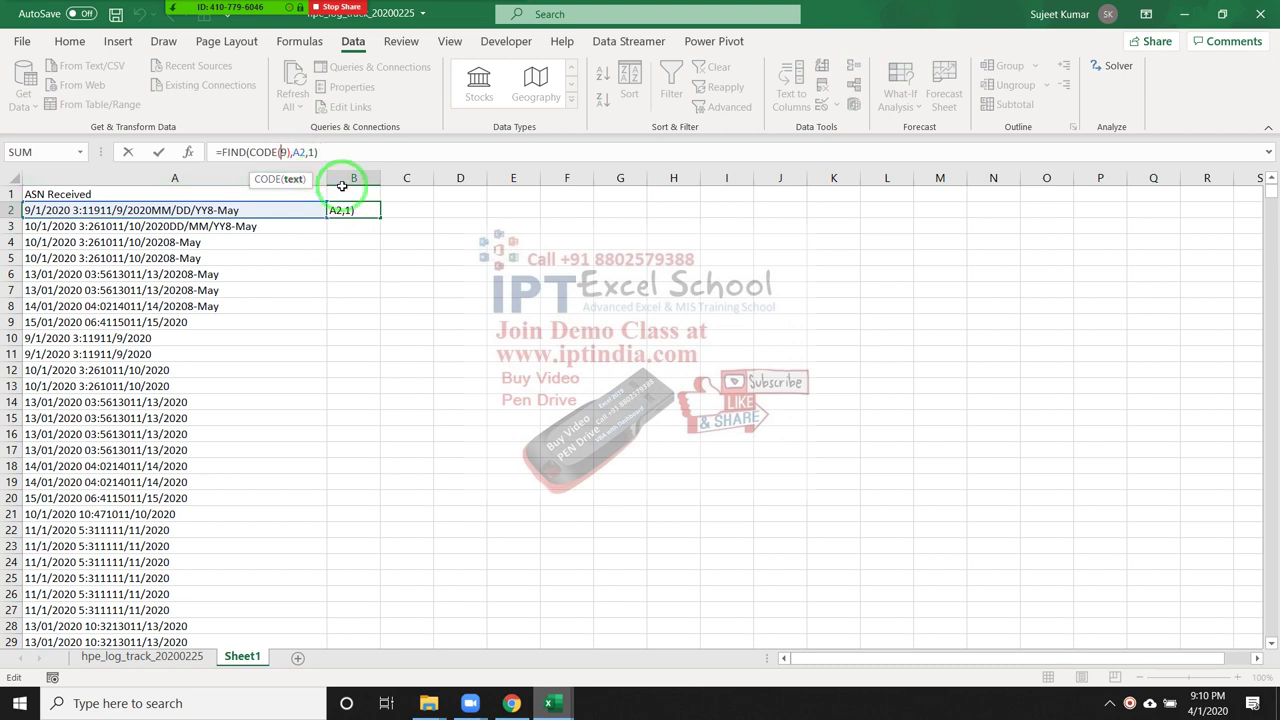
key(Return)
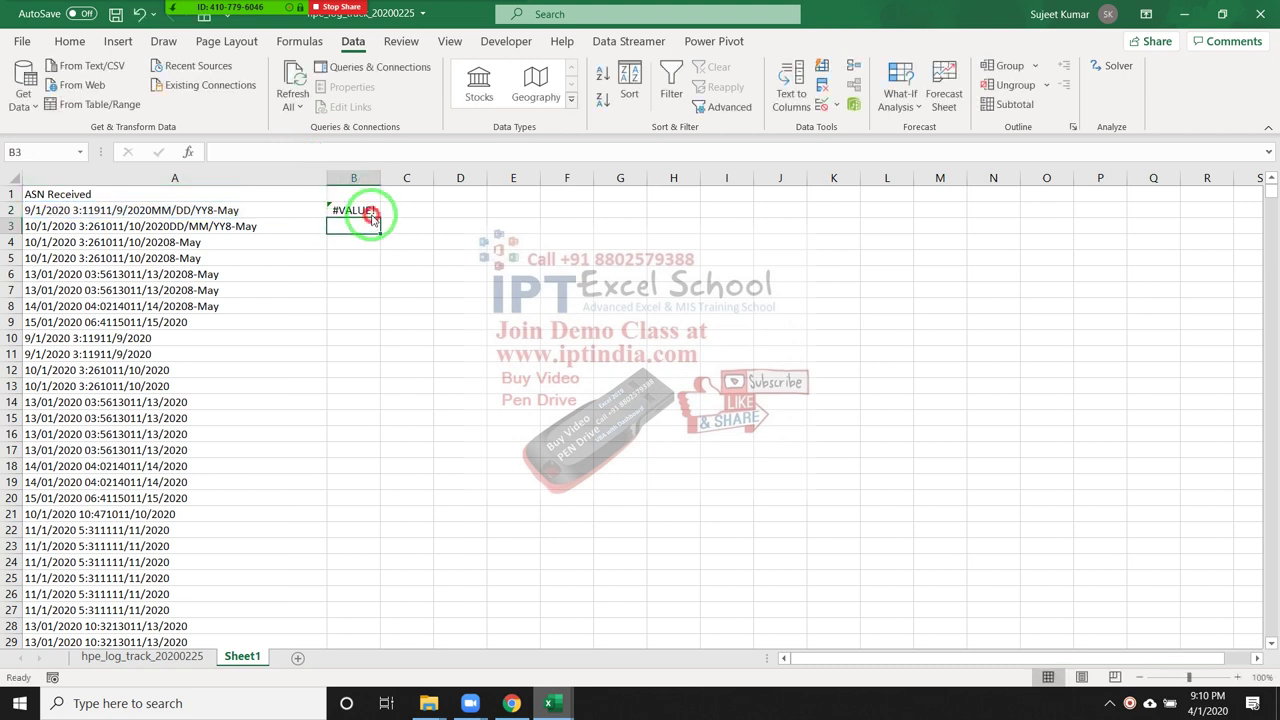
click(375, 212)
drag(378, 216, 373, 234)
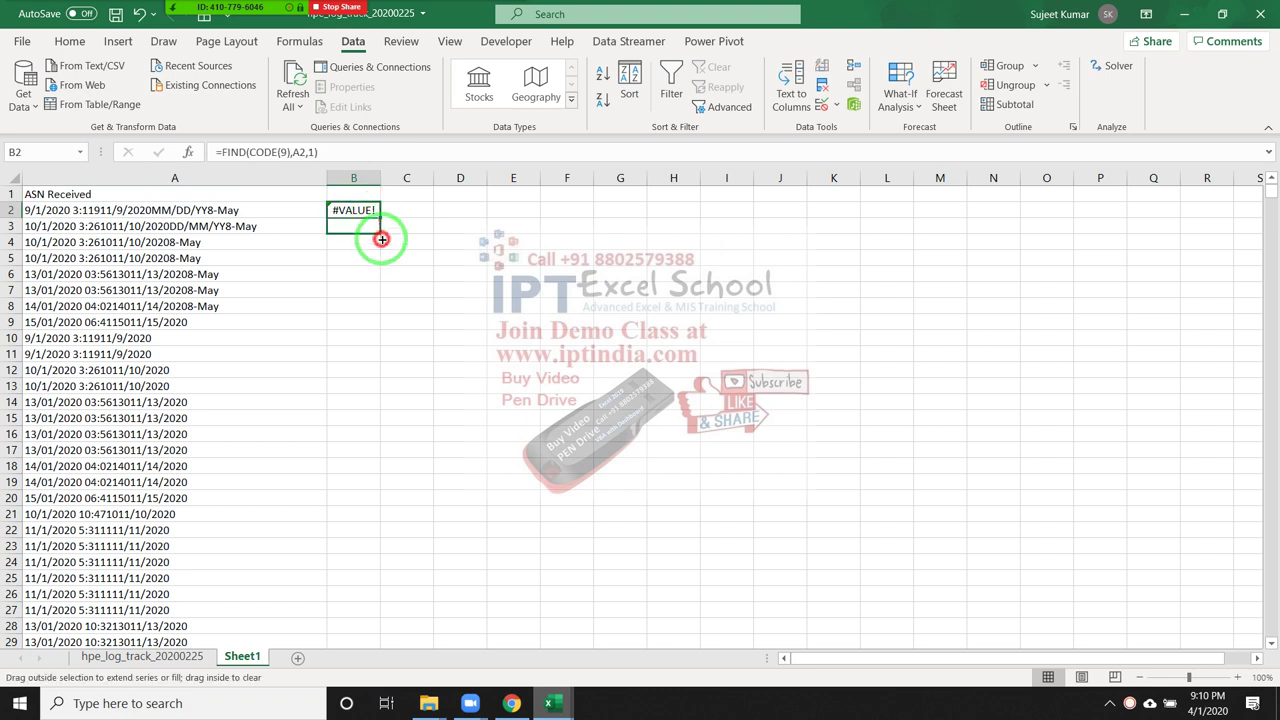
click(356, 210)
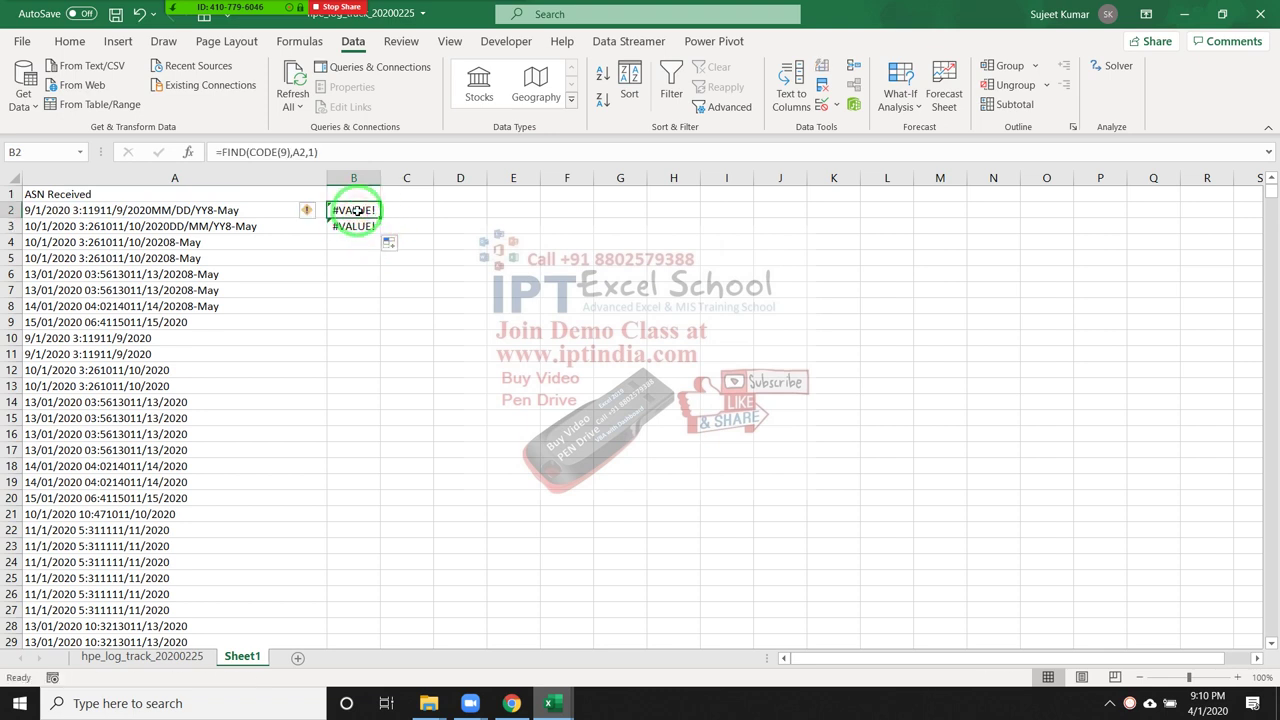
double_click(357, 210)
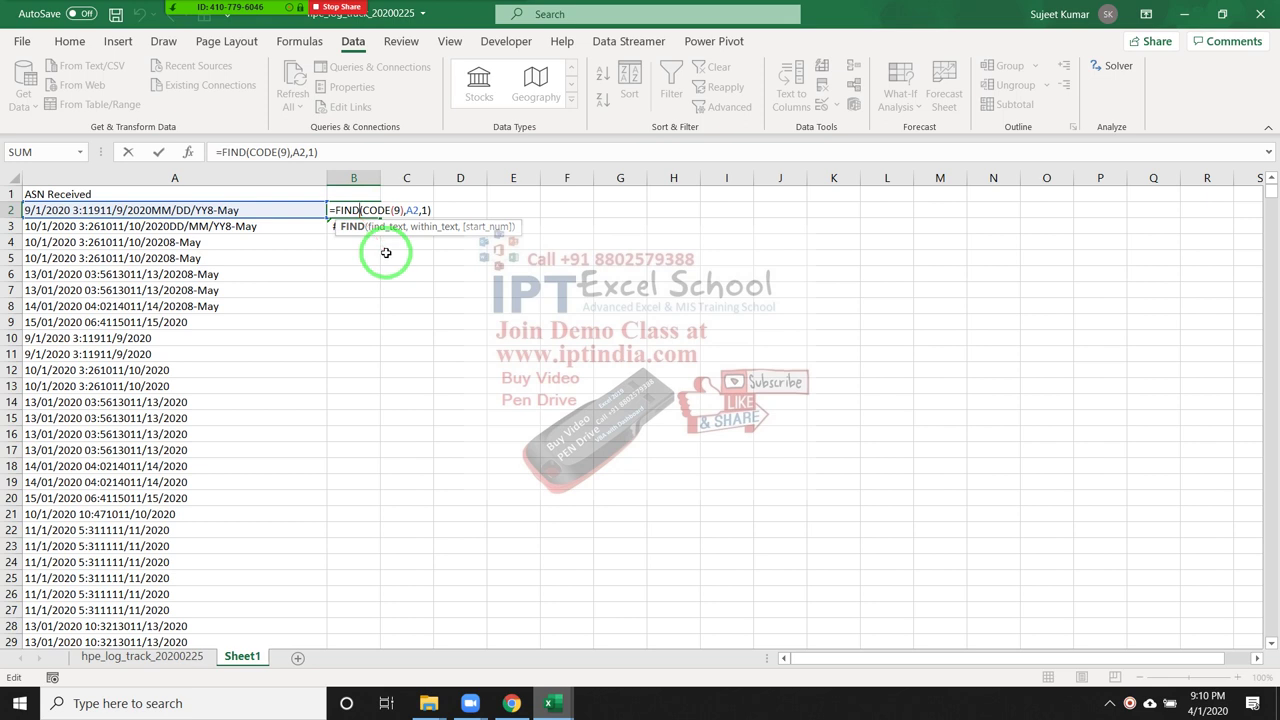
key(Escape)
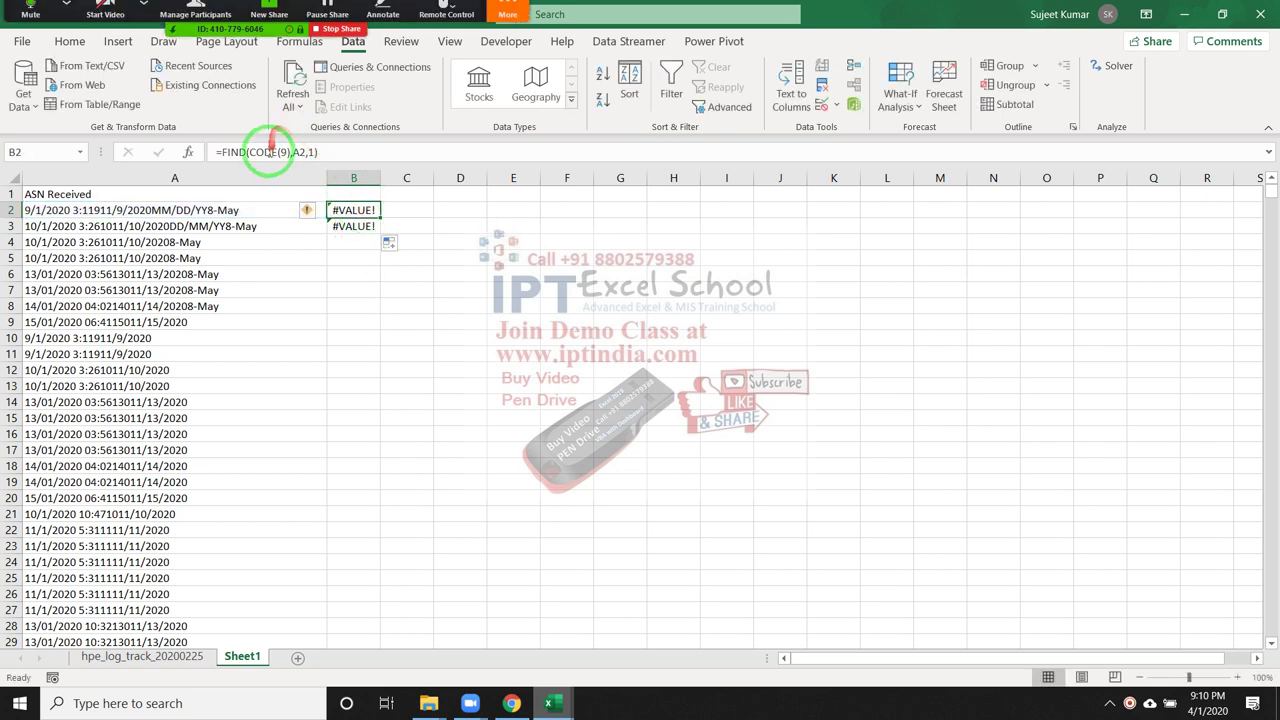
Correct B2 to =FIND(CHAR(9),A2,1), returning 14, and delete the #VALUE! formula in B3
click(287, 152)
key(BackSpace)
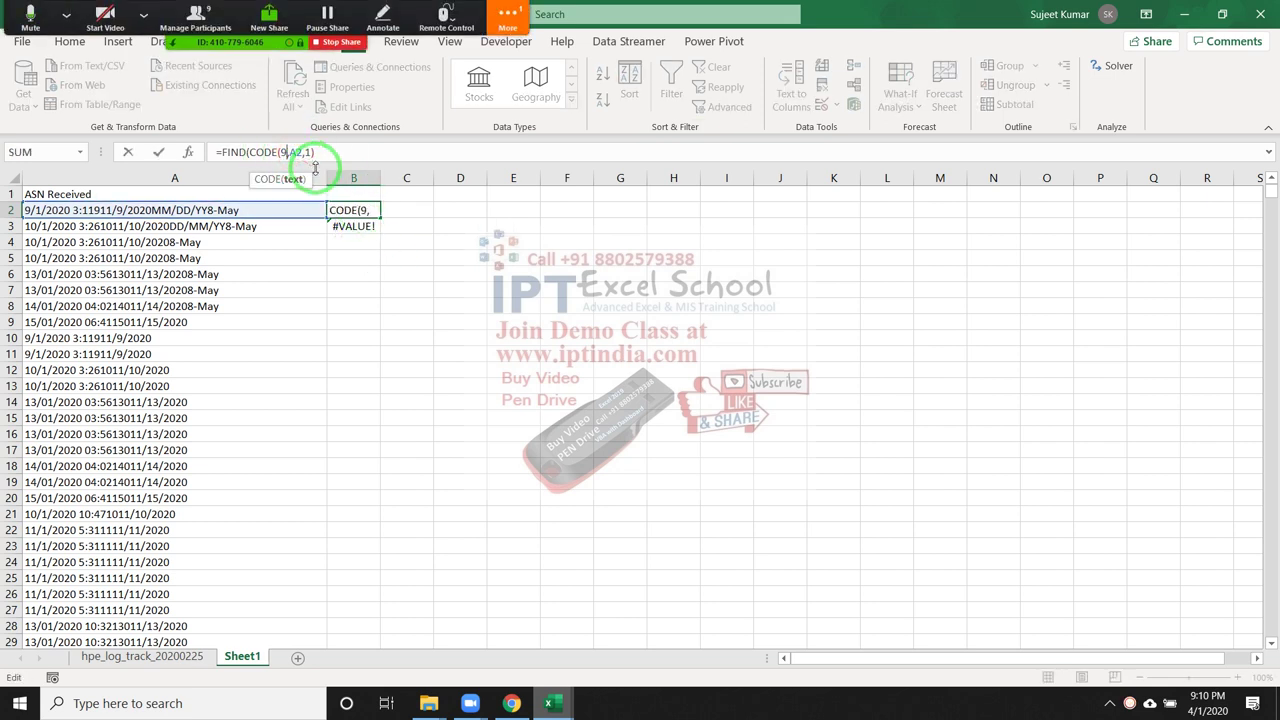
key(BackSpace)
key(BackSpace)
key(BackSpace)
key(BackSpace)
key(BackSpace)
key(BackSpace)
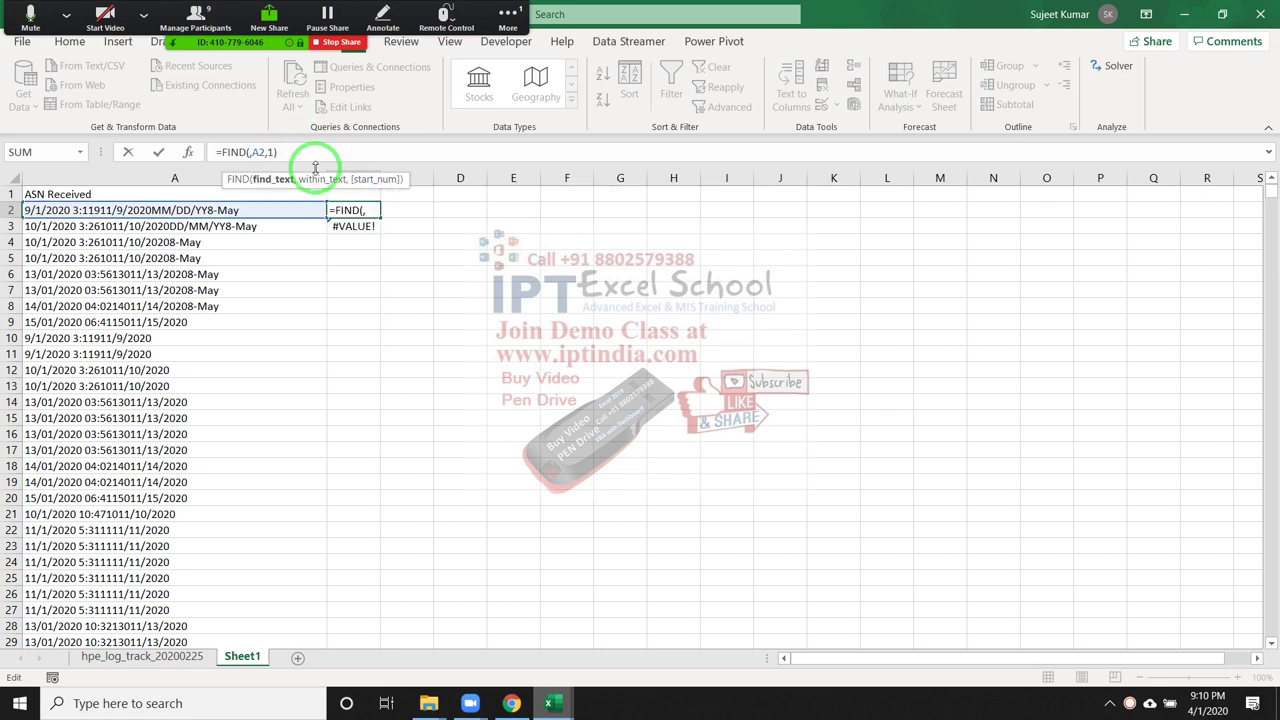
text(CHAR(9)
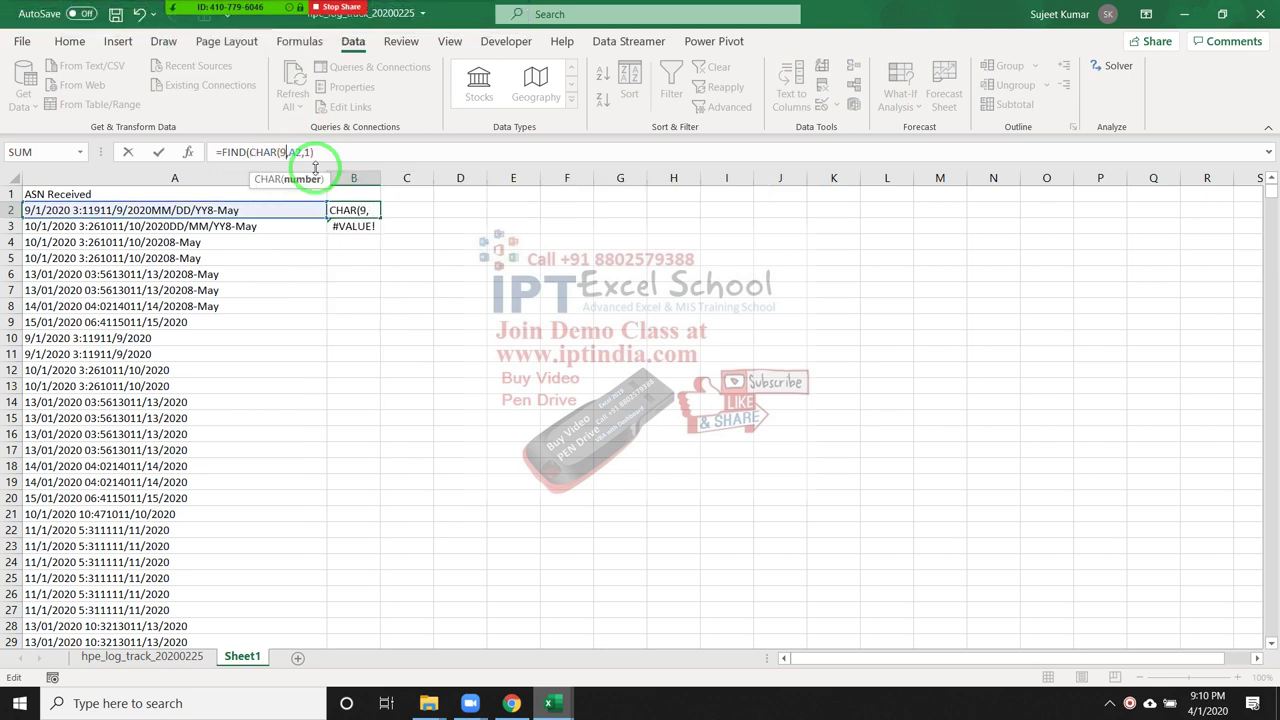
text())
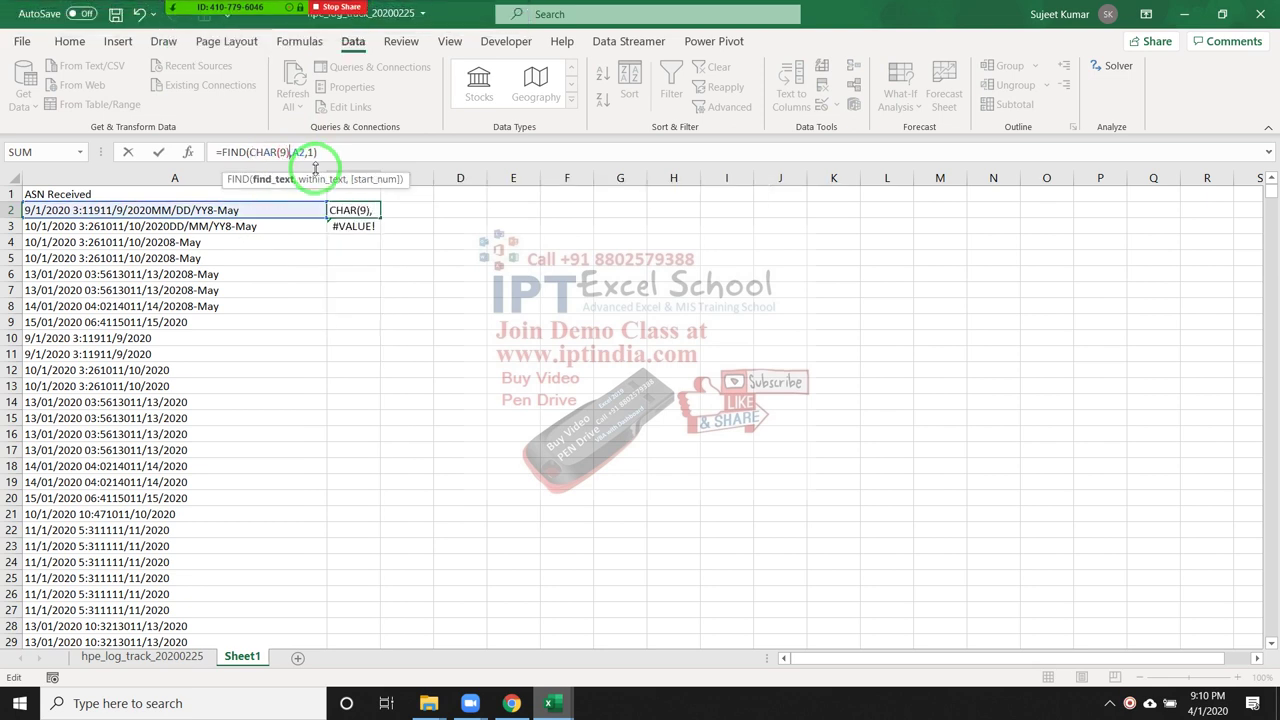
key(Return)
key(Delete)
key(Up)
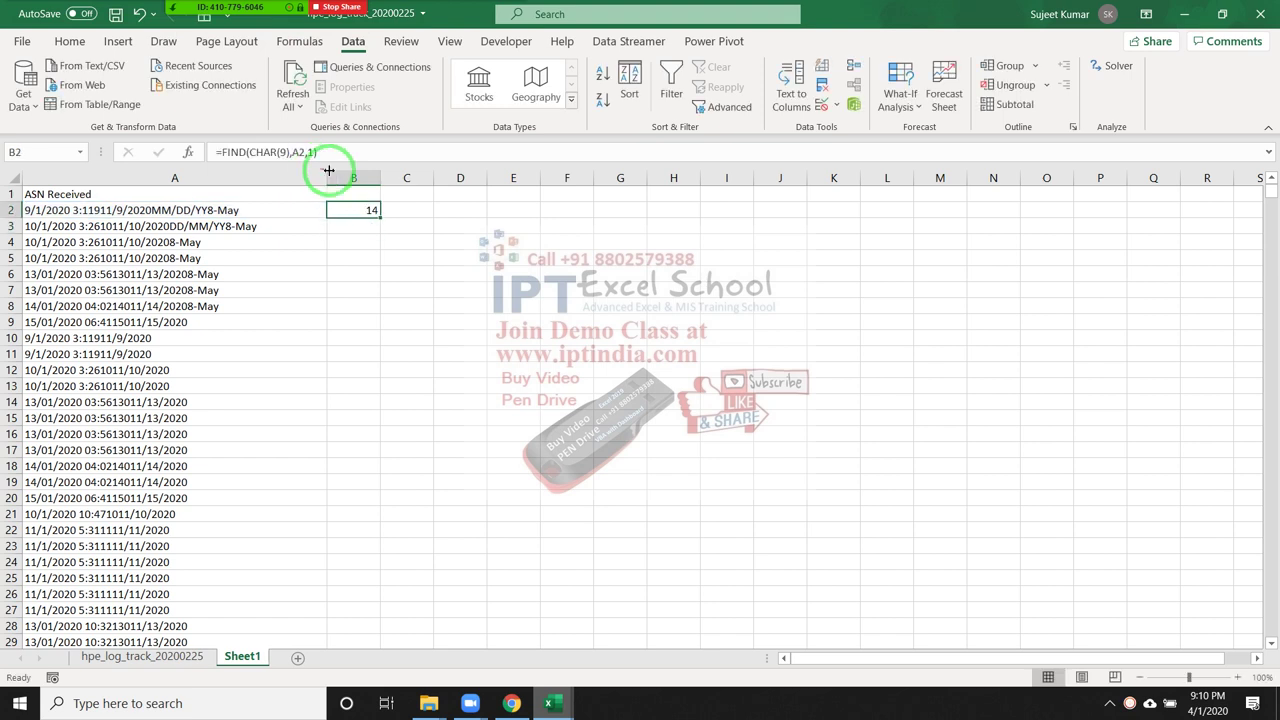
Fill the FIND formula down column B and inspect the tab character in A2's text
double_click(380, 212)
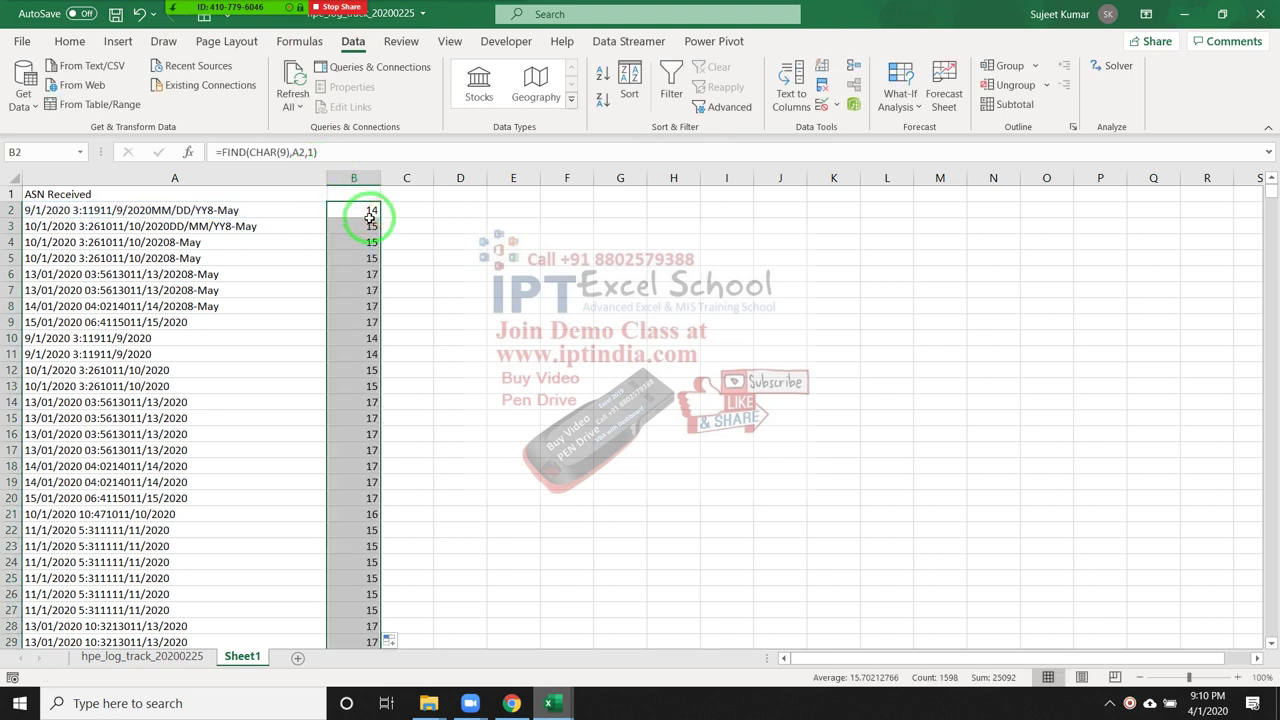
key(Down)
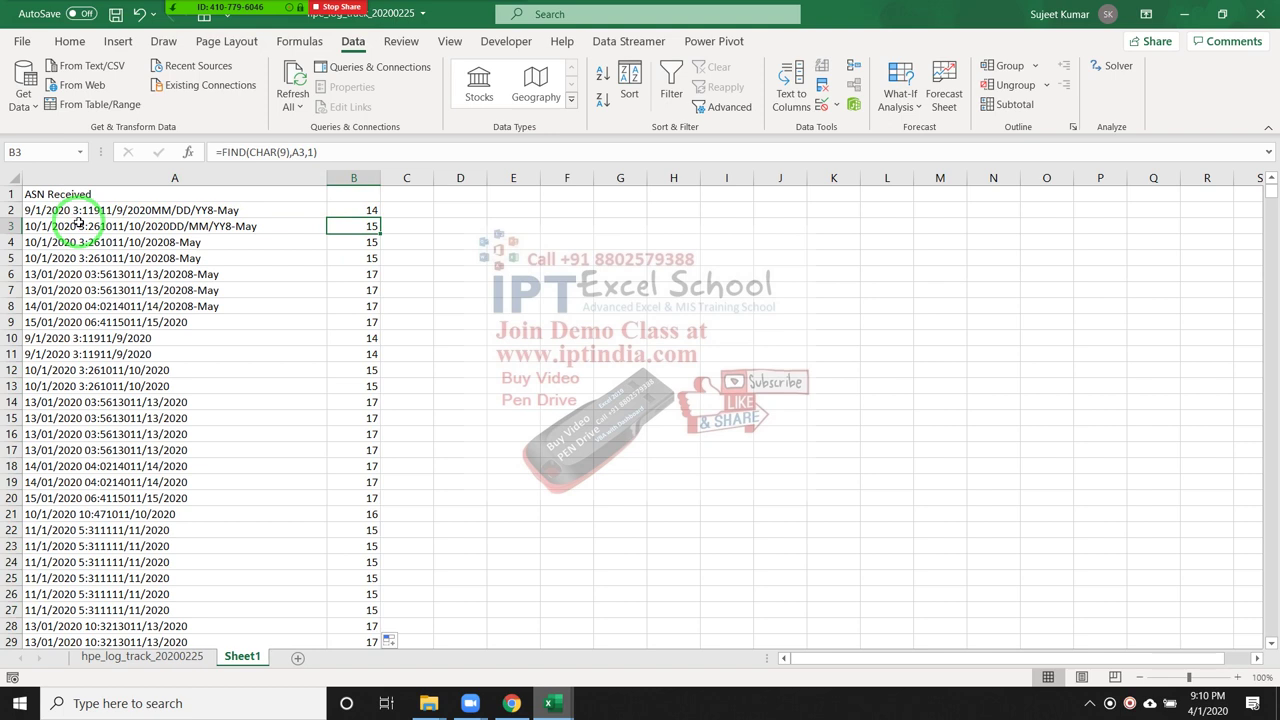
click(105, 209)
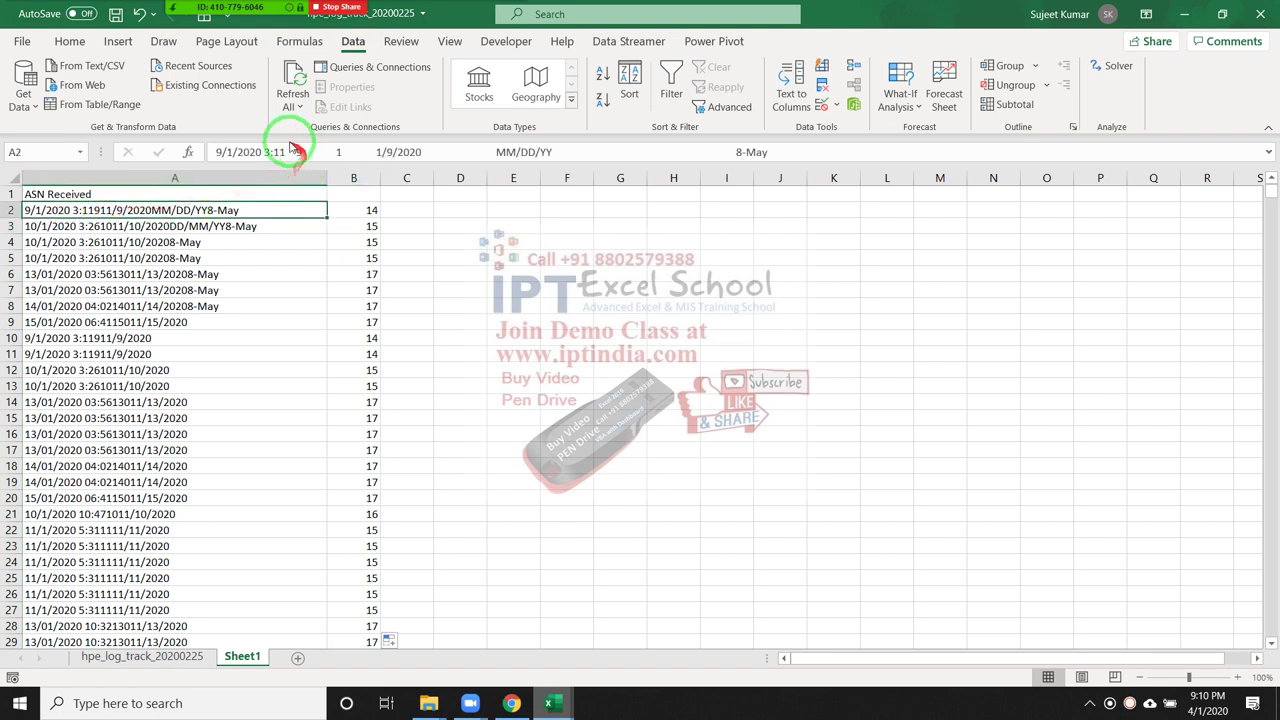
click(293, 150)
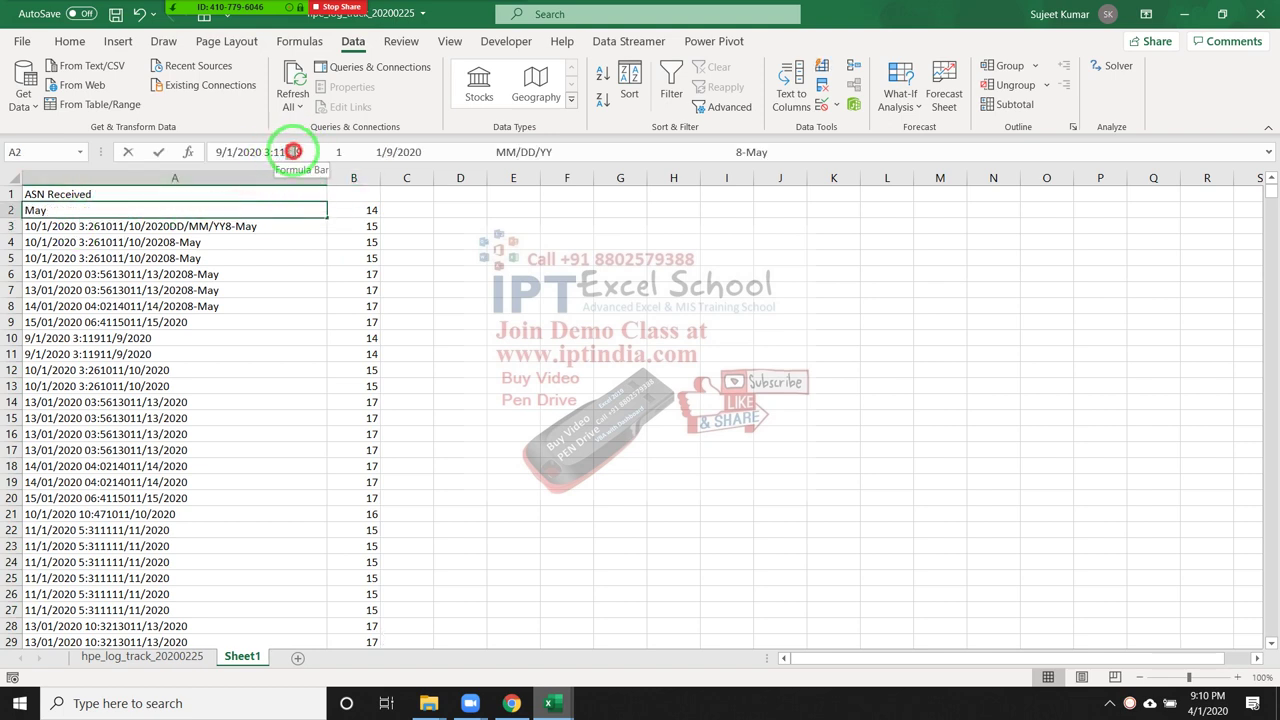
drag(293, 150, 265, 190)
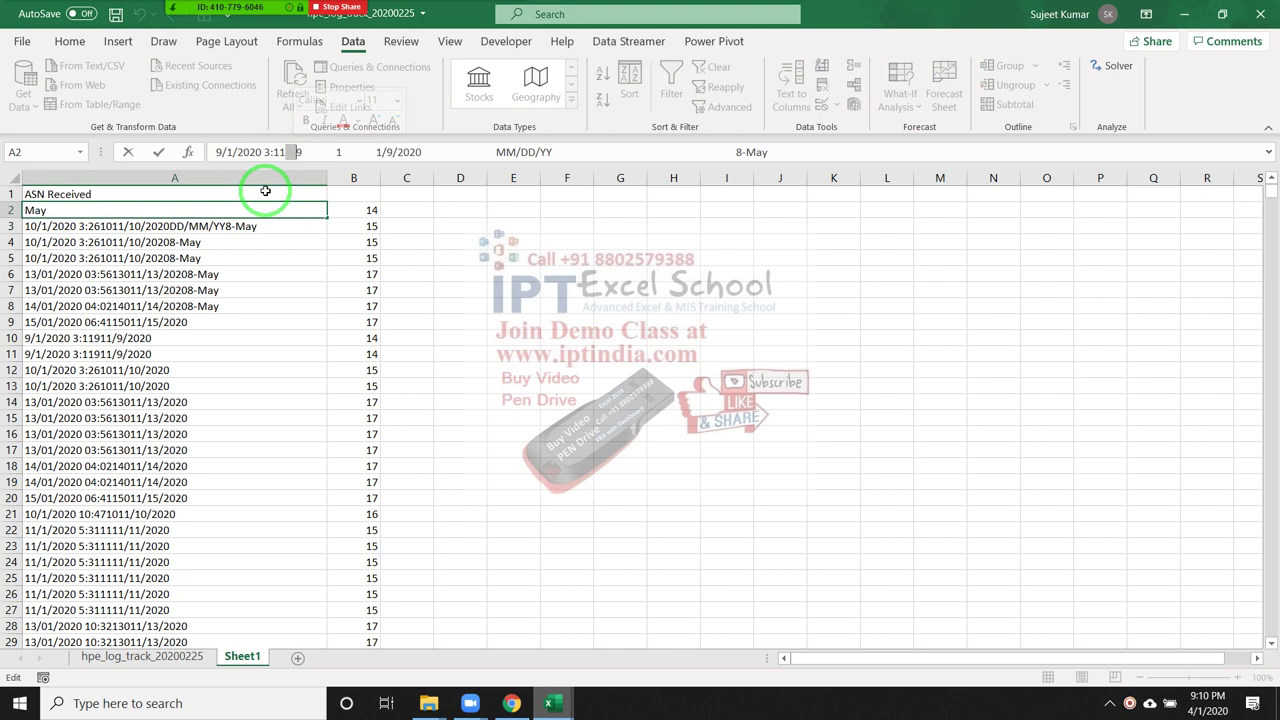
Enter =LEFT(A2,B2-1) in C2, fill it down column C, and autofit column C
click(405, 210)
text(=)
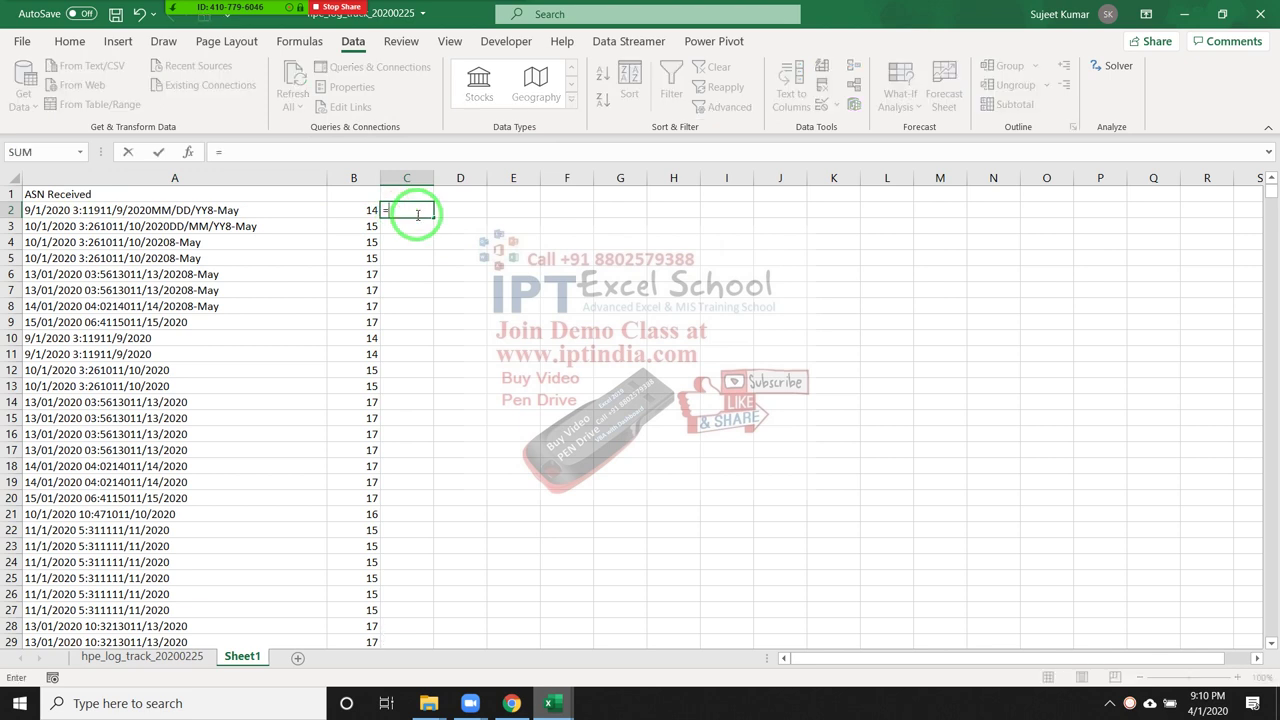
text(le)
key(Tab)
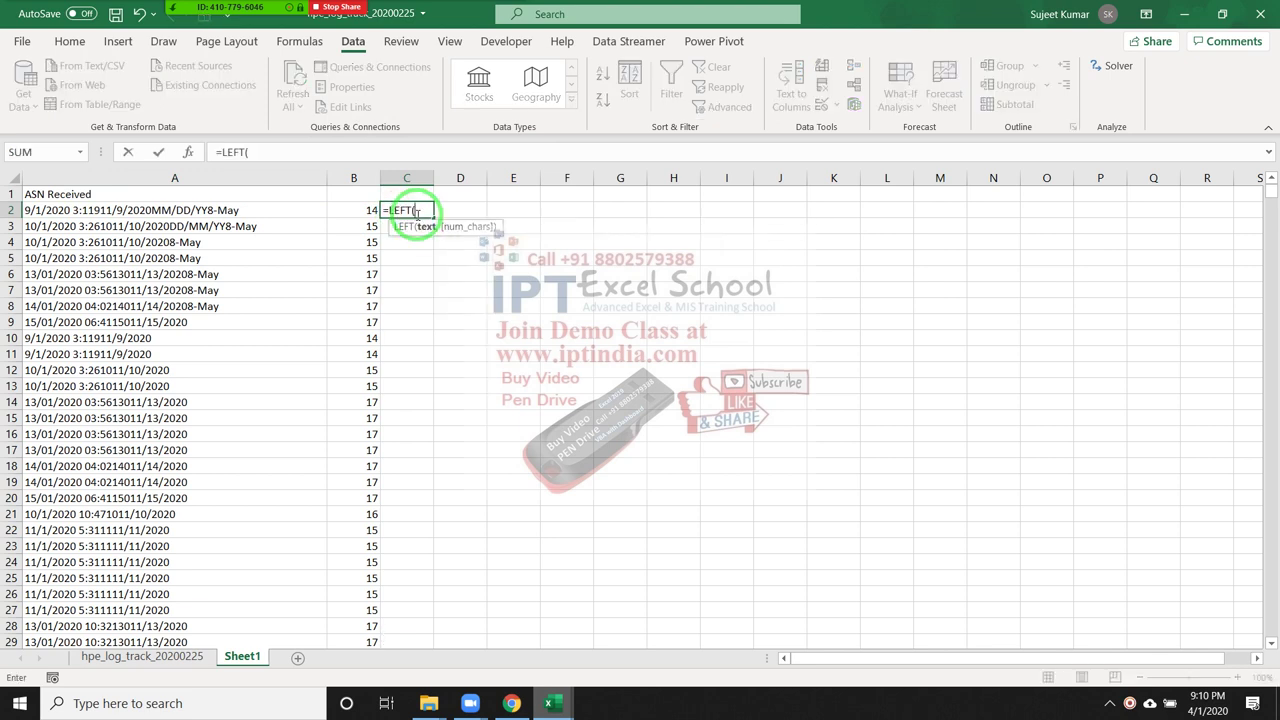
key(Left)
key(Left)
text(,)
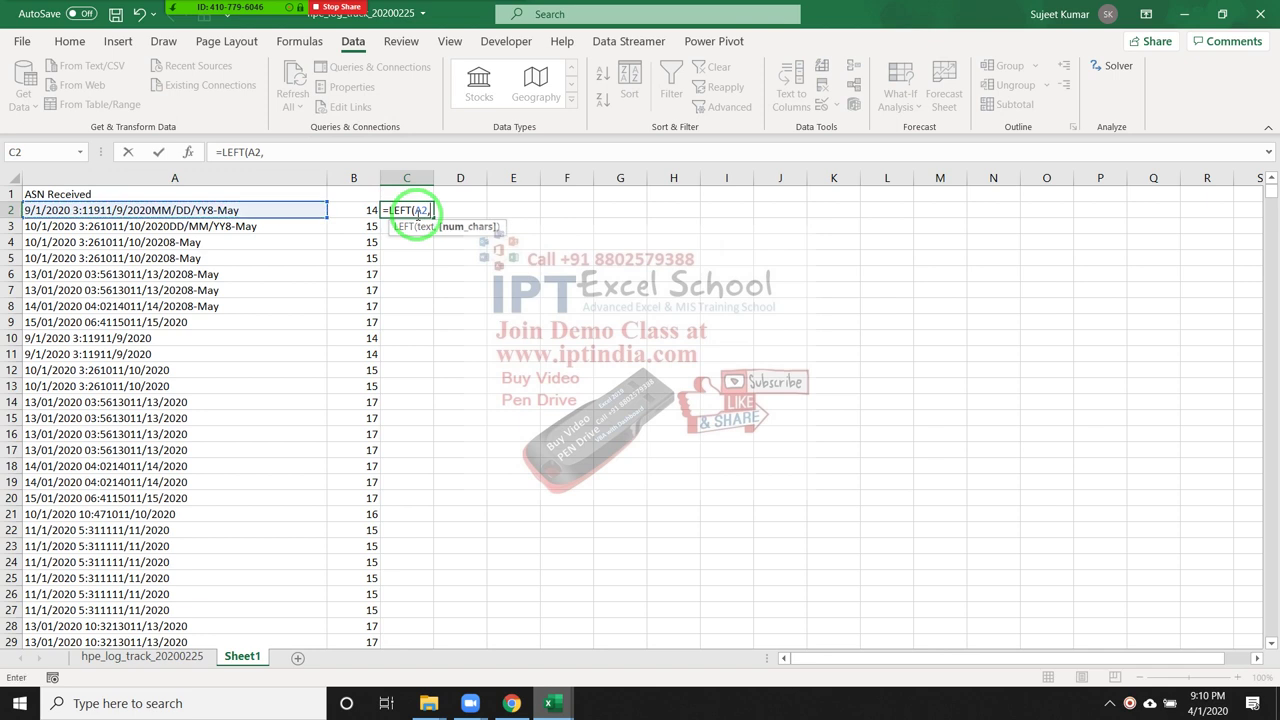
text(B2-1)
key(Return)
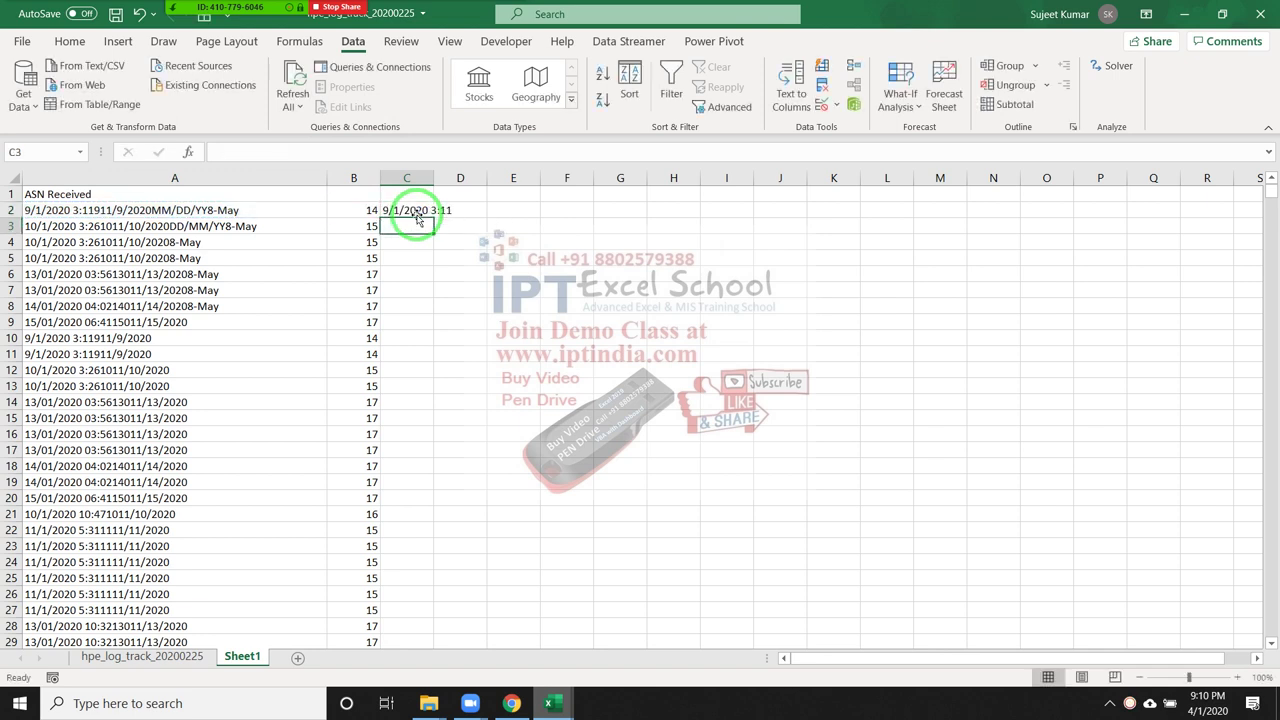
click(418, 212)
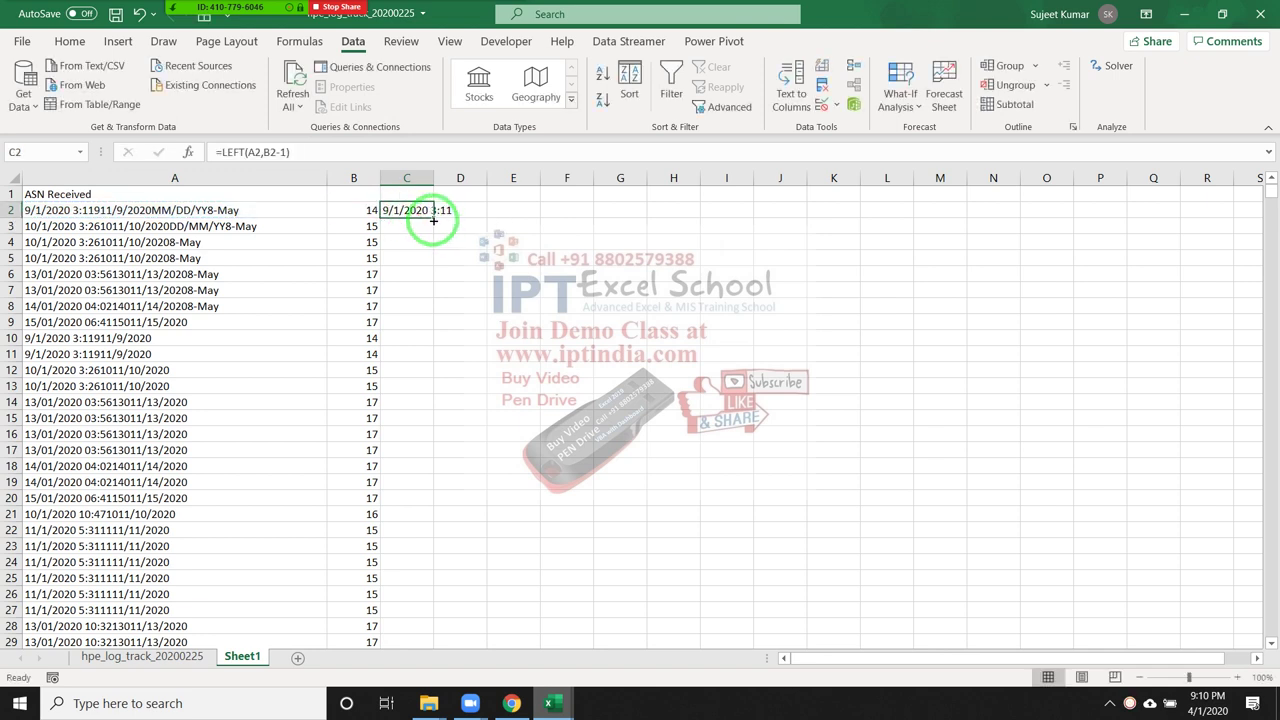
double_click(433, 218)
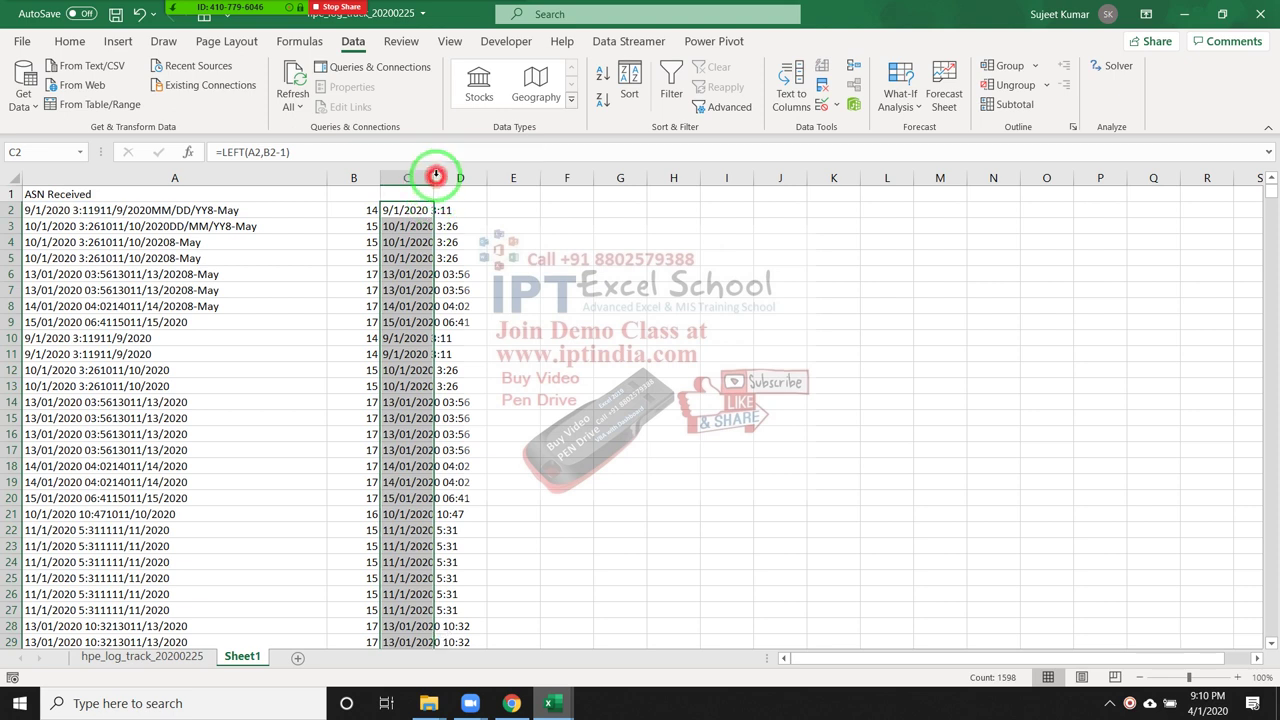
double_click(434, 178)
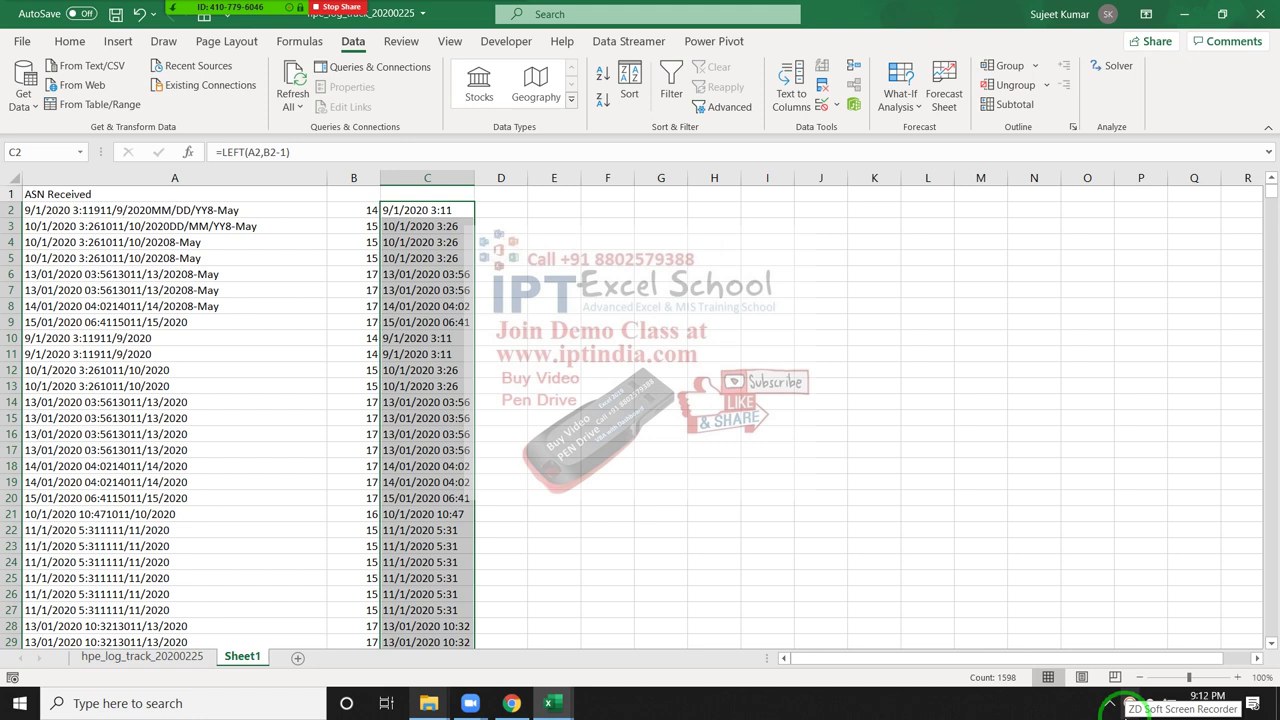
Check the extracted date-times, jumping to the last filled row of column C
key(ctrl+shift+Up)
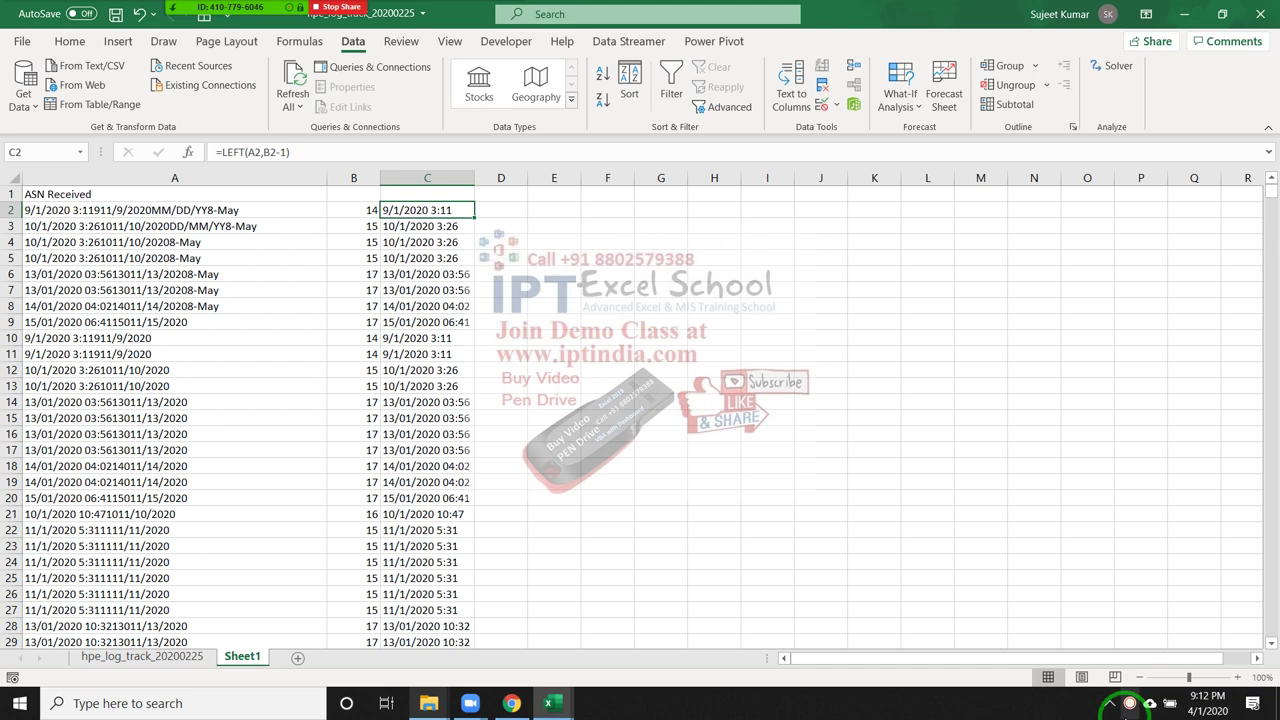
key(Down)
key(Up)
key(Down)
key(ctrl+Down)
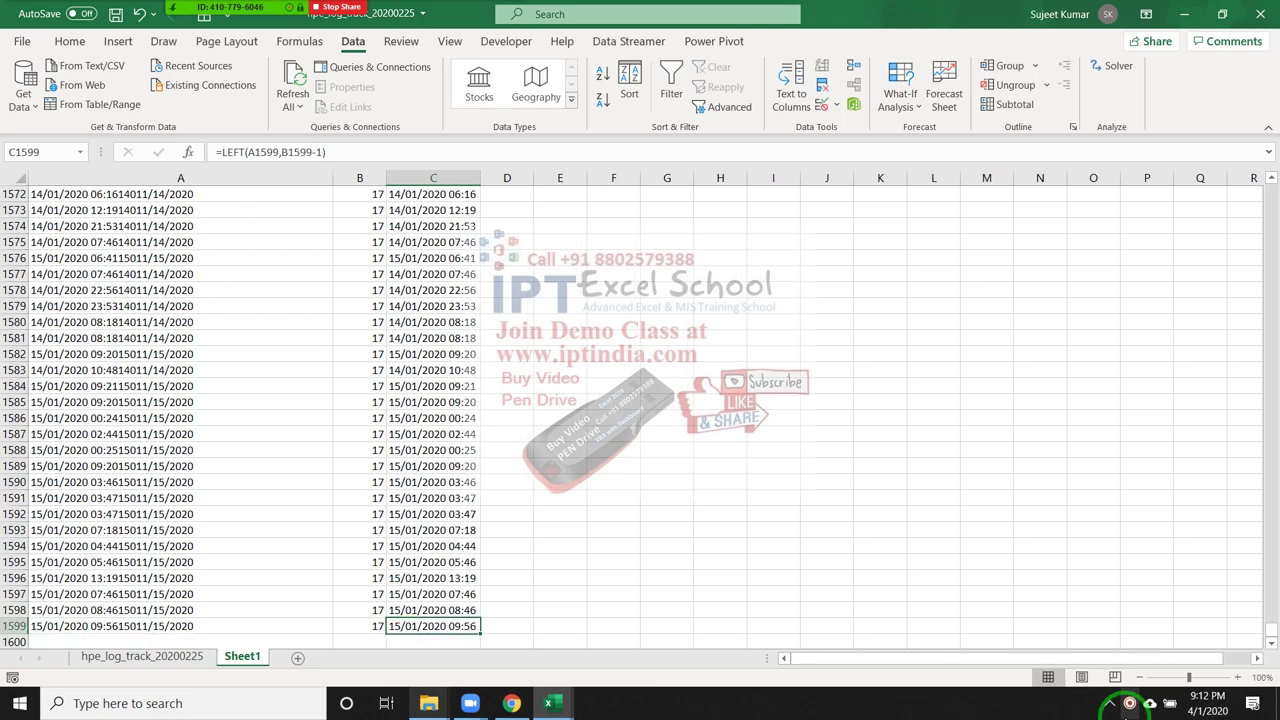
key(ctrl+Up)
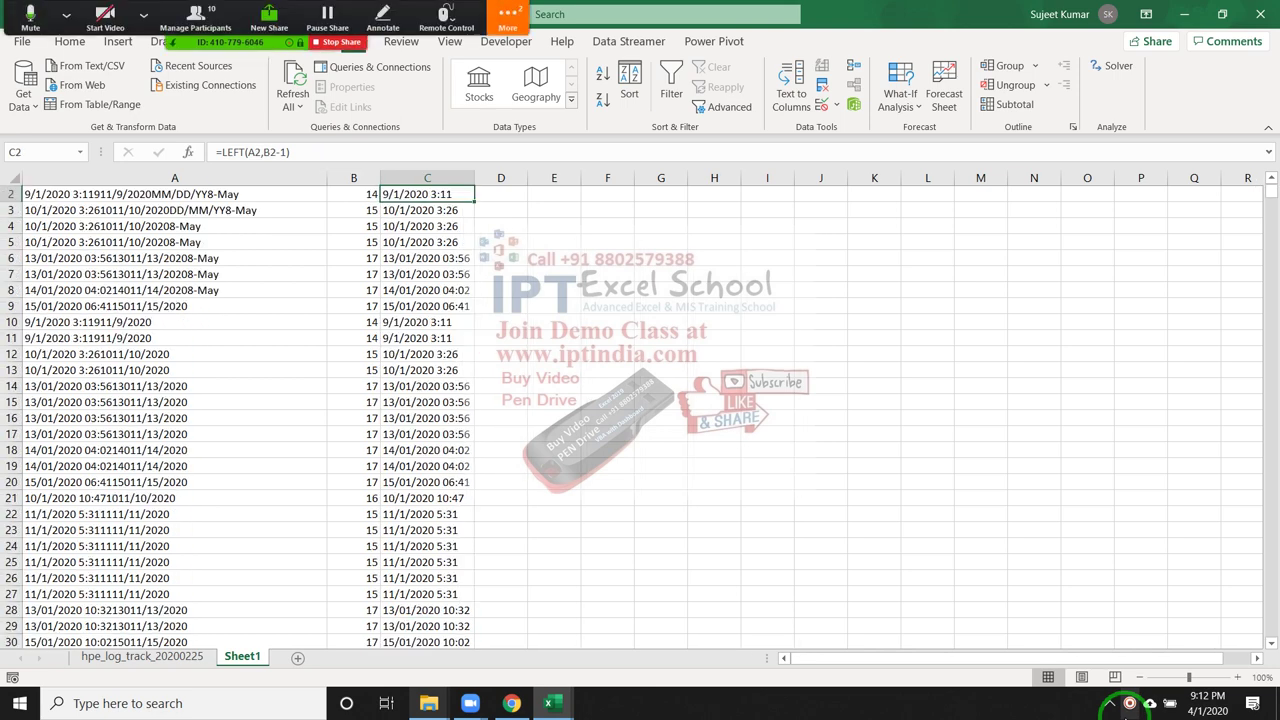
click(515, 24)
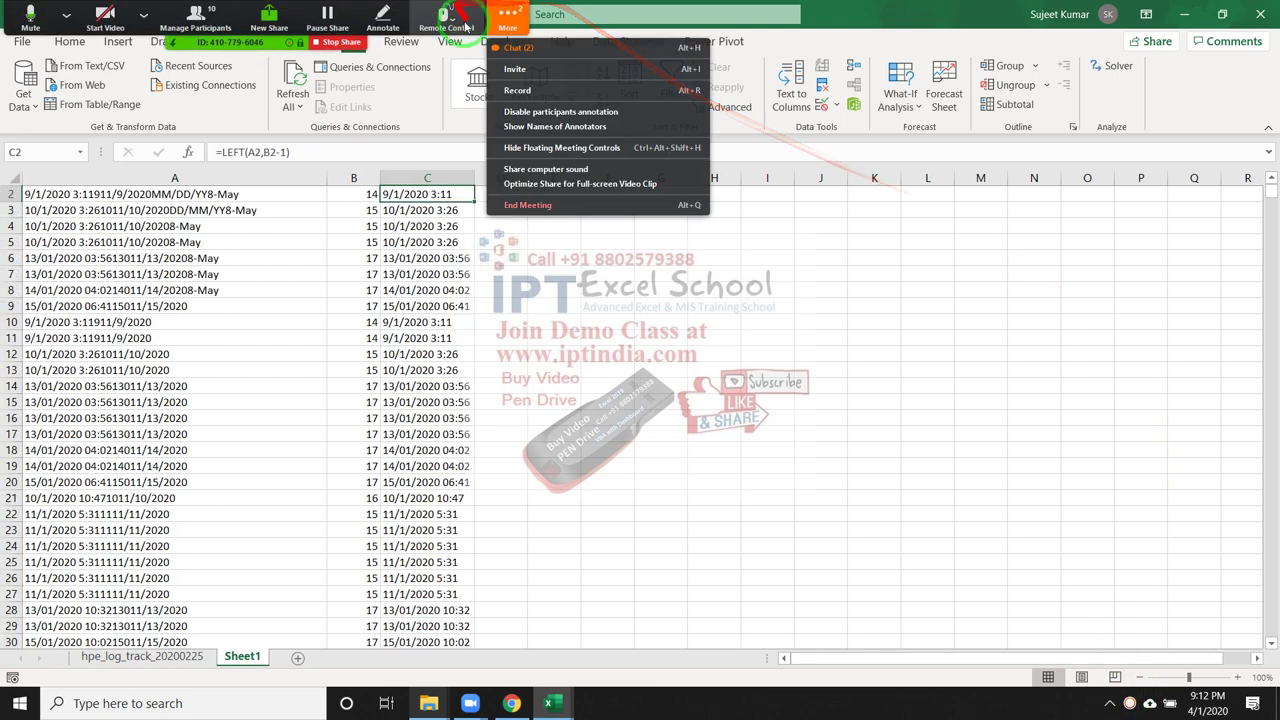
click(530, 49)
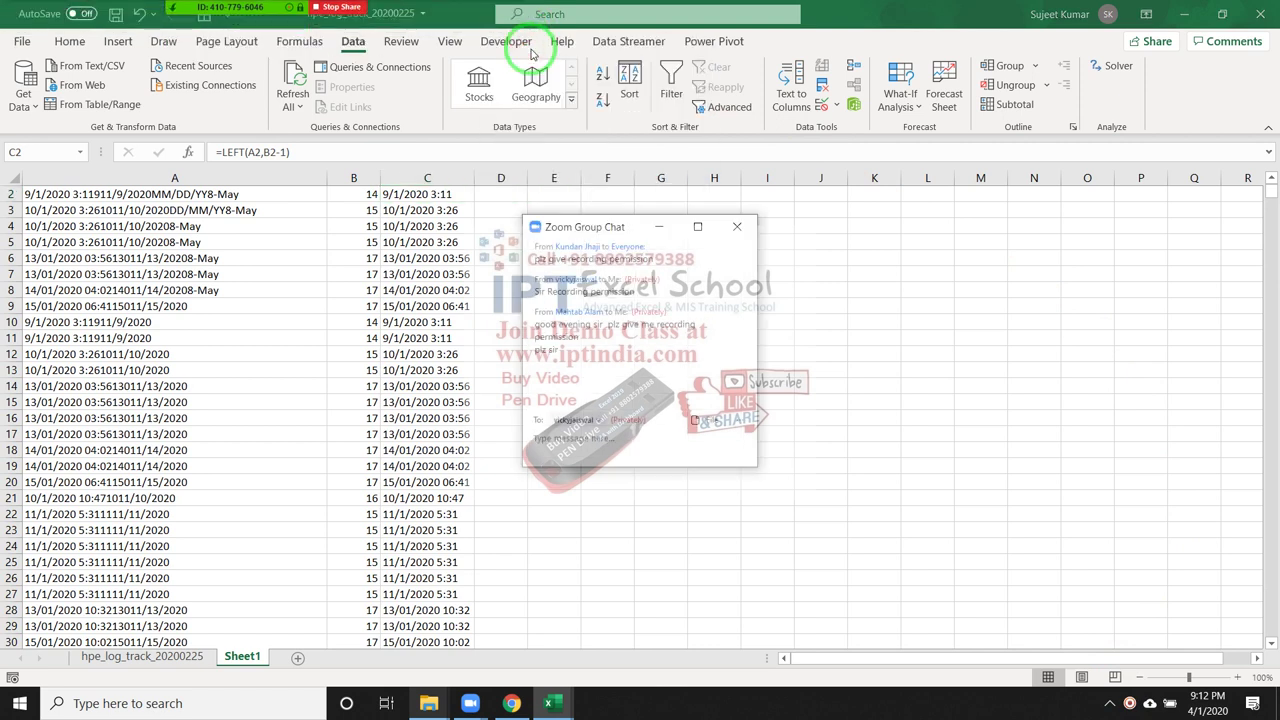
click(737, 226)
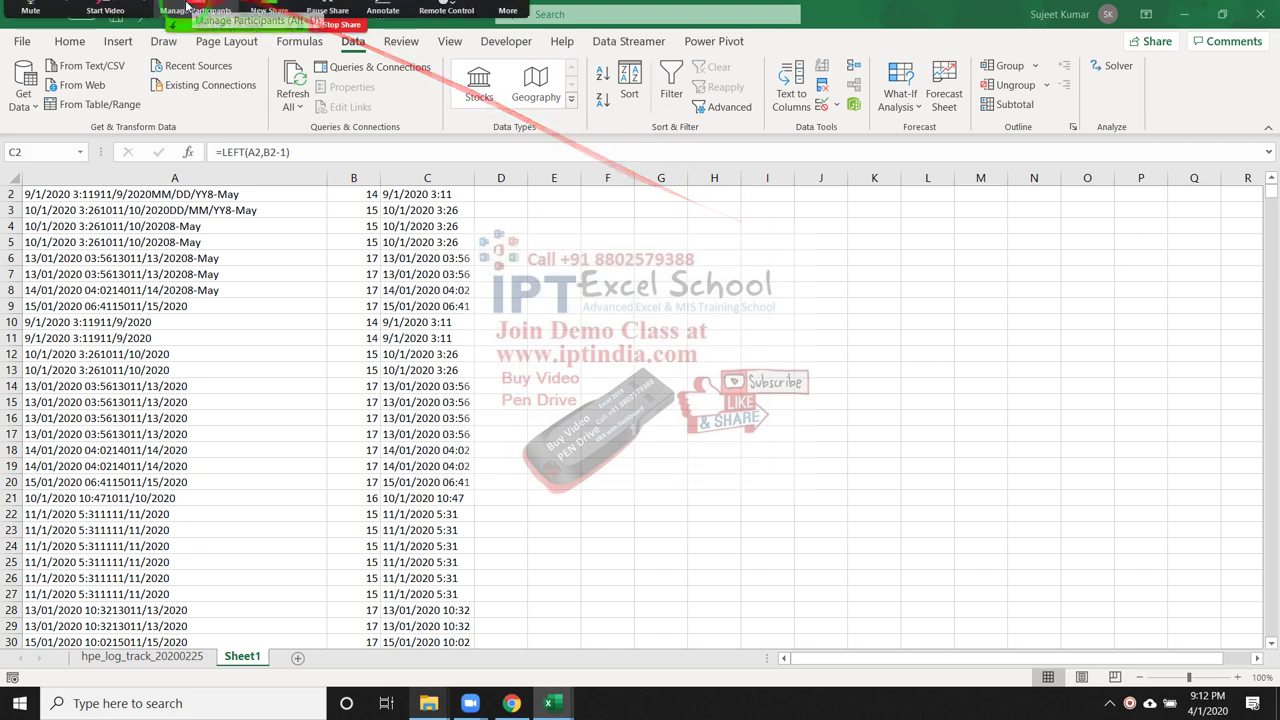
click(190, 10)
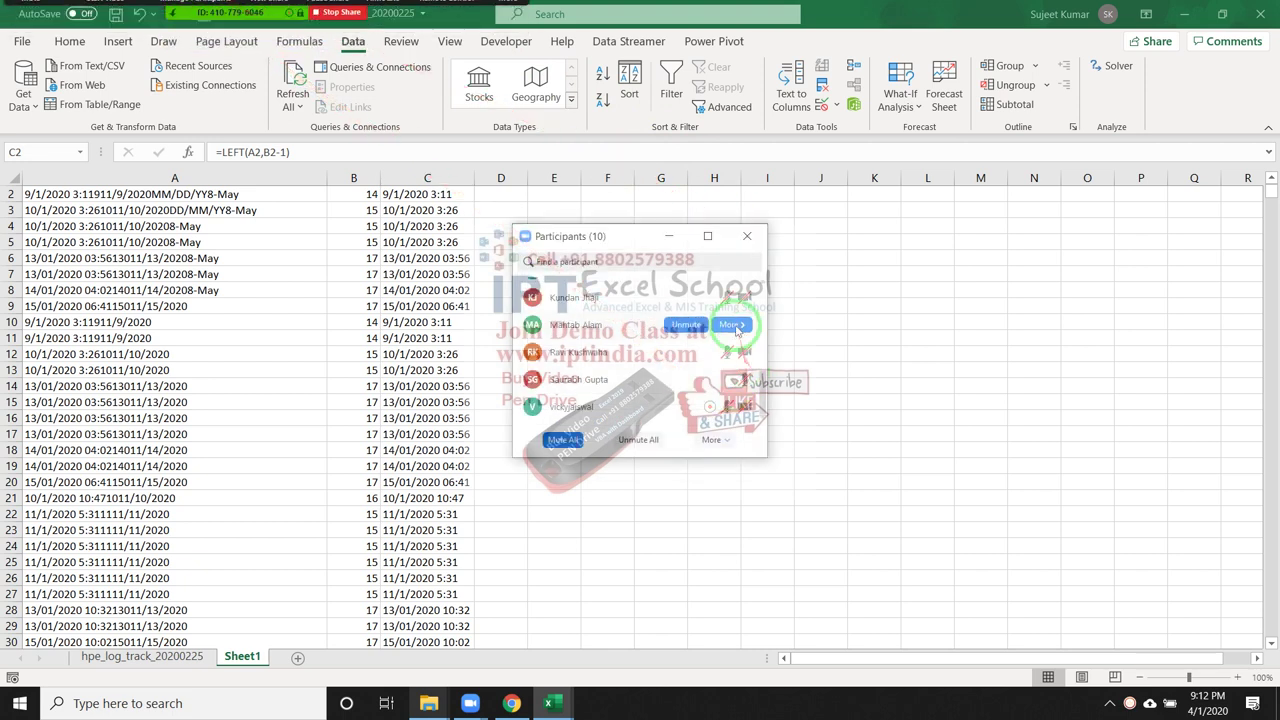
click(737, 331)
click(826, 374)
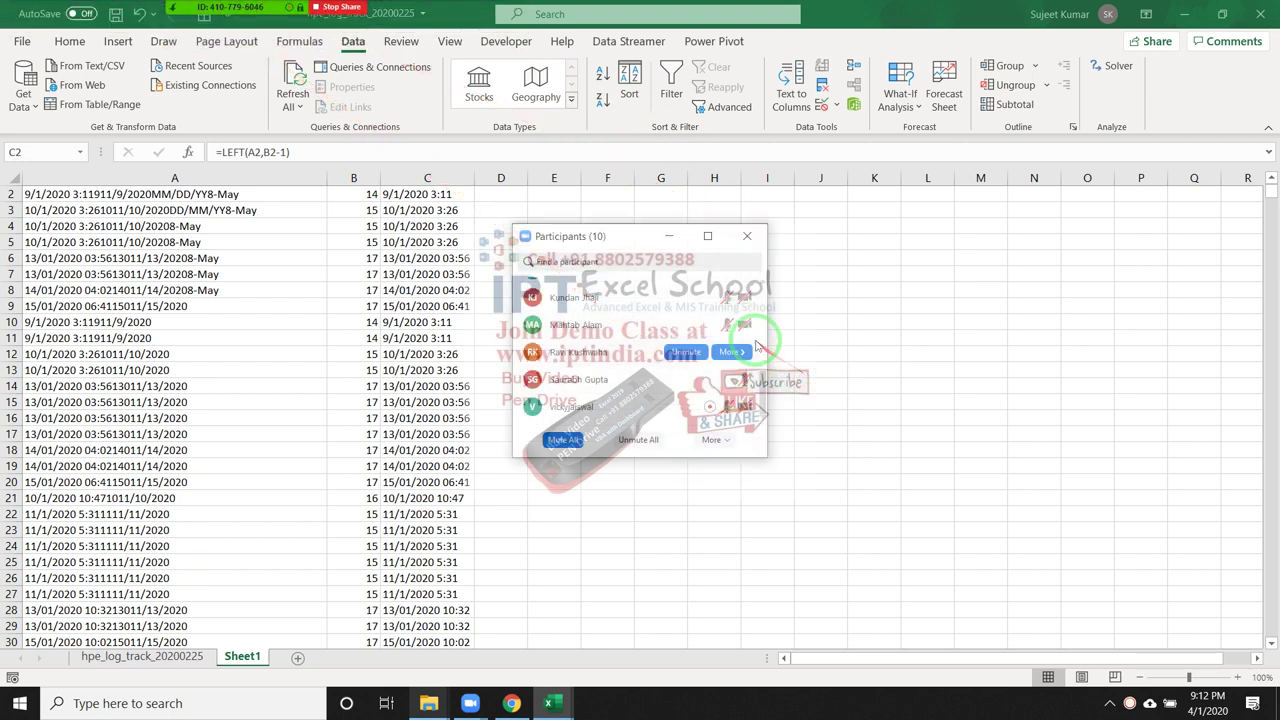
click(740, 352)
click(762, 378)
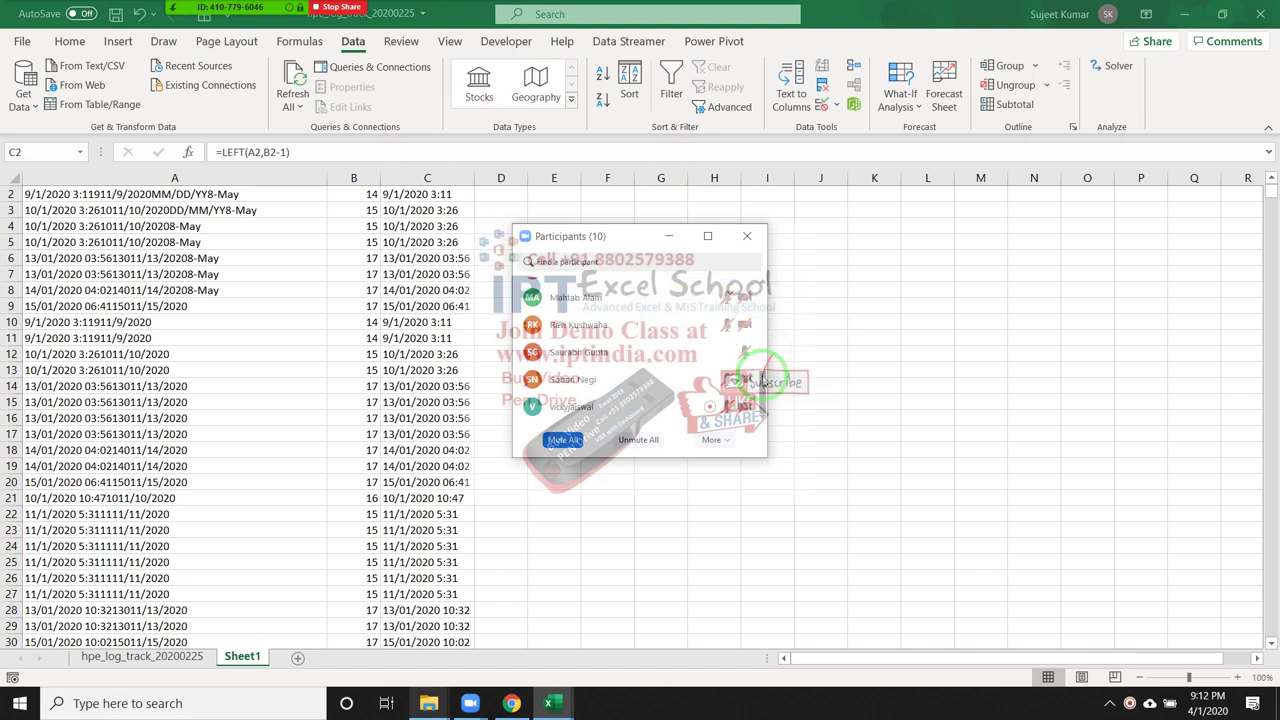
click(764, 316)
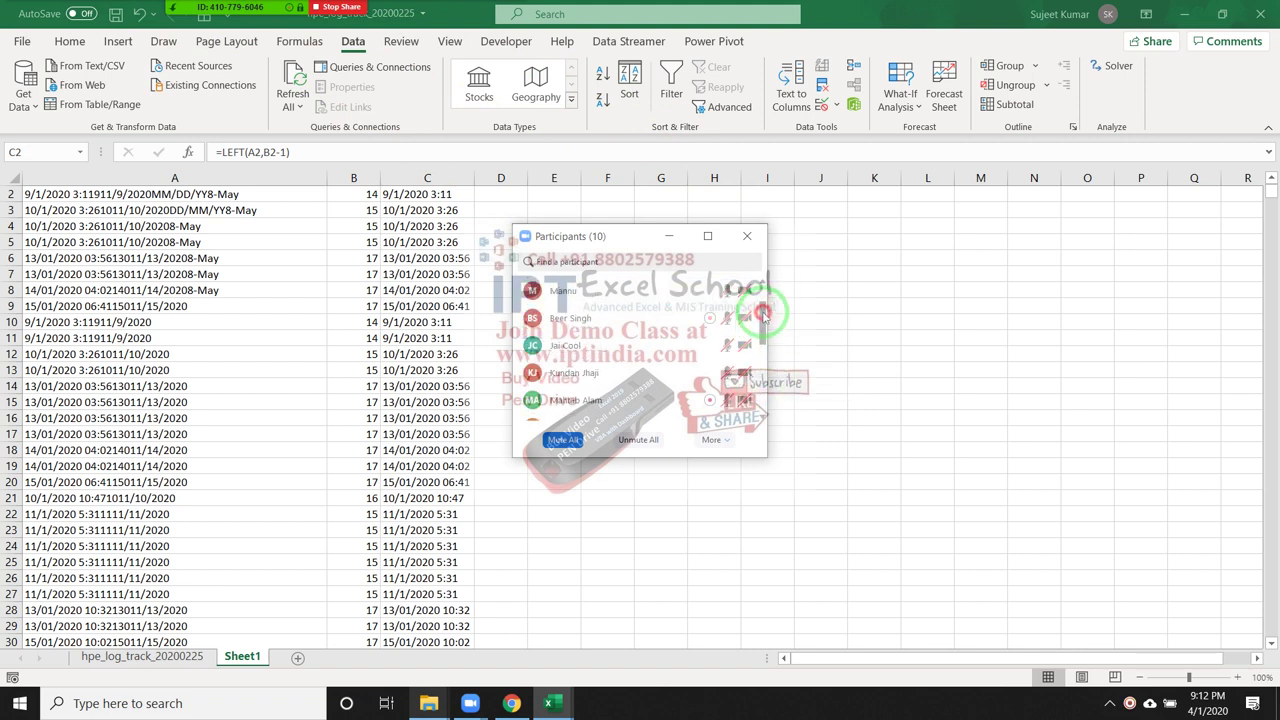
click(755, 297)
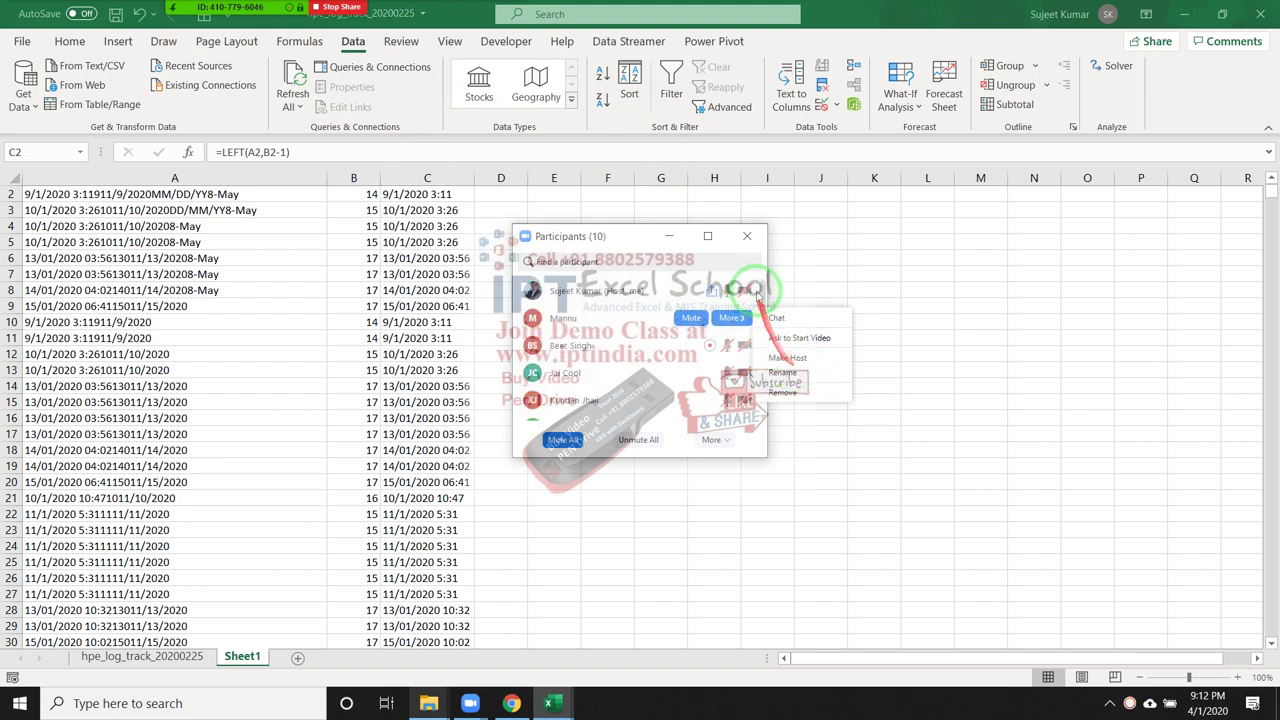
click(766, 290)
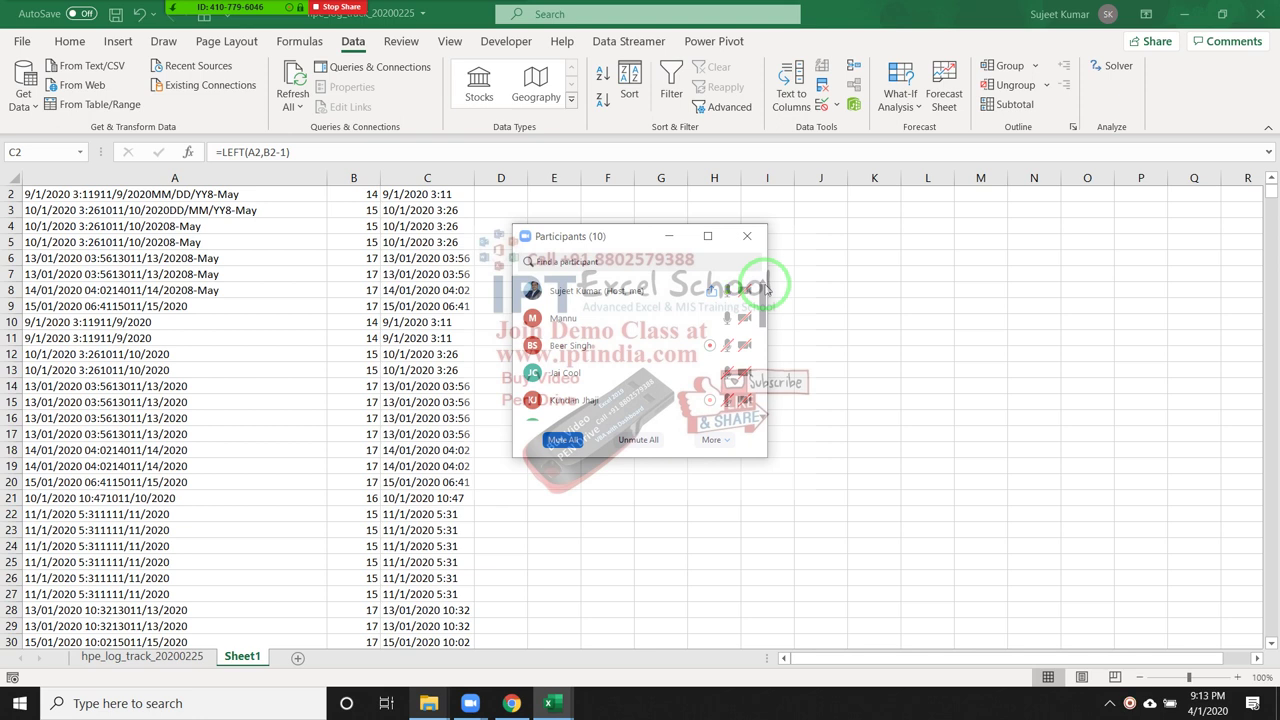
key(alt+u)
scroll(447, 245, up, 1)
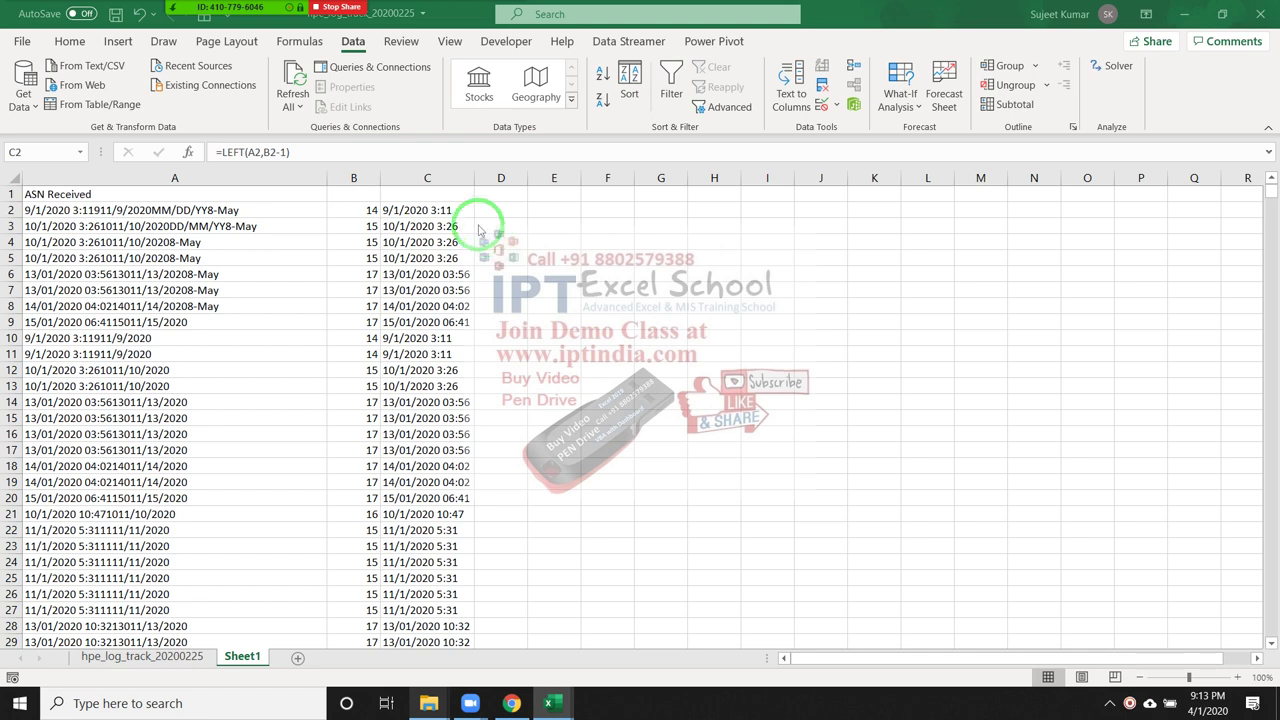
Replace column C's LEFT formulas from C2 down with pasted plain values
click(440, 212)
key(ctrl+shift+Down)
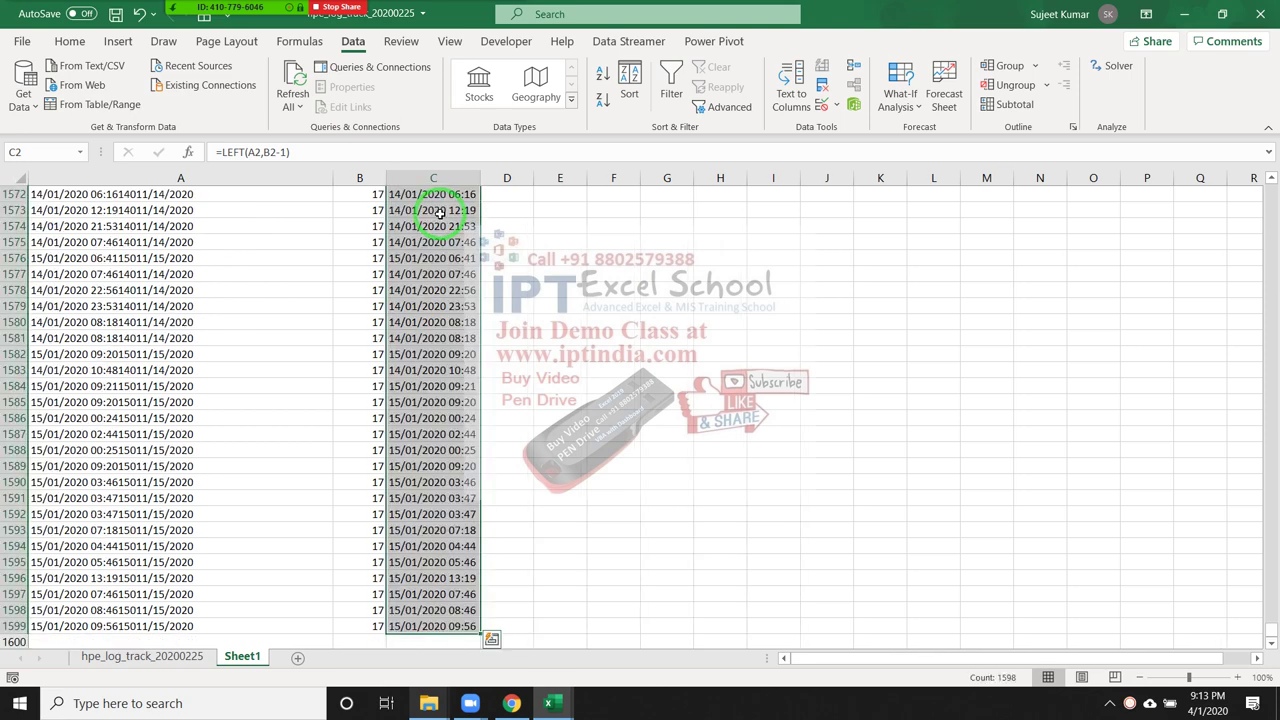
key(ctrl+c)
scroll(392, 335, up, 6)
scroll(392, 335, up, 20)
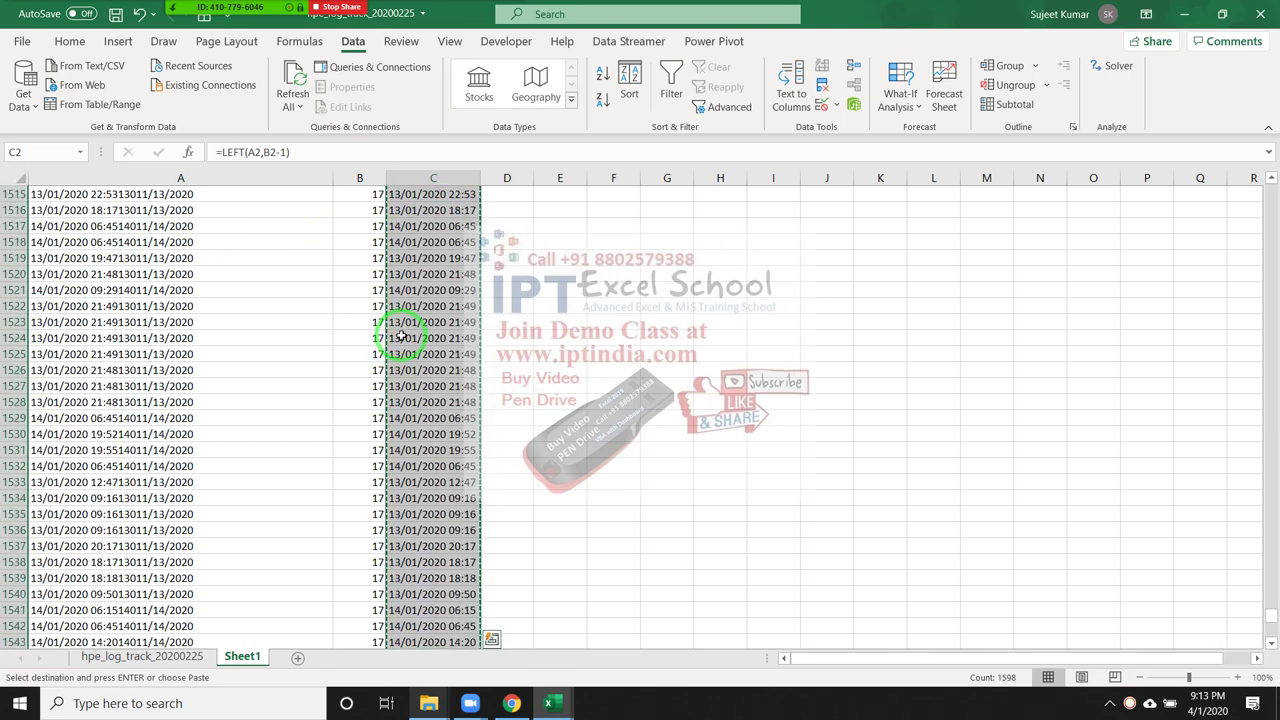
click(72, 46)
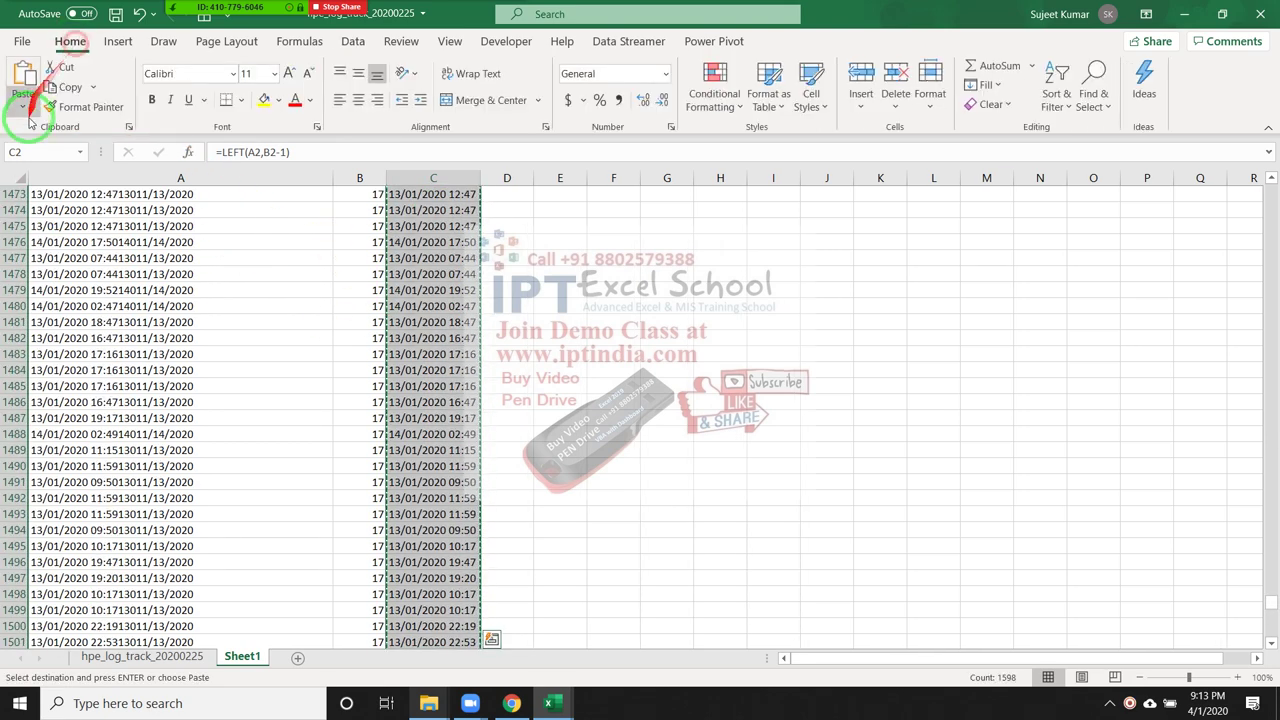
click(23, 106)
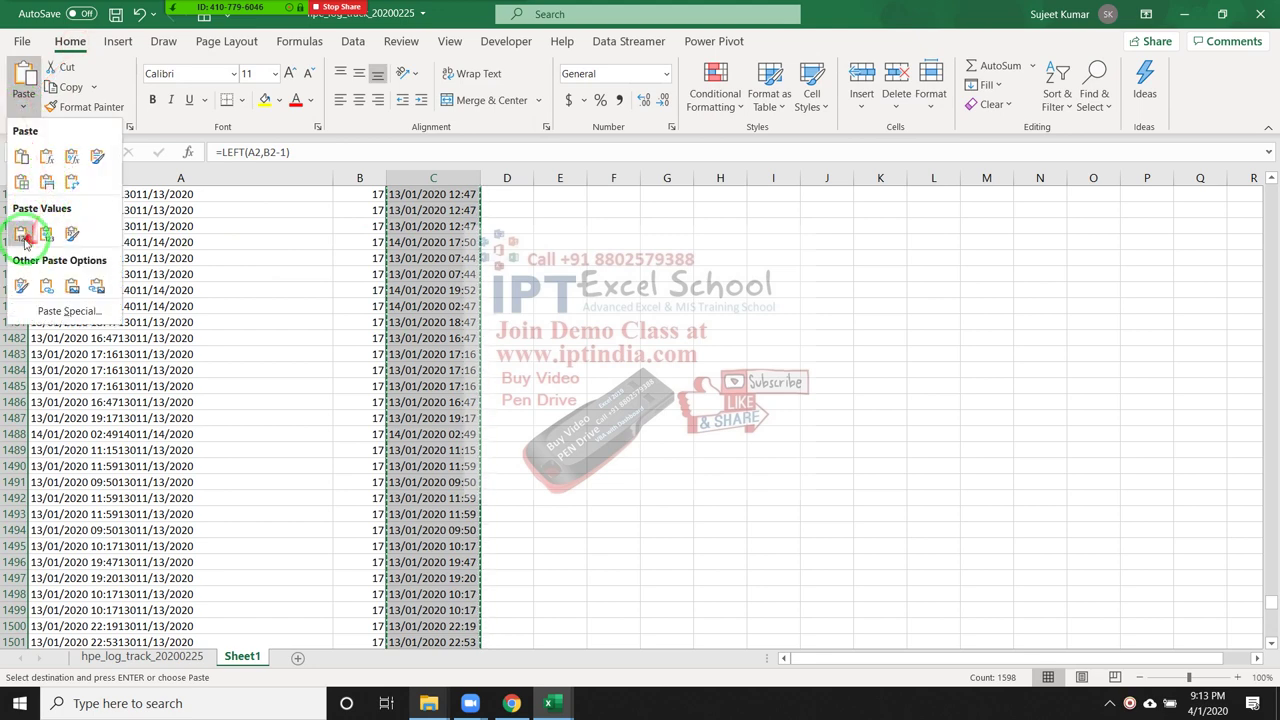
click(21, 233)
key(Escape)
click(395, 256)
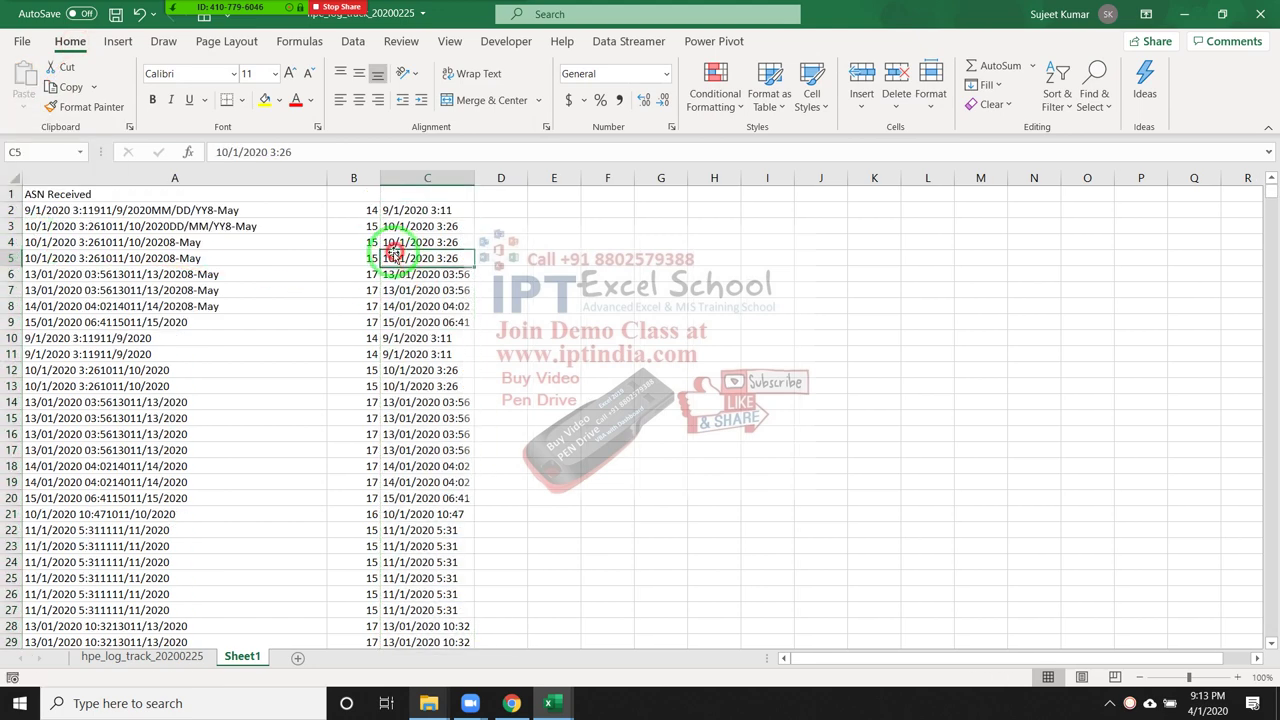
click(410, 322)
Split column C with delimited Text to Columns, reading dates as DMY and moving times to D
click(435, 187)
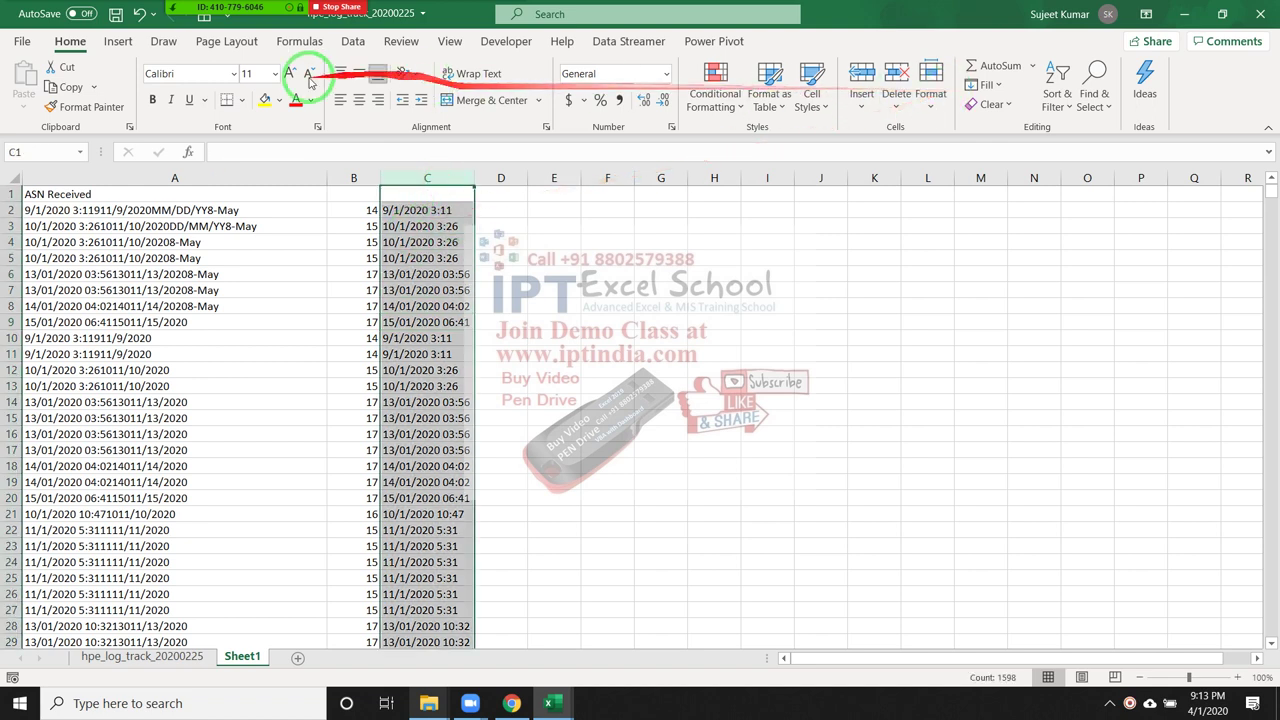
click(353, 41)
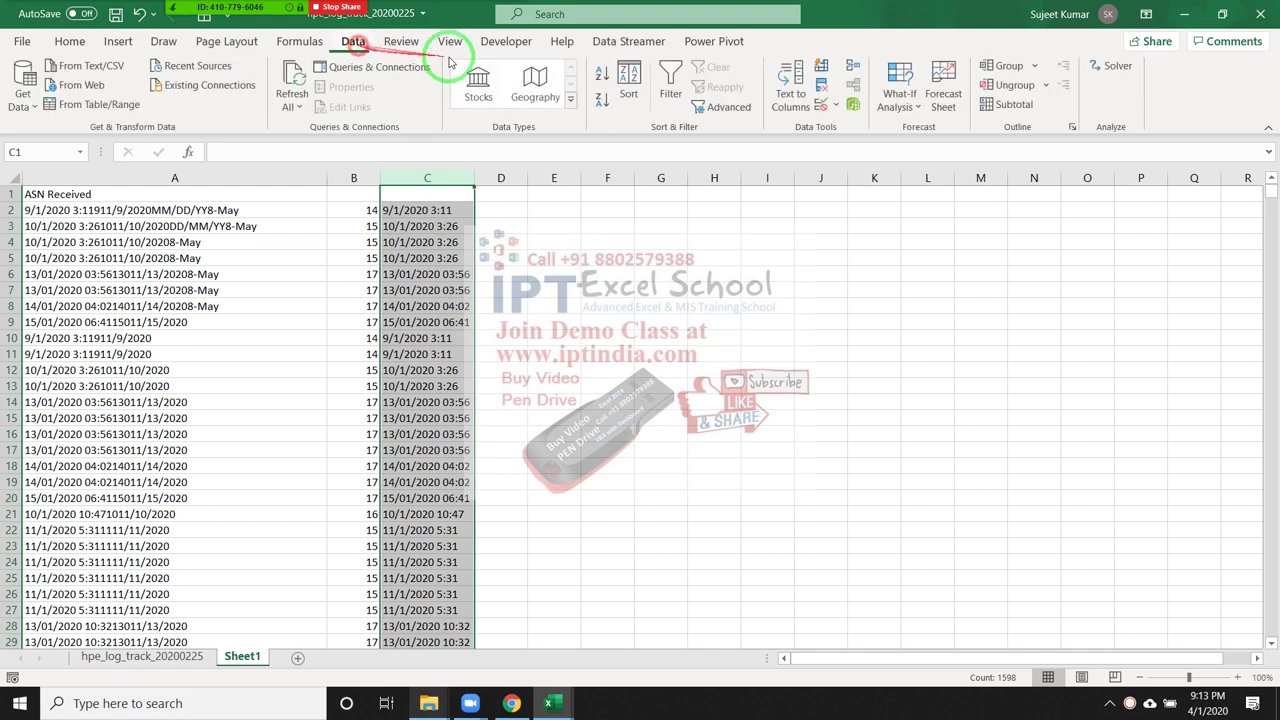
click(791, 88)
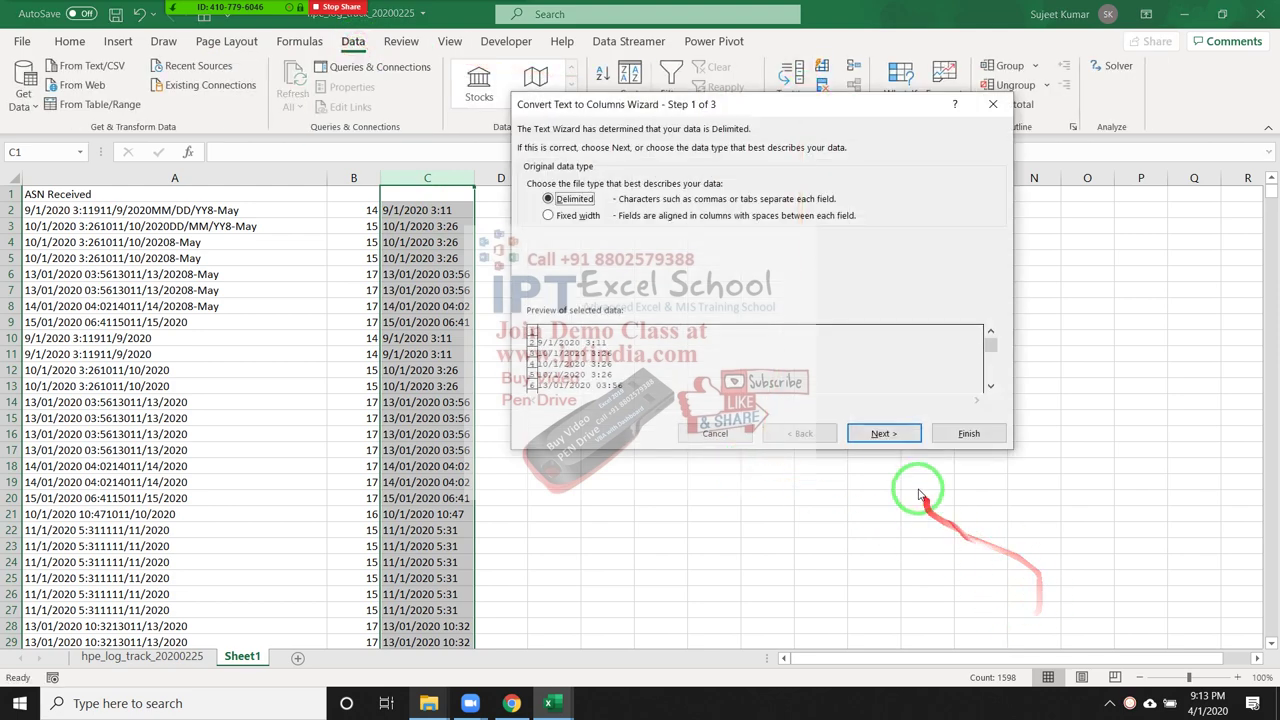
click(882, 433)
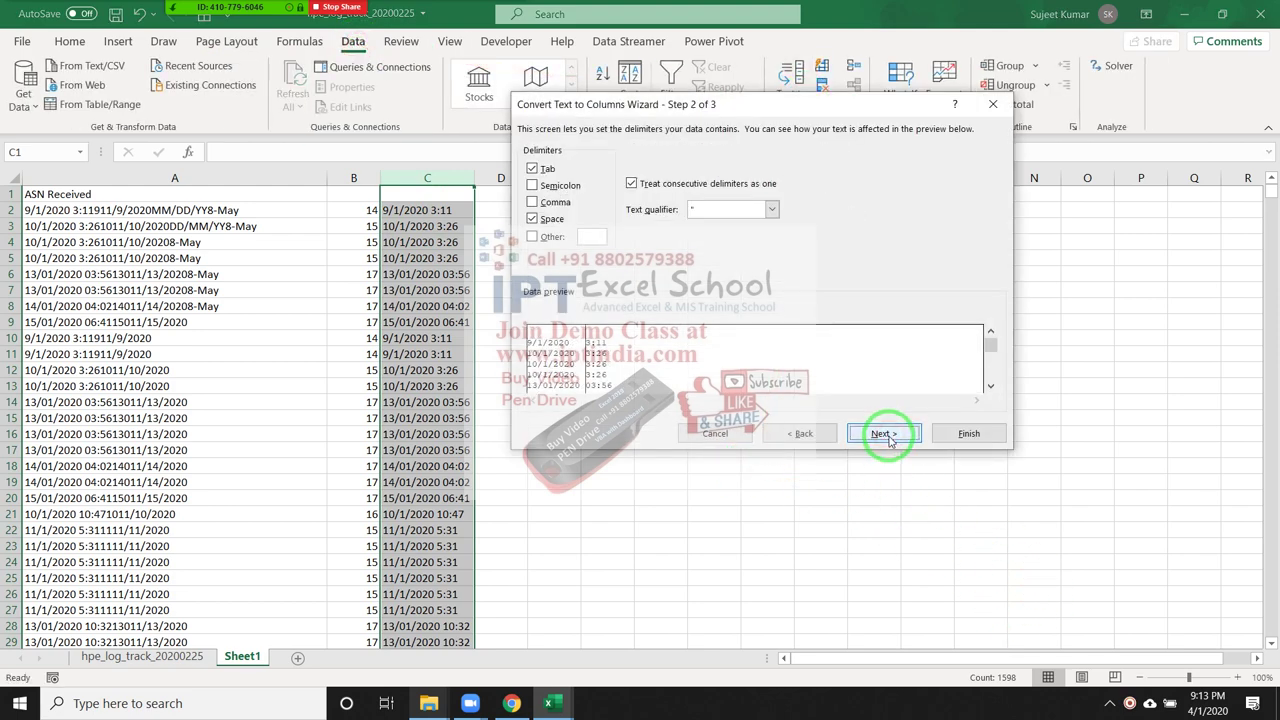
click(886, 437)
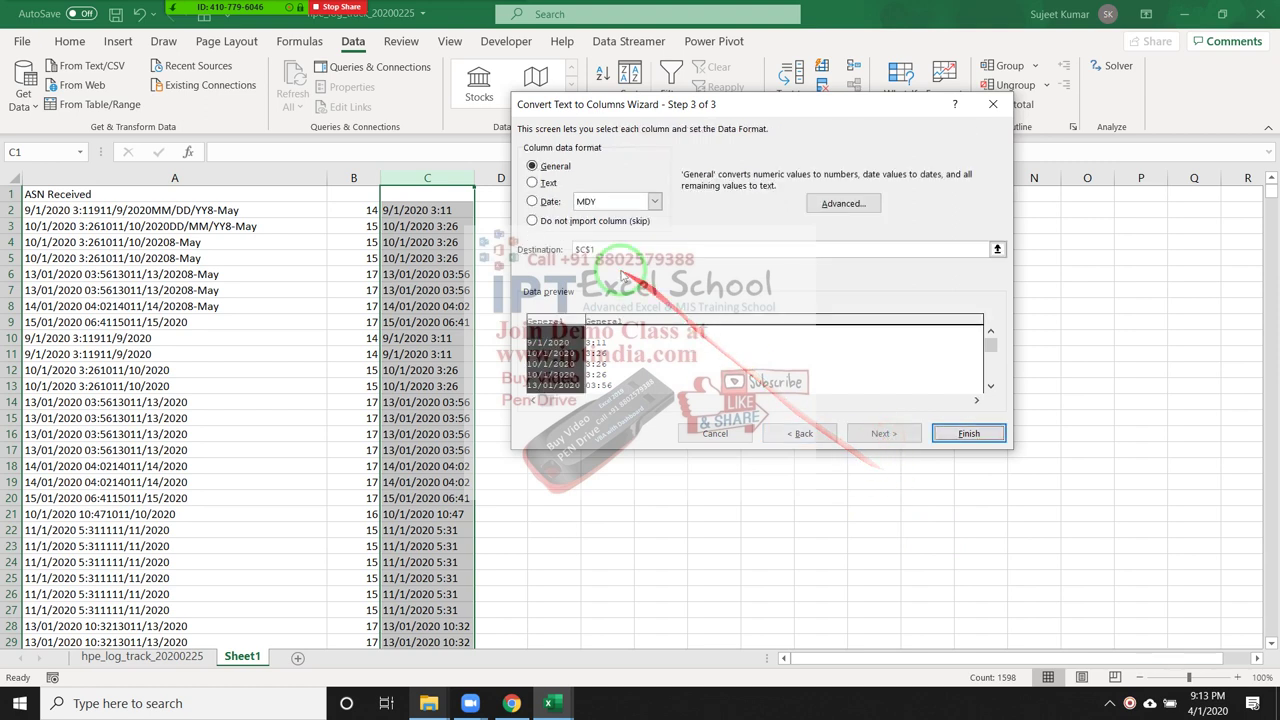
click(549, 201)
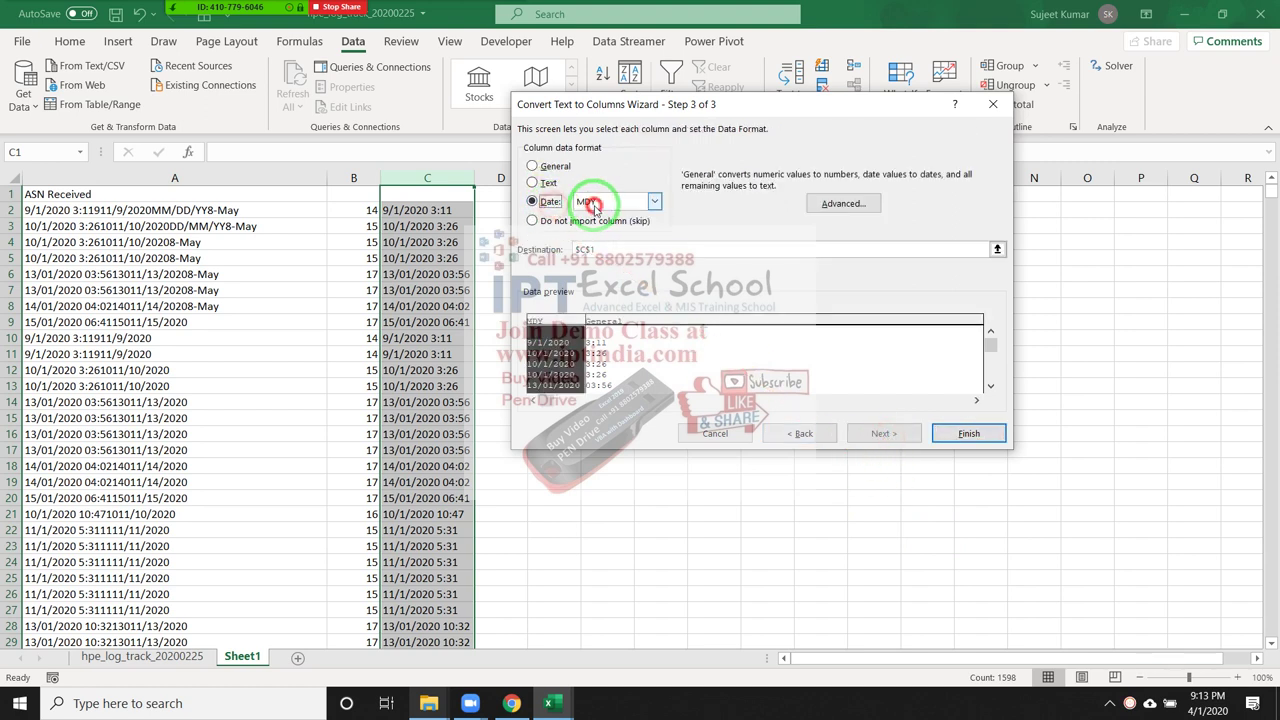
click(600, 201)
click(596, 229)
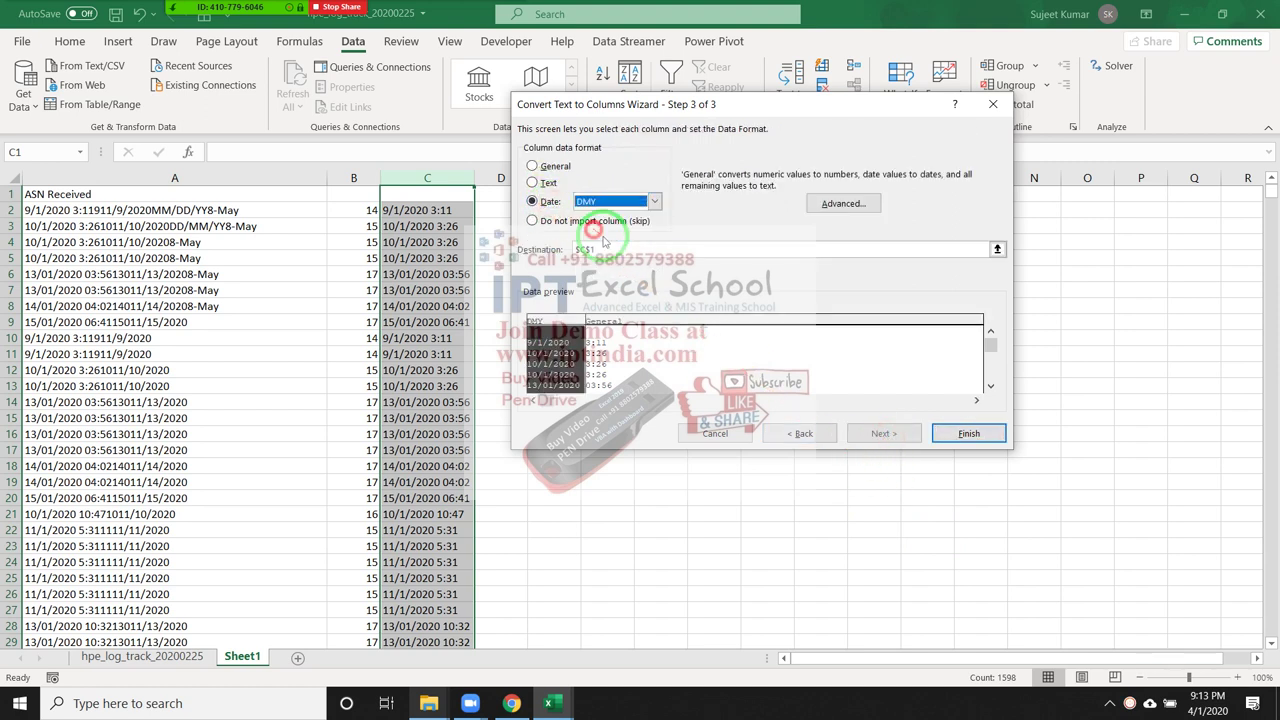
click(951, 436)
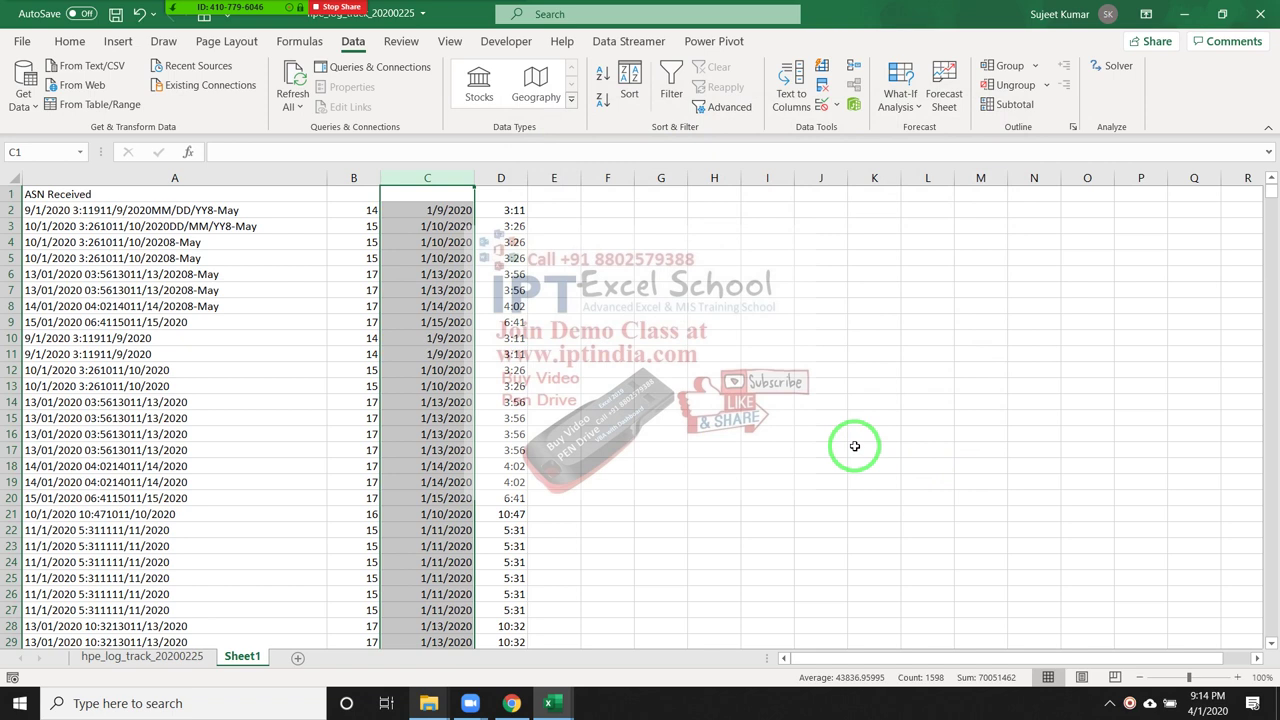
Apply the d-mmm-yy date format (e.g. 9-Jan-20) from C2 to the last date
key(Down)
key(Right)
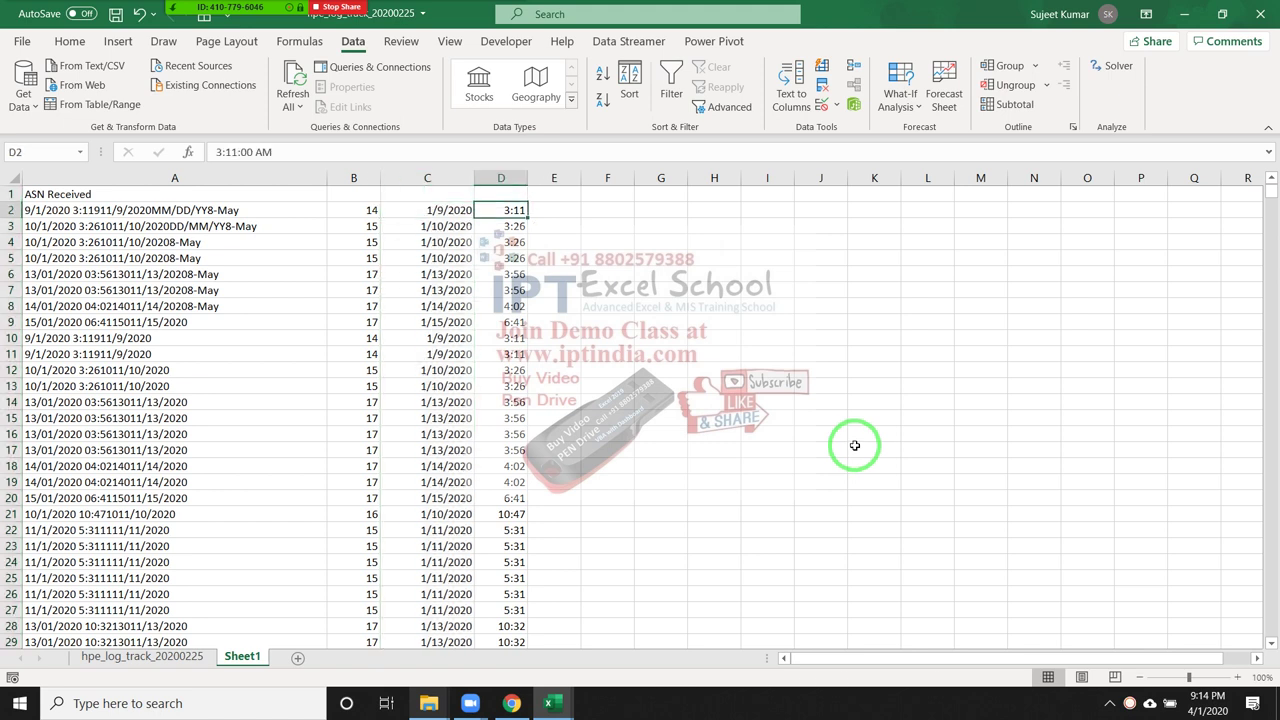
key(ctrl+z)
key(ctrl+y)
key(ctrl+shift+Down)
key(ctrl+shift+3)
key(ctrl+BackSpace)
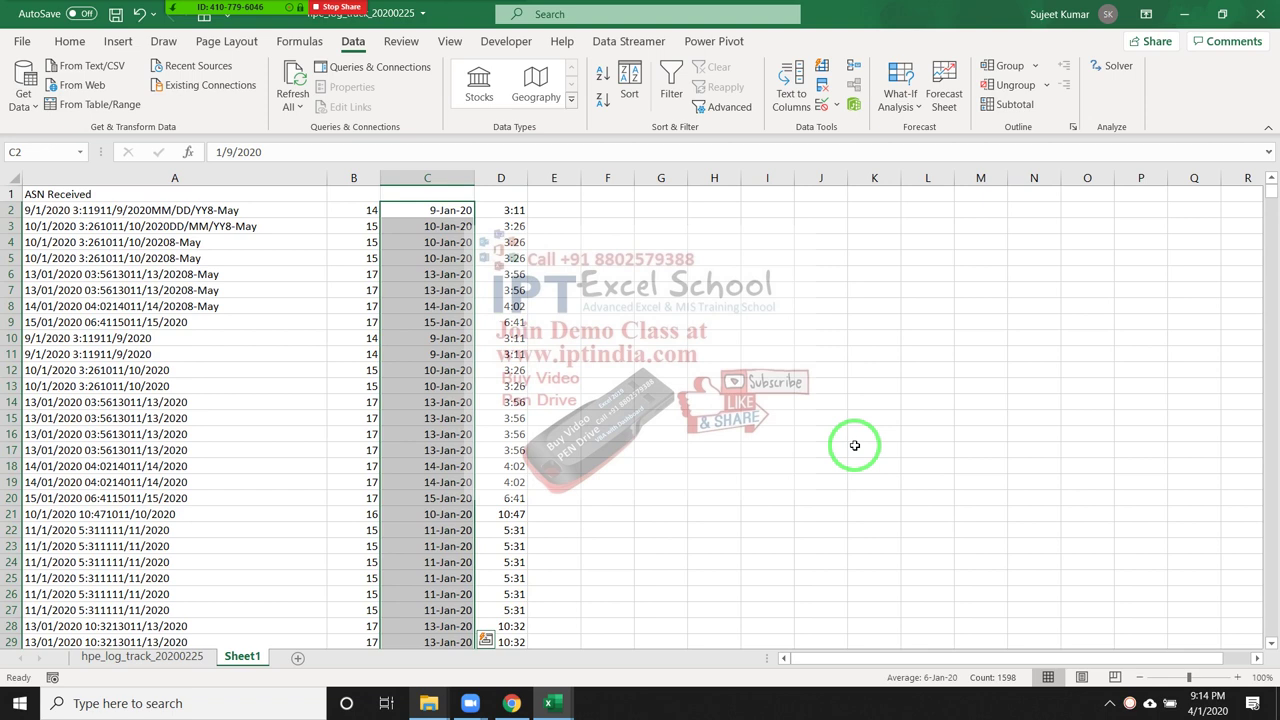
Move down column A and open A7's full text for inspection
key(Left)
key(Down)
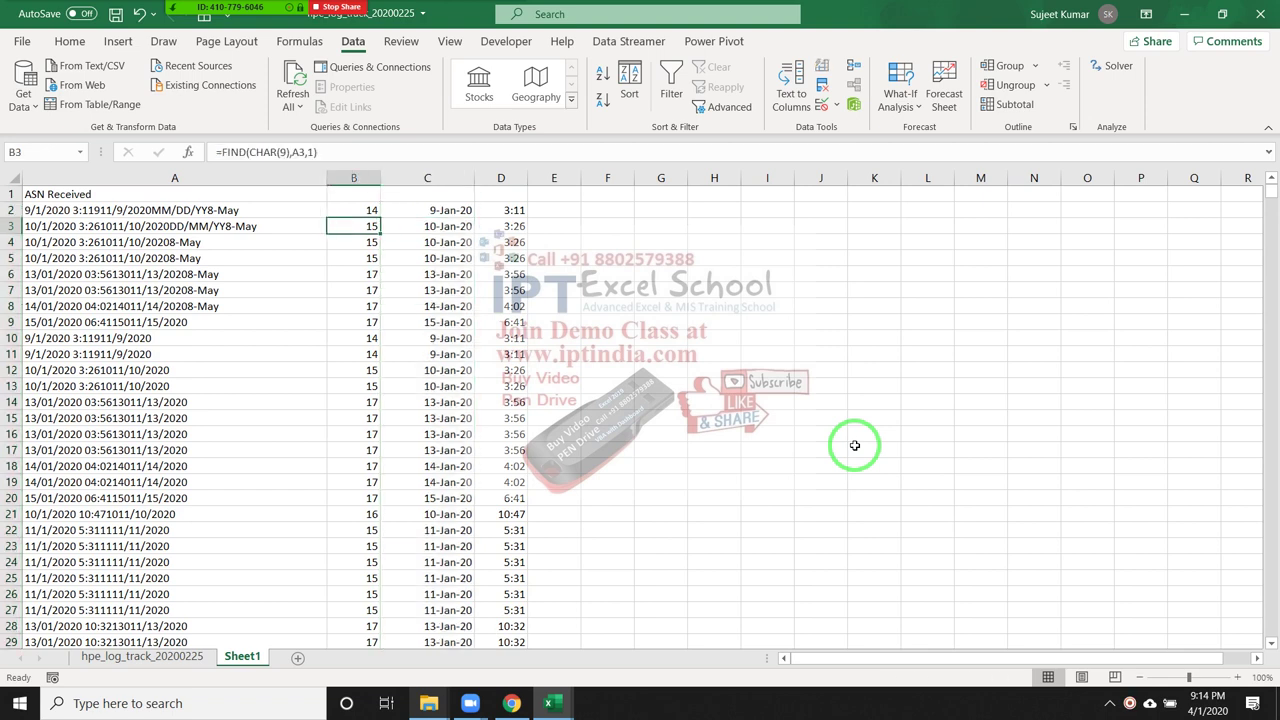
key(Left)
key(Down)
key(Down)
key(Down)
key(Down)
key(F2)
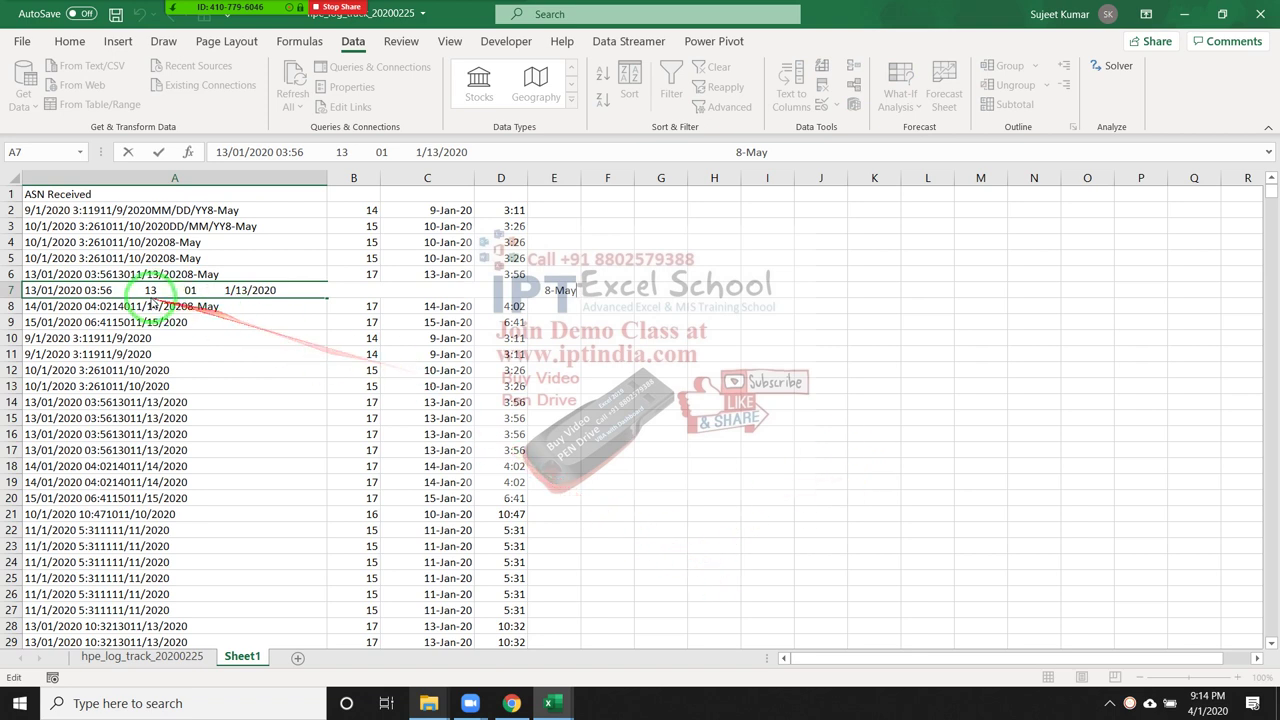
Highlight the gap after A7's time and enter =CODE(I5) in I6, which returns 9
drag(113, 290, 145, 290)
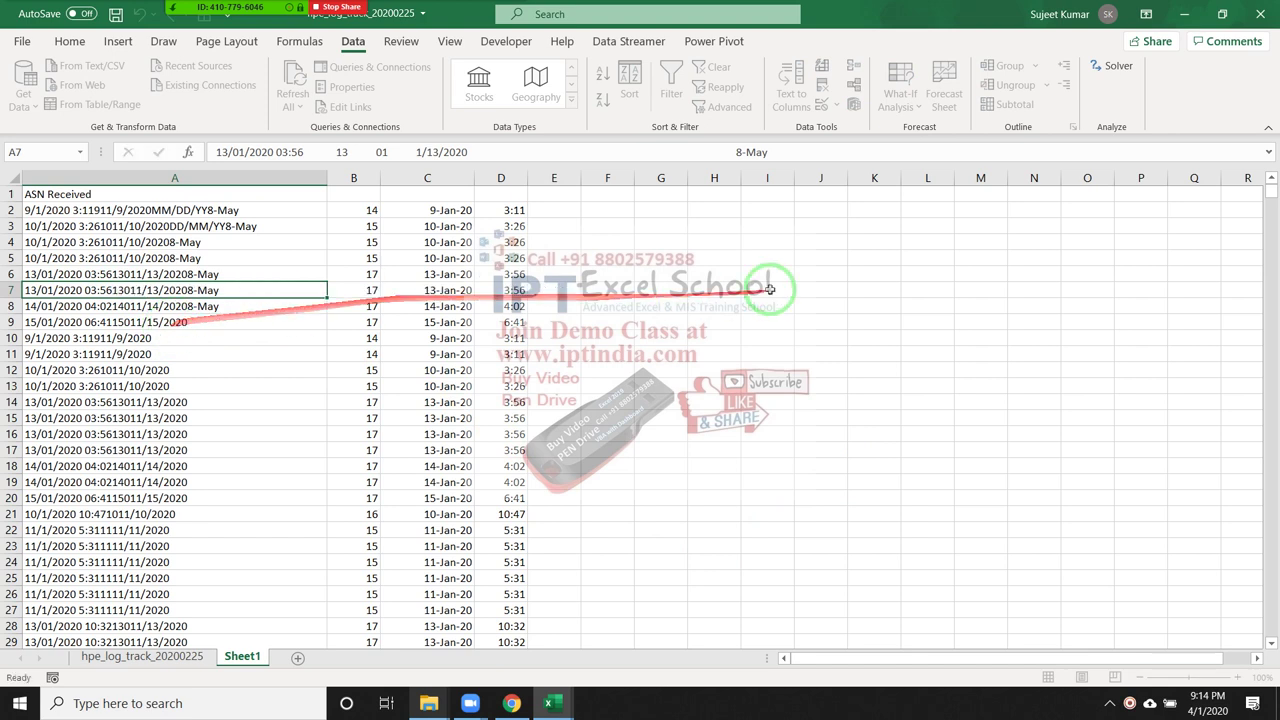
click(760, 257)
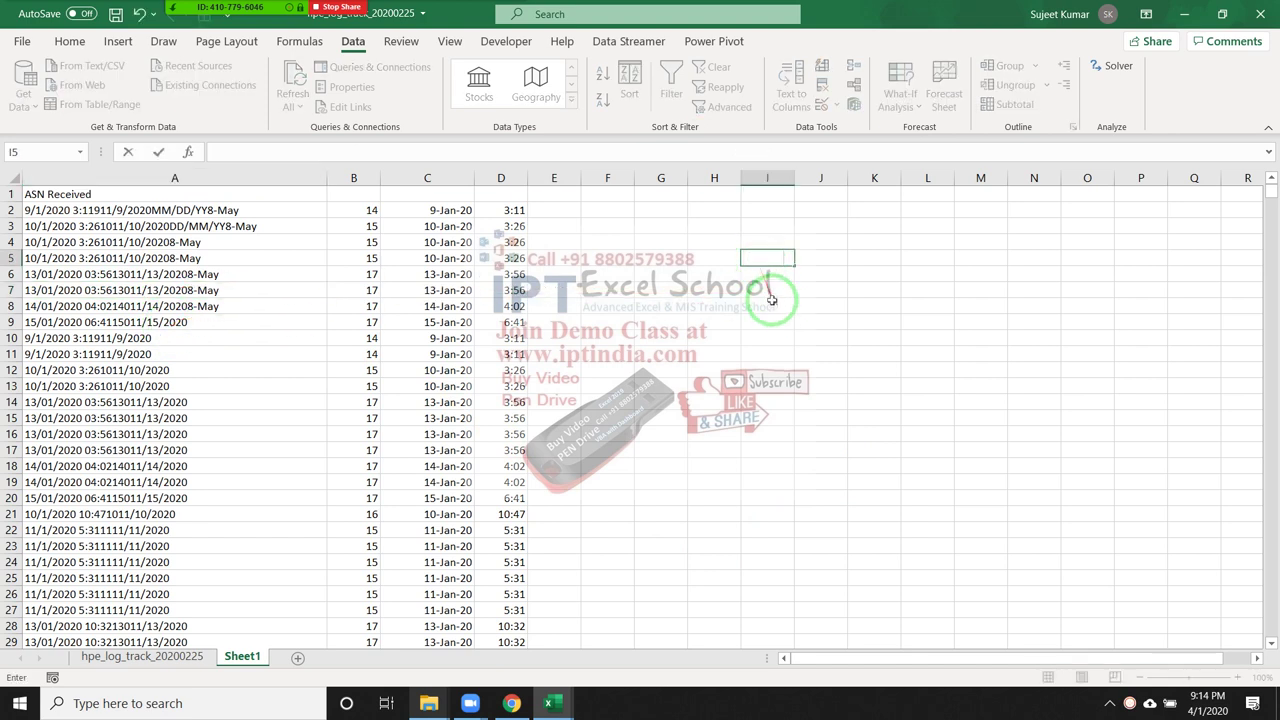
click(760, 274)
text(=)
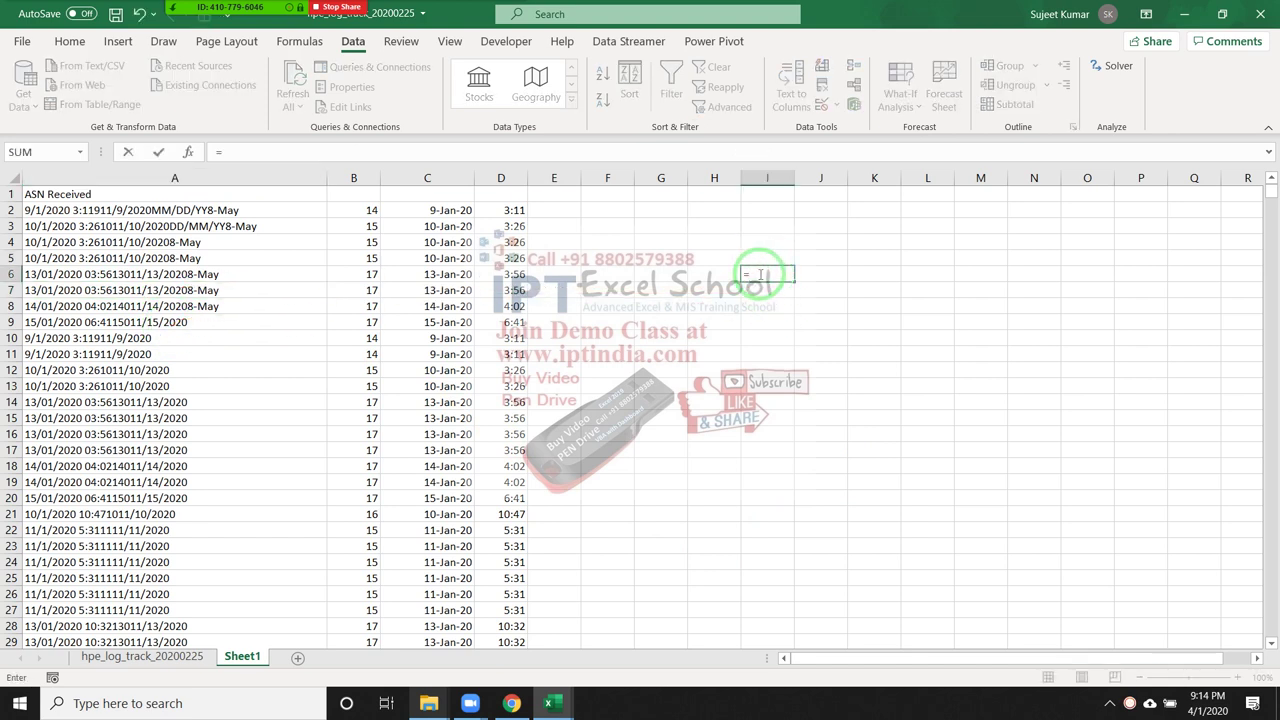
text(code()
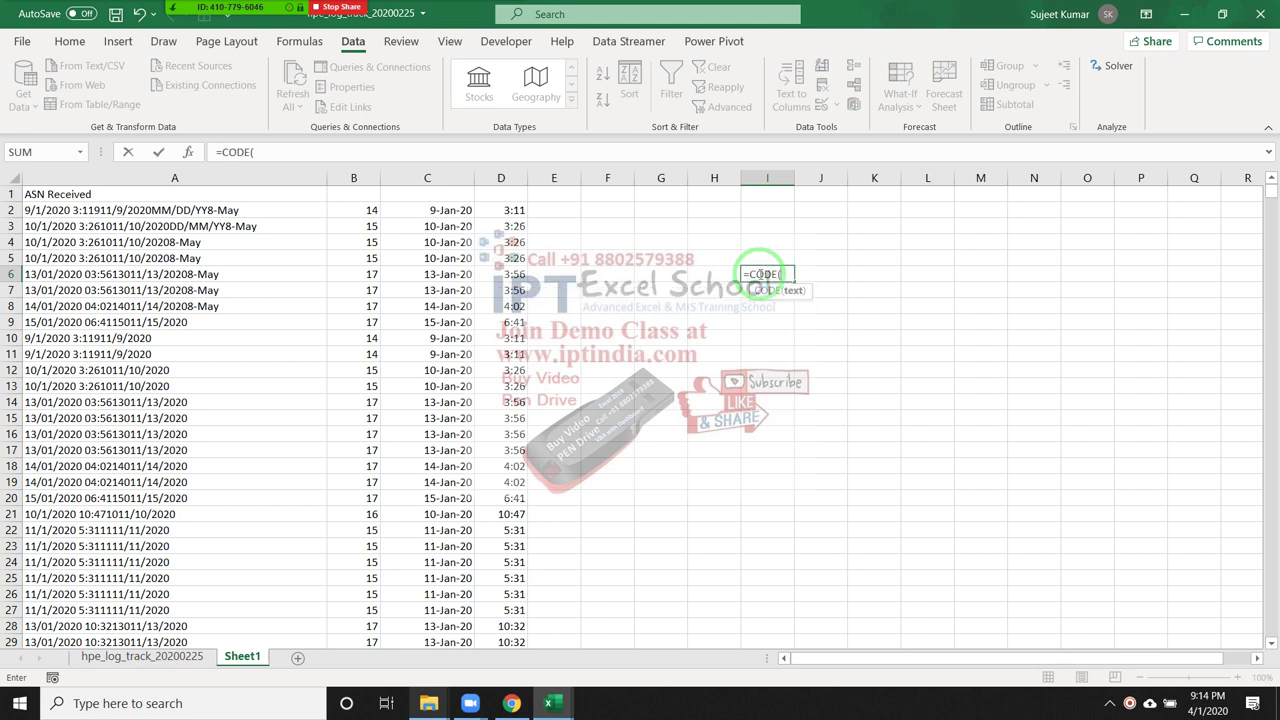
text(i5))
key(Return)
click(760, 274)
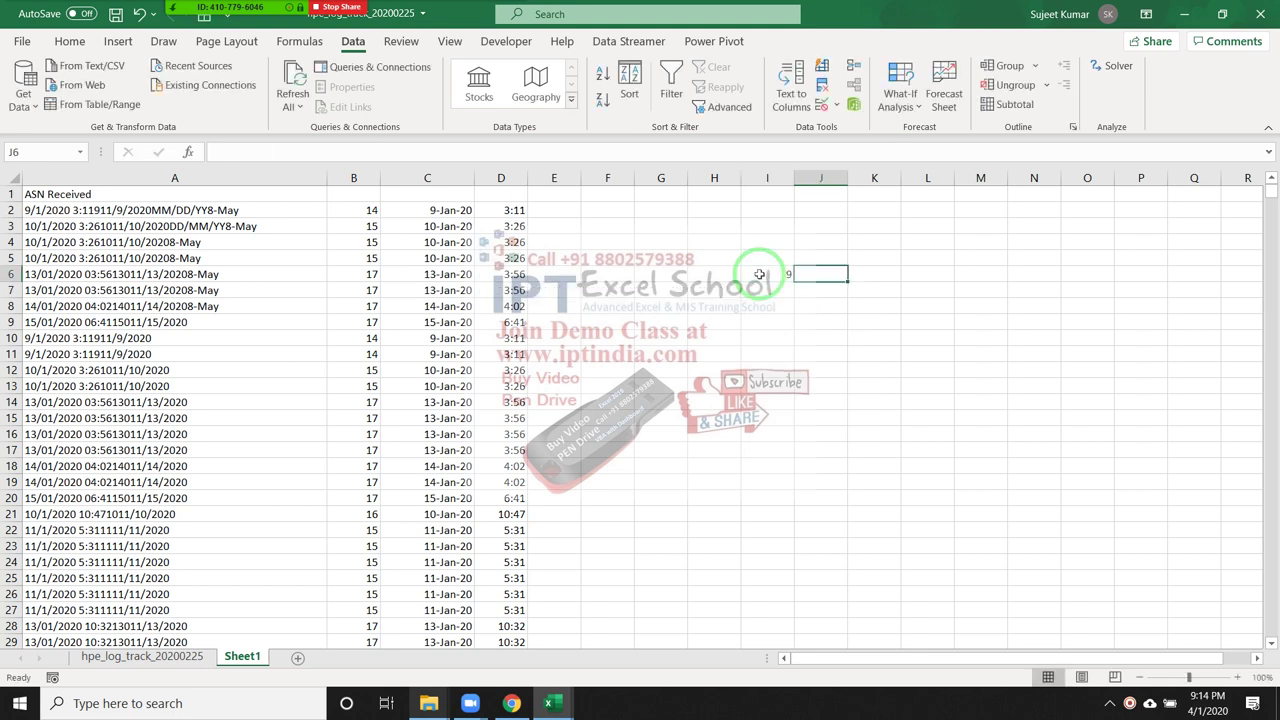
key(Left)
key(Left)
key(Left)
key(Left)
key(Left)
key(Left)
key(Left)
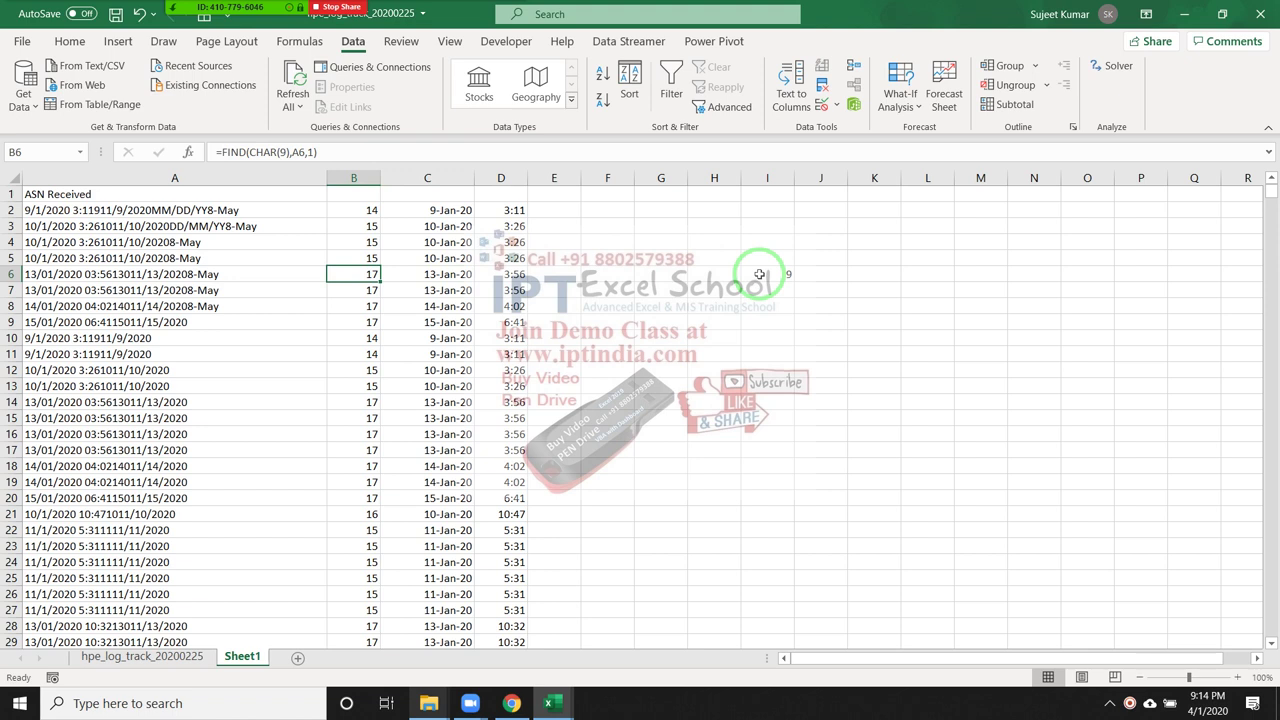
Undo the CODE formula, the 9-Jan-20 format and the Text to Columns split, then cancel the copy
key(ctrl+z)
key(ctrl+z)
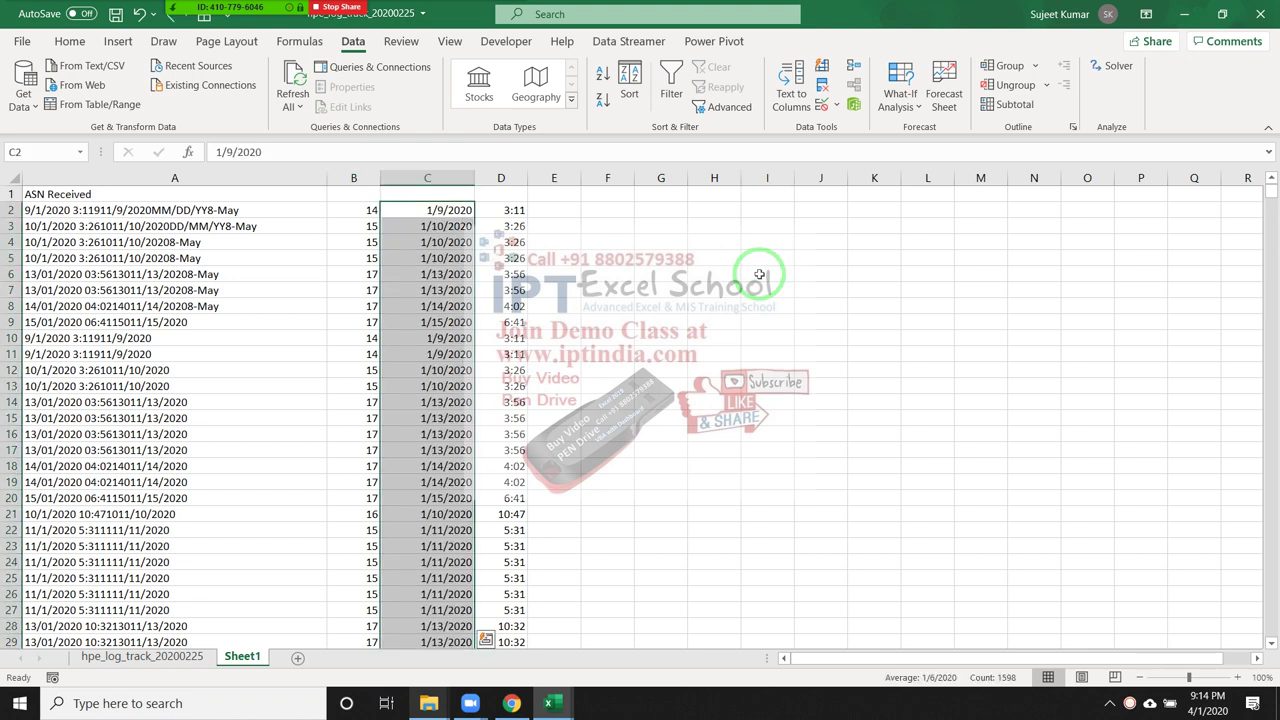
key(ctrl+z)
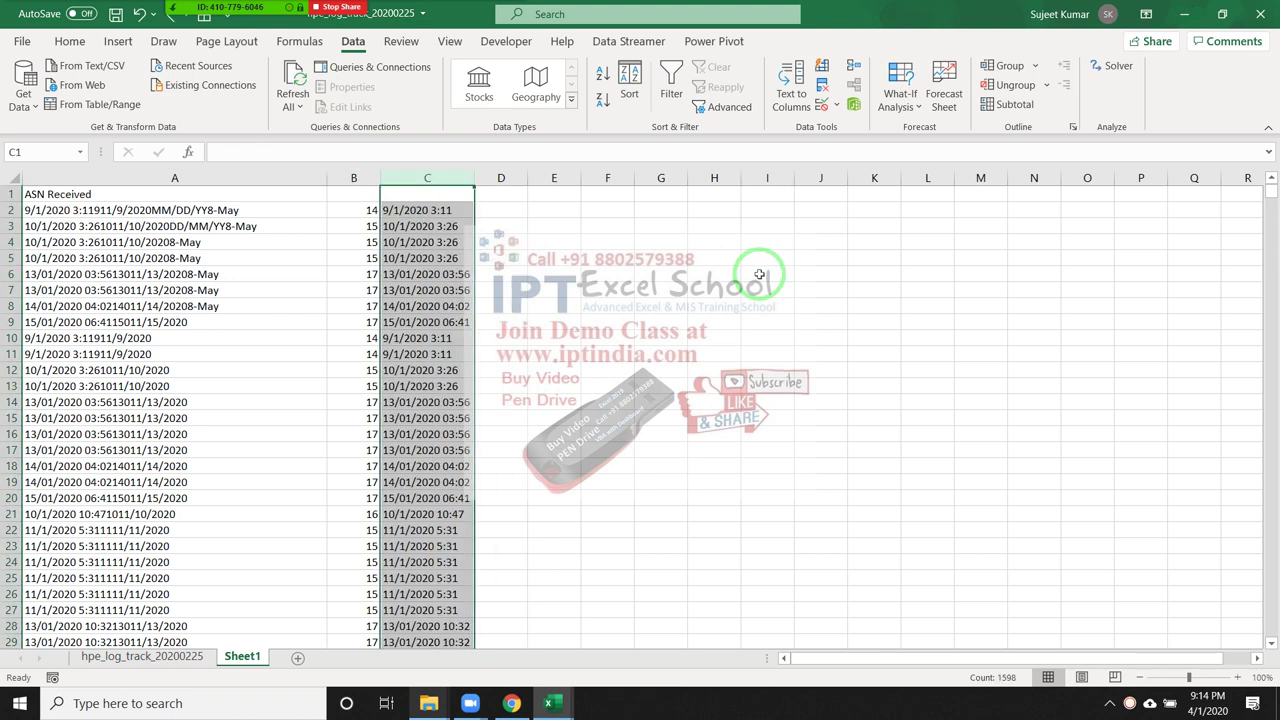
key(ctrl+z)
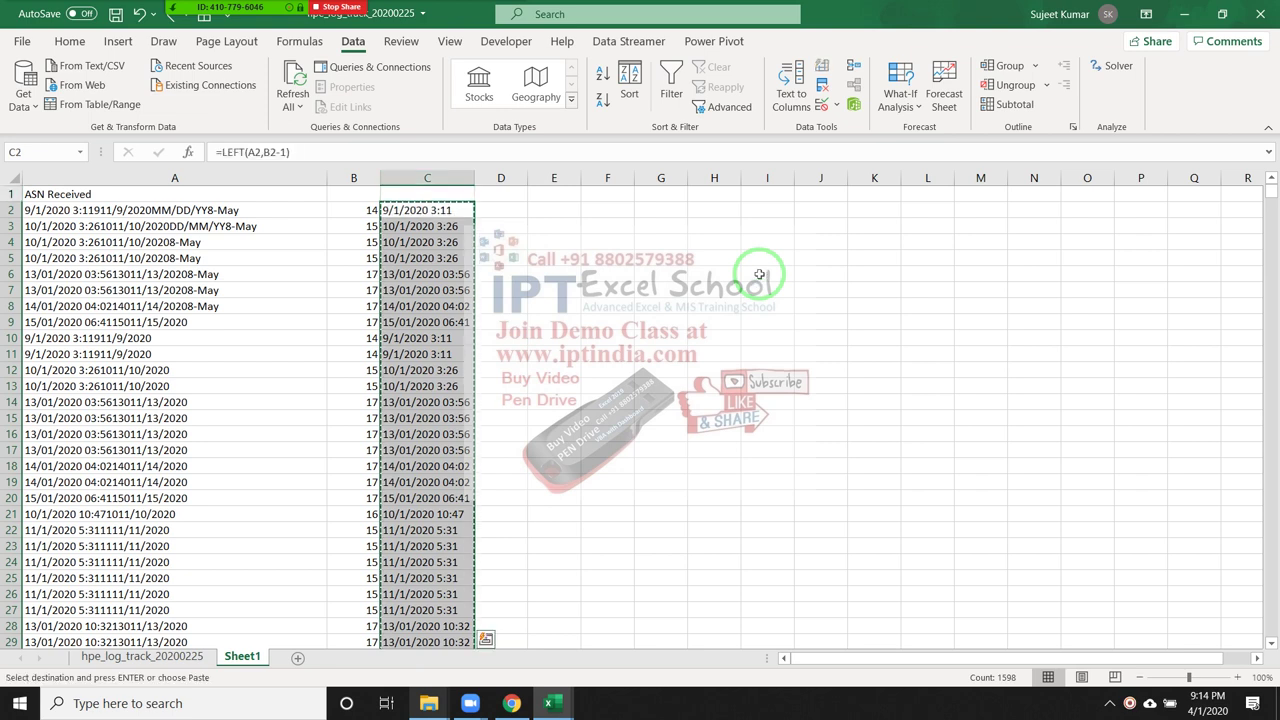
key(Escape)
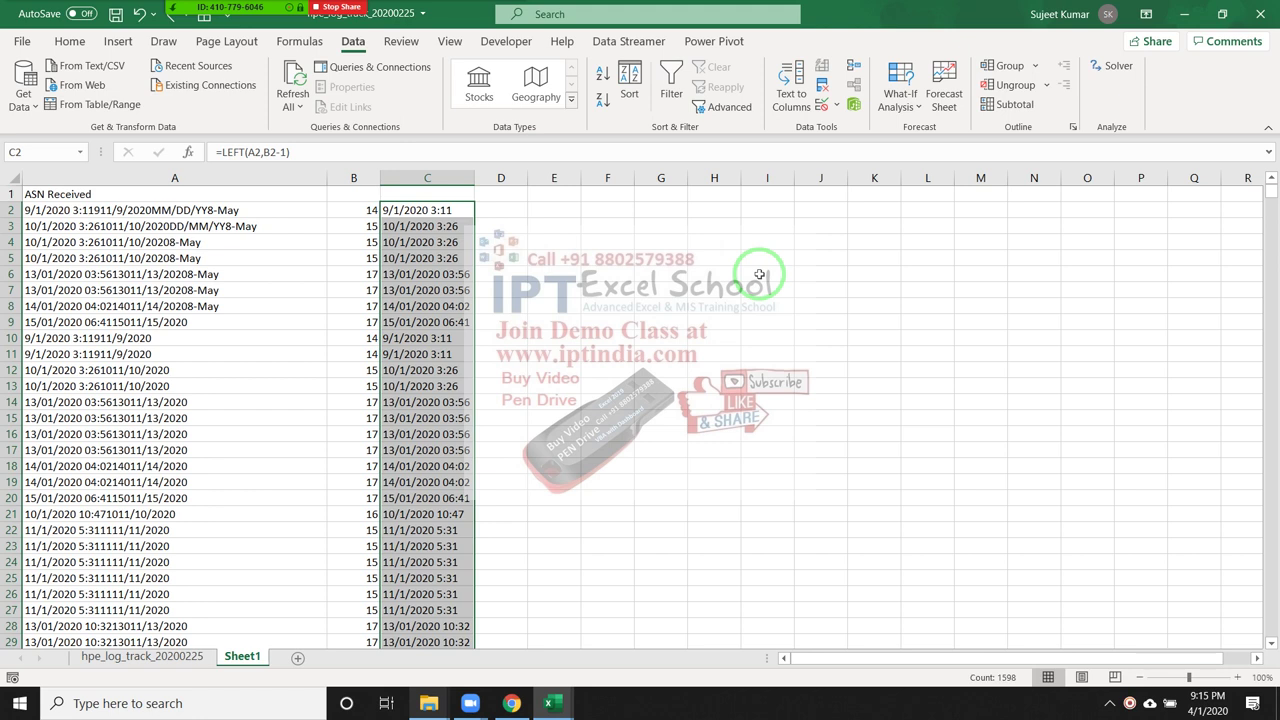
key(Right)
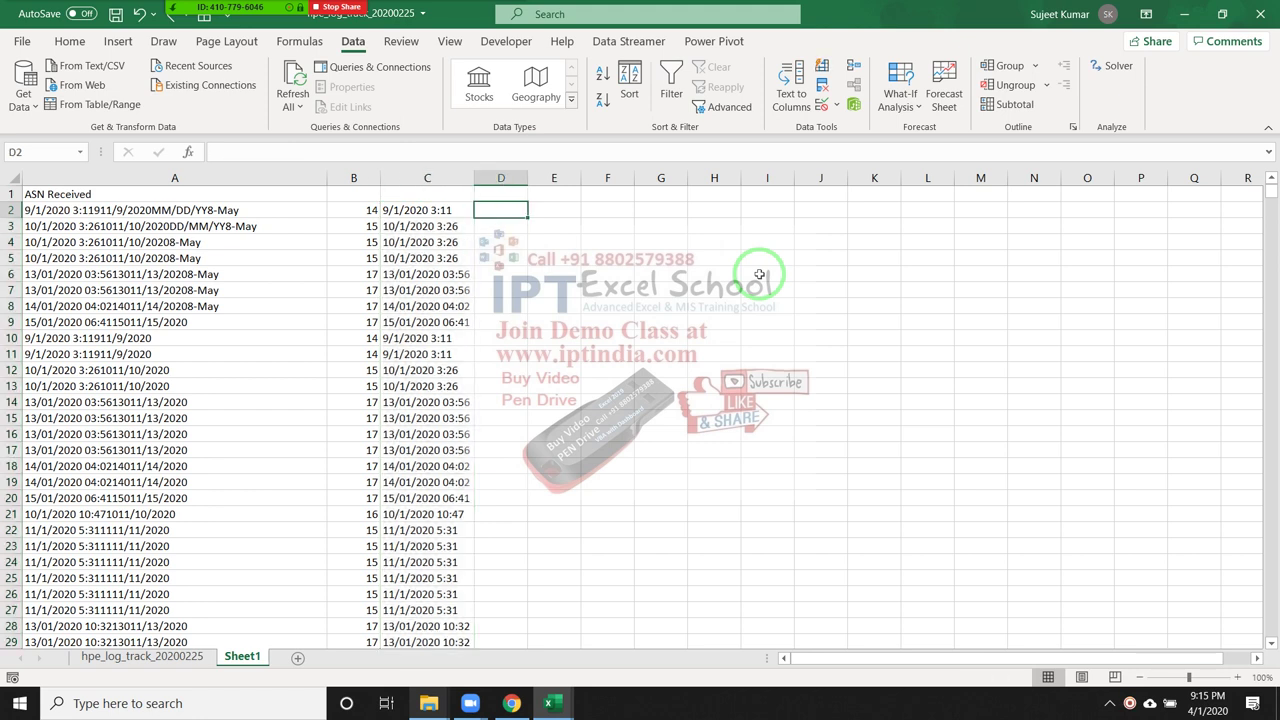
key(Left)
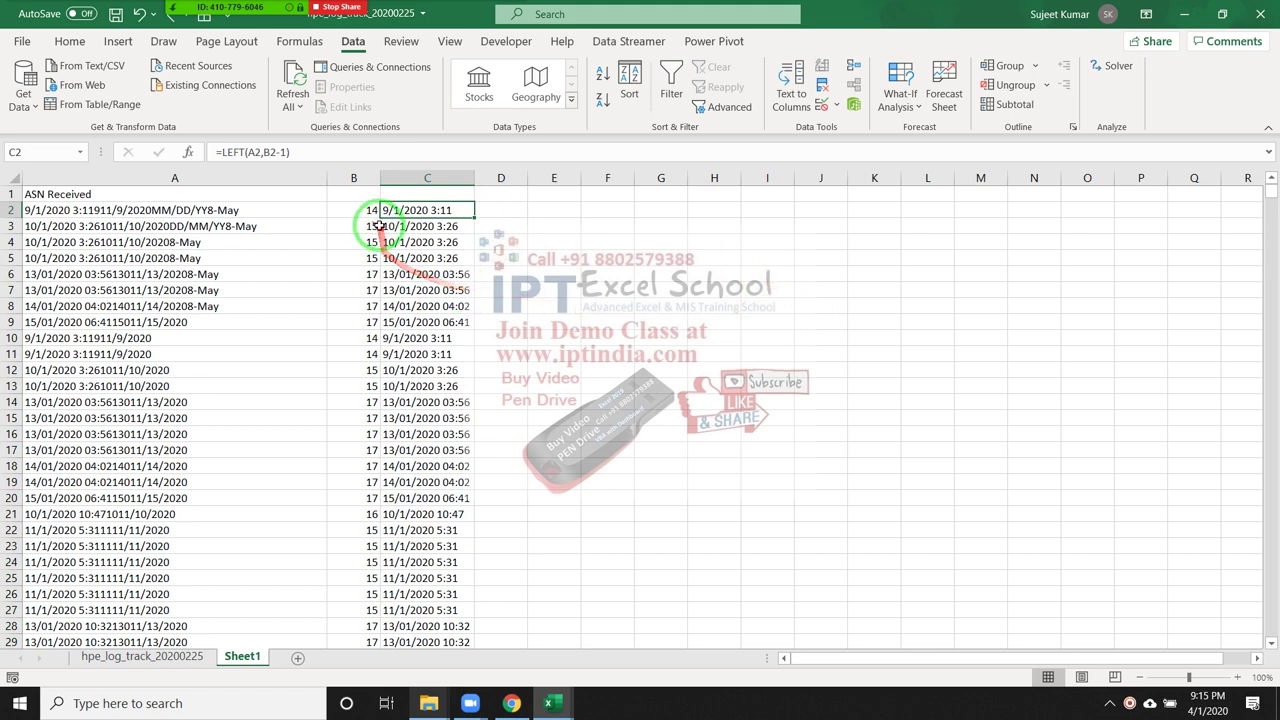
click(505, 210)
text(1)
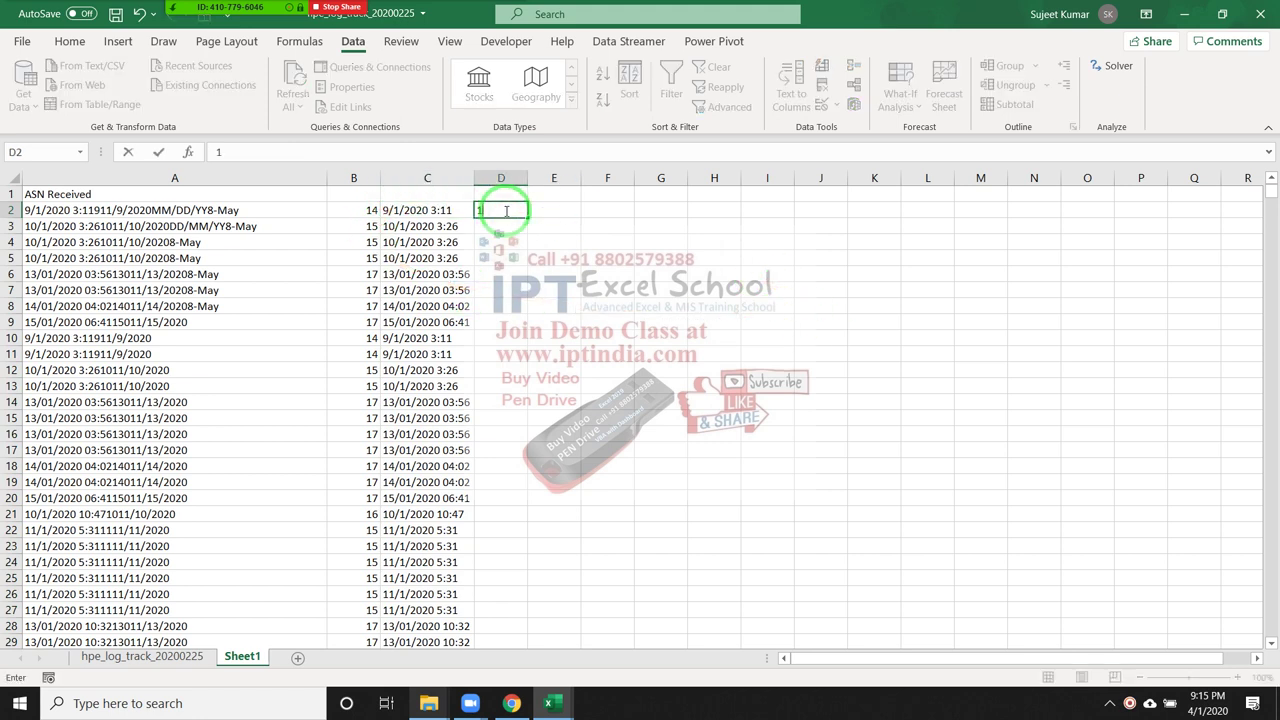
text(/9)
text(/20)
text(20 3)
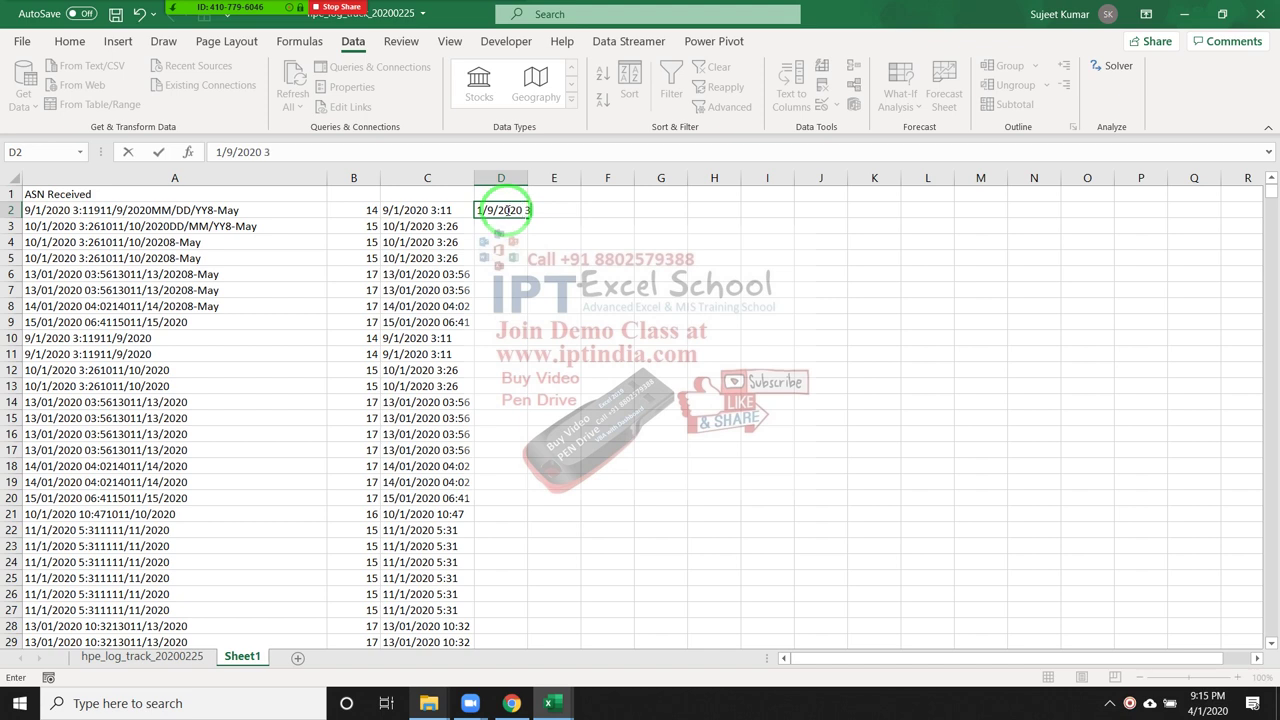
text(:11)
key(Escape)
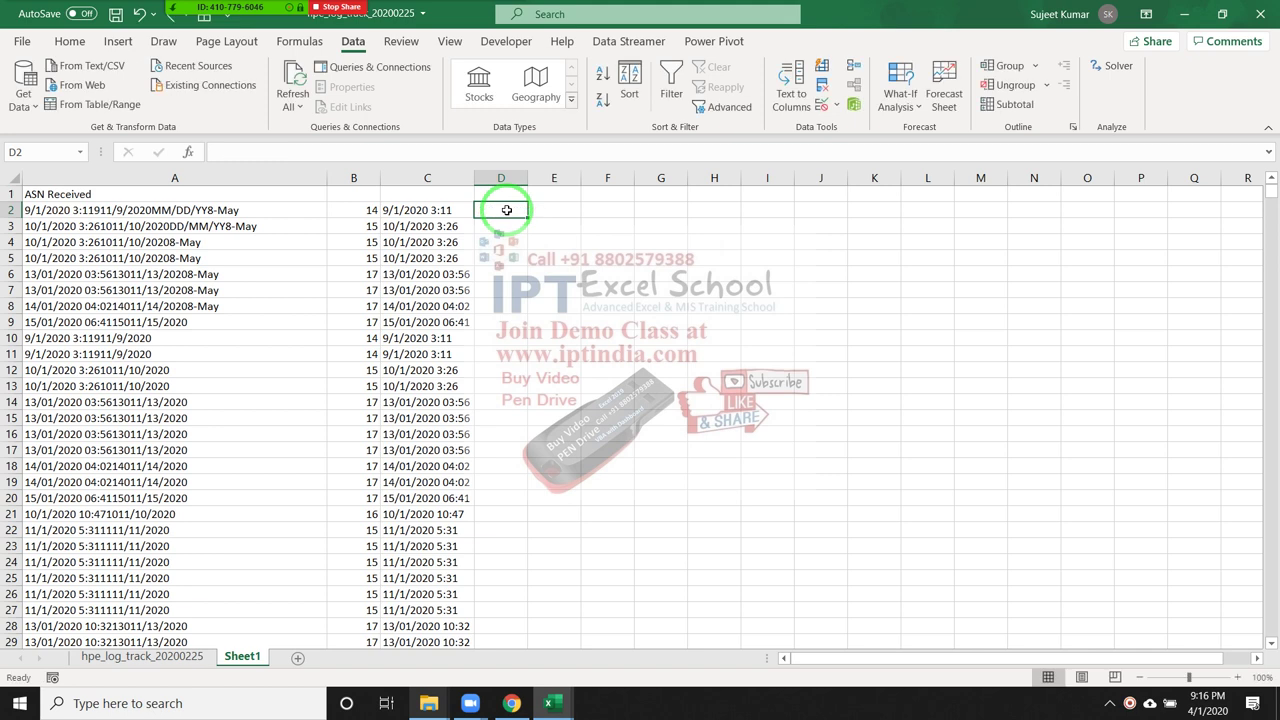
click(400, 210)
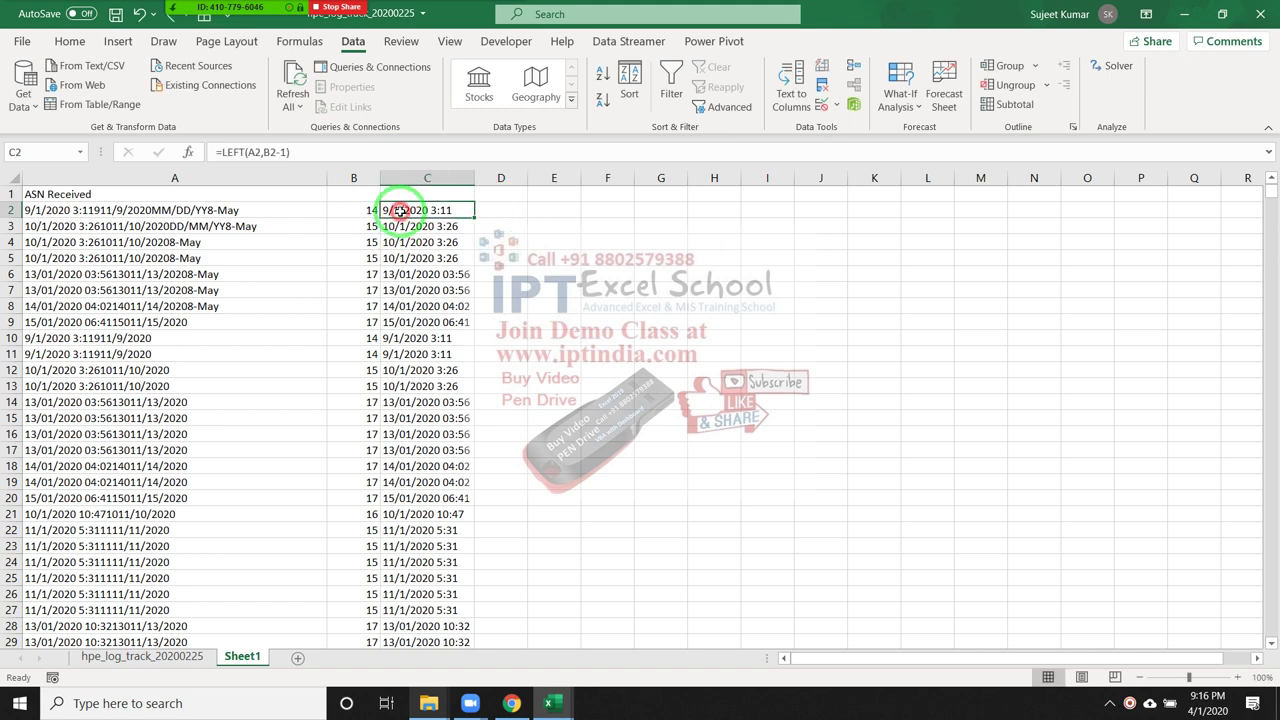
click(413, 273)
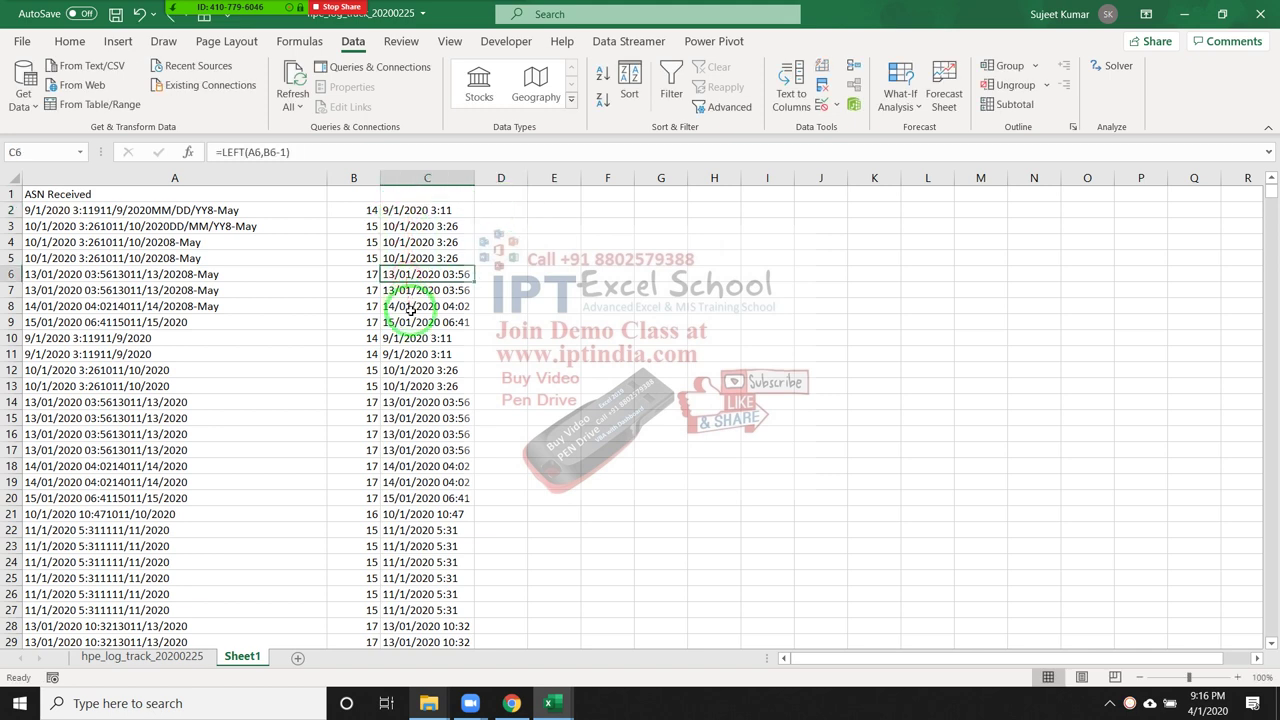
click(413, 418)
click(414, 482)
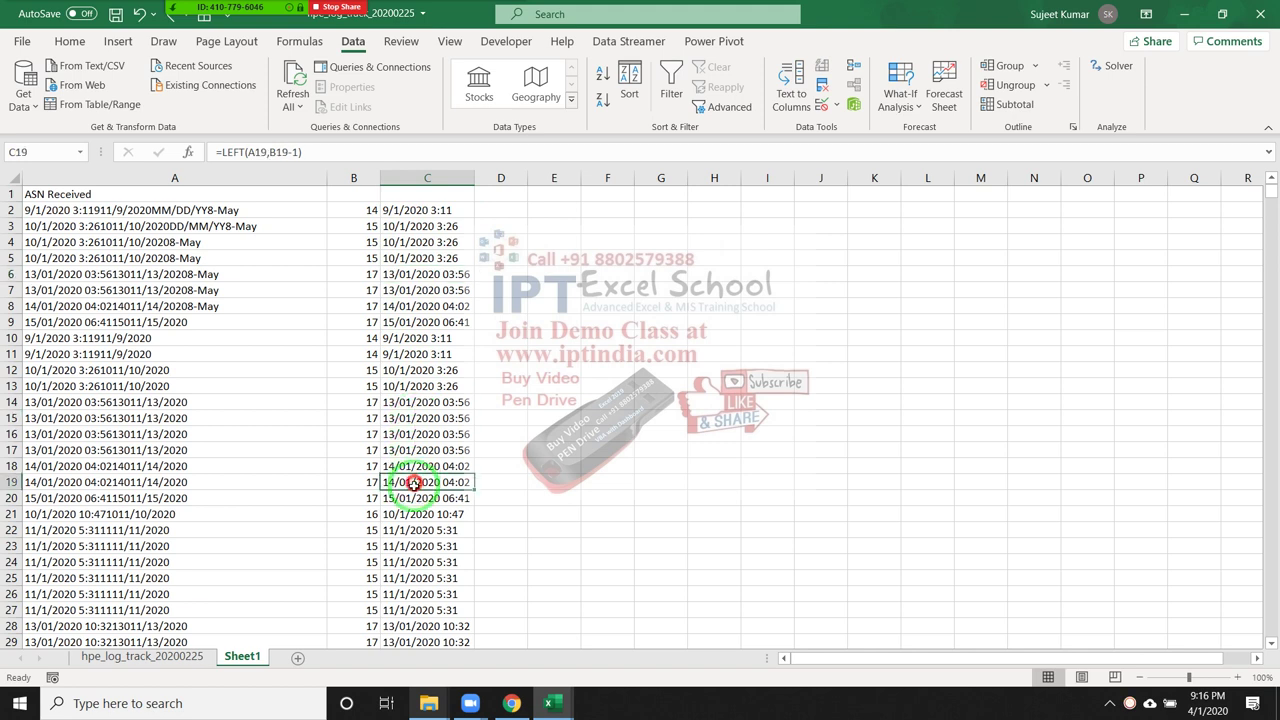
click(420, 514)
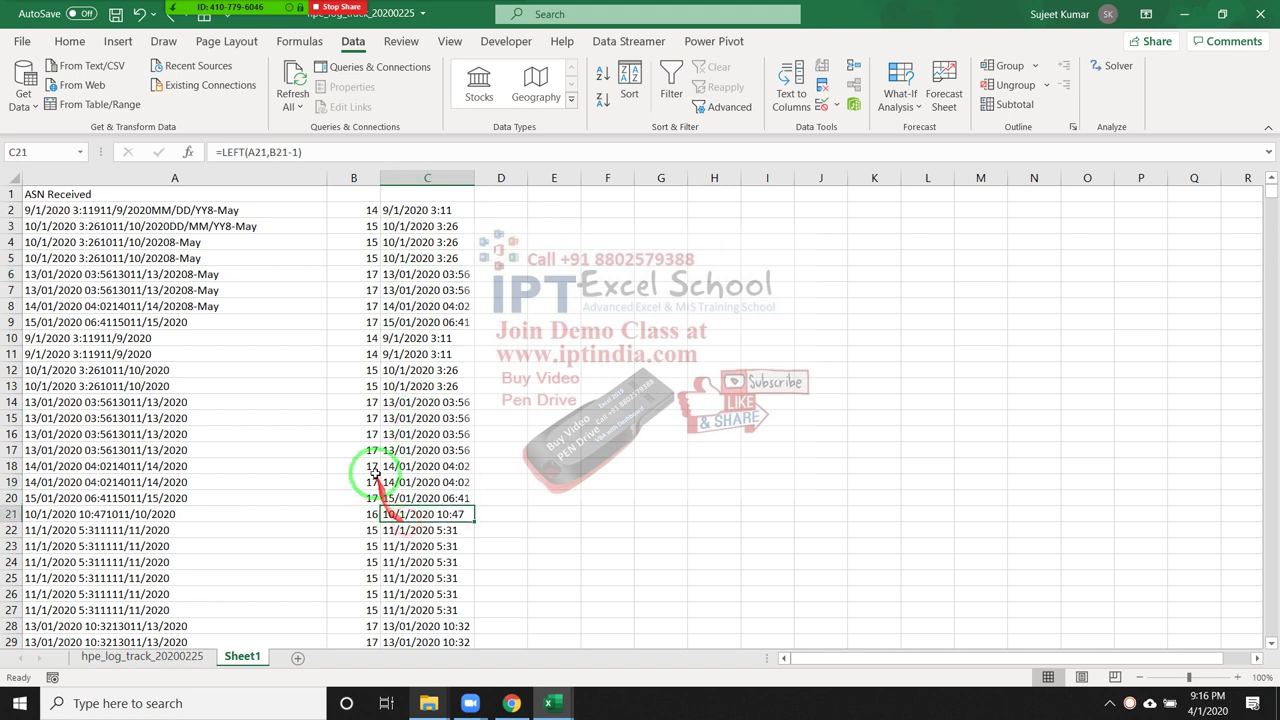
click(390, 210)
click(390, 226)
click(387, 258)
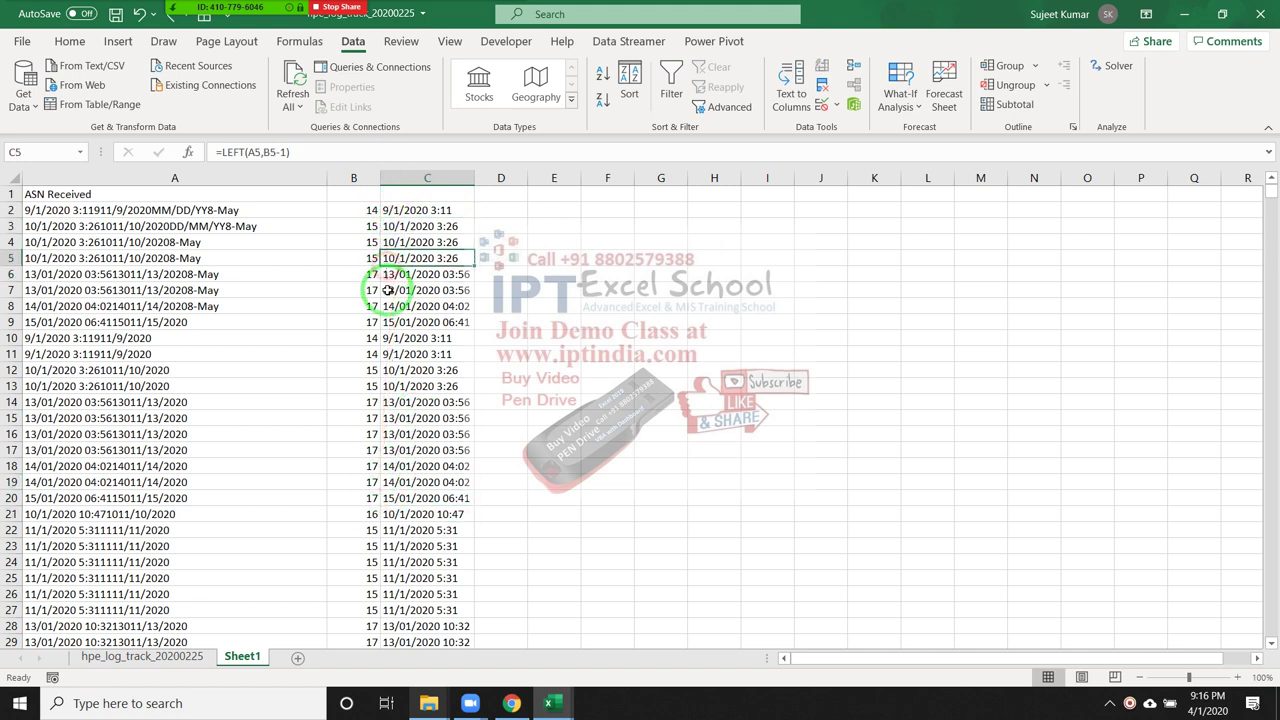
click(400, 338)
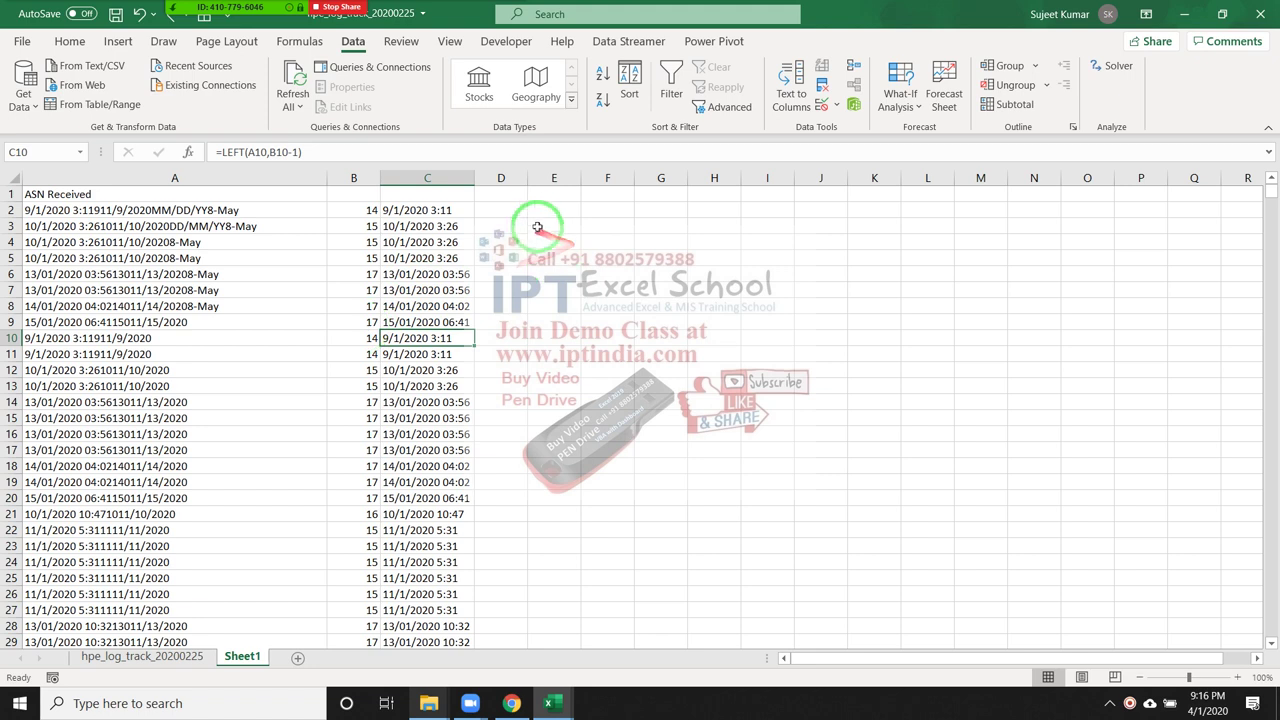
Enter =FIND("/",C2,1) in D2, returning 2 for the first slash
click(513, 208)
text(=)
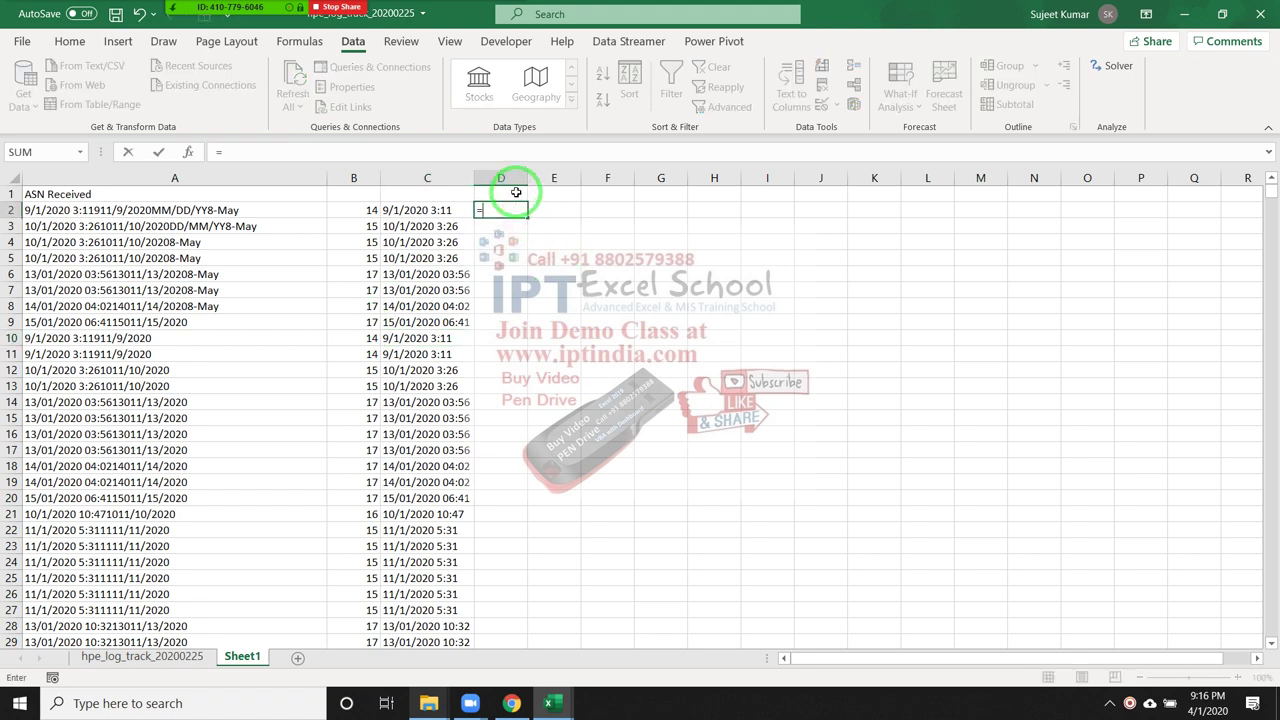
text(find()
key(Tab)
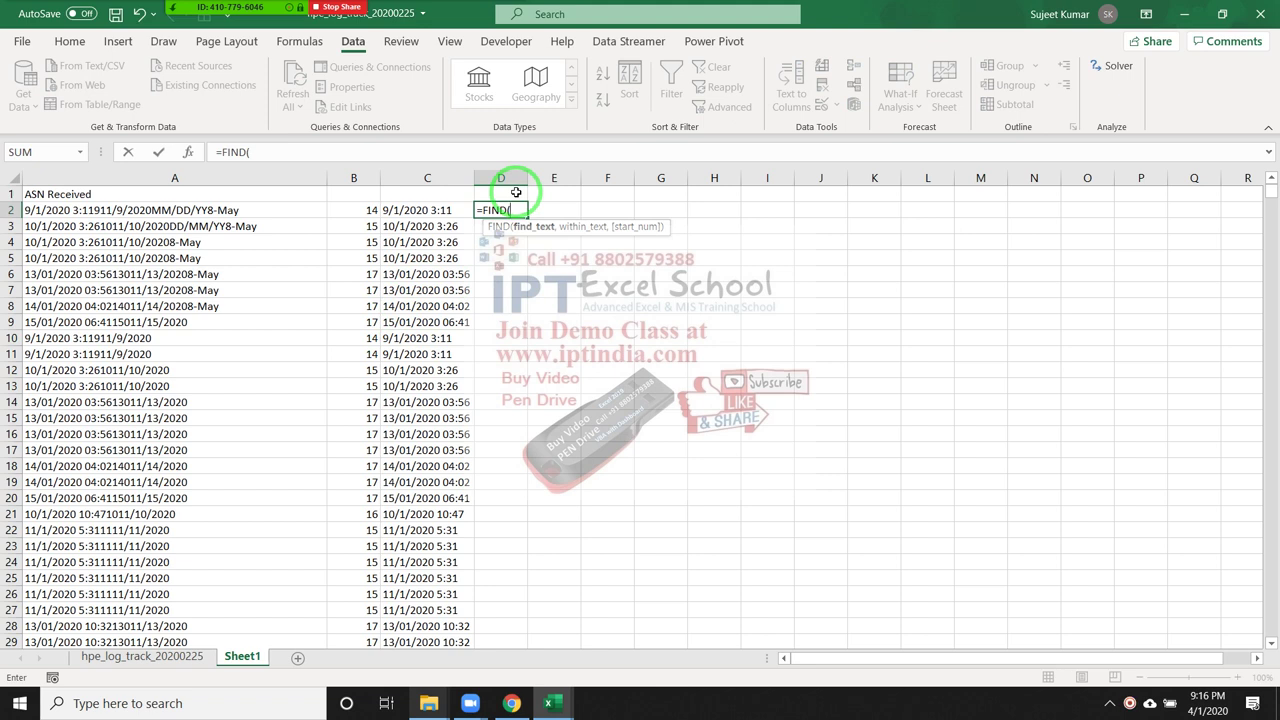
text("/)
key(Return)
key(Return)
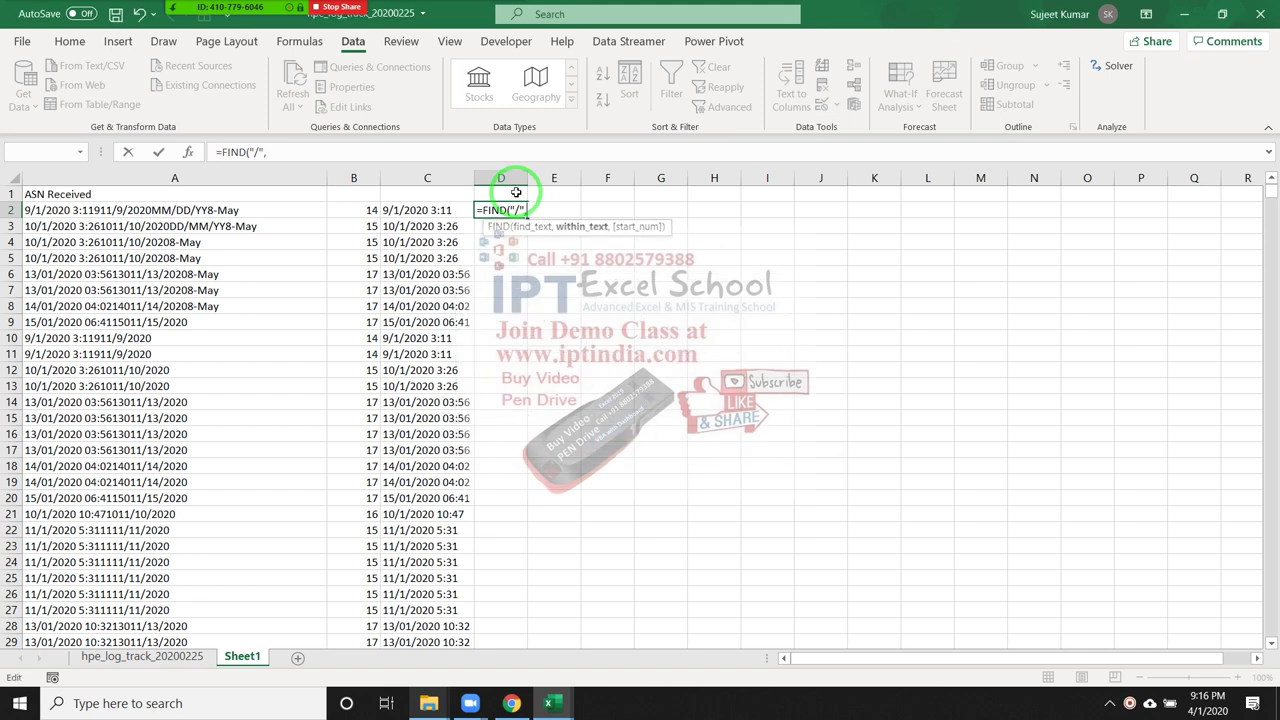
text(,)
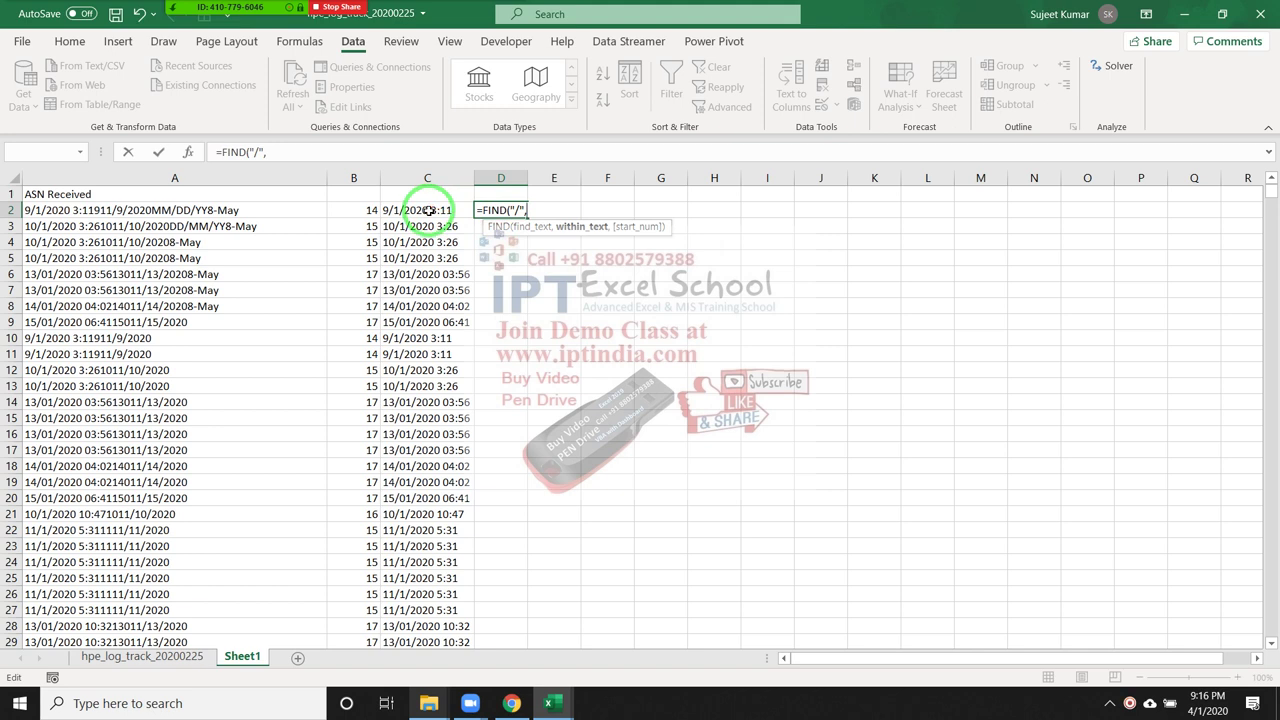
click(427, 210)
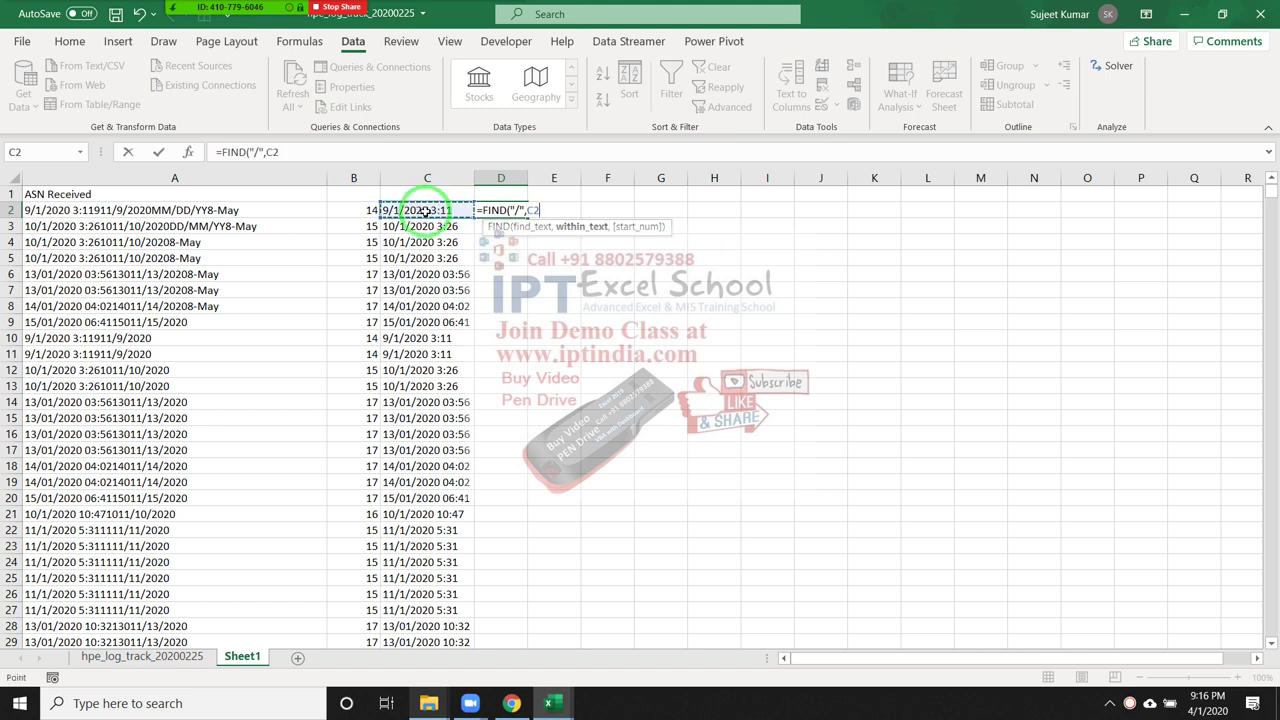
text(,)
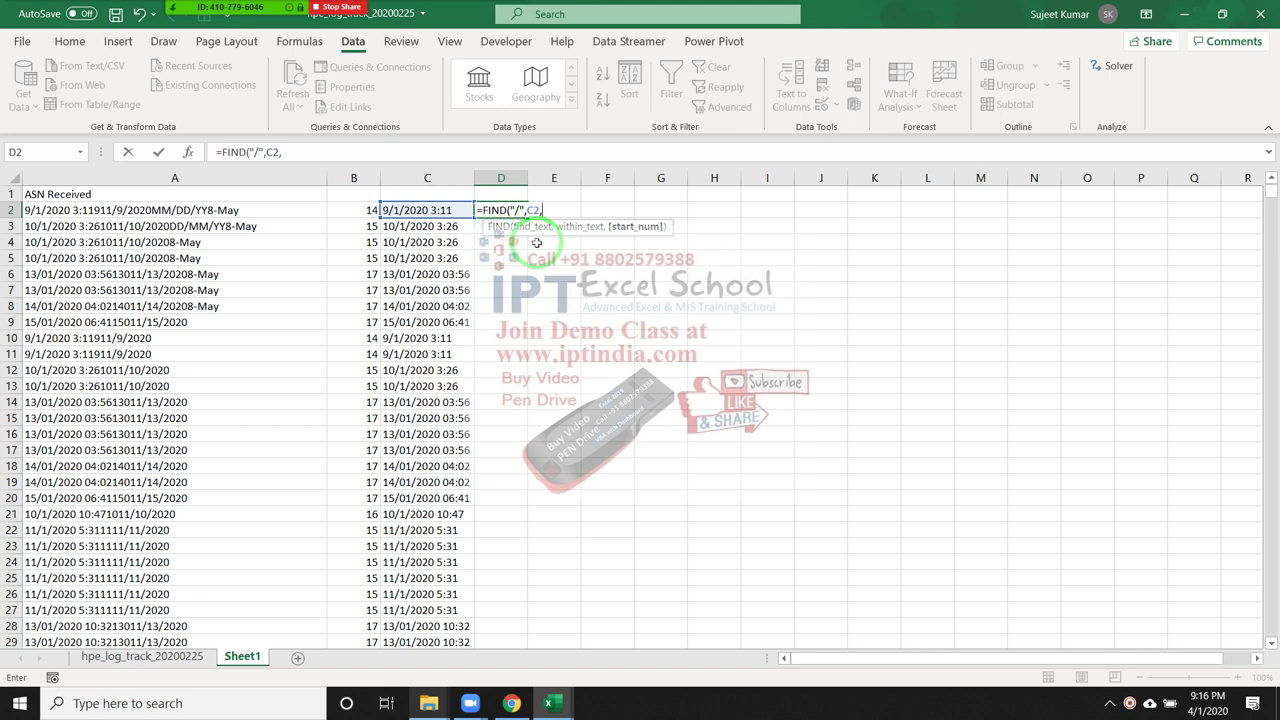
text(1)
key(Return)
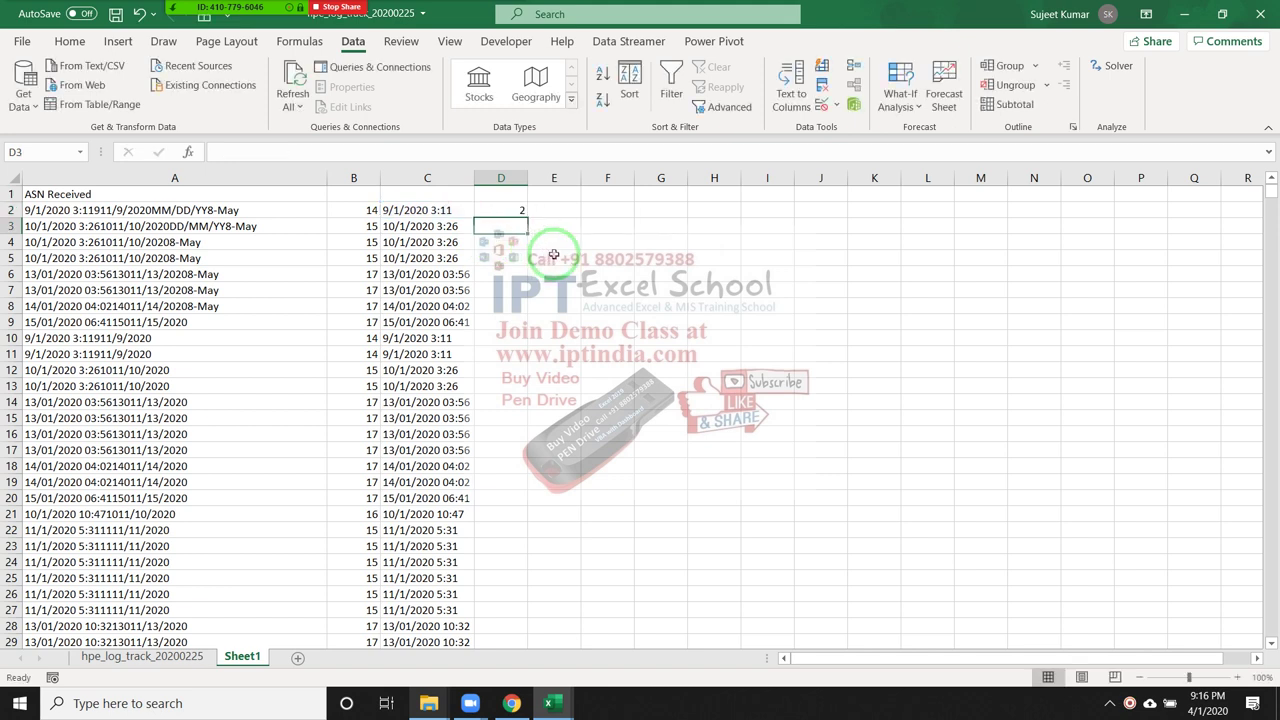
click(510, 210)
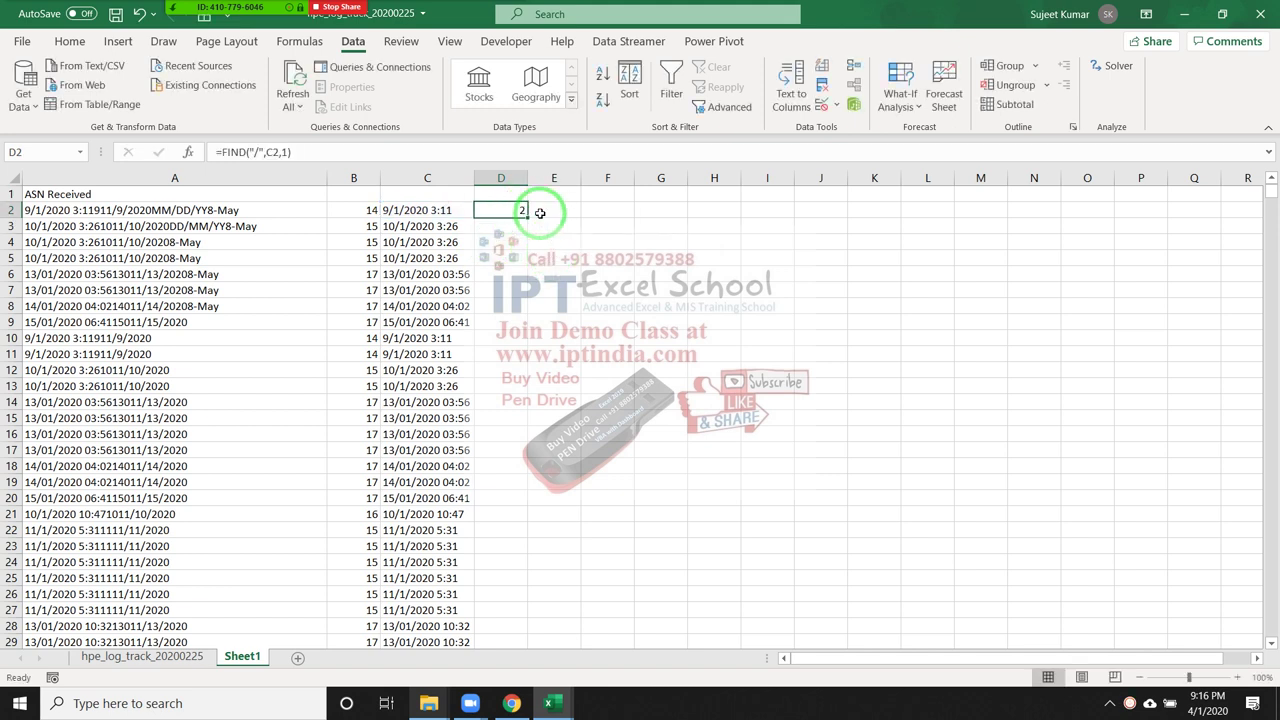
Enter =FIND("/",C2,D2+1) in E2, returning 4, and review both slash formulas
click(549, 210)
text(=fi)
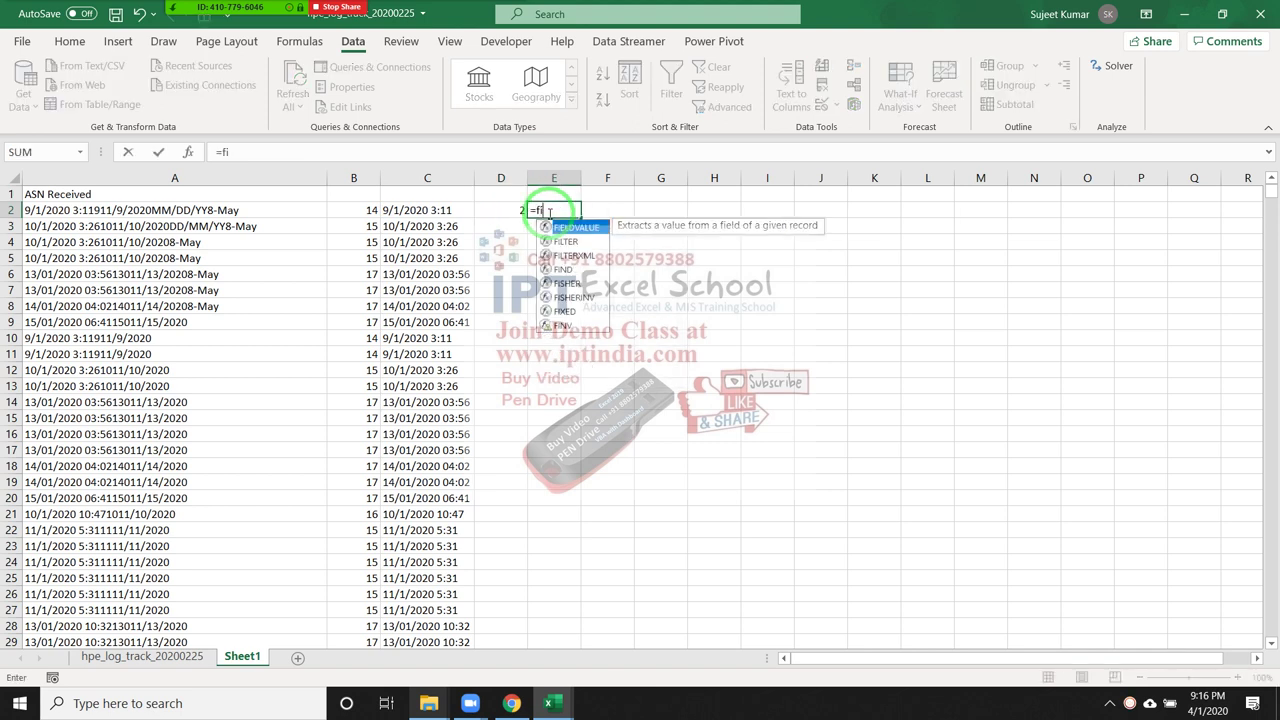
text(nd)
key(Tab)
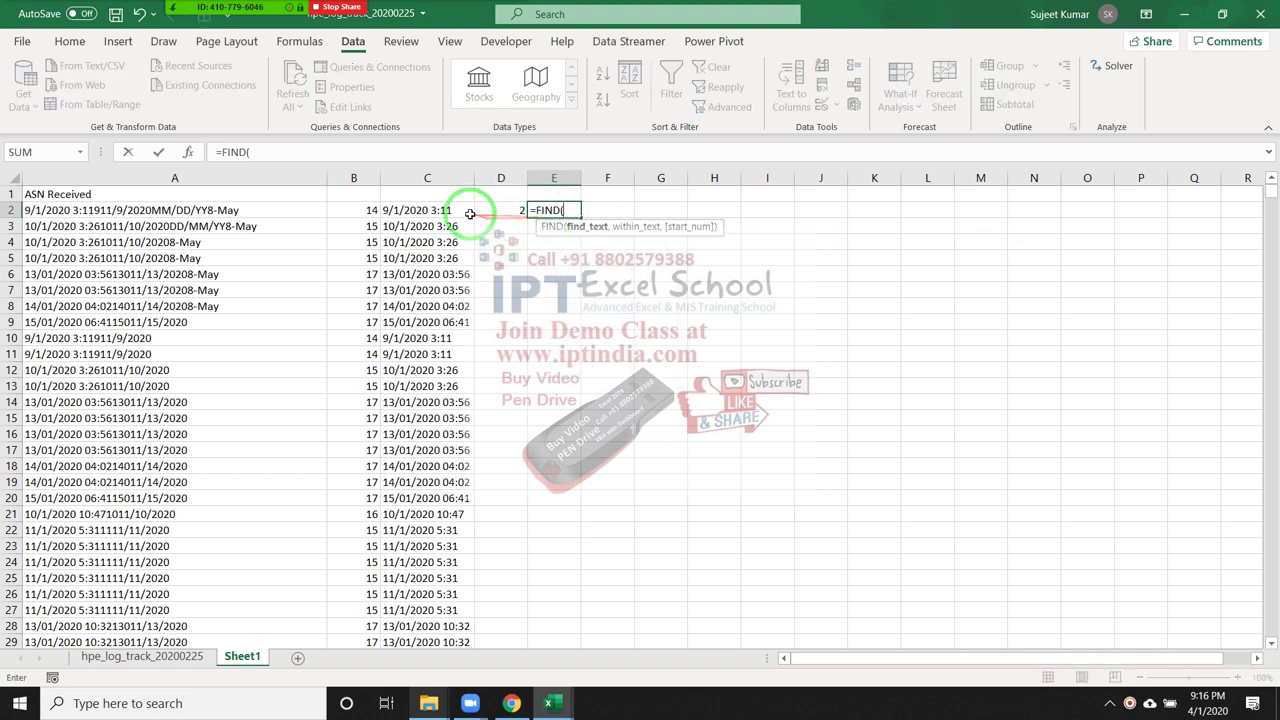
text("/")
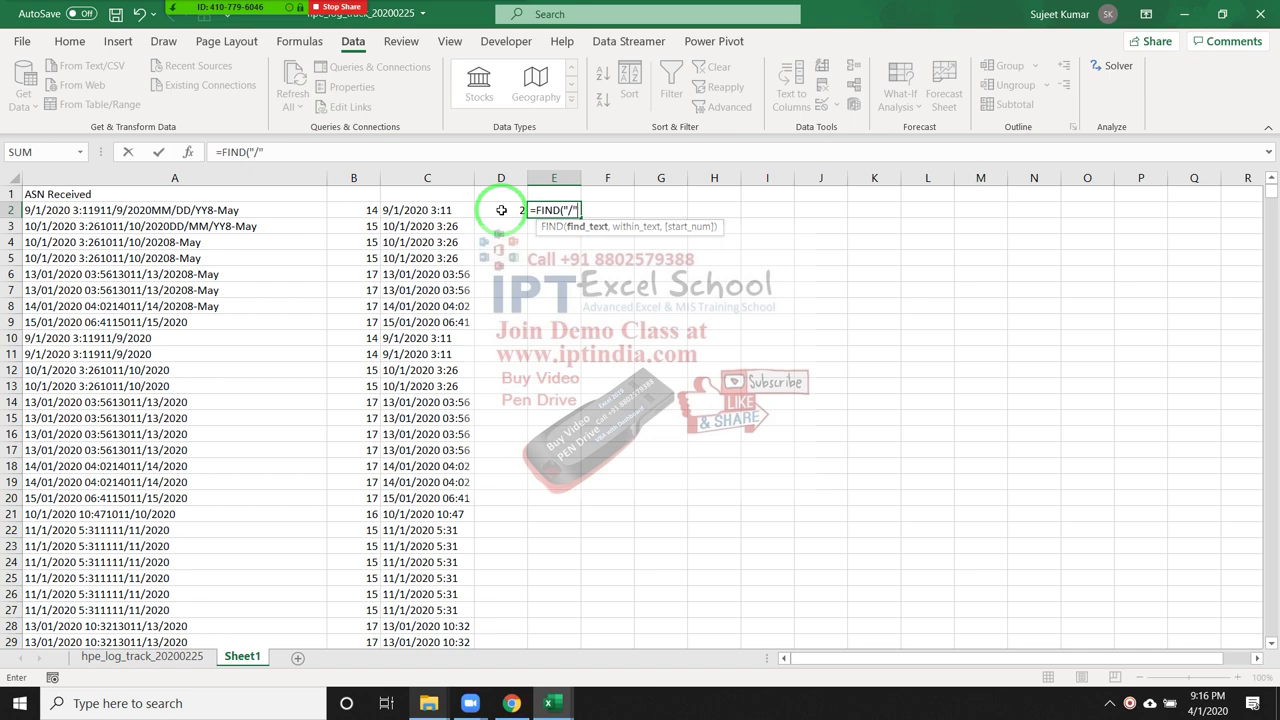
text(,)
click(447, 206)
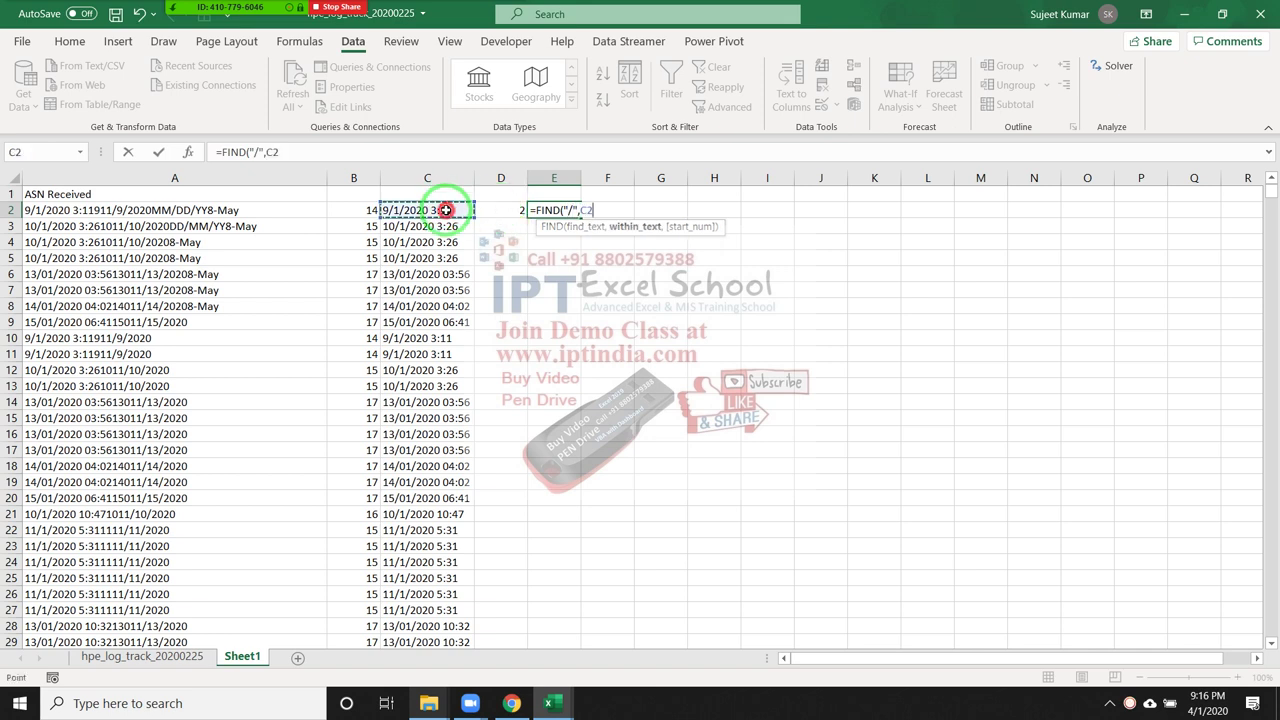
text(,)
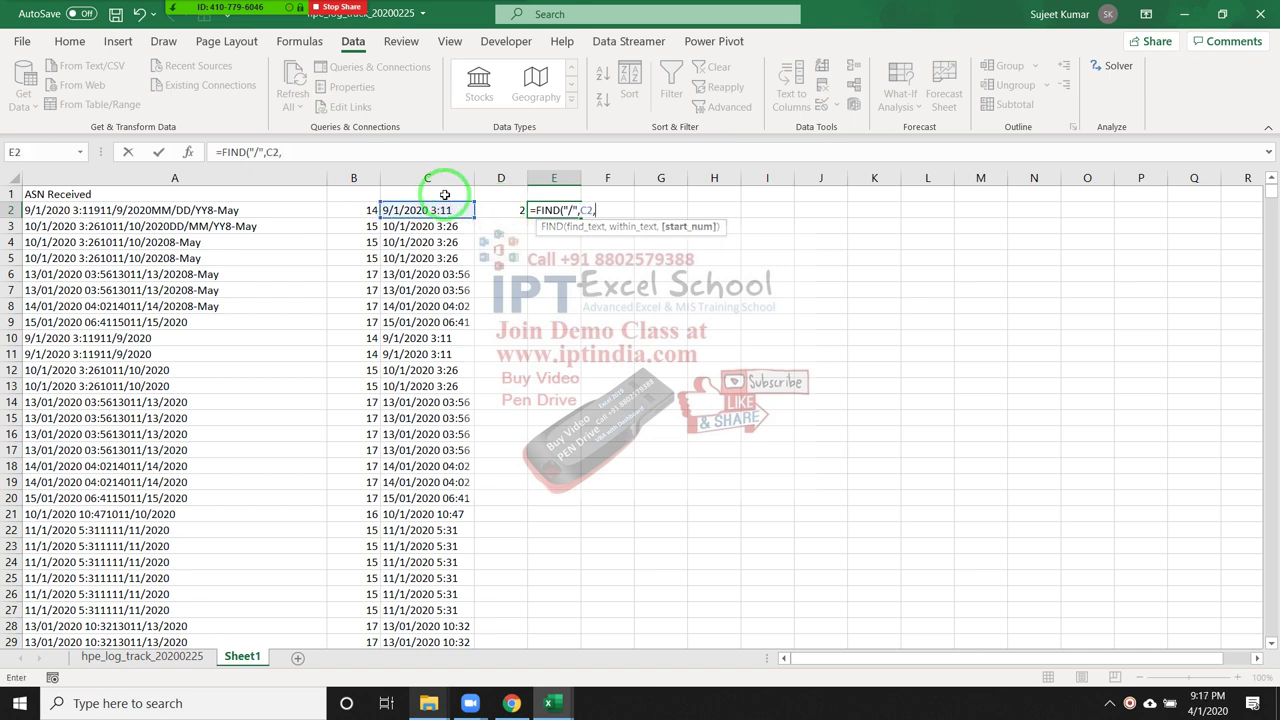
click(497, 207)
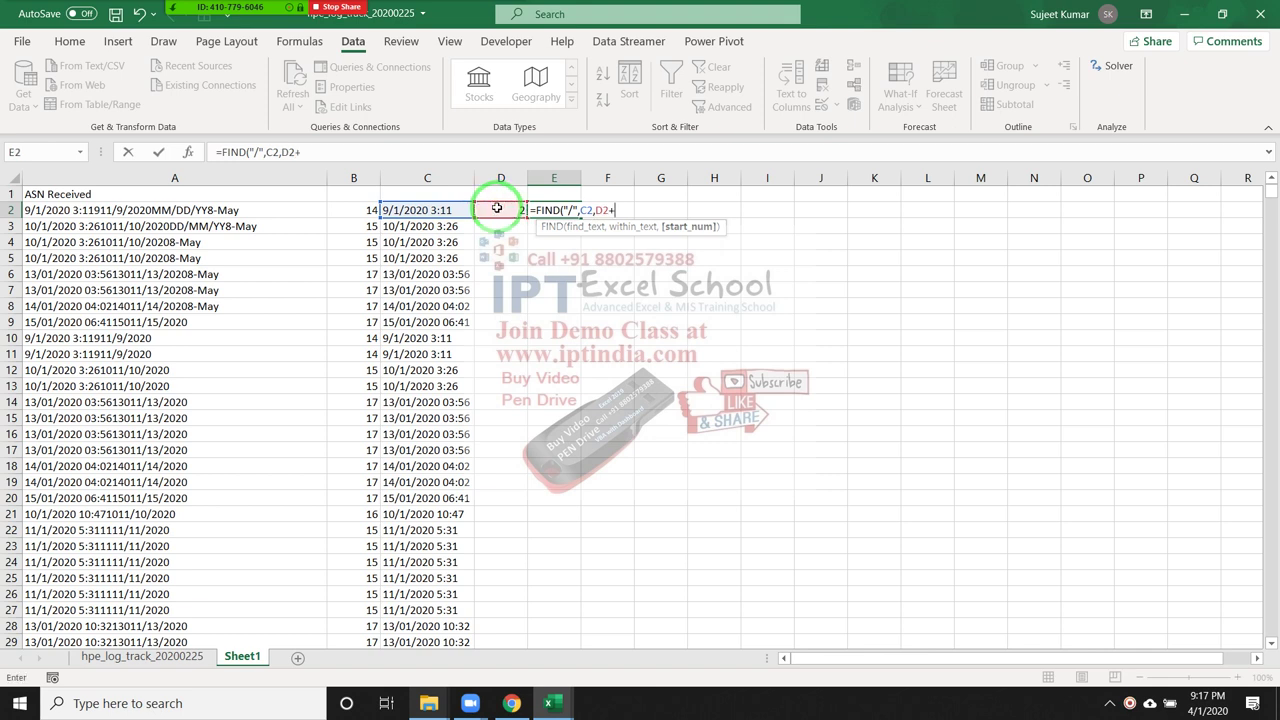
text())
key(Return)
click(508, 202)
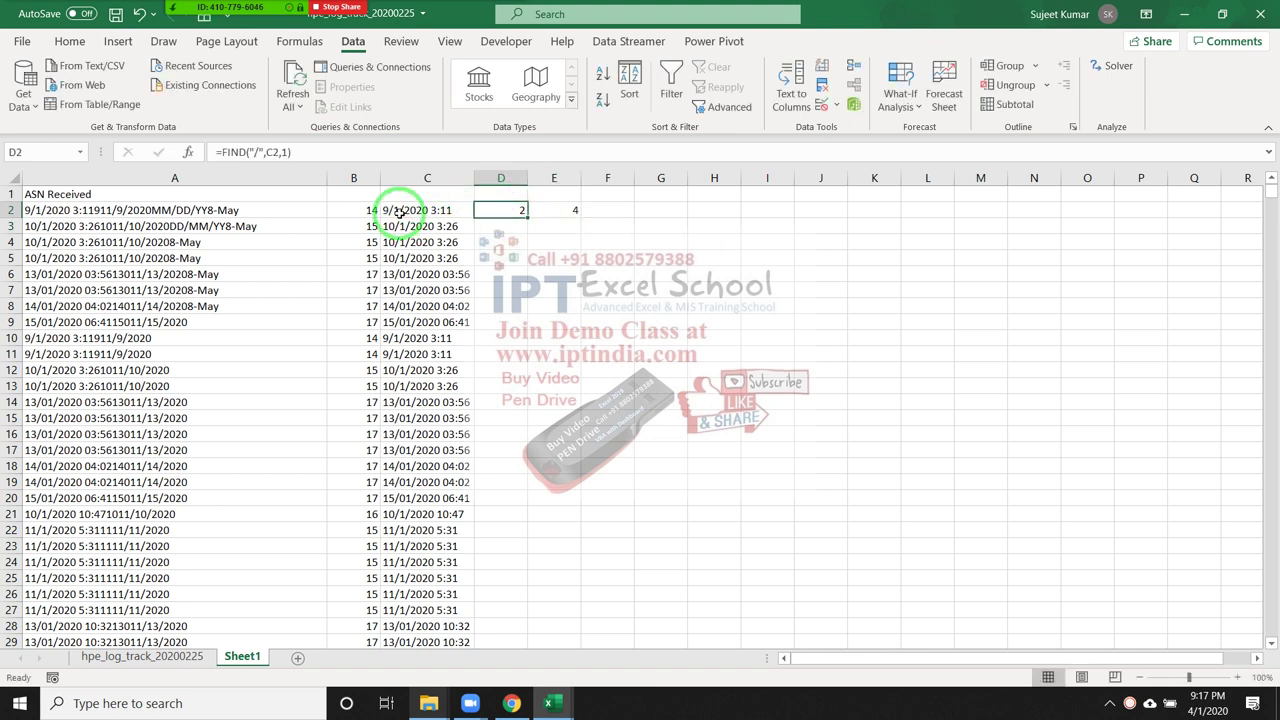
click(567, 208)
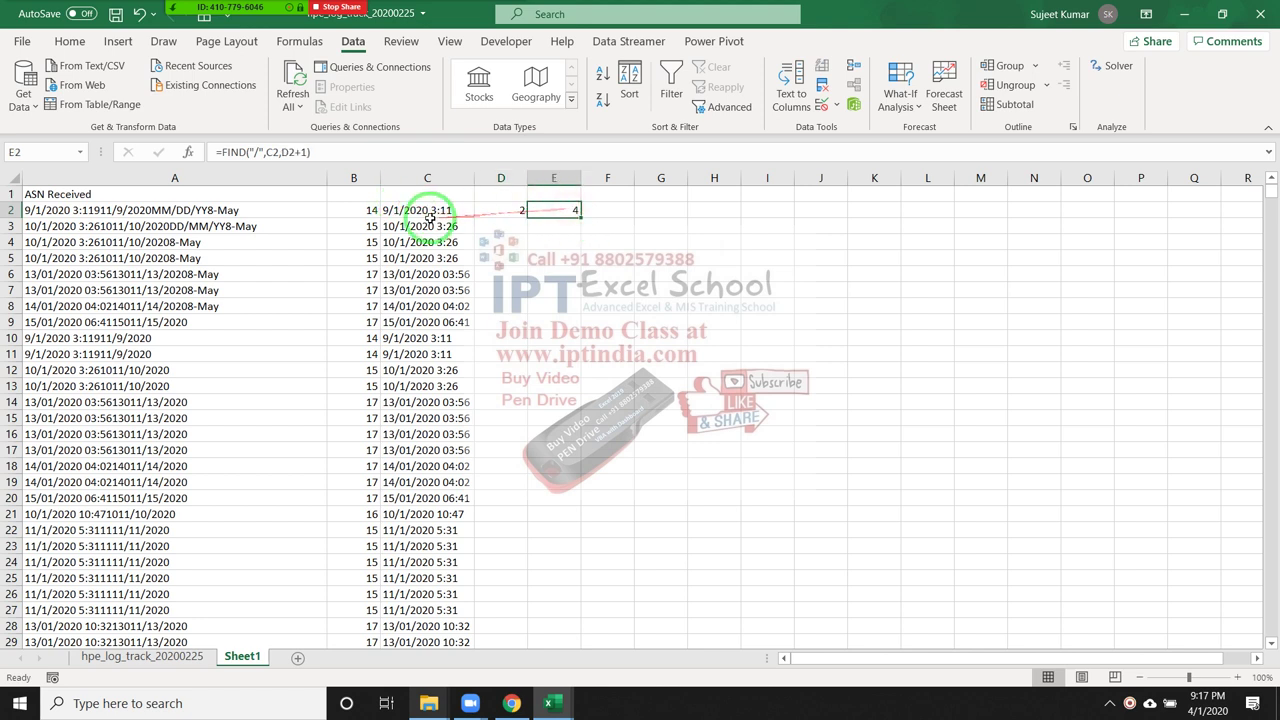
drag(412, 211, 595, 238)
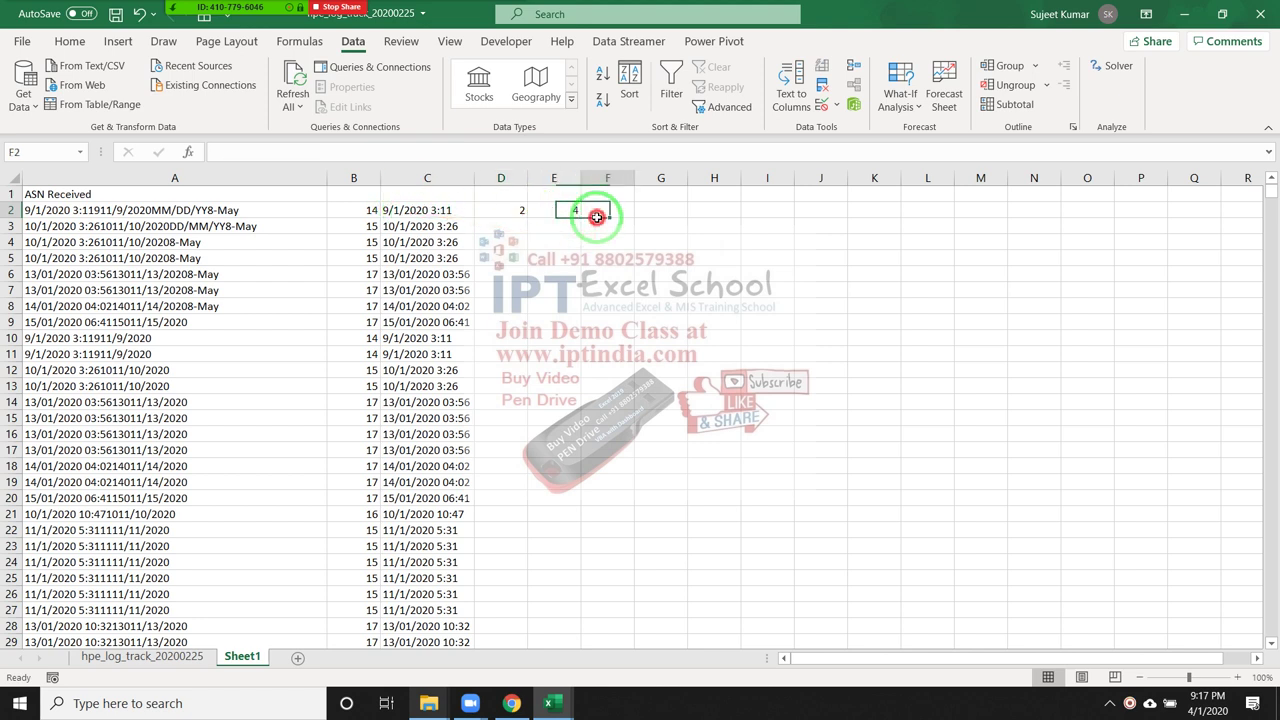
Enter =LEFT(C2,D2-1) in F2 to extract the month 9
click(606, 207)
text(=)
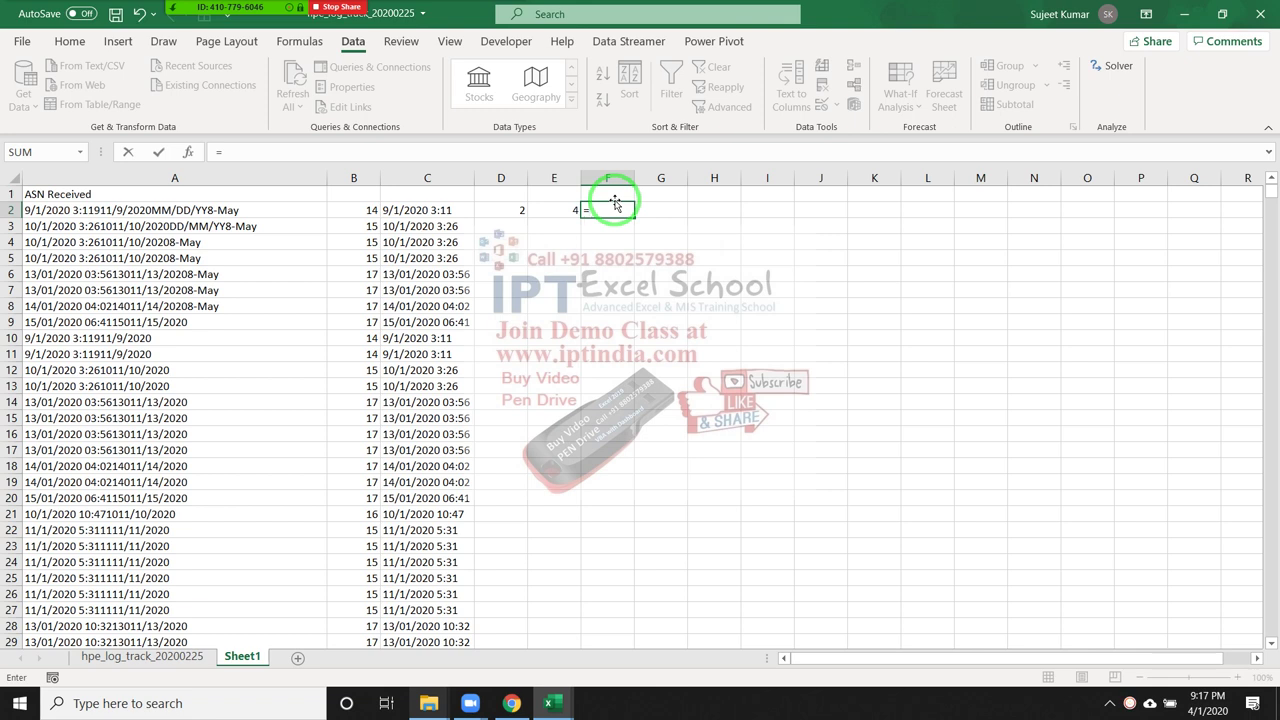
text(LEFT()
key(Left)
key(Left)
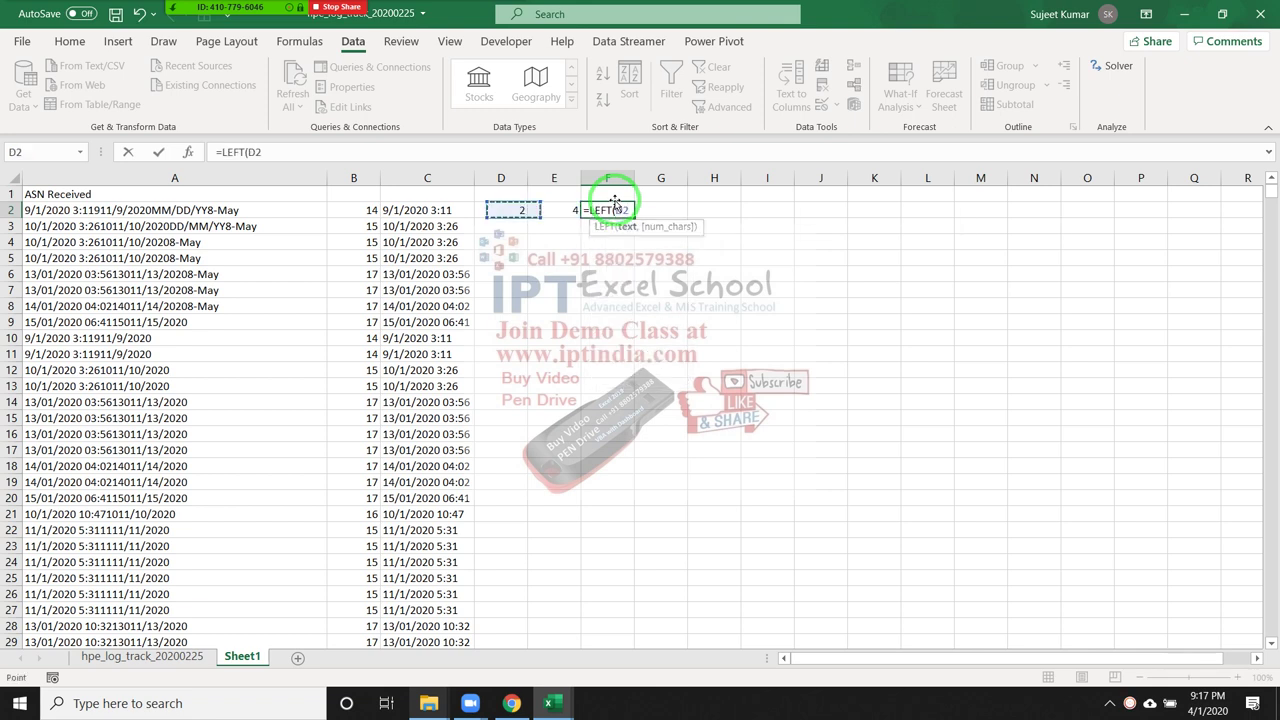
key(Left)
text(,)
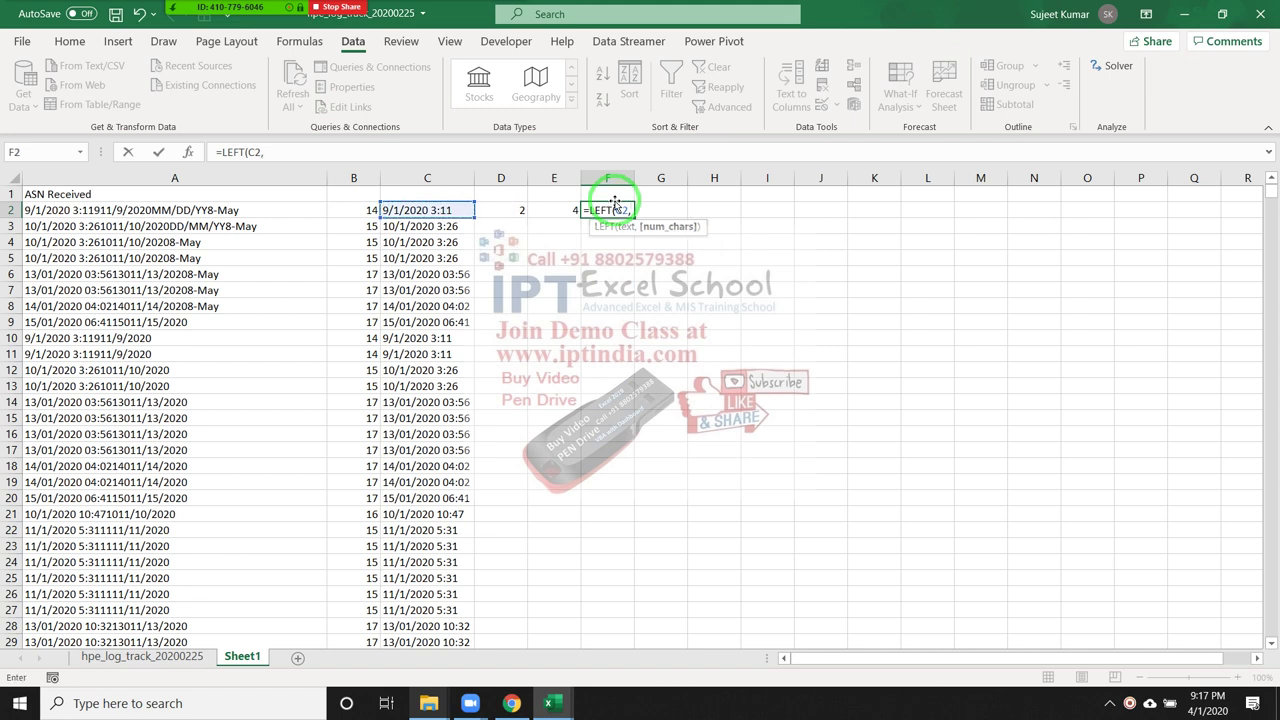
key(Left)
key(Left)
text(-1)
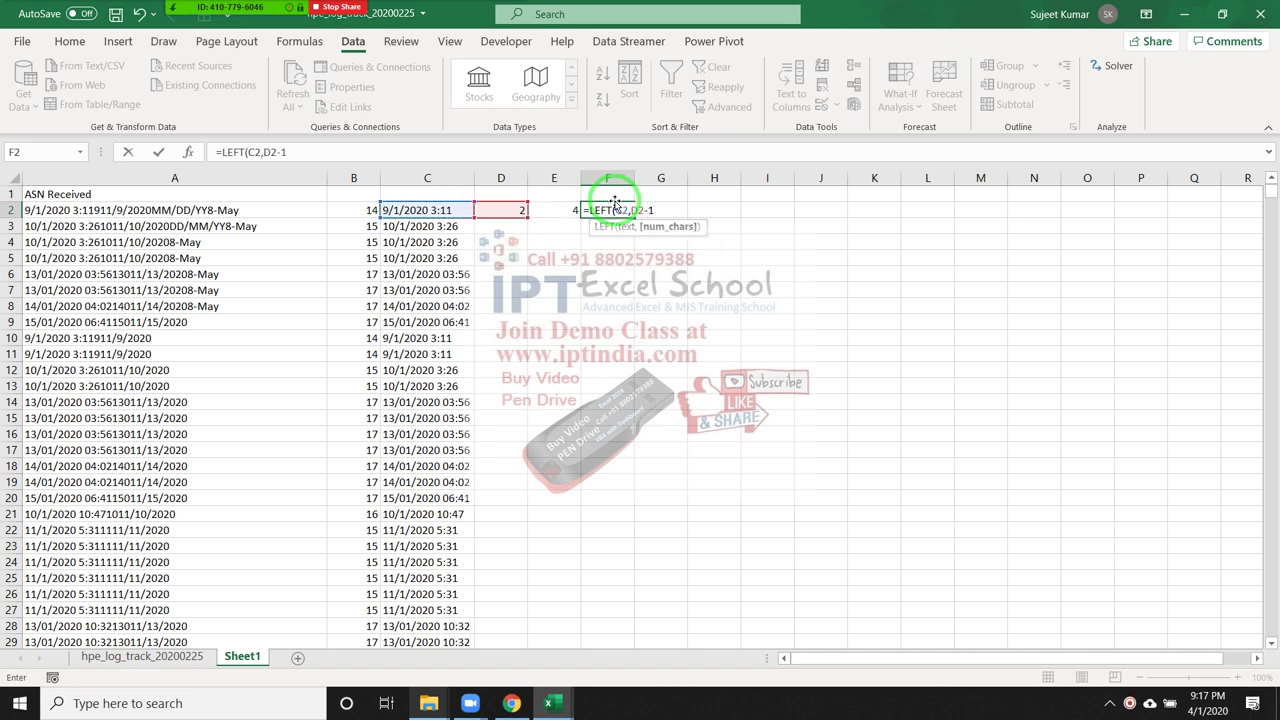
key(ctrl+Return)
key(Return)
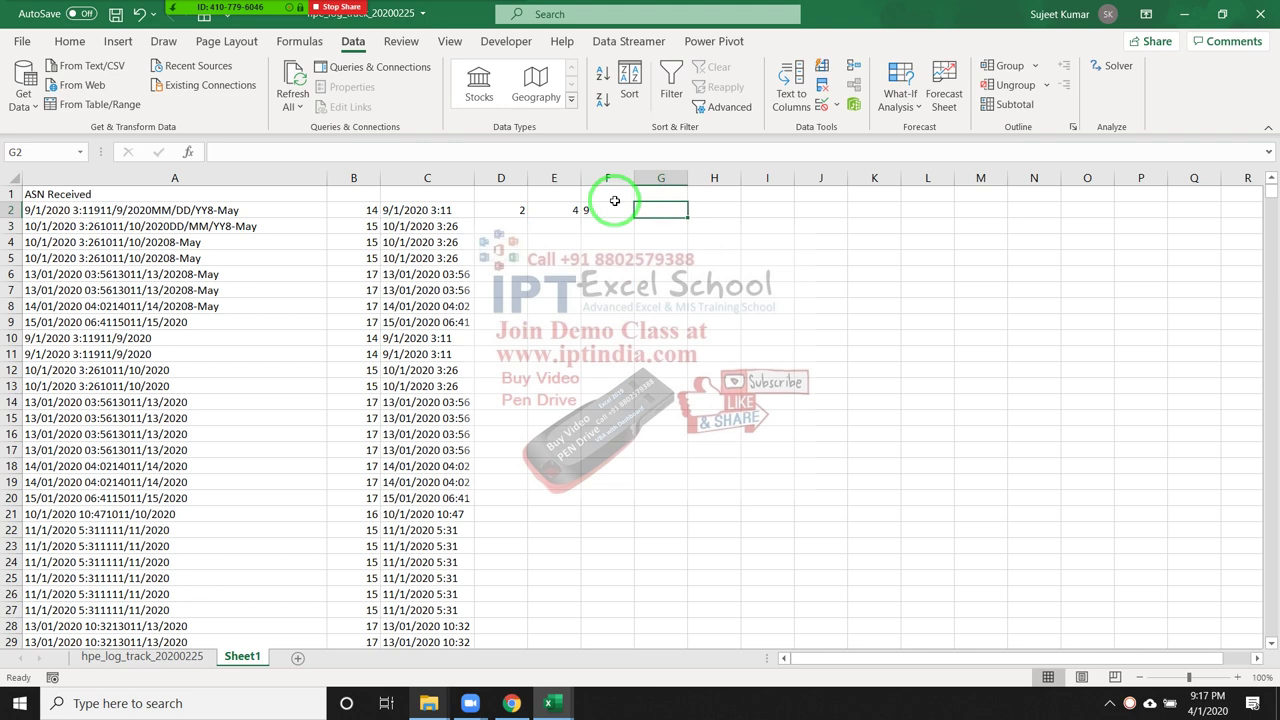
Enter =MID(C2,D2+1,E2-D2-1) in G2, fixing its length, to extract the day 1
text(=)
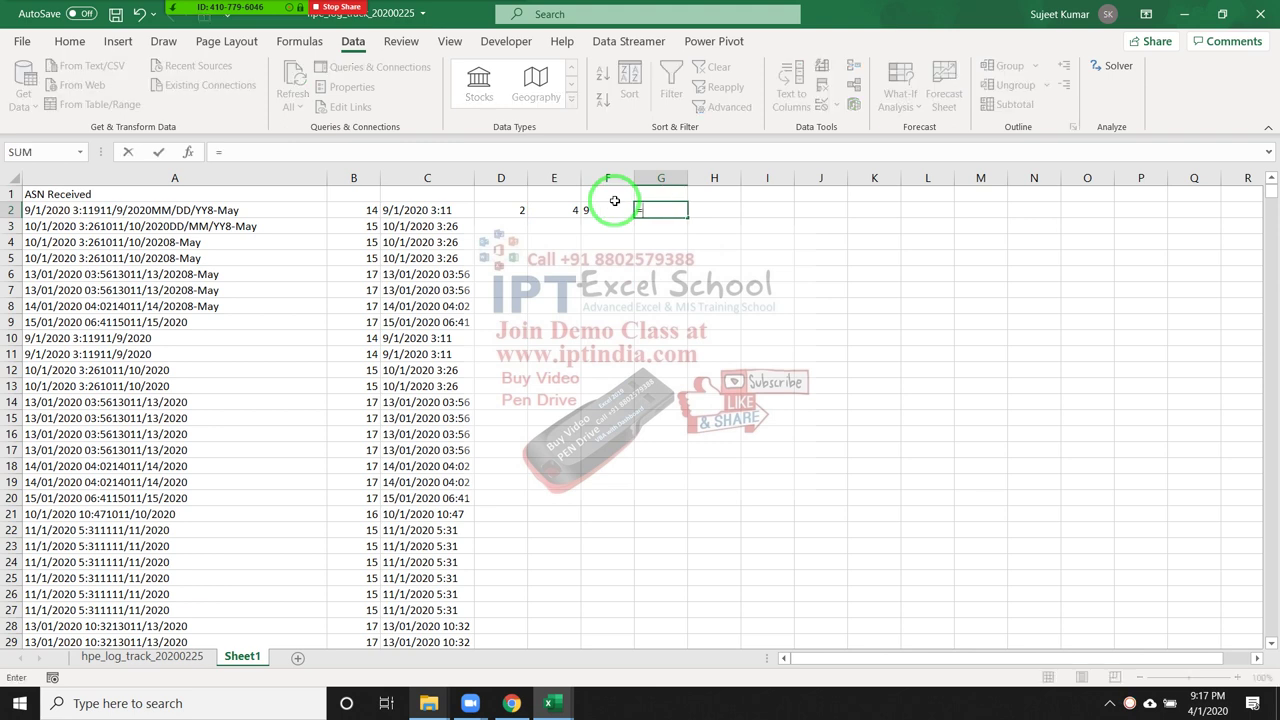
text(mid)
key(Tab)
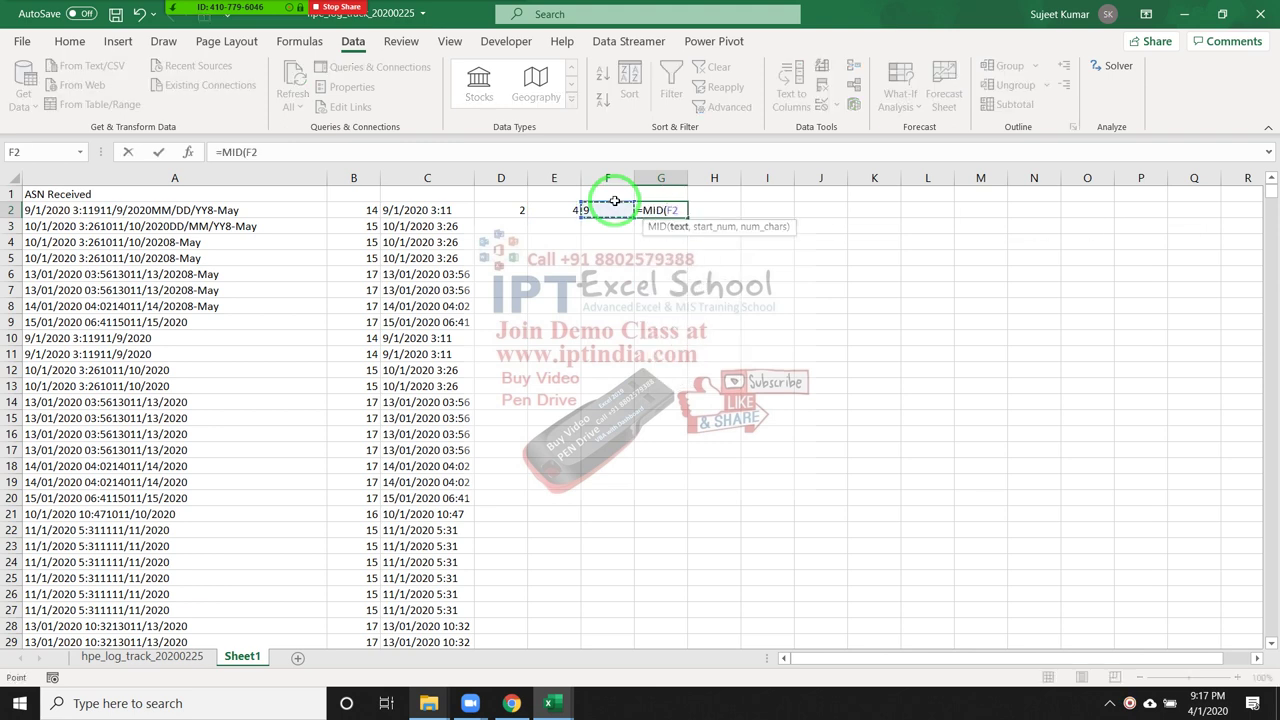
key(Left)
key(Left)
key(Left)
key(Left)
key(Right)
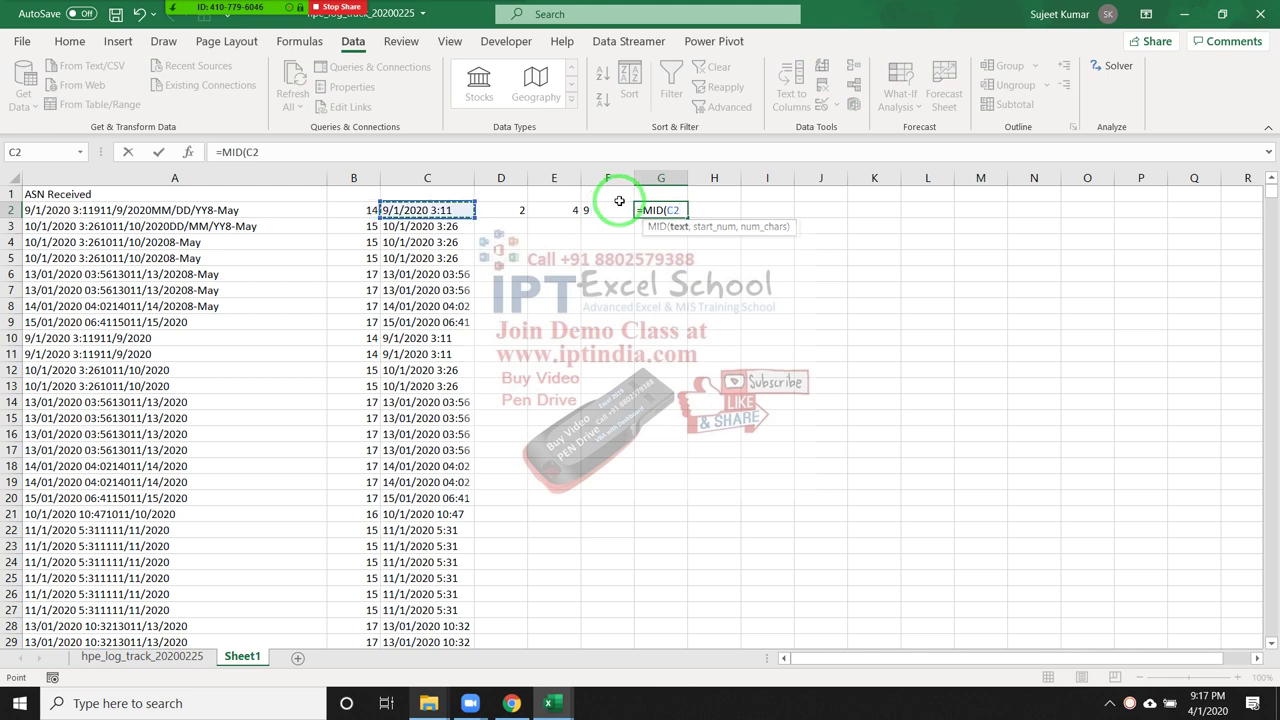
text(,)
click(520, 210)
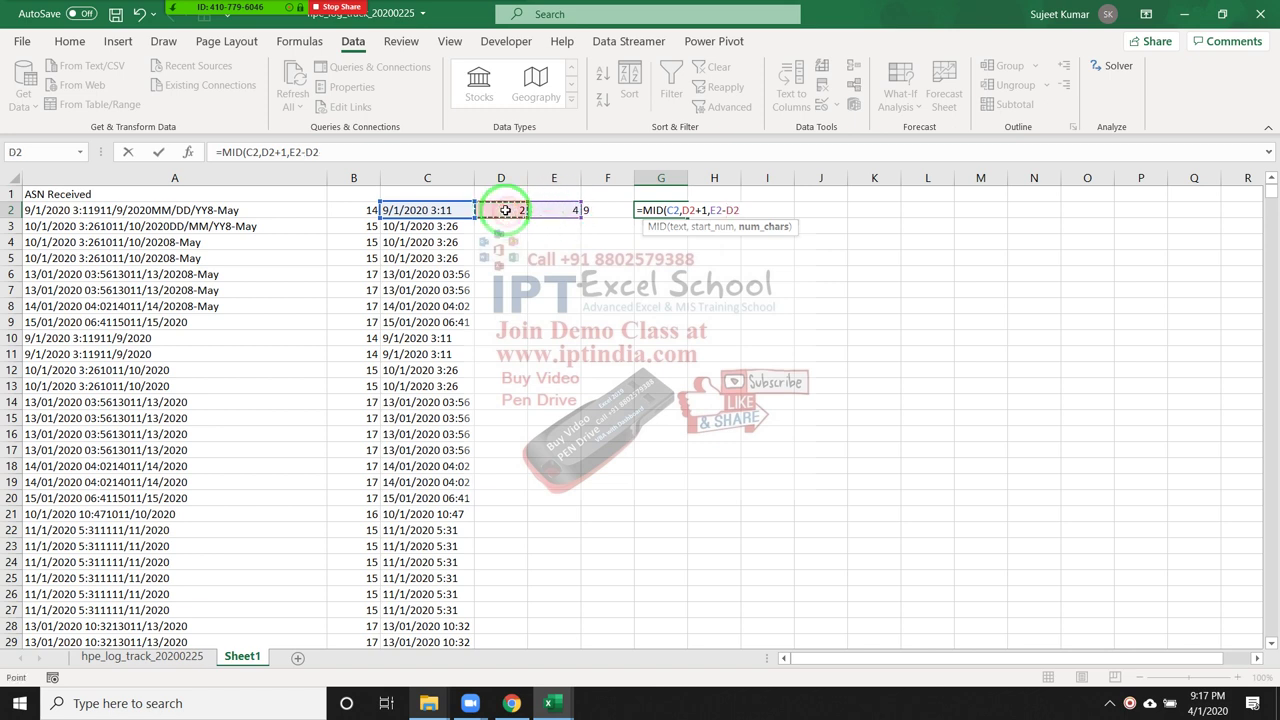
text())
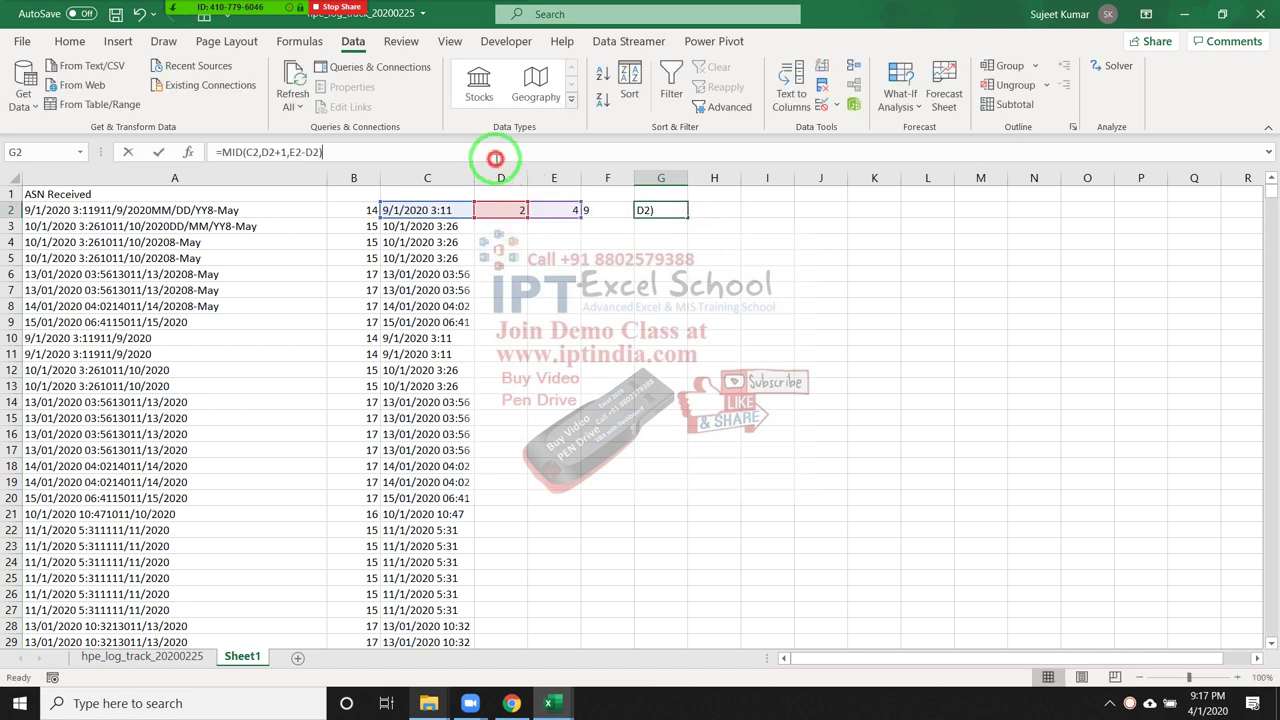
click(495, 158)
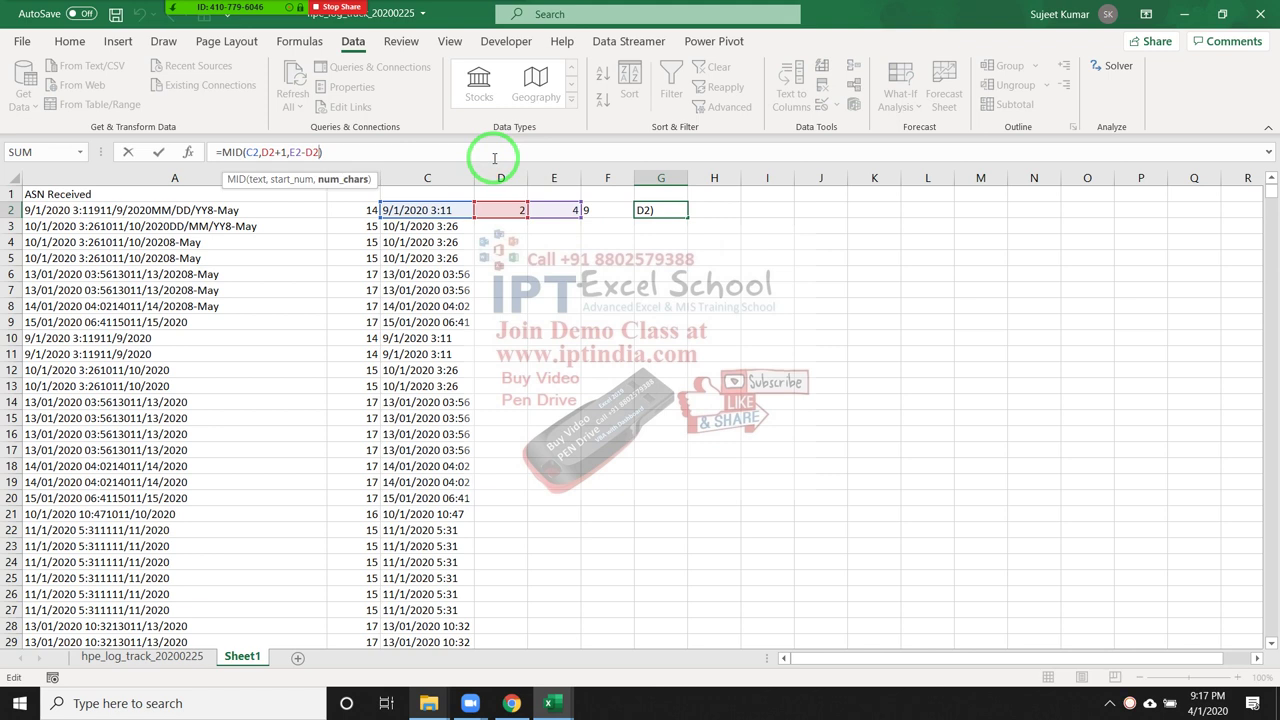
text(-1)
key(ctrl+Return)
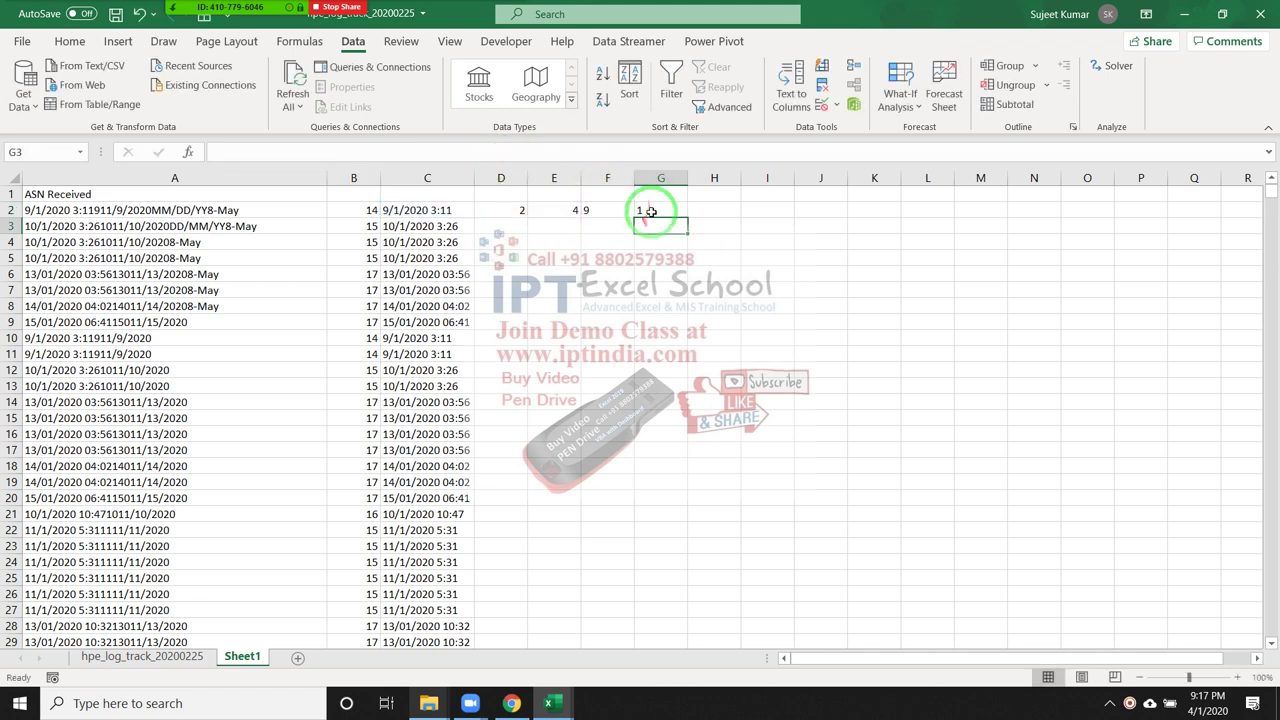
Enter =RIGHT(C2,LEN(C2)-E2) in H2, accepting Excel's correction, to return 2020 3:11
click(708, 212)
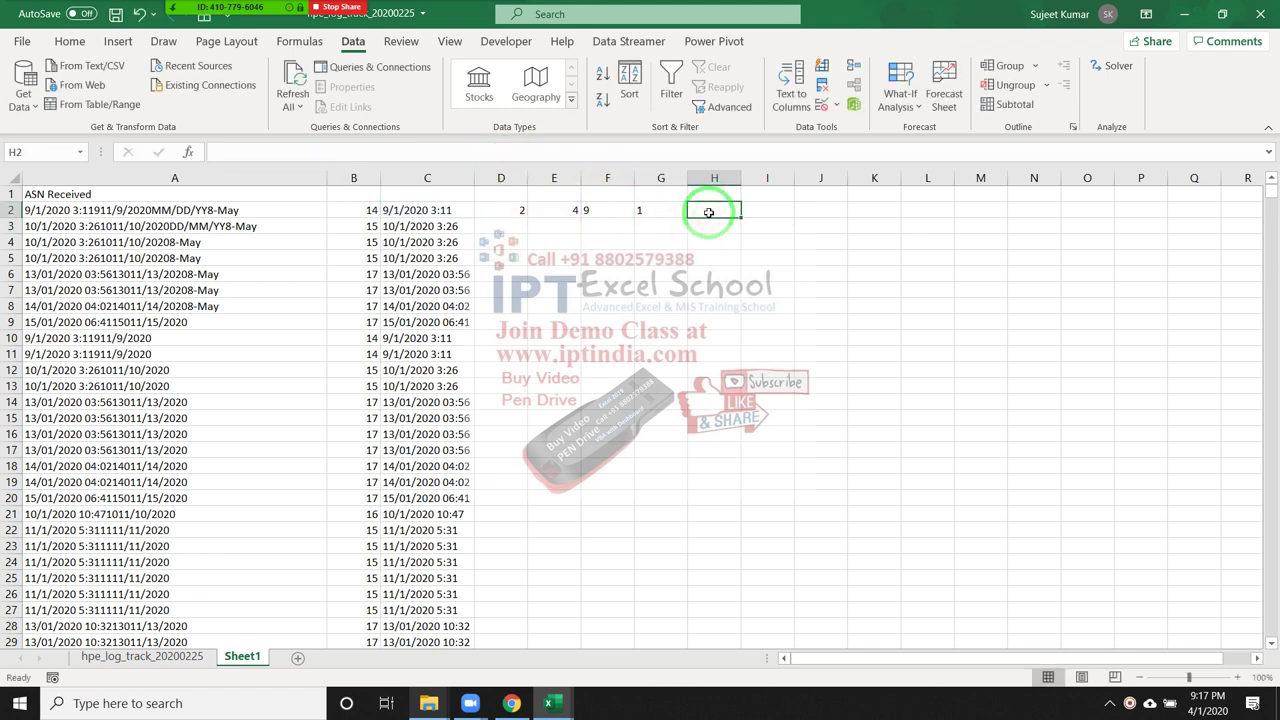
text(=)
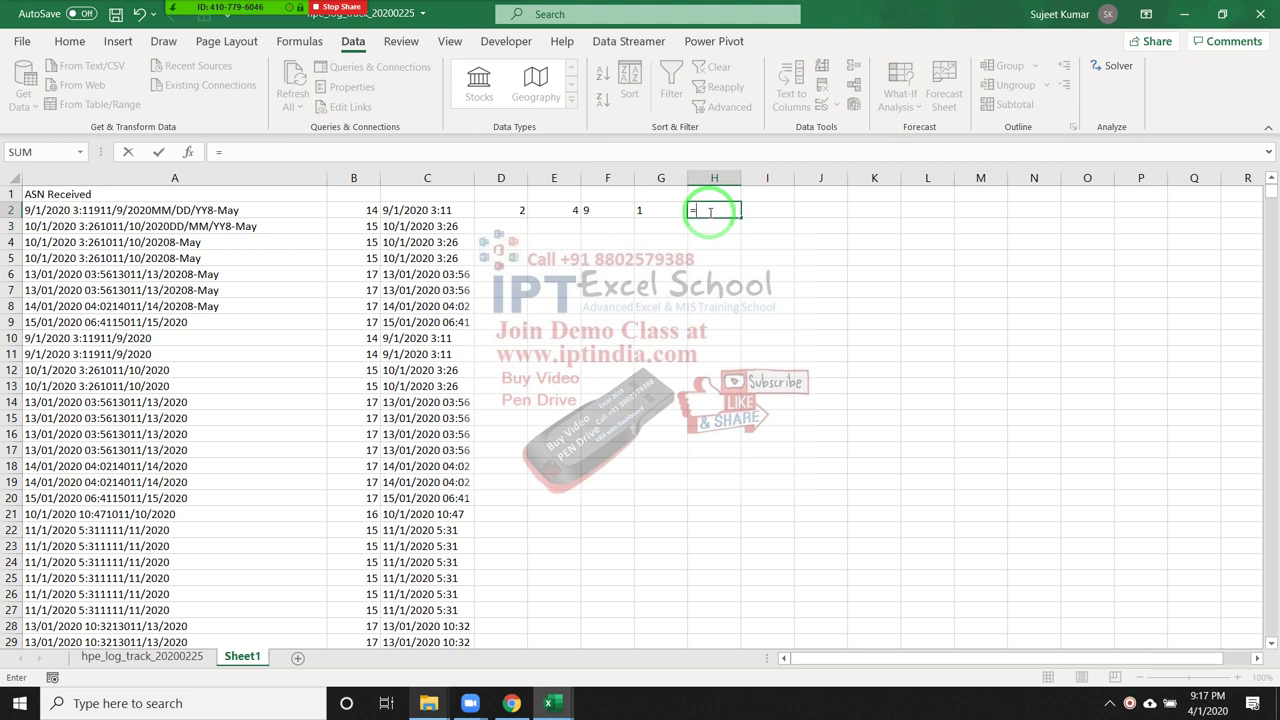
text(ri)
key(Tab)
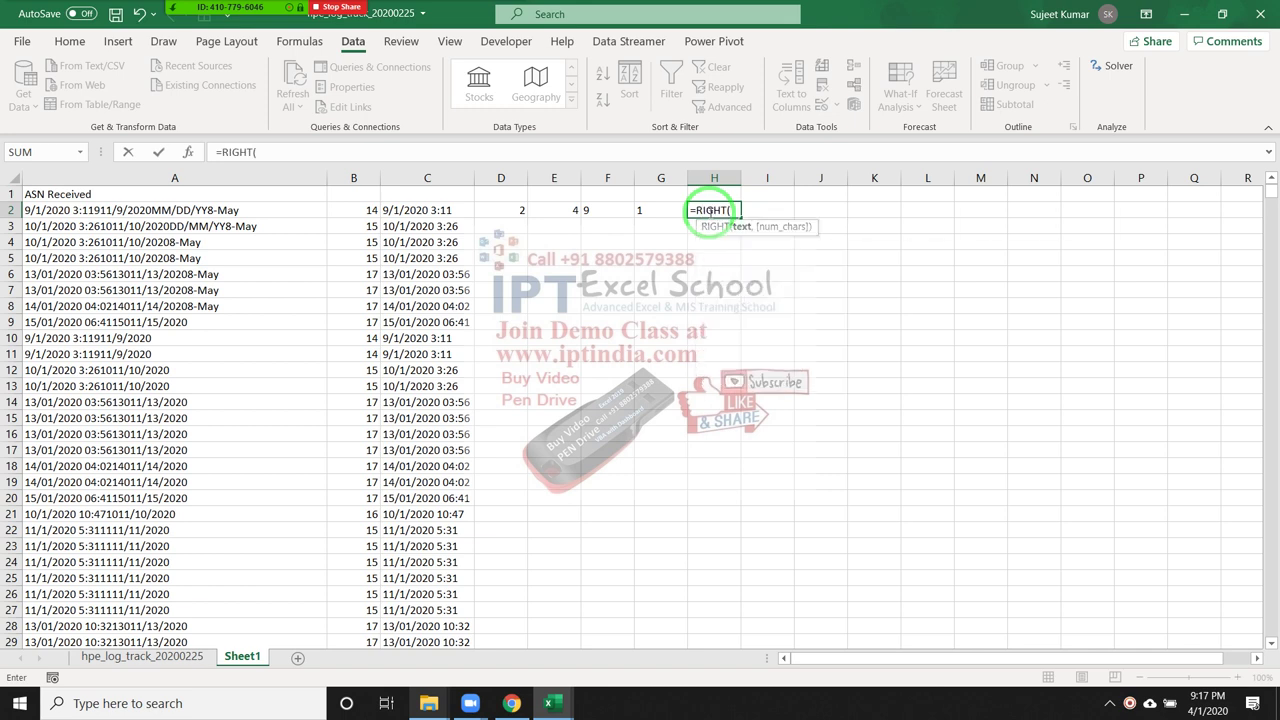
key(Left)
key(Left)
key(Left)
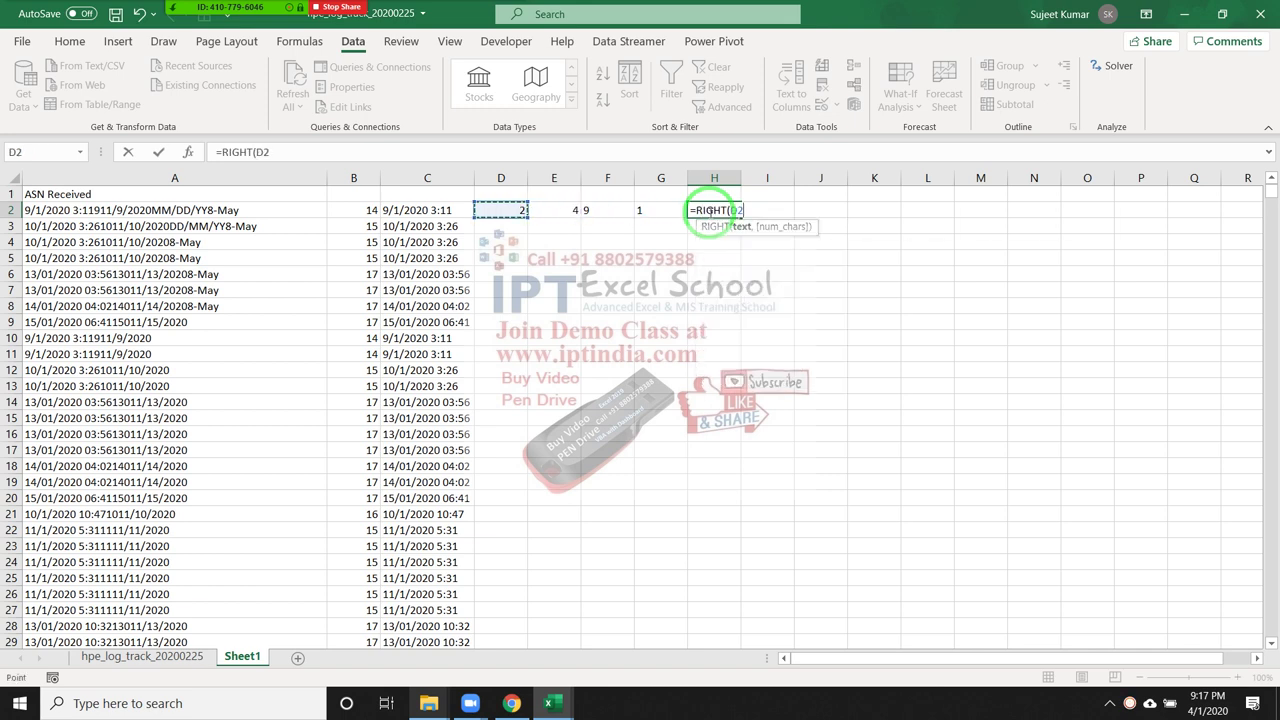
key(Left)
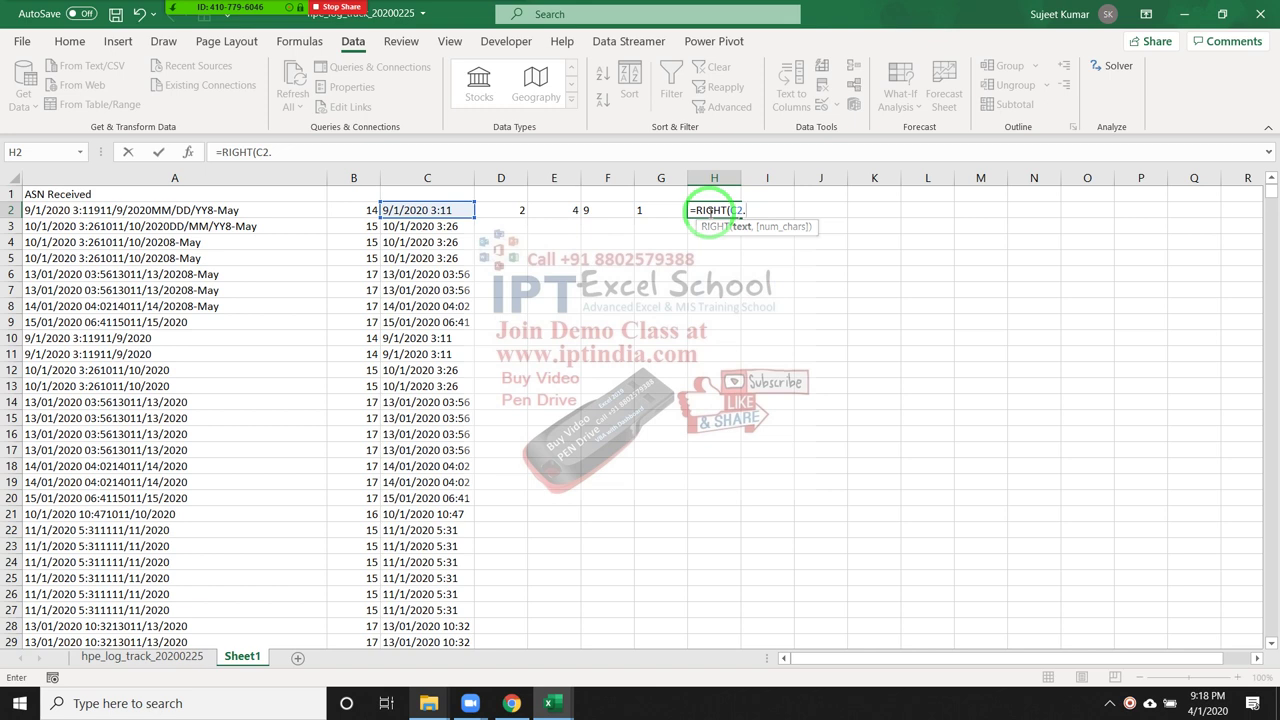
text(l)
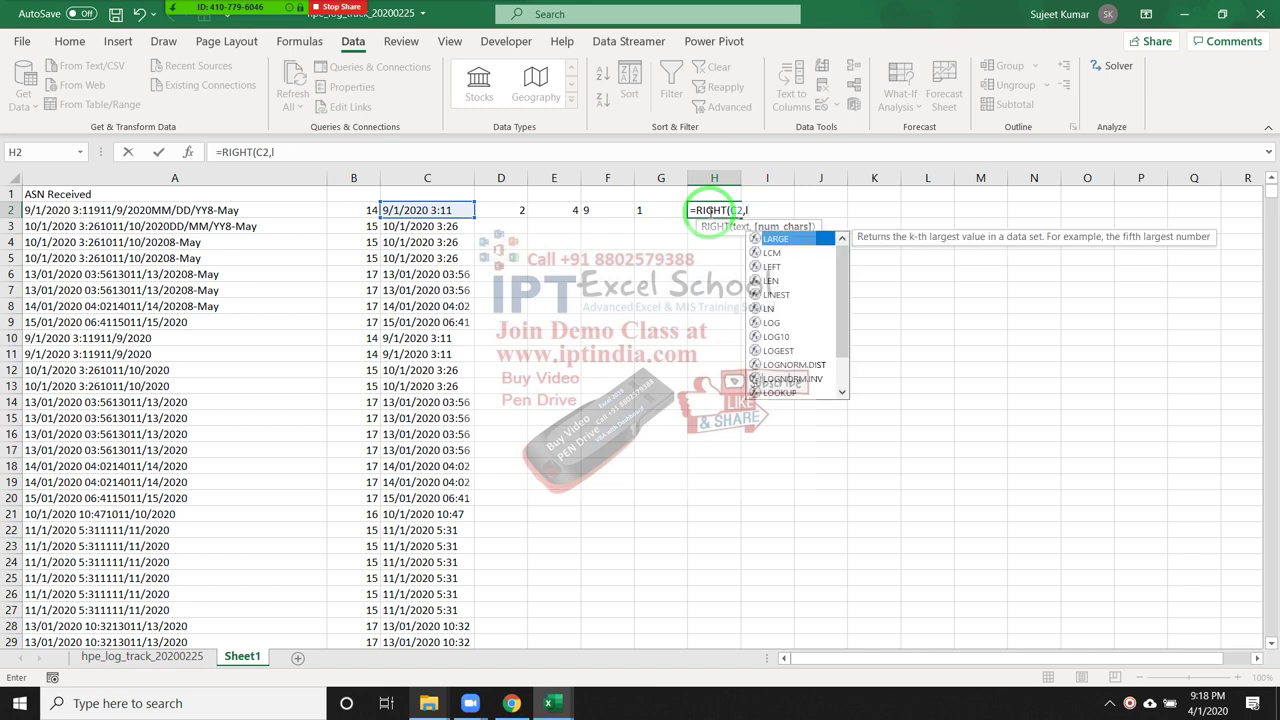
text(en)
key(Tab)
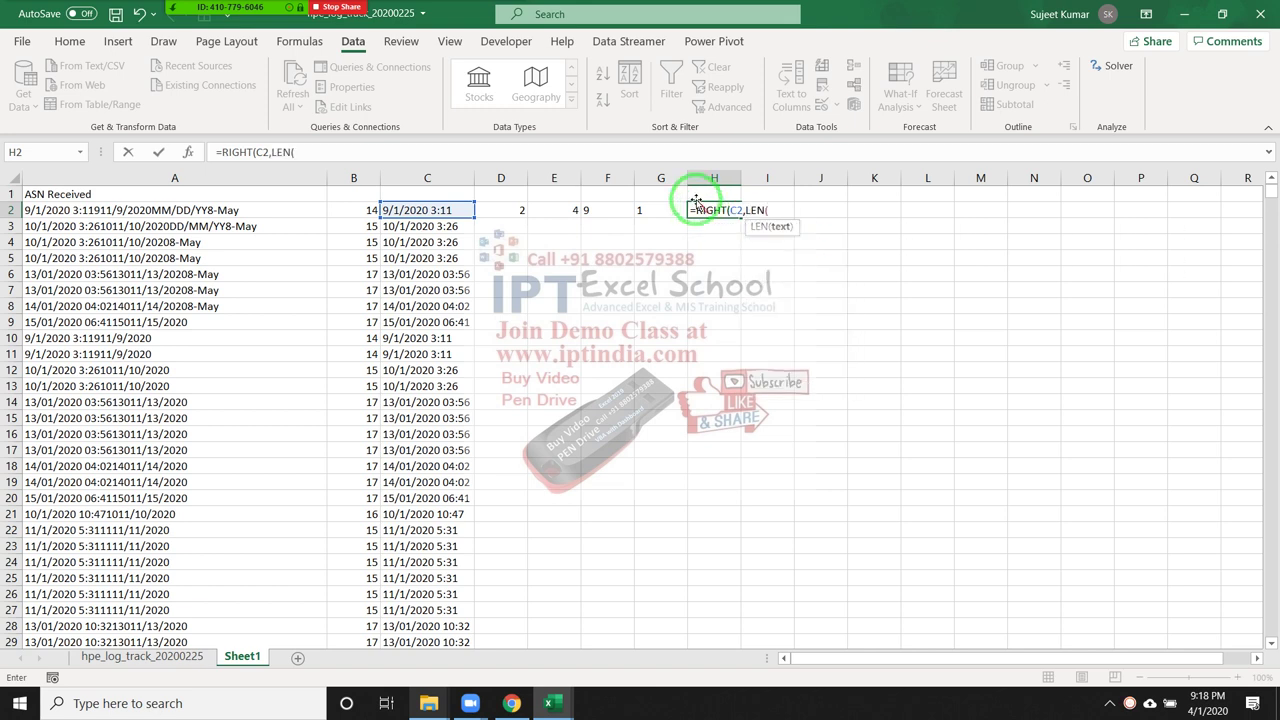
click(467, 210)
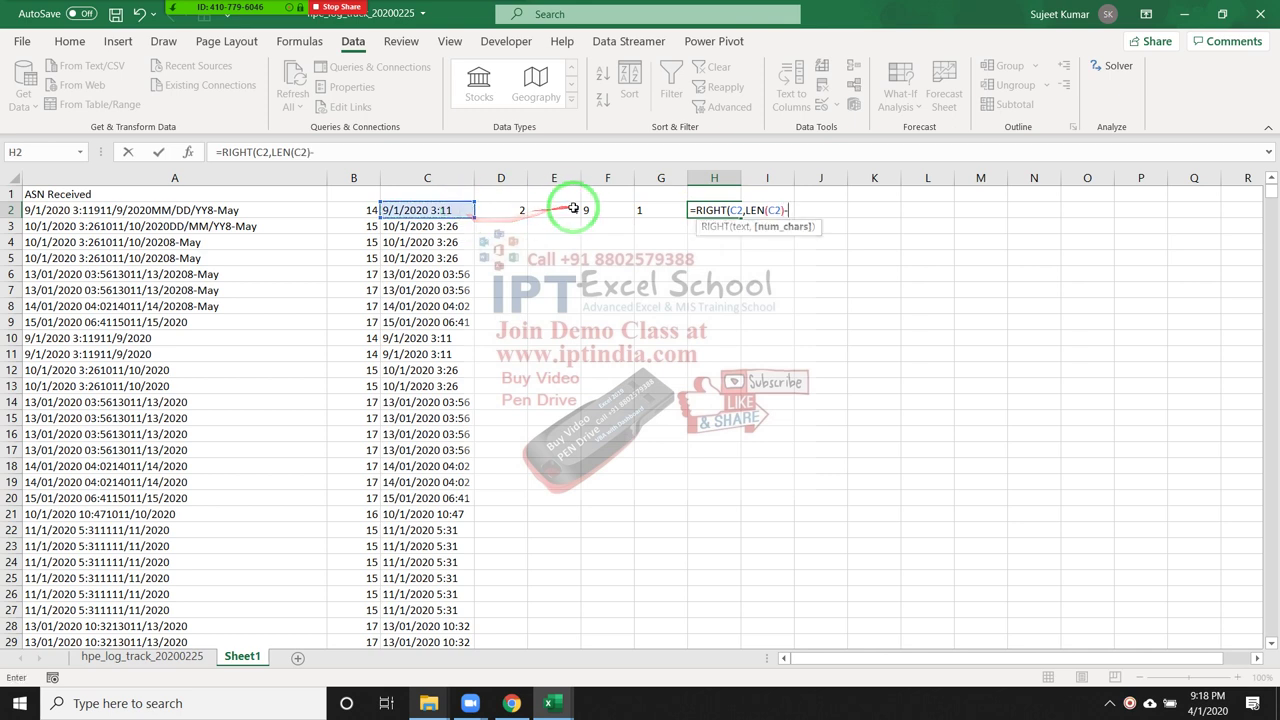
key(Return)
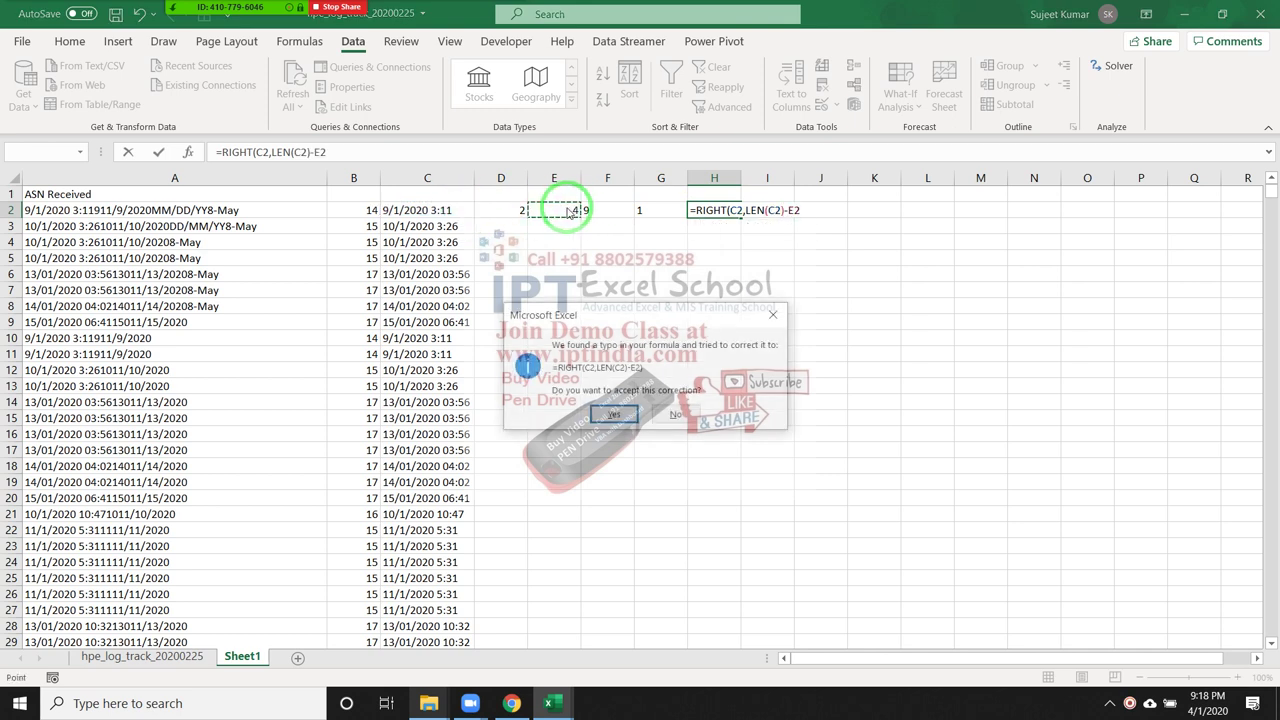
key(Return)
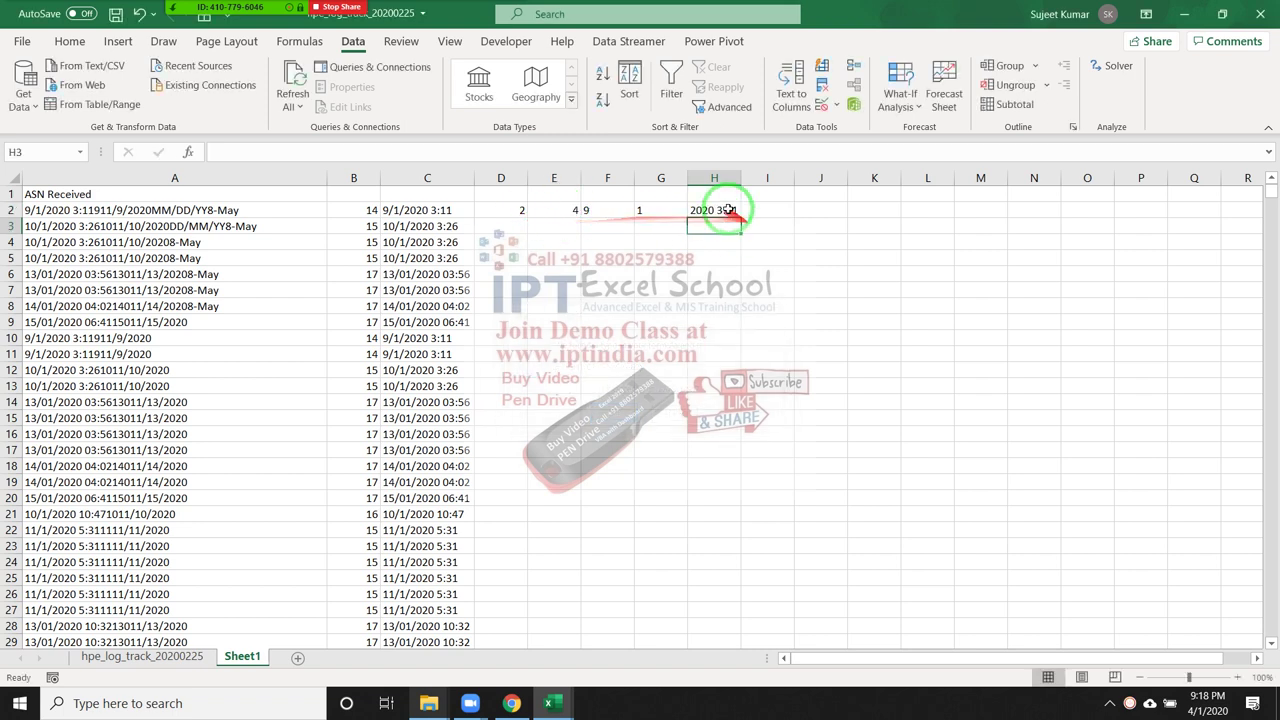
Enter =G2&"/"&F2&"/"&H2 in I2 to give 1/9/2020 3:11, then select D2:J3
click(758, 207)
text(=)
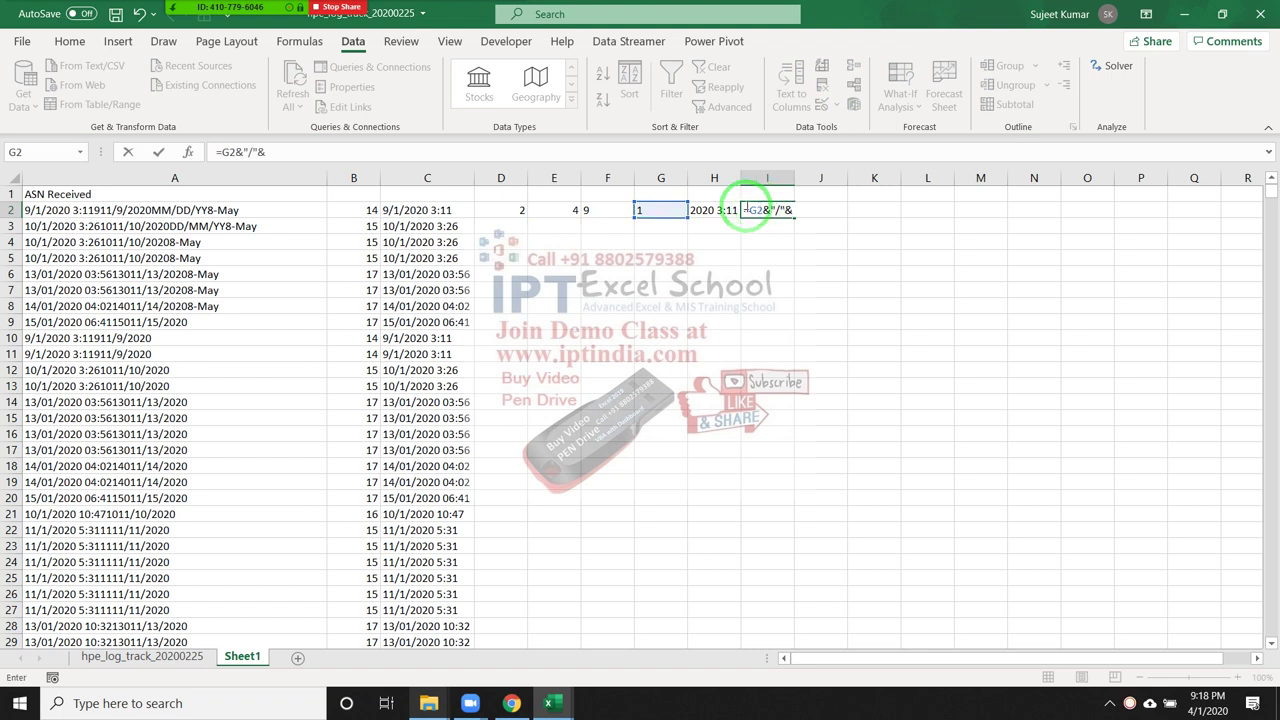
click(603, 214)
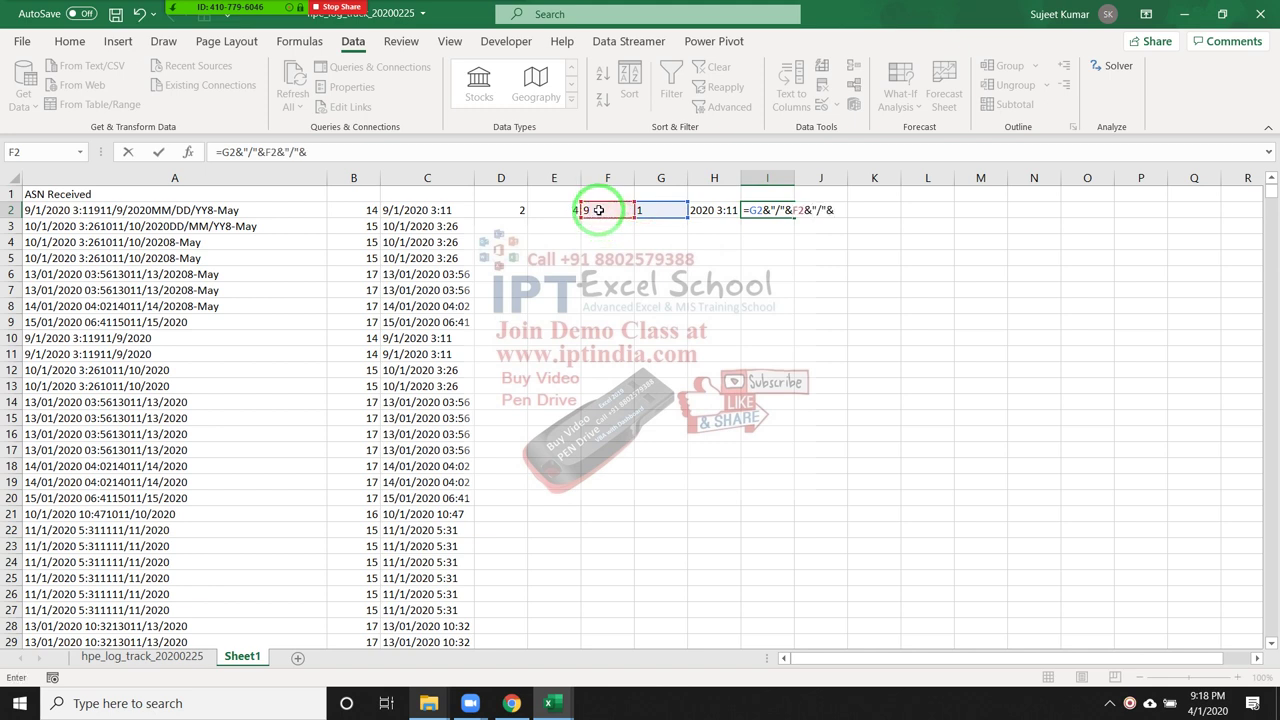
click(712, 211)
key(Return)
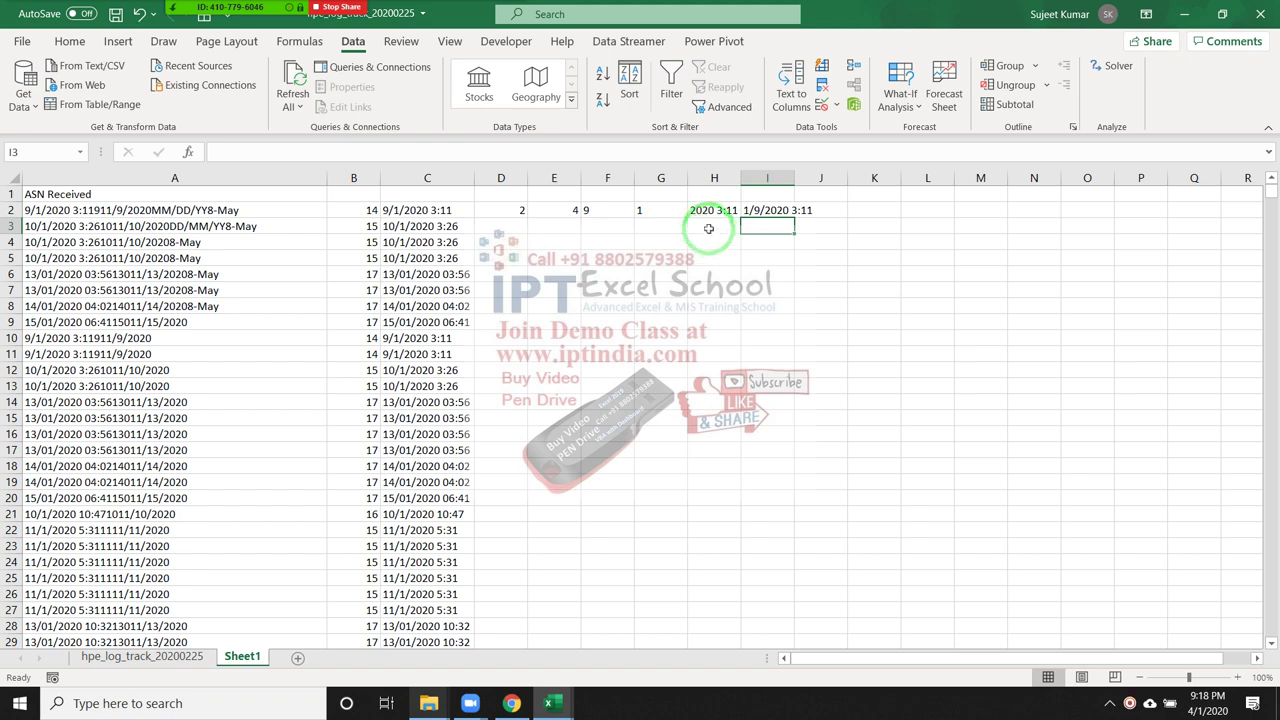
drag(523, 210, 829, 220)
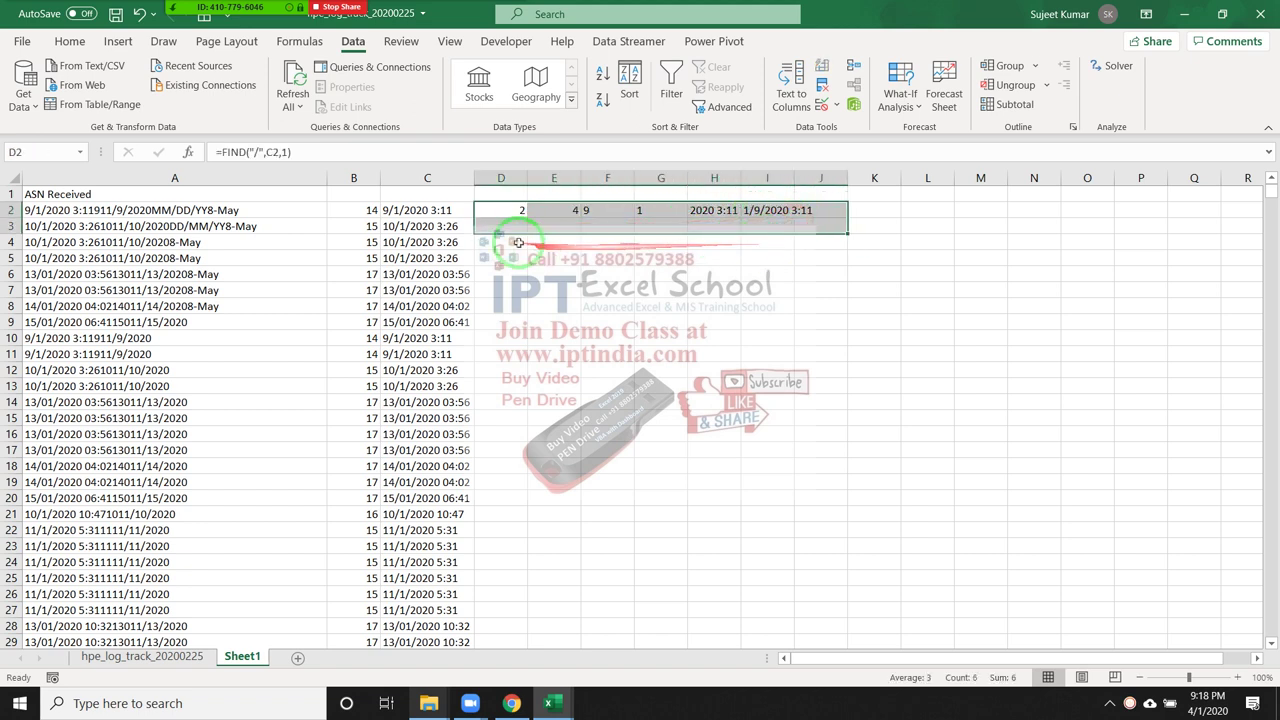
Copy column C from C2 down and paste it back as values, replacing the LEFT formulas
click(433, 210)
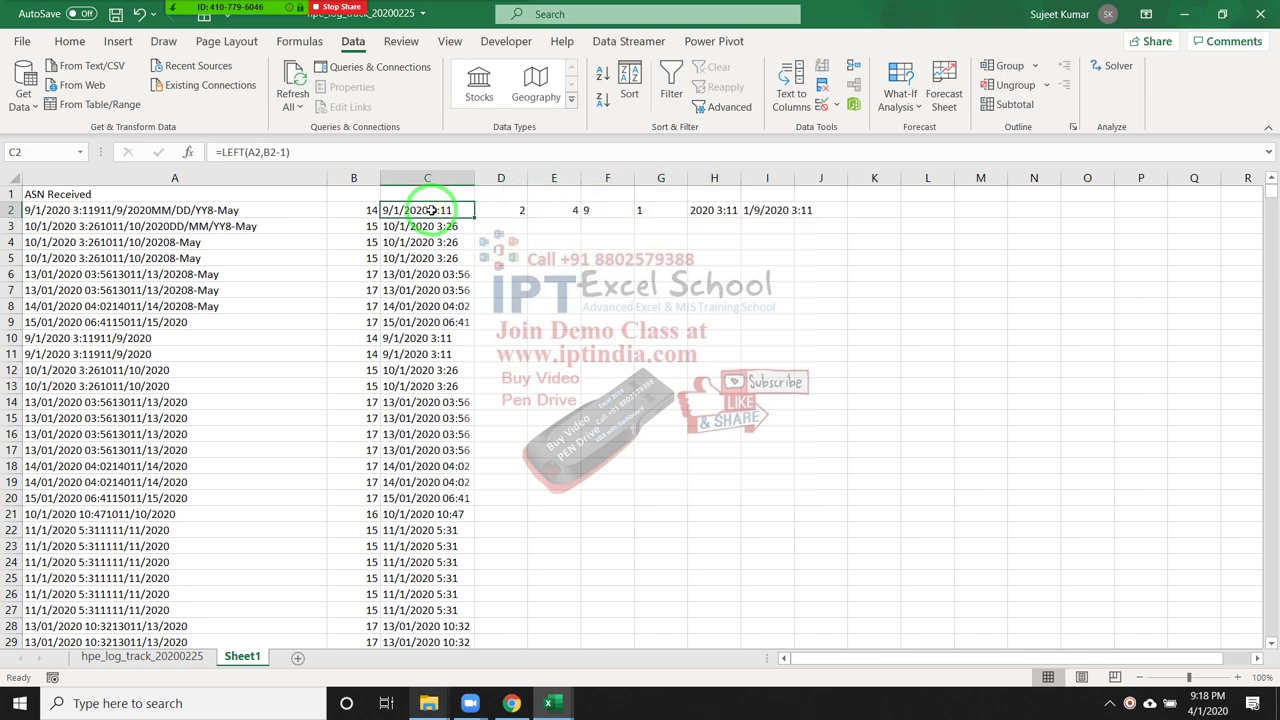
key(ctrl+shift+Down)
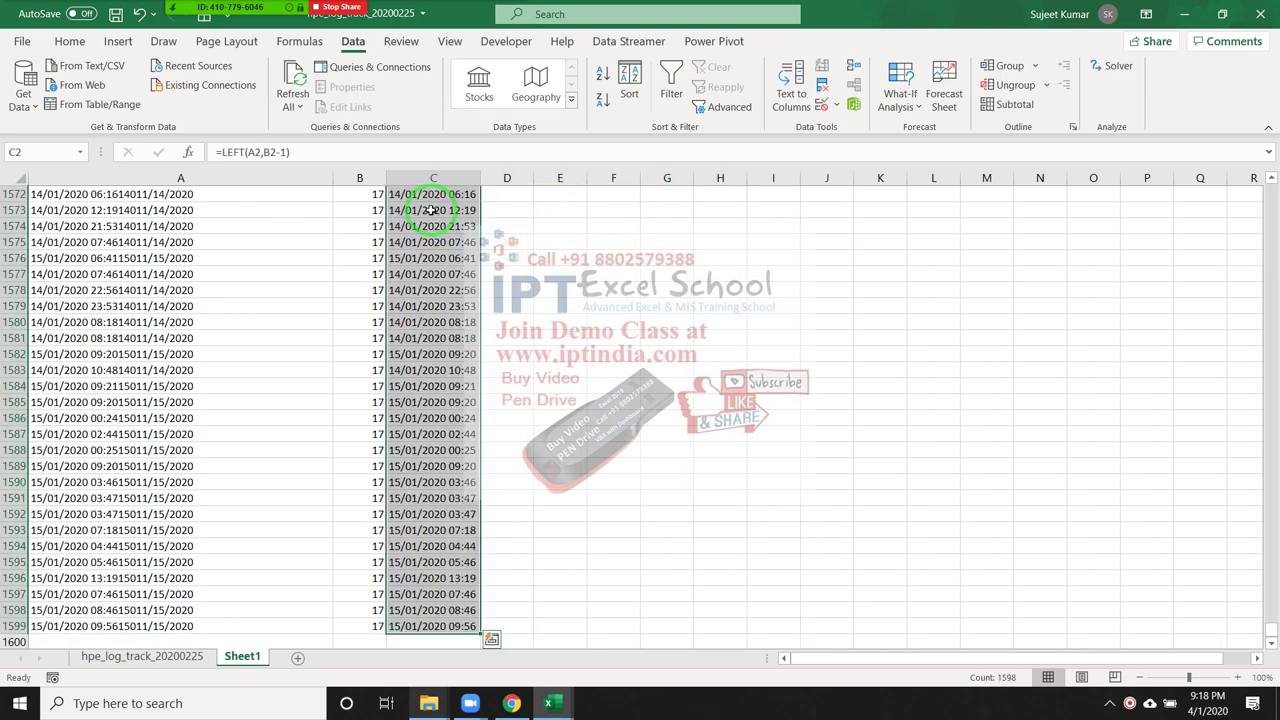
key(ctrl+c)
click(70, 41)
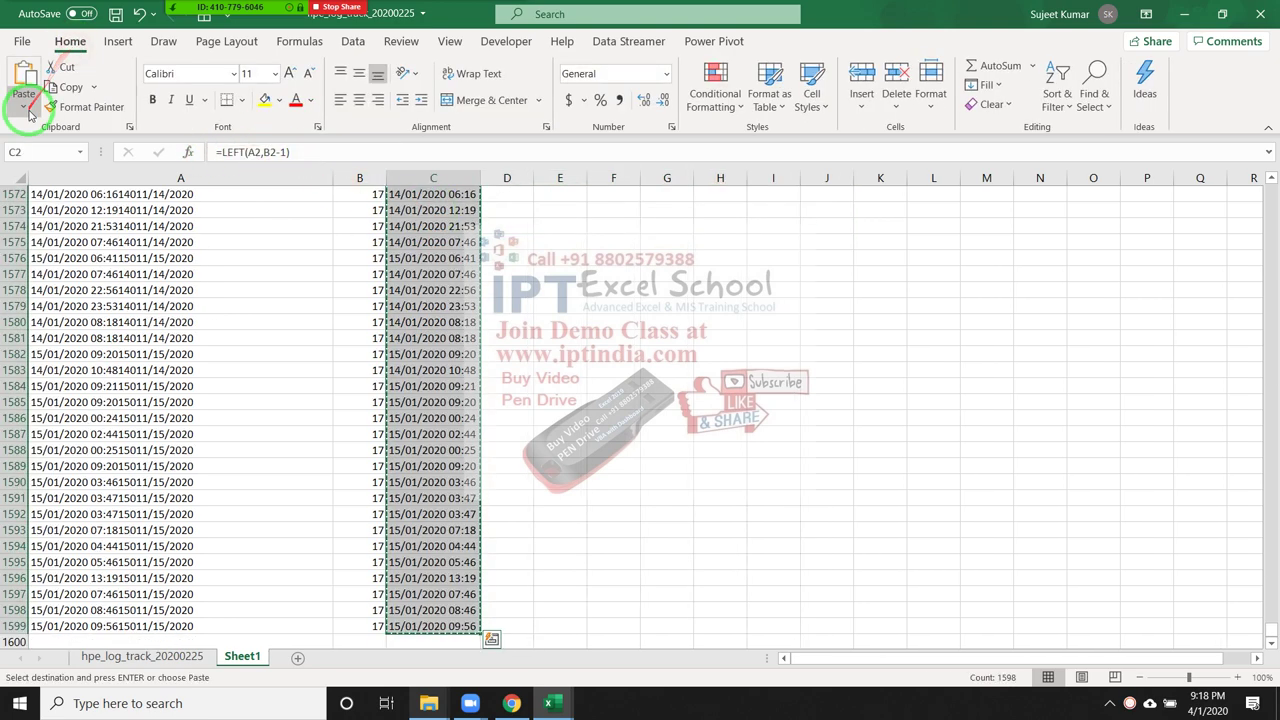
click(24, 108)
click(23, 233)
key(ctrl+BackSpace)
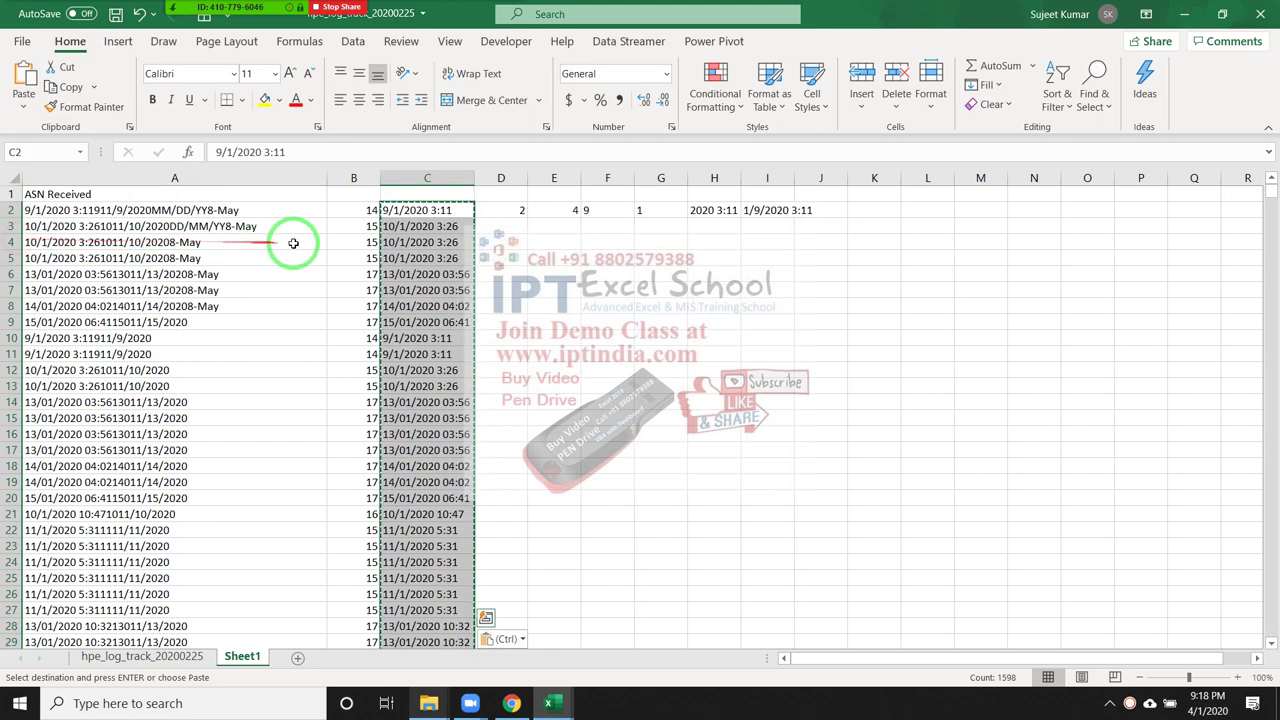
click(460, 209)
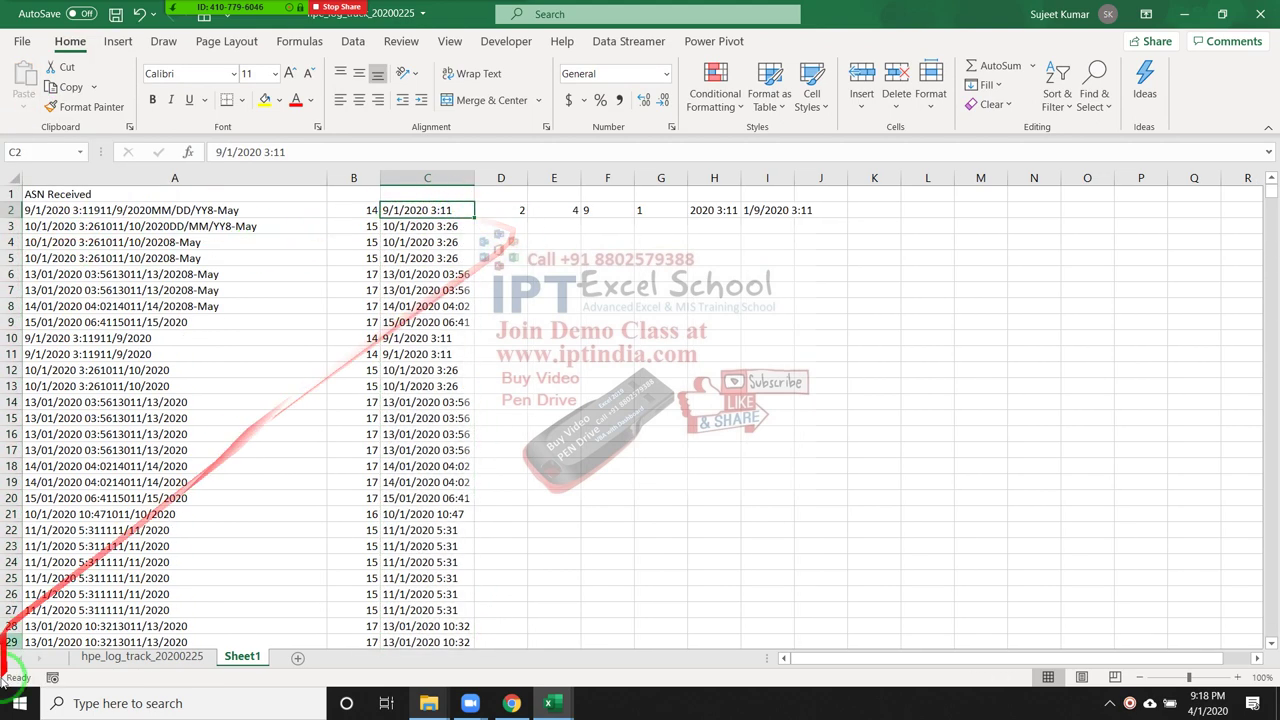
Start recording Macro1 and select the date-time entries from C2 to the last row
click(52, 677)
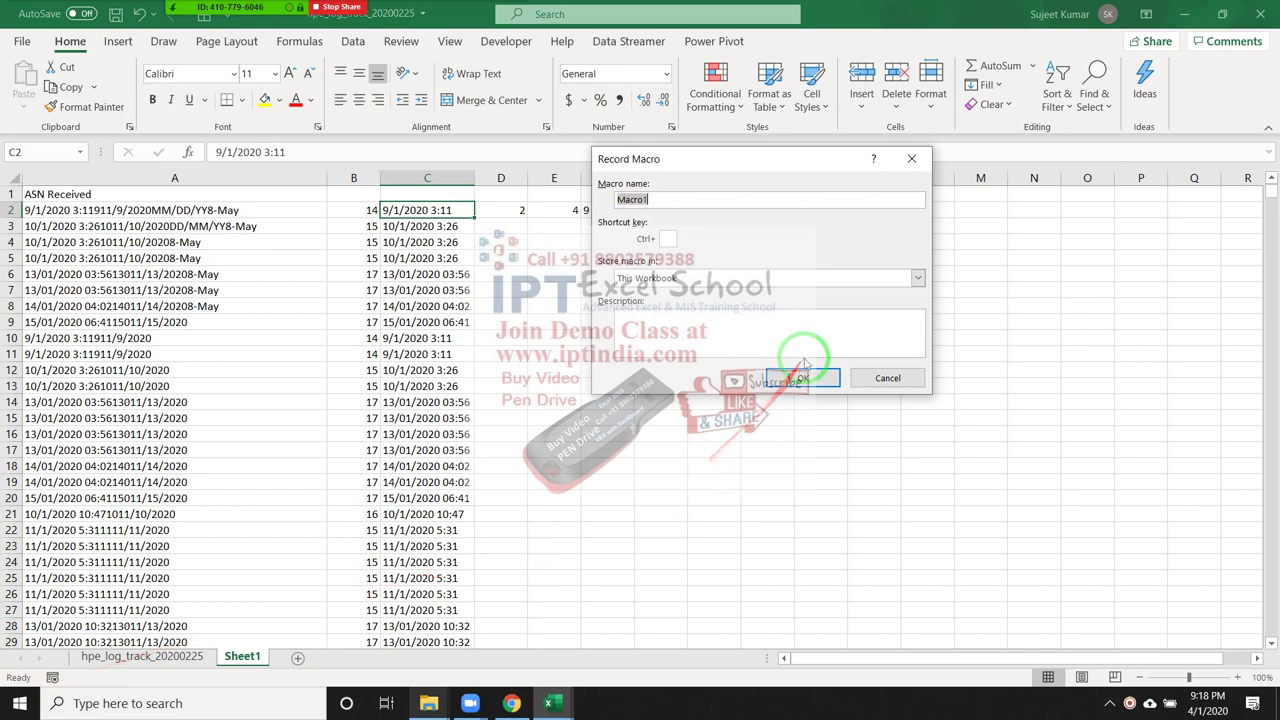
click(803, 378)
click(407, 198)
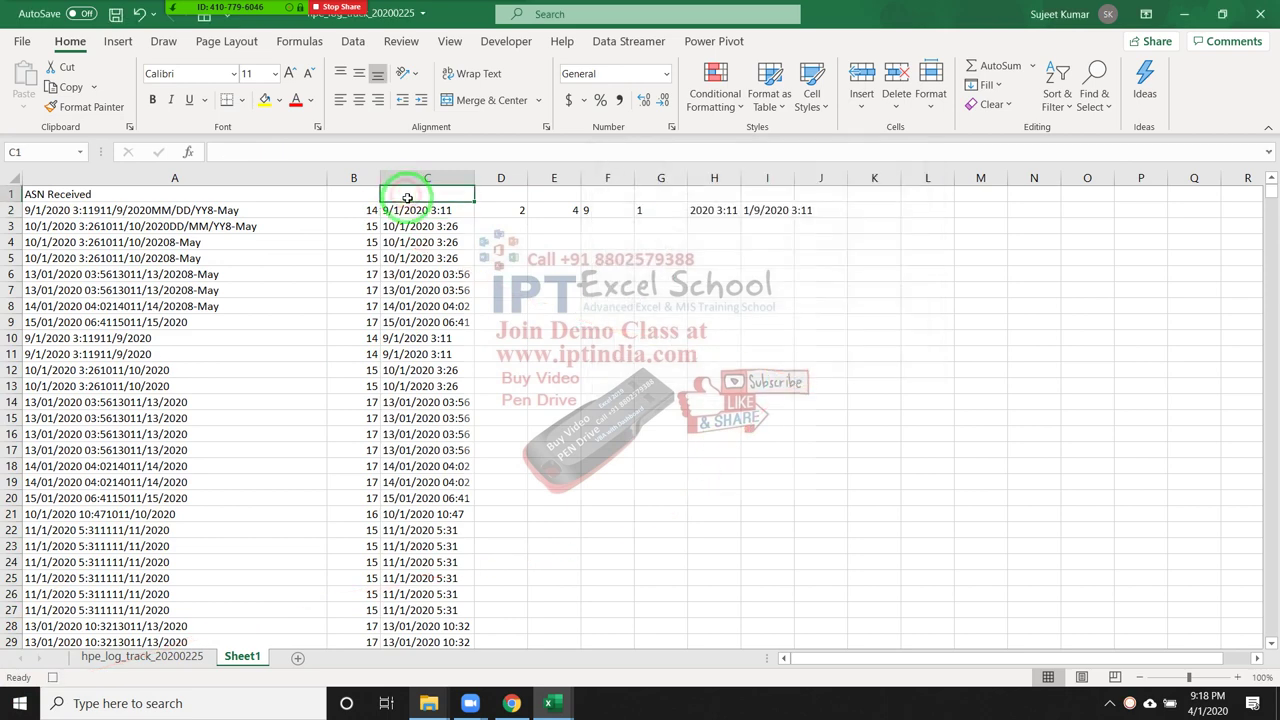
key(Down)
key(ctrl+shift+Down)
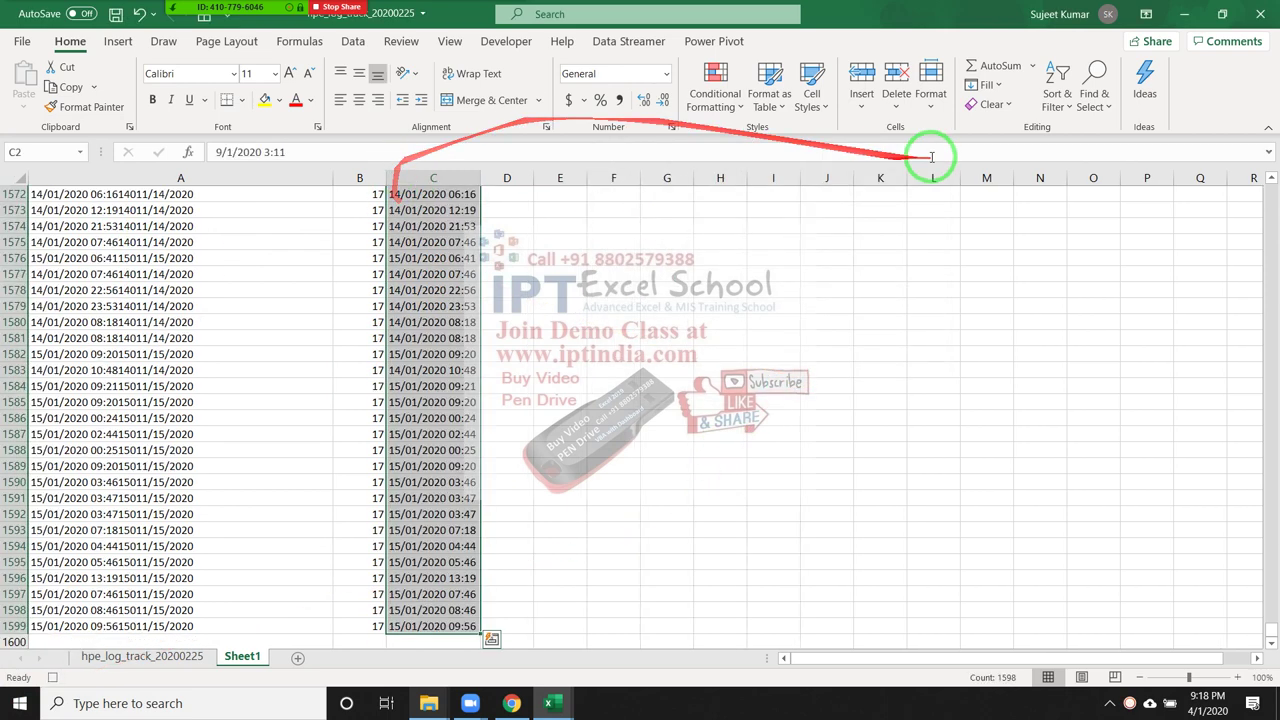
Run Text to Columns with DMY date format, replacing the existing data beside column C
click(362, 45)
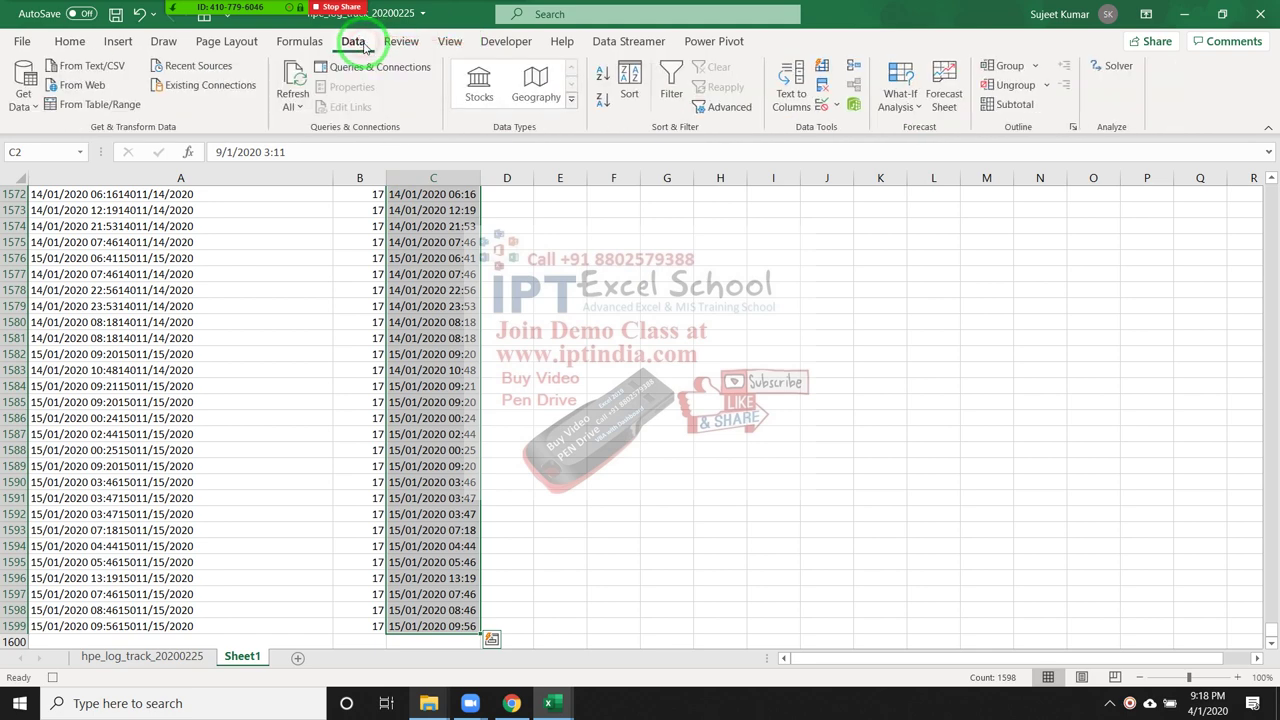
click(778, 106)
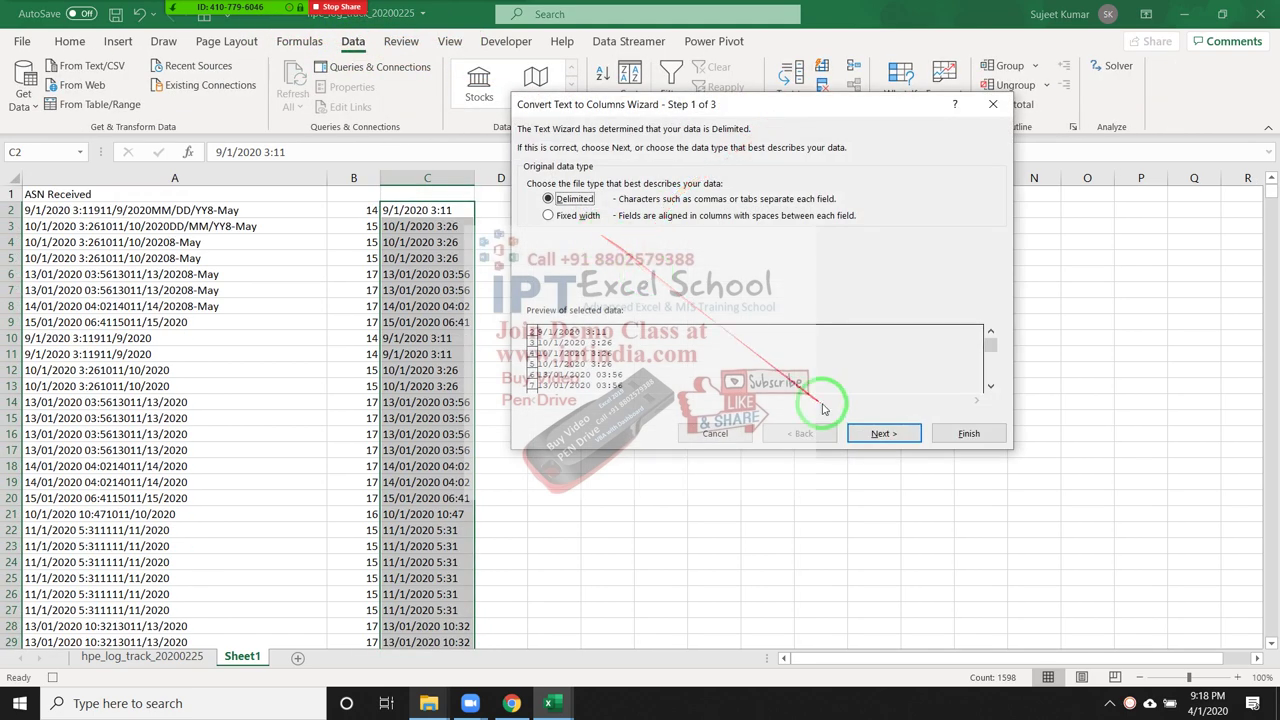
click(866, 437)
click(866, 437)
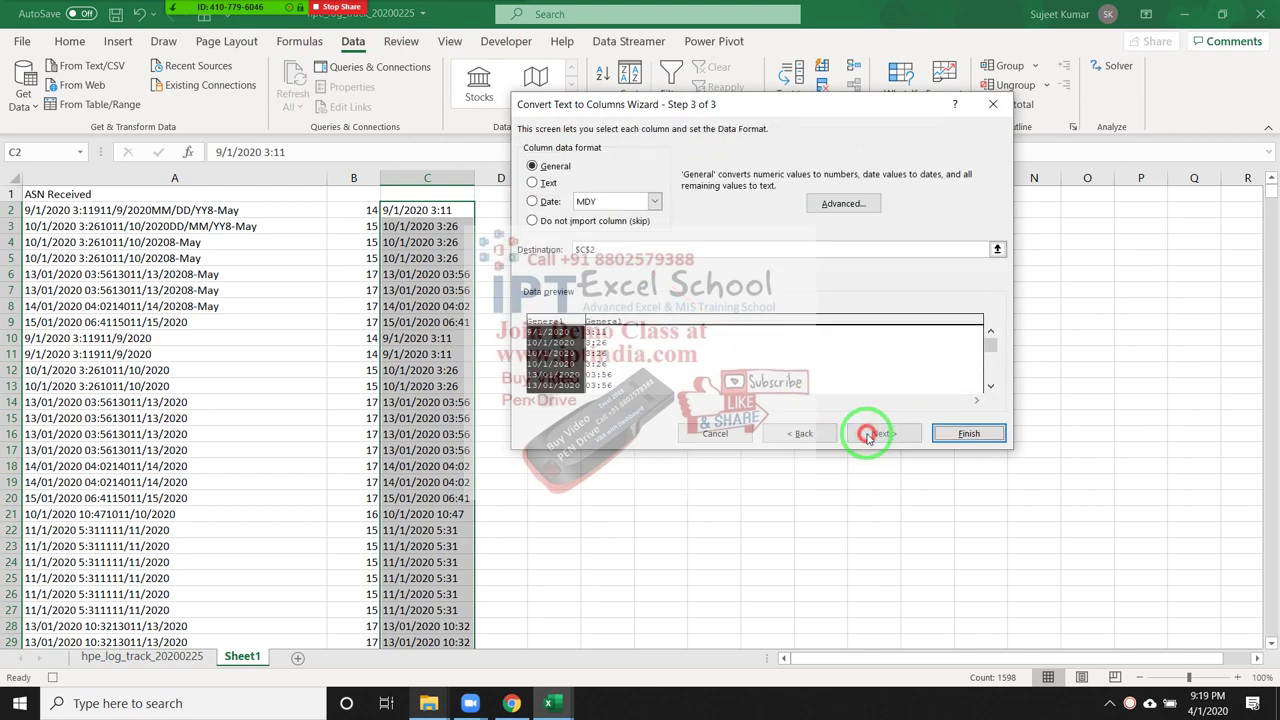
click(585, 203)
click(585, 228)
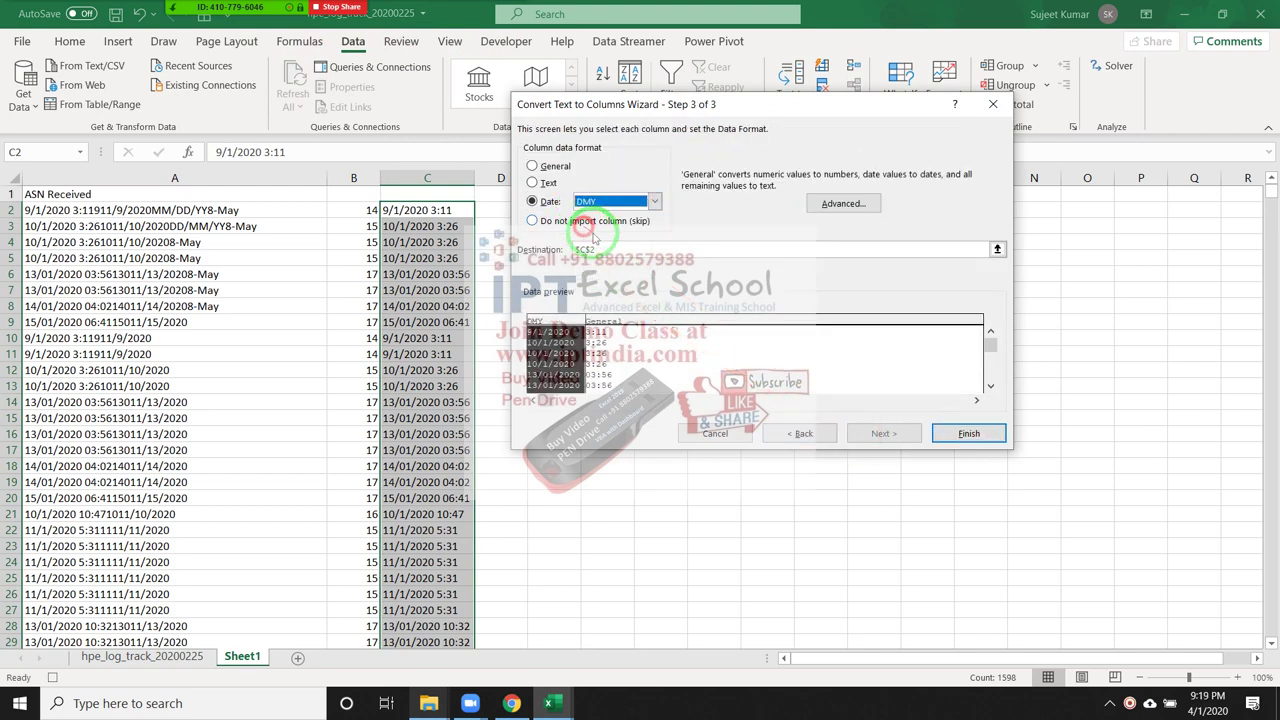
click(966, 434)
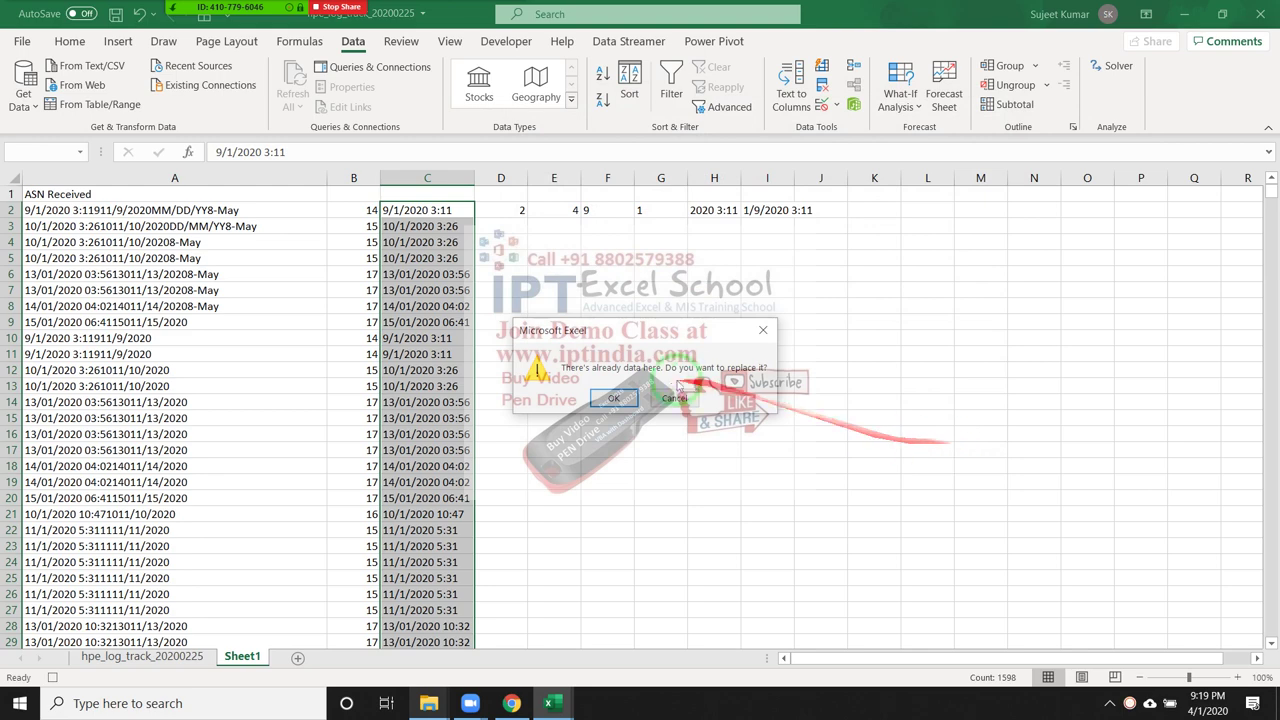
click(615, 399)
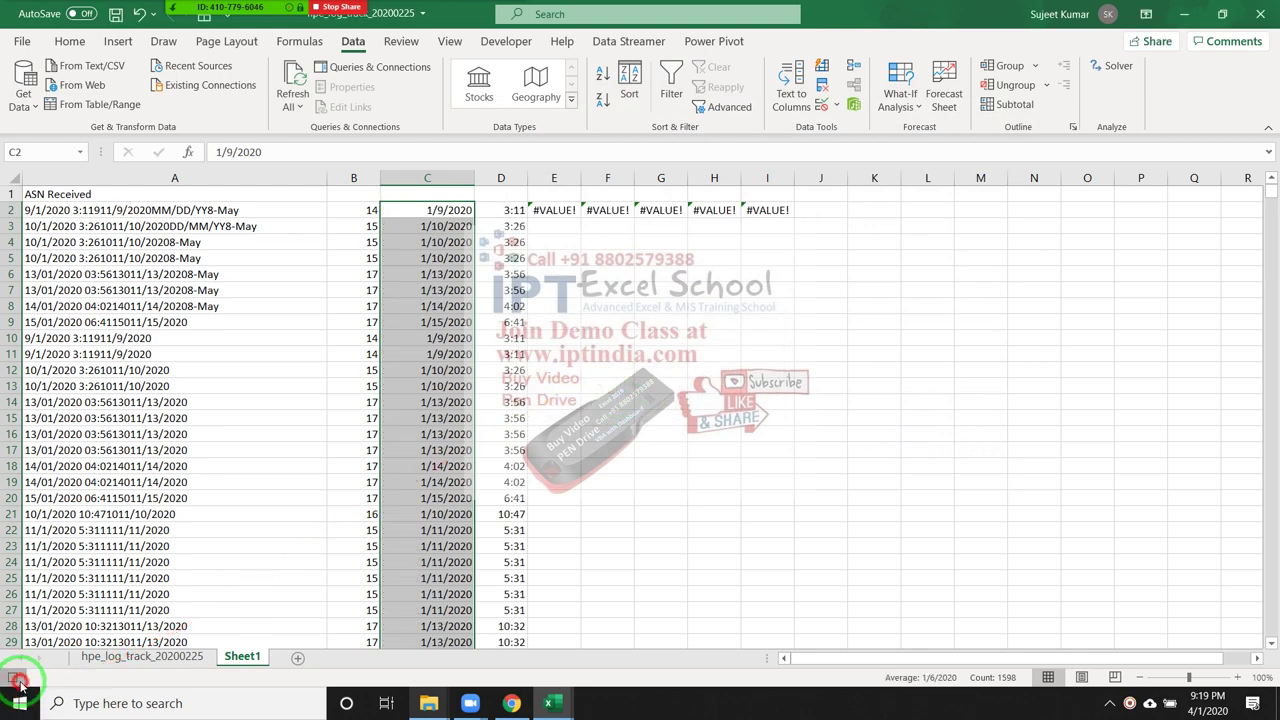
Stop recording and open the Developer Macros list showing Macro1
click(552, 274)
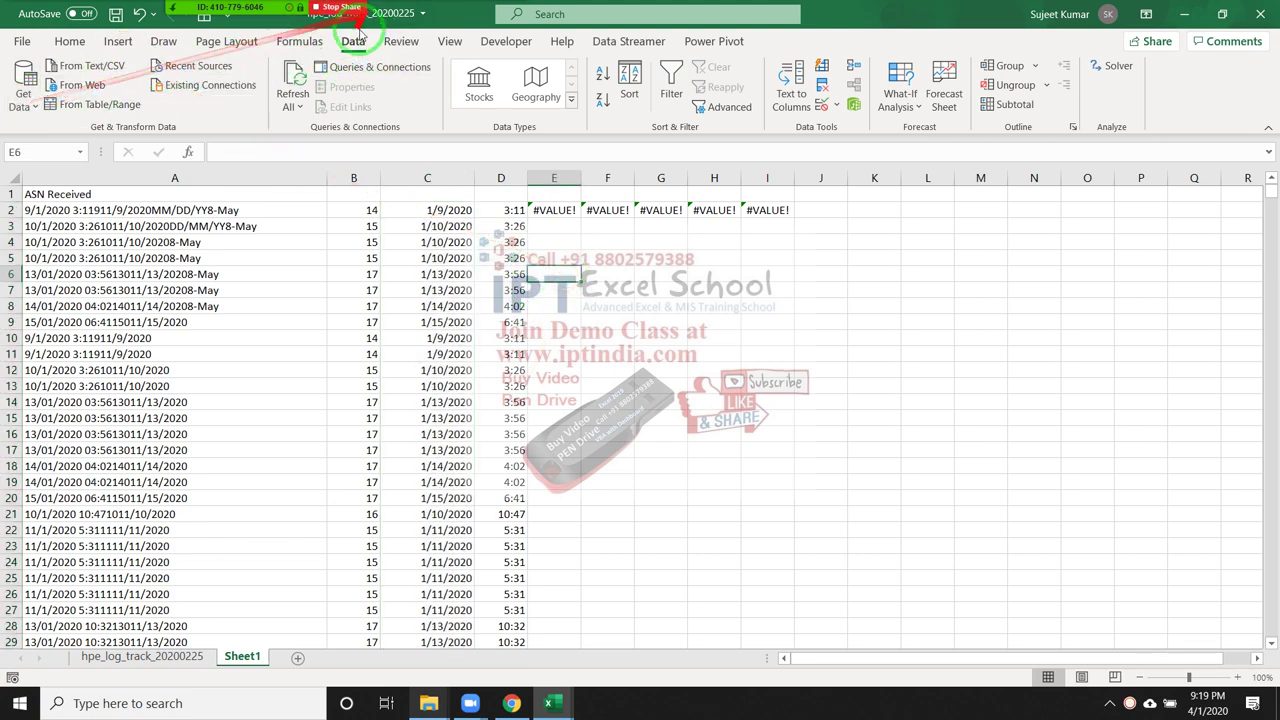
click(506, 41)
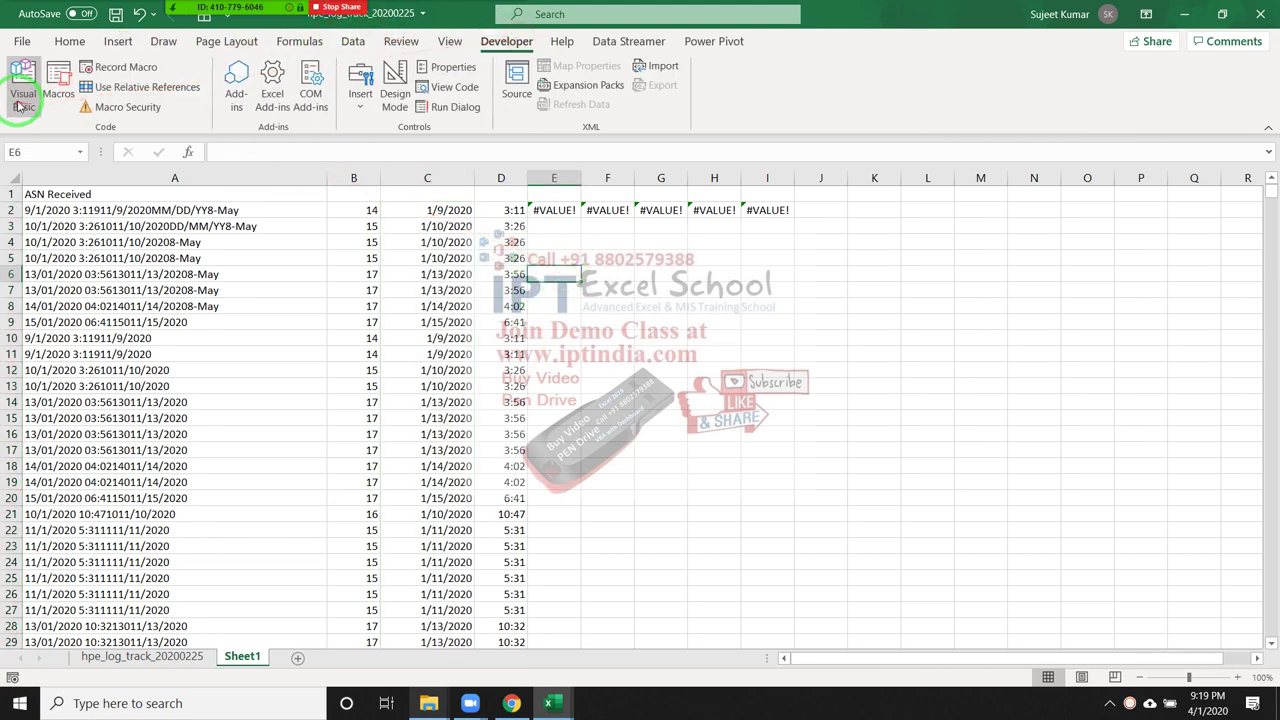
click(44, 100)
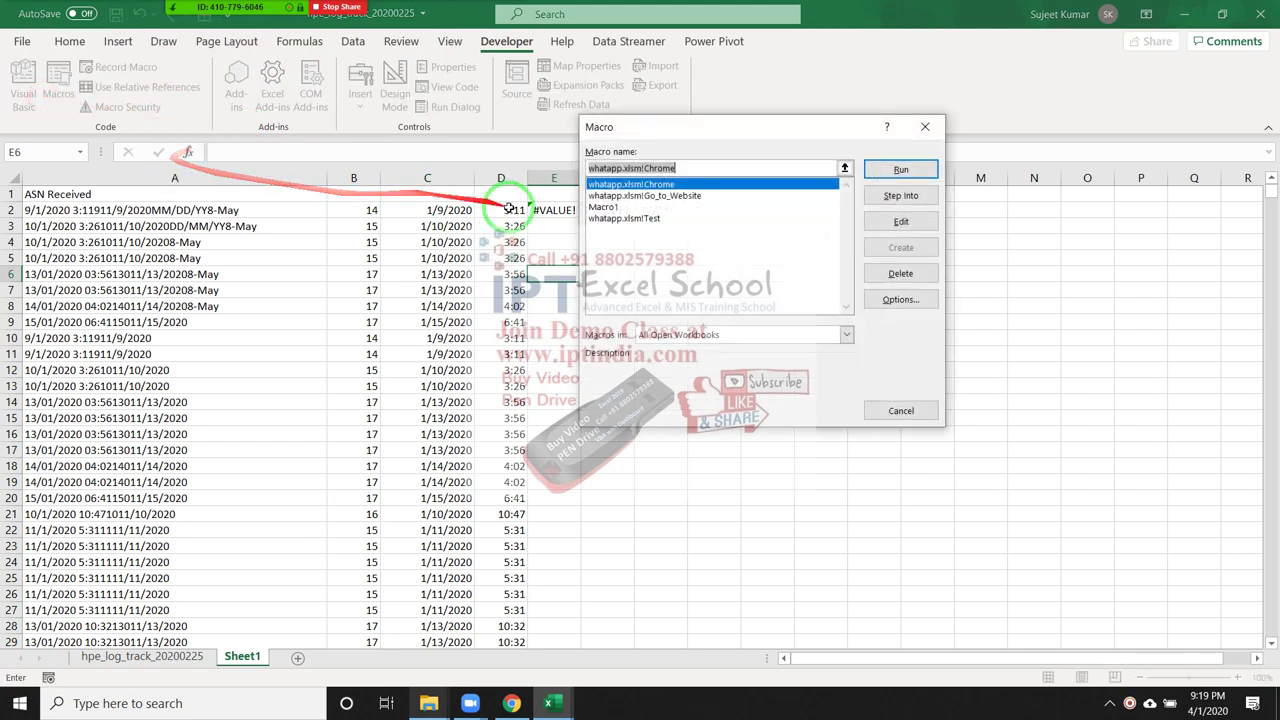
Review Macro1's TextToColumns code: C2 destination, tab, semicolon and comma delimiters, then return to Excel
click(903, 222)
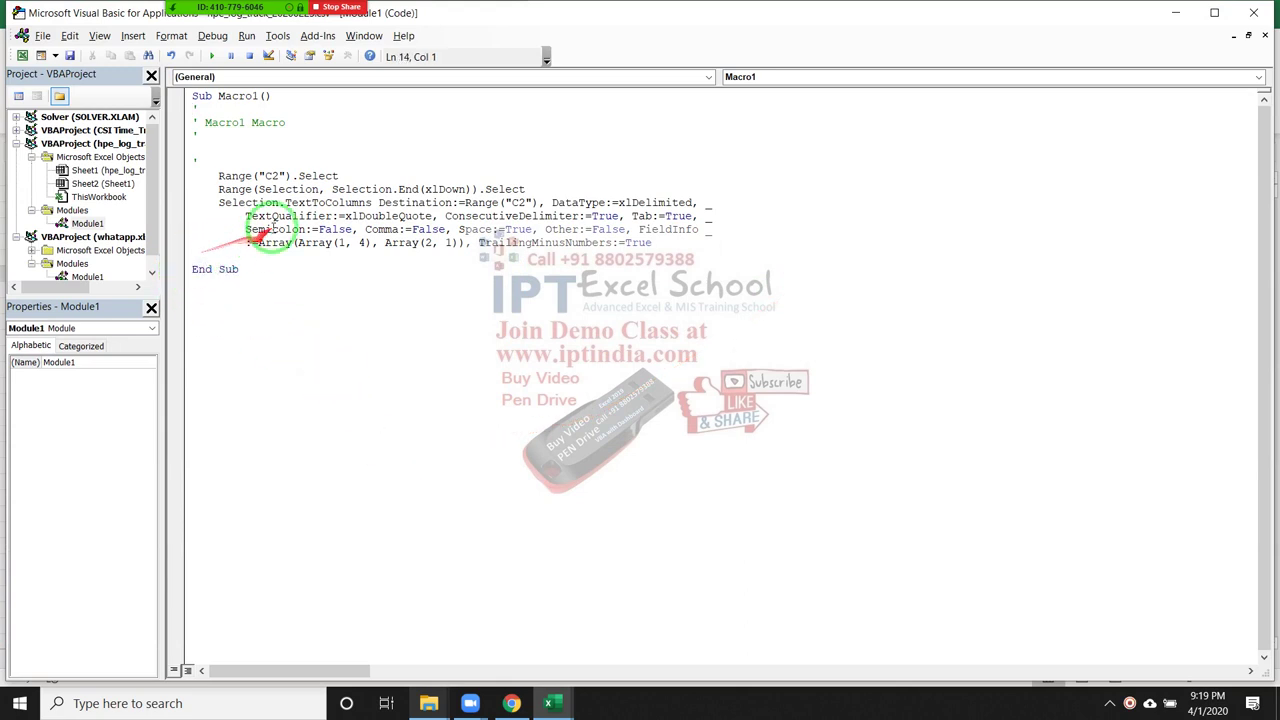
click(431, 189)
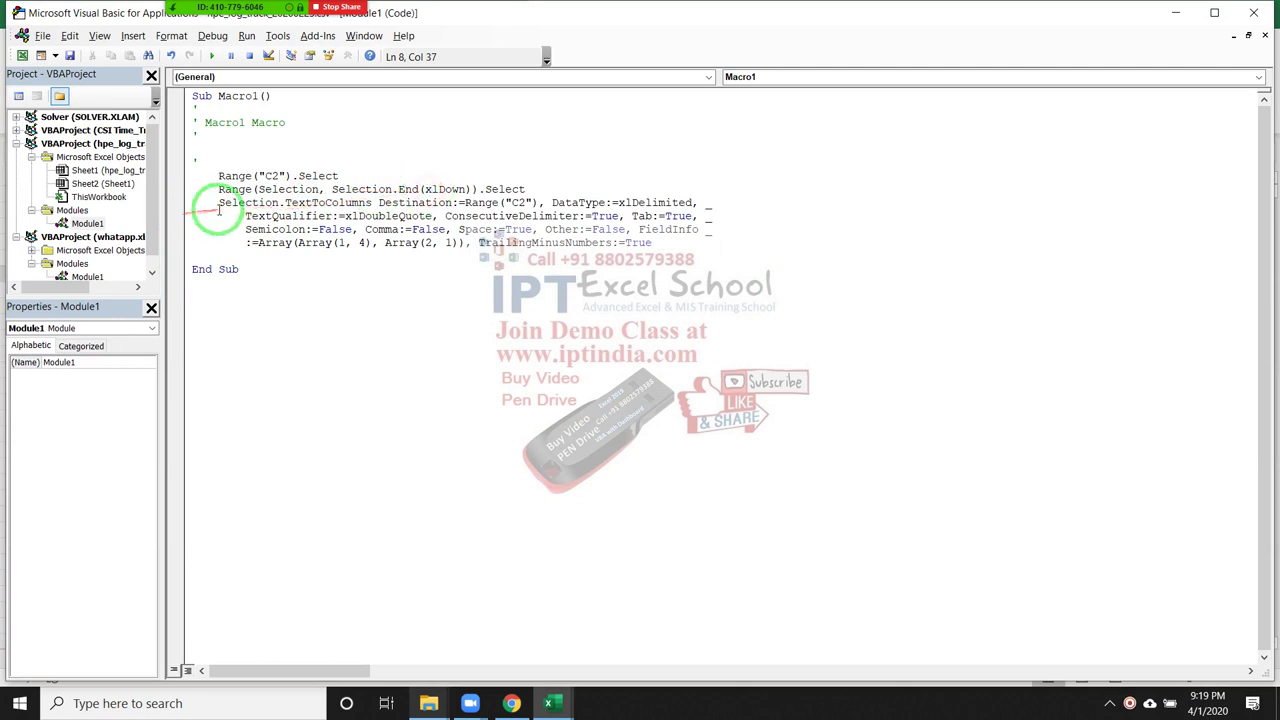
drag(200, 215, 360, 204)
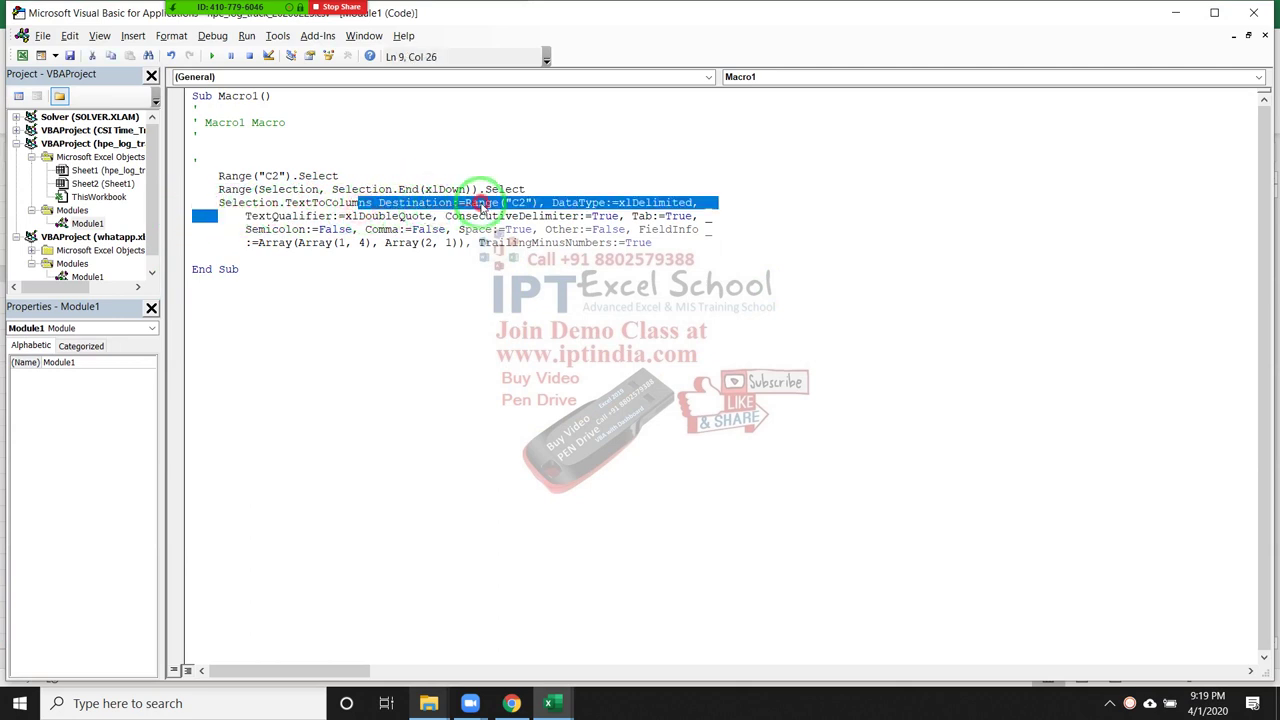
click(513, 203)
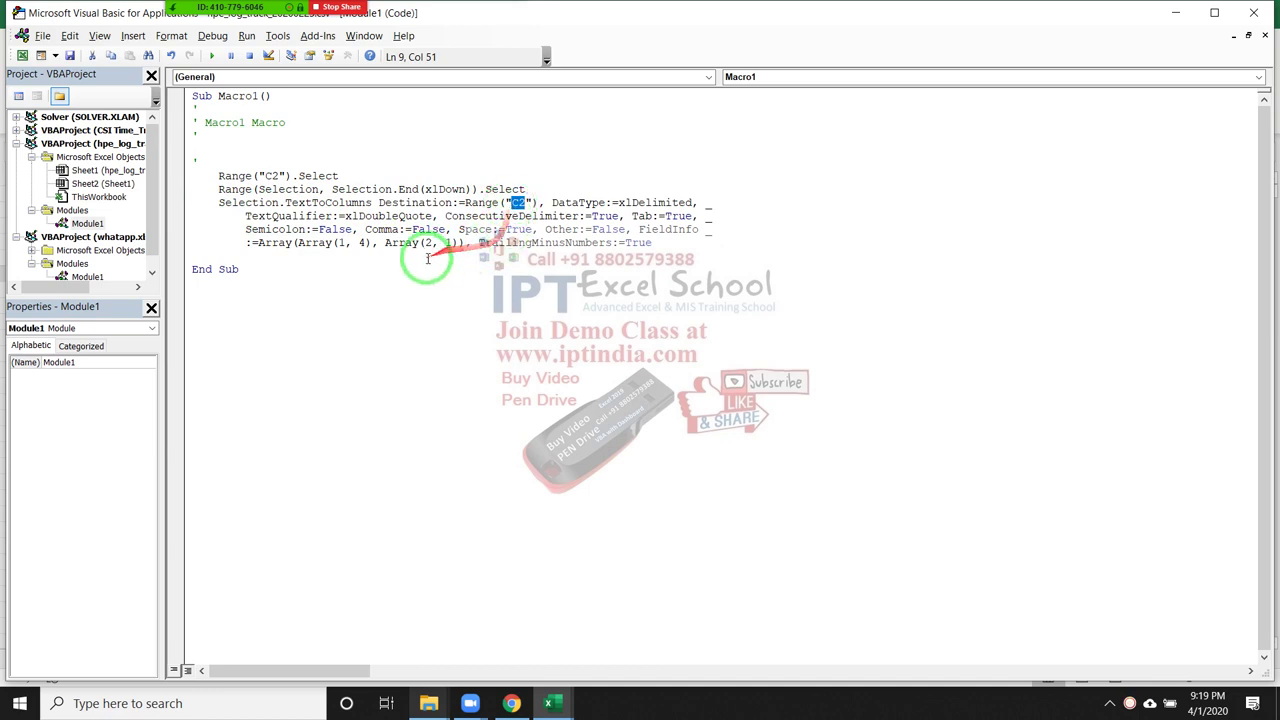
click(488, 257)
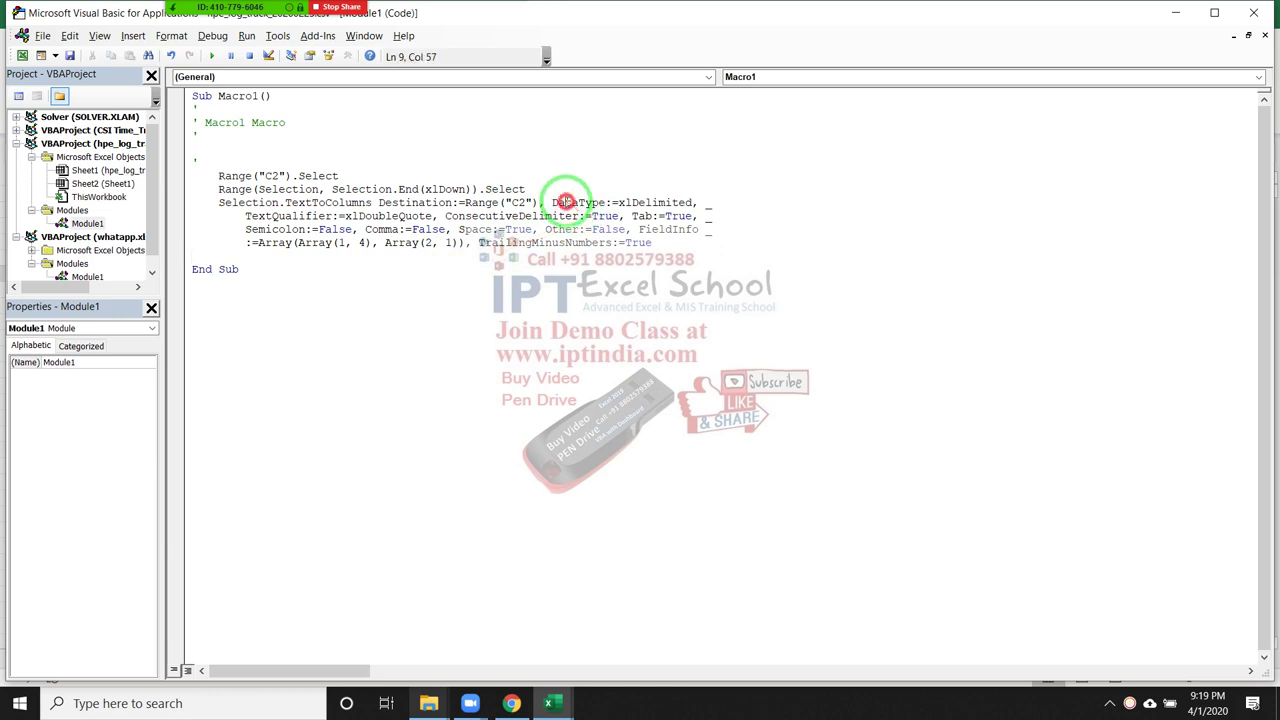
click(505, 215)
click(617, 216)
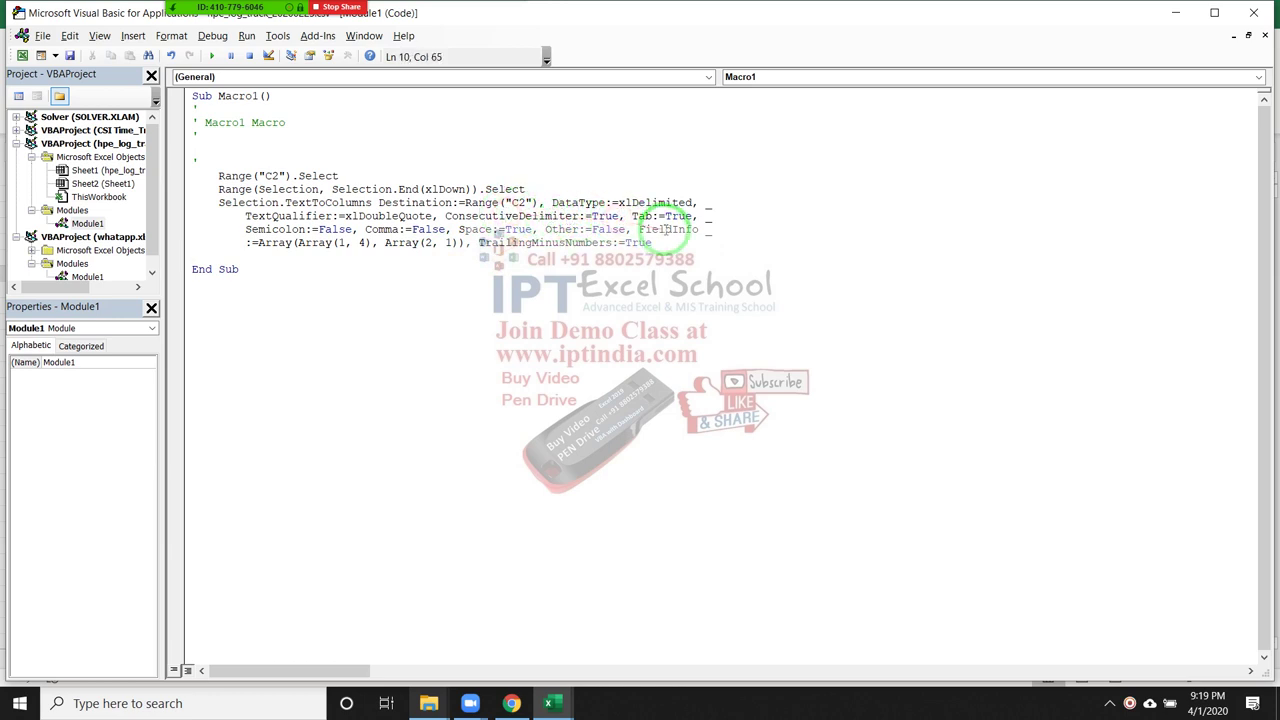
click(284, 228)
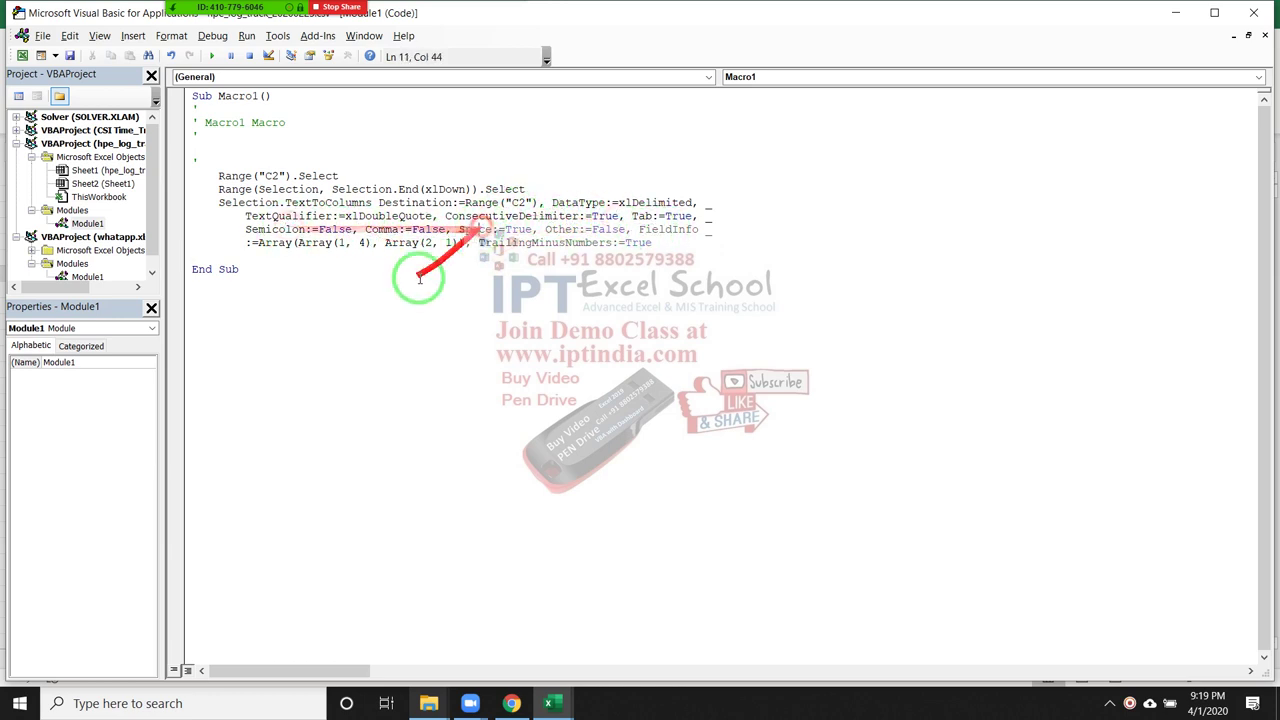
key(alt+F11)
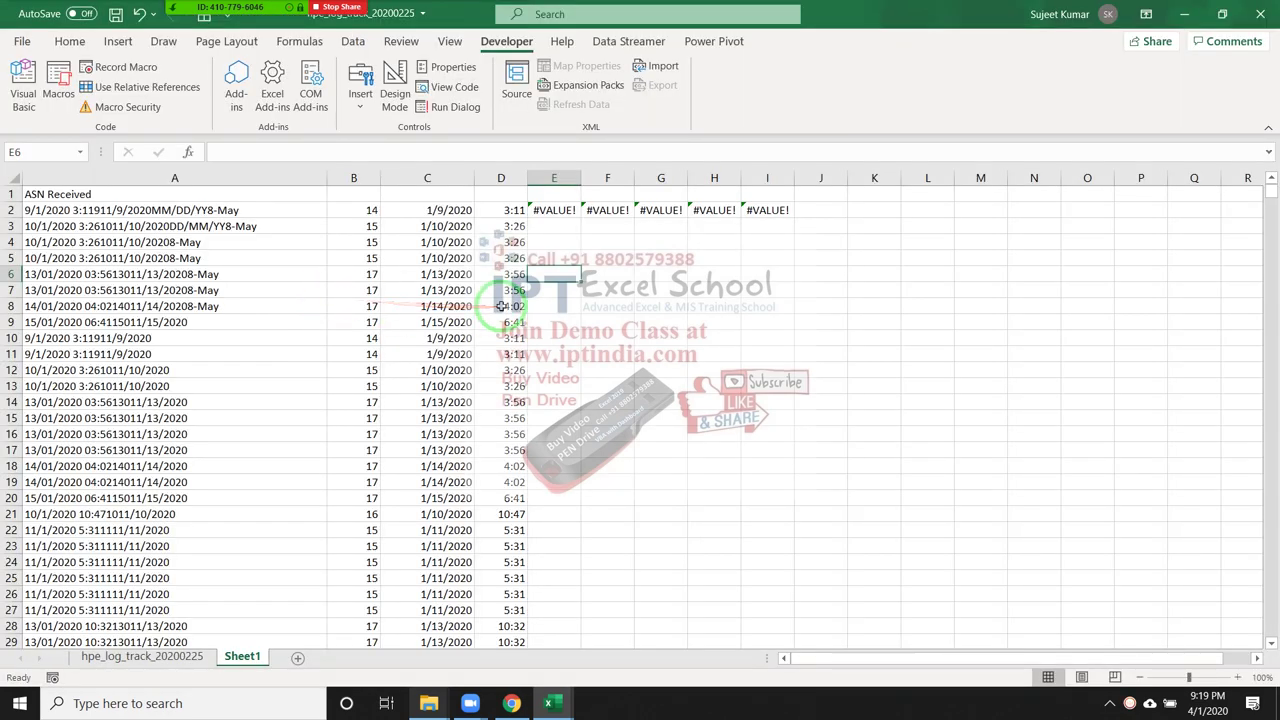
Undo the split to restore column C's date-time text, clear columns D through H, and select C2
click(501, 307)
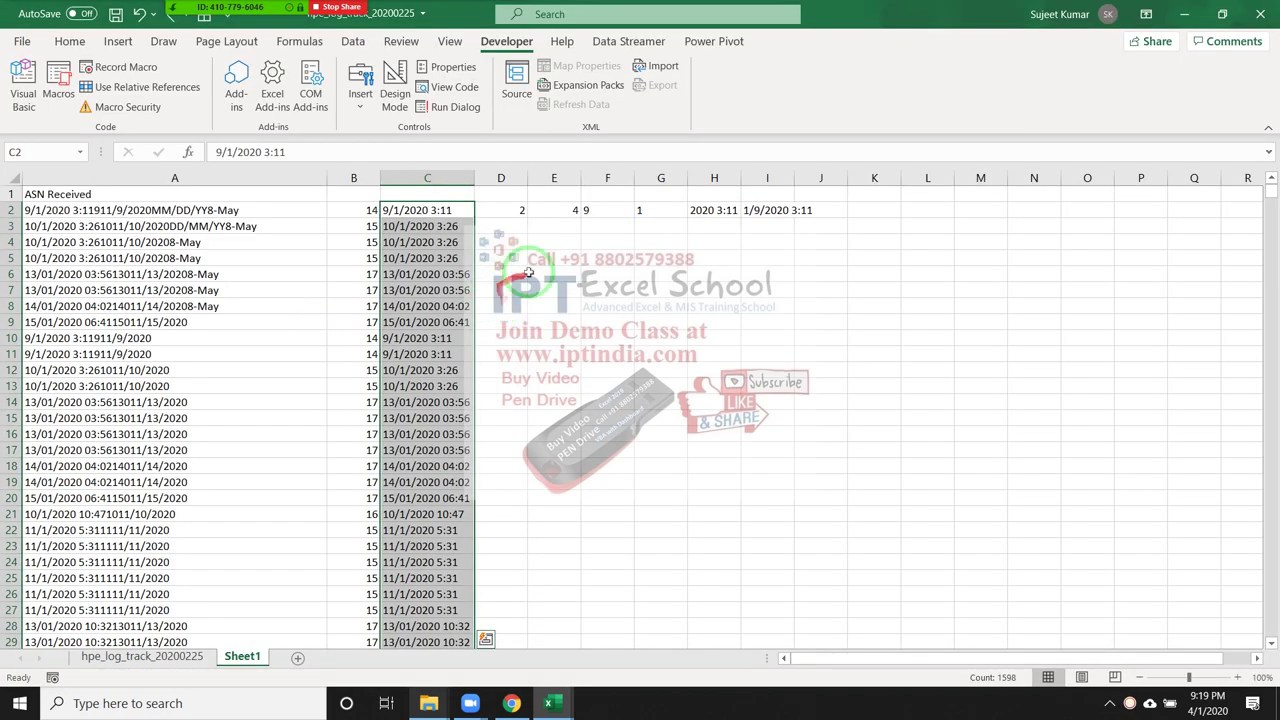
drag(501, 177, 714, 177)
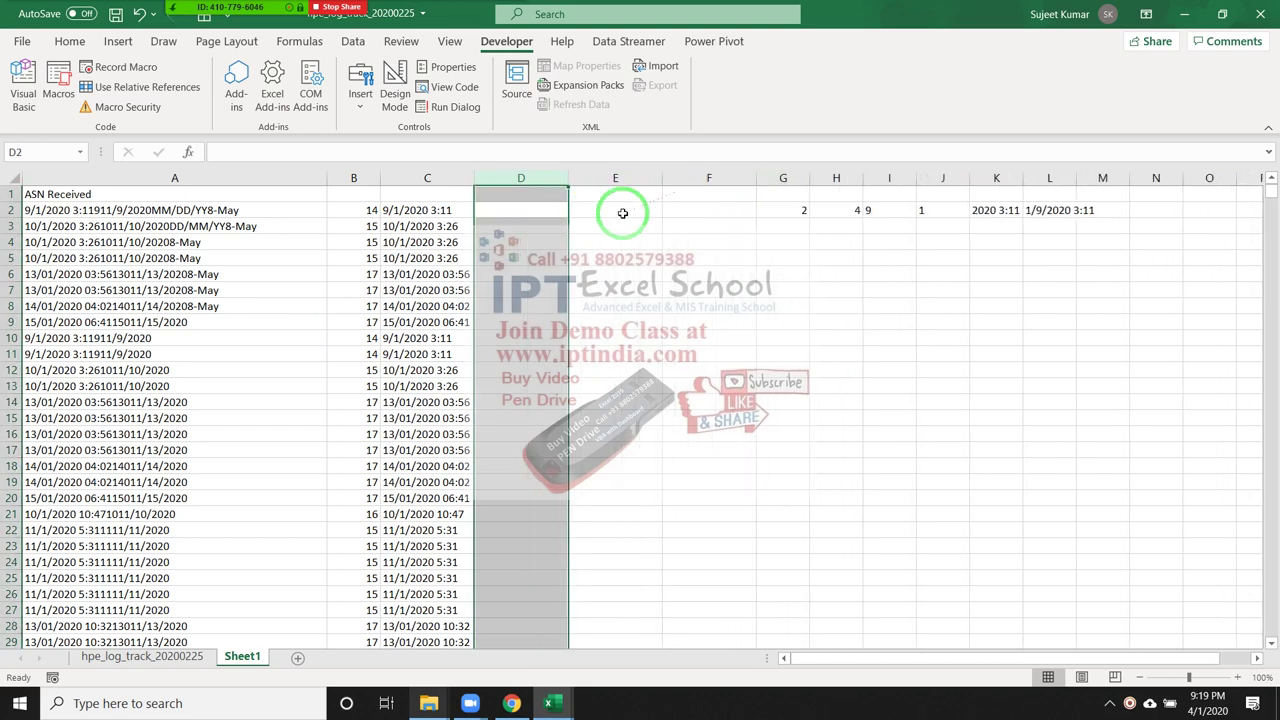
click(414, 228)
click(413, 210)
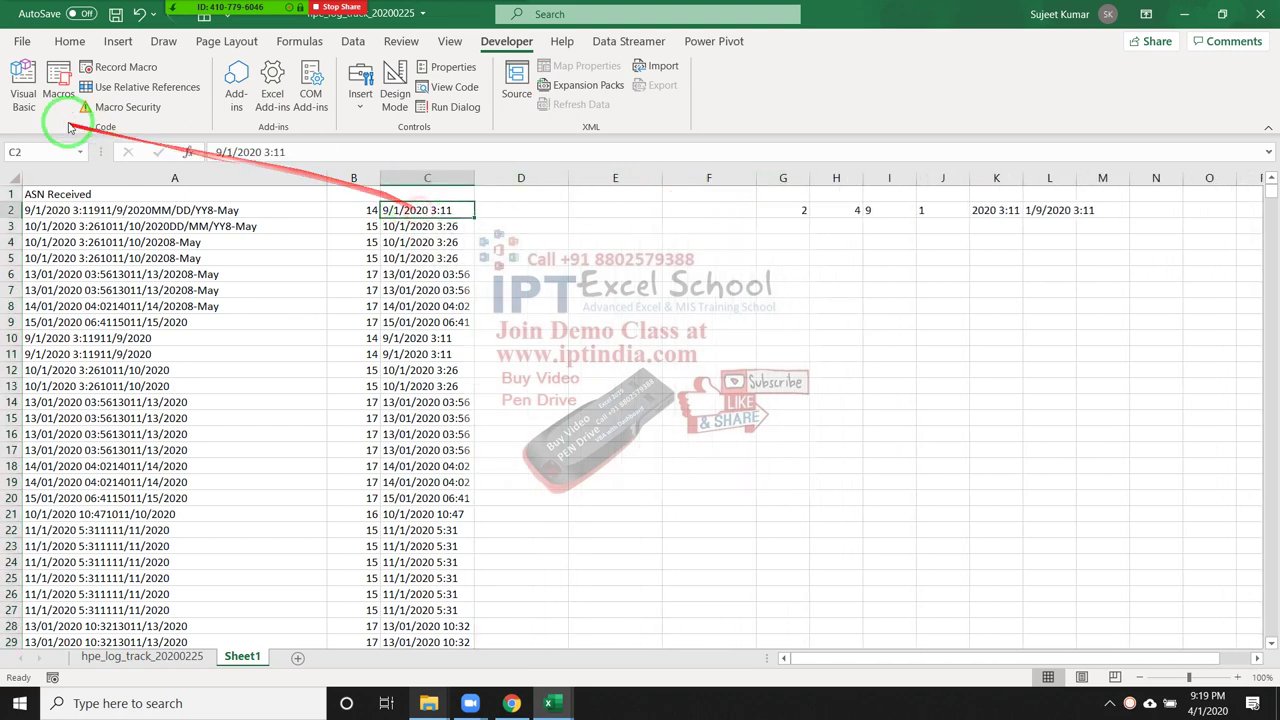
Run Macro1 from the Macros list to re-split column C, then reopen the VBA editor
click(58, 85)
click(640, 206)
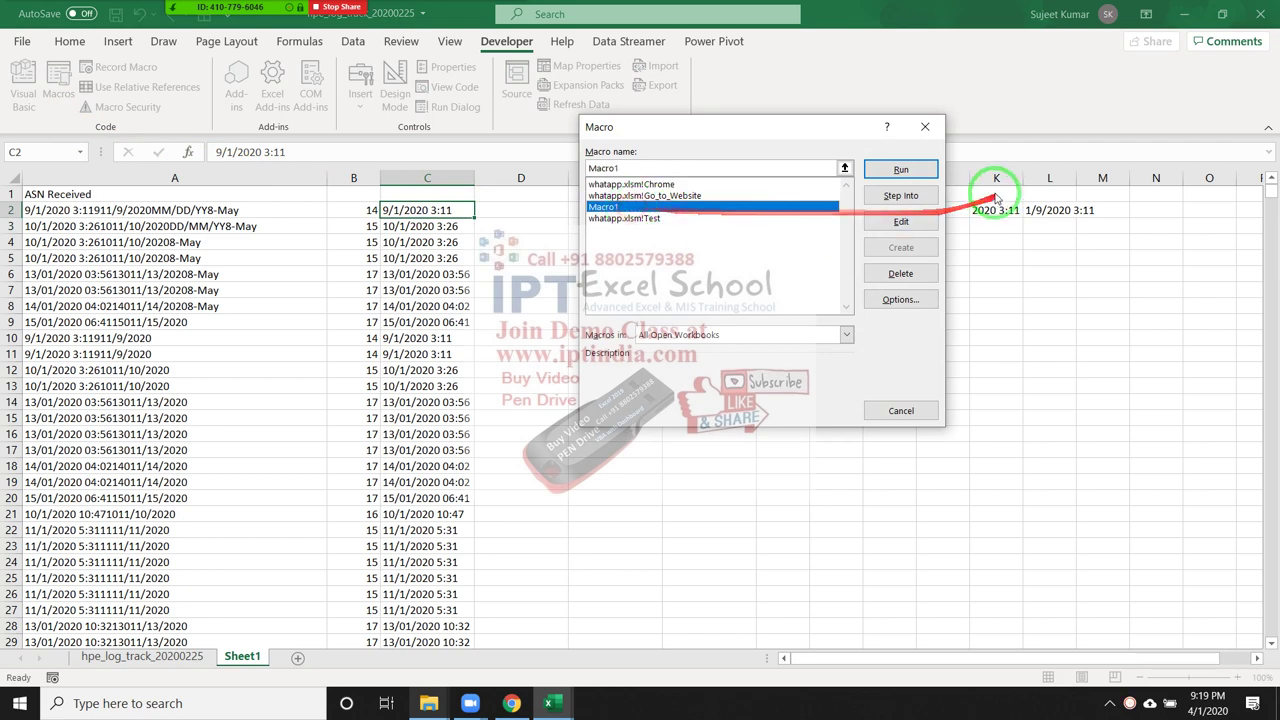
click(900, 169)
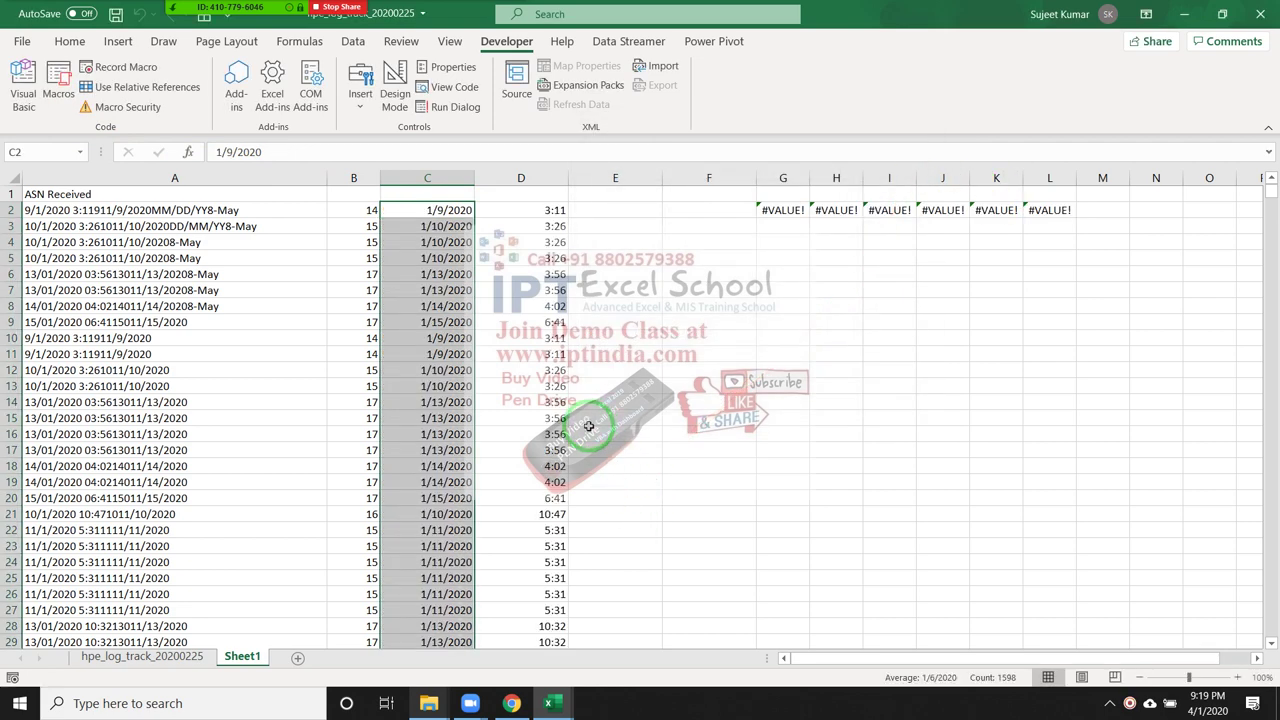
key(alt+F11)
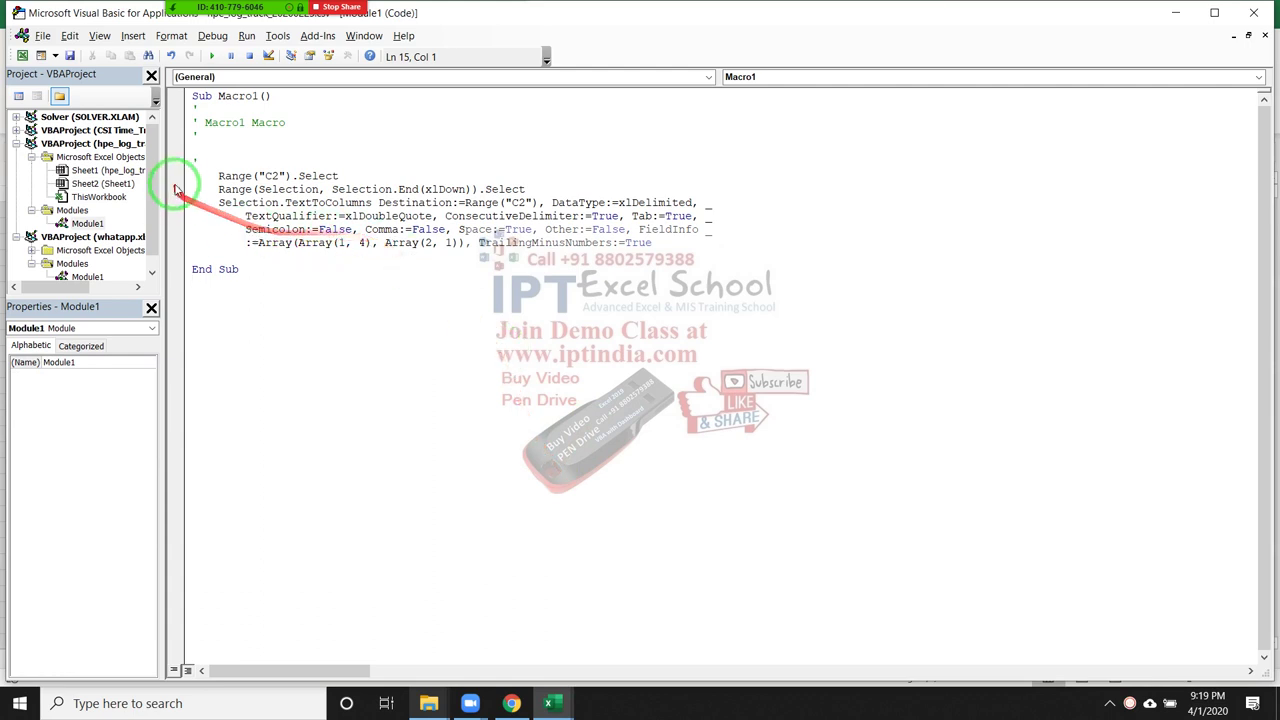
drag(200, 202, 420, 258)
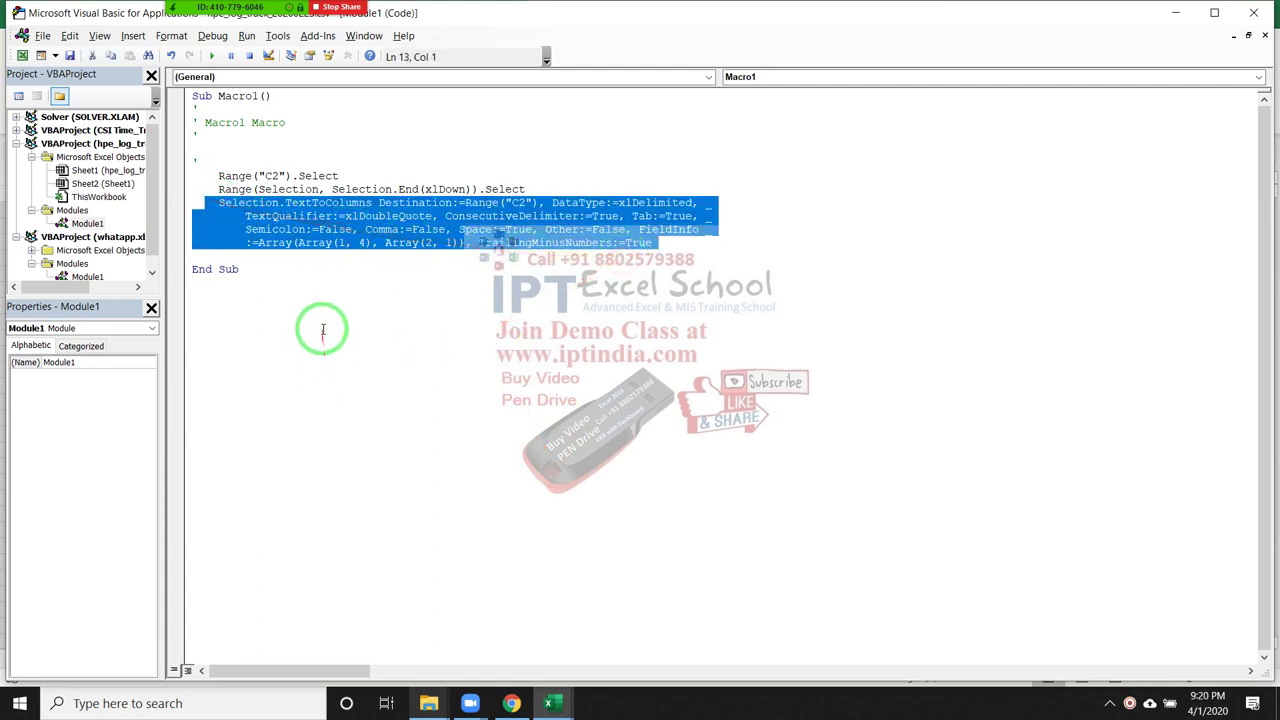
click(296, 262)
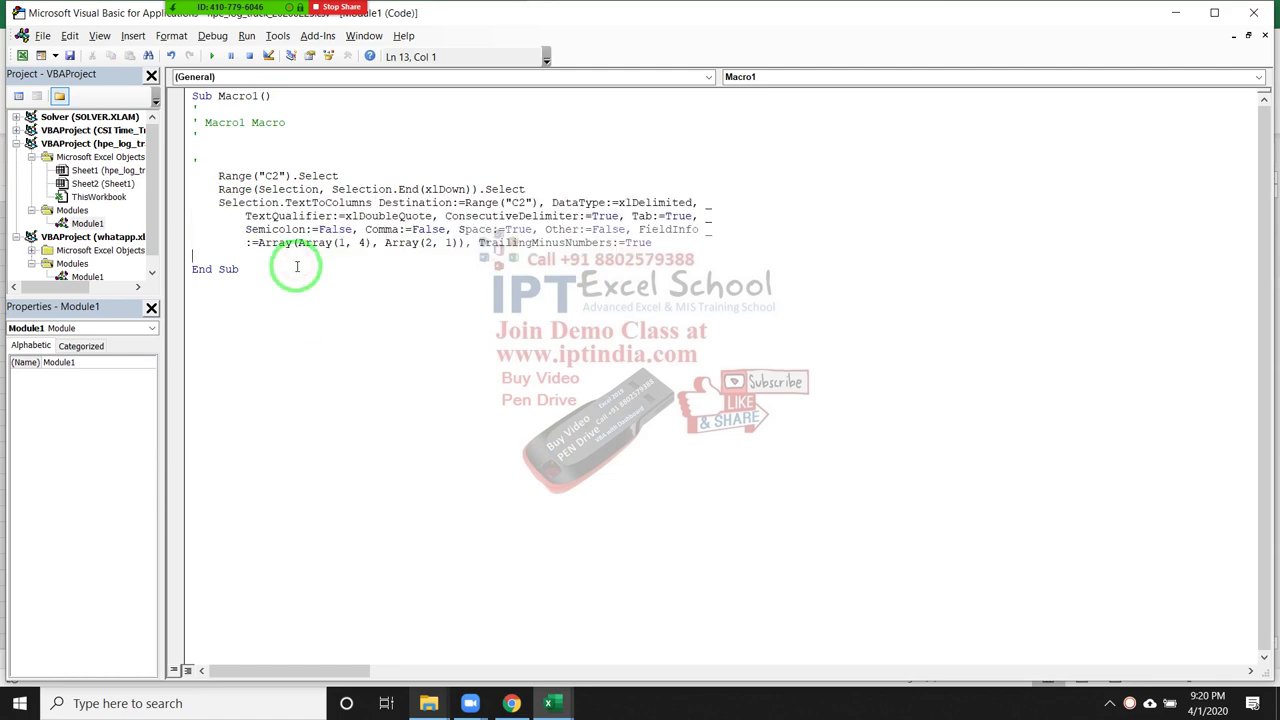
key(alt+F11)
key(ctrl+shift+Down)
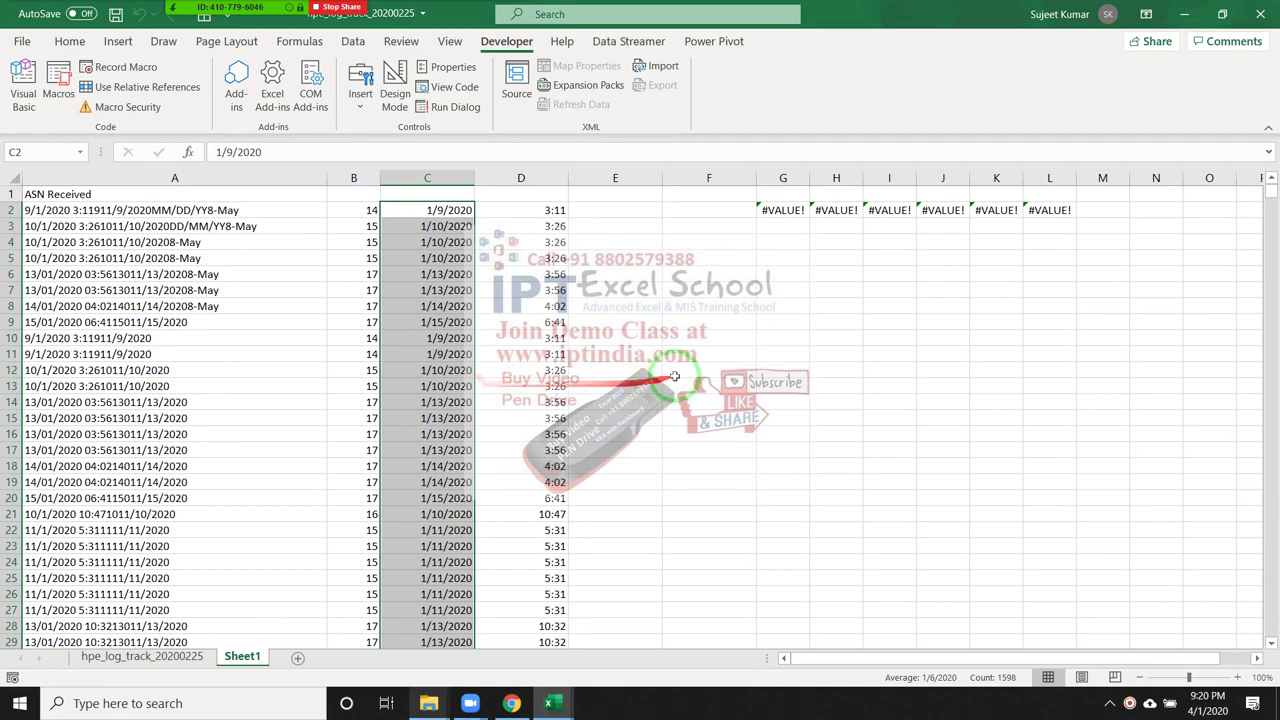
key(alt+F11)
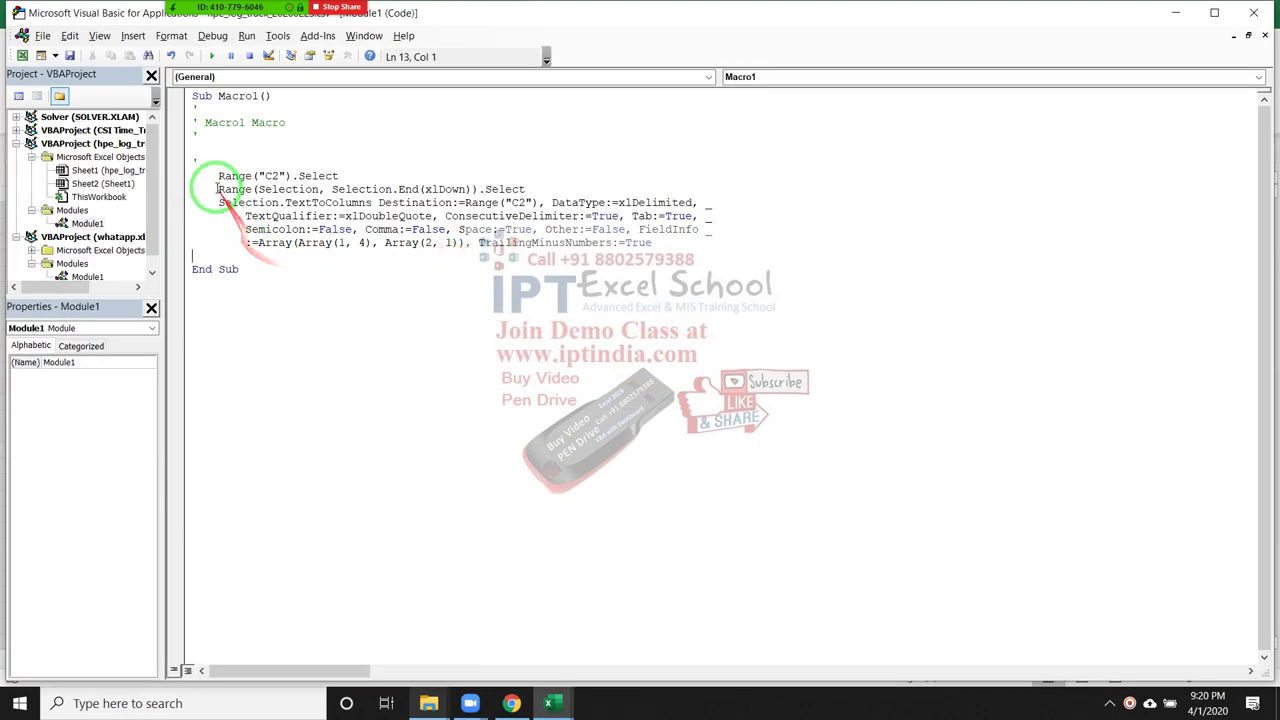
drag(218, 176, 594, 277)
key(alt+F11)
drag(715, 210, 1074, 214)
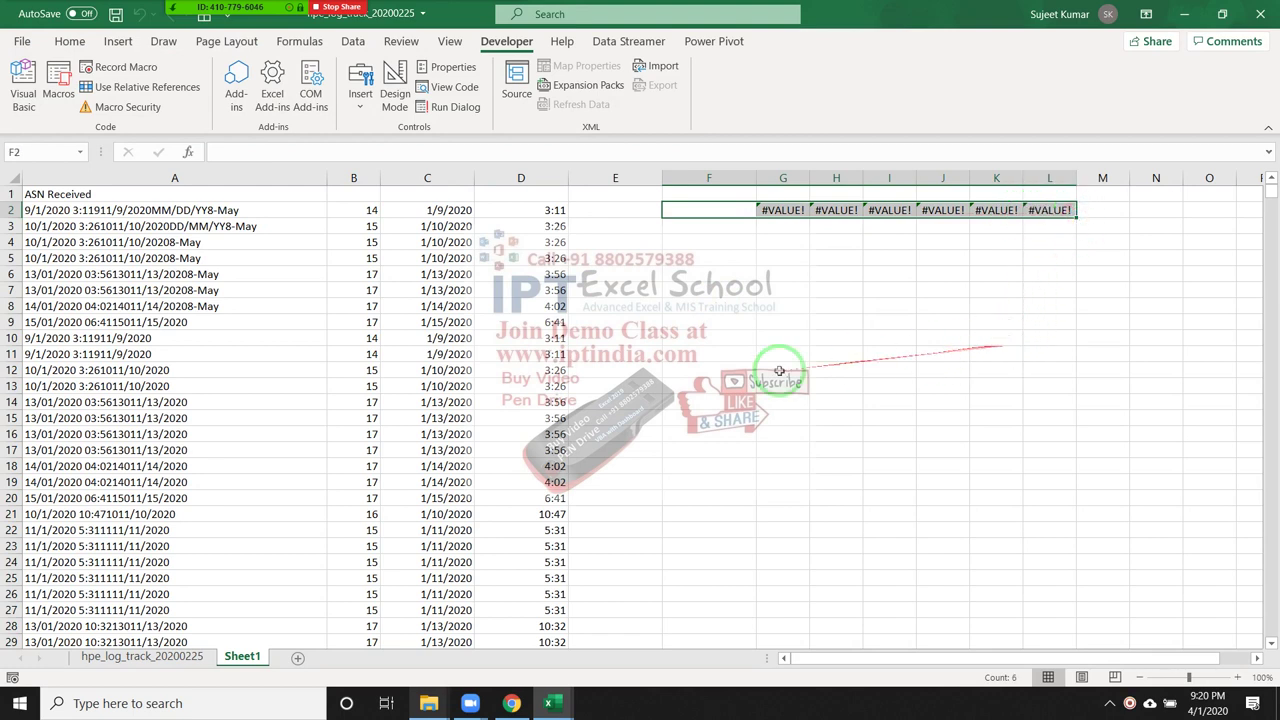
Check the converted date in C5, the FIND formula in G2, and the time in D4
click(683, 382)
click(450, 258)
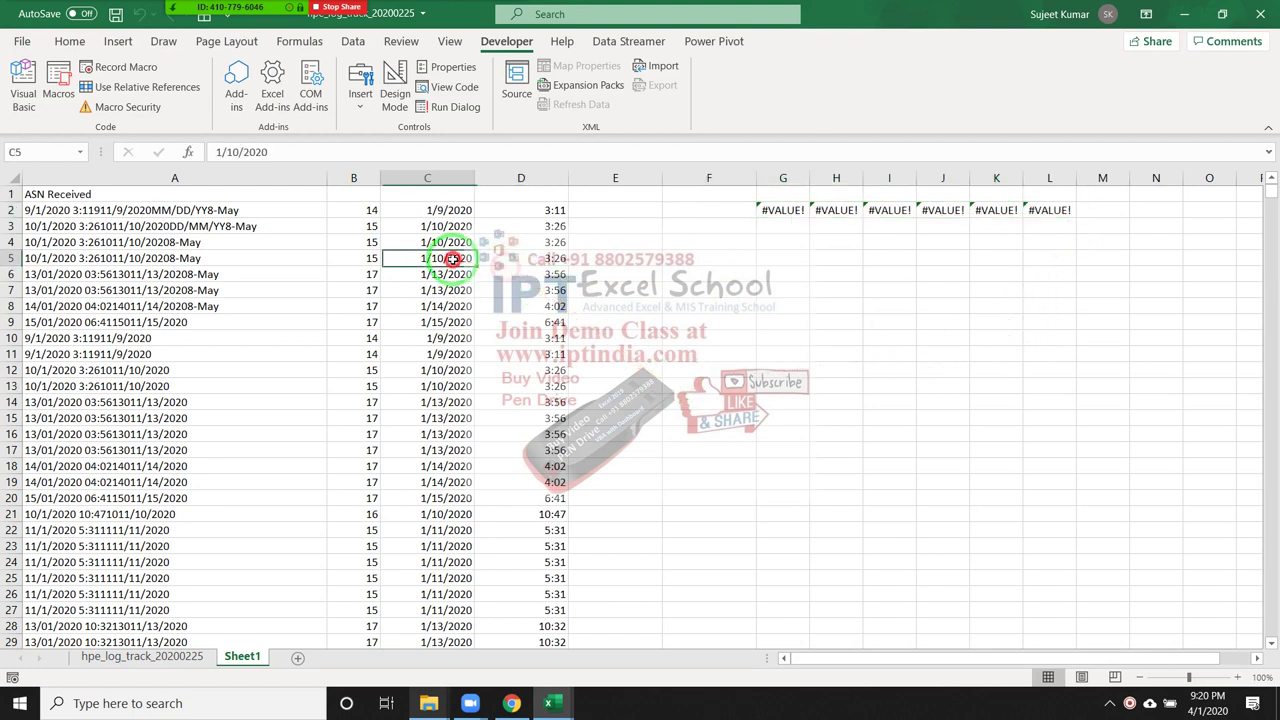
click(786, 211)
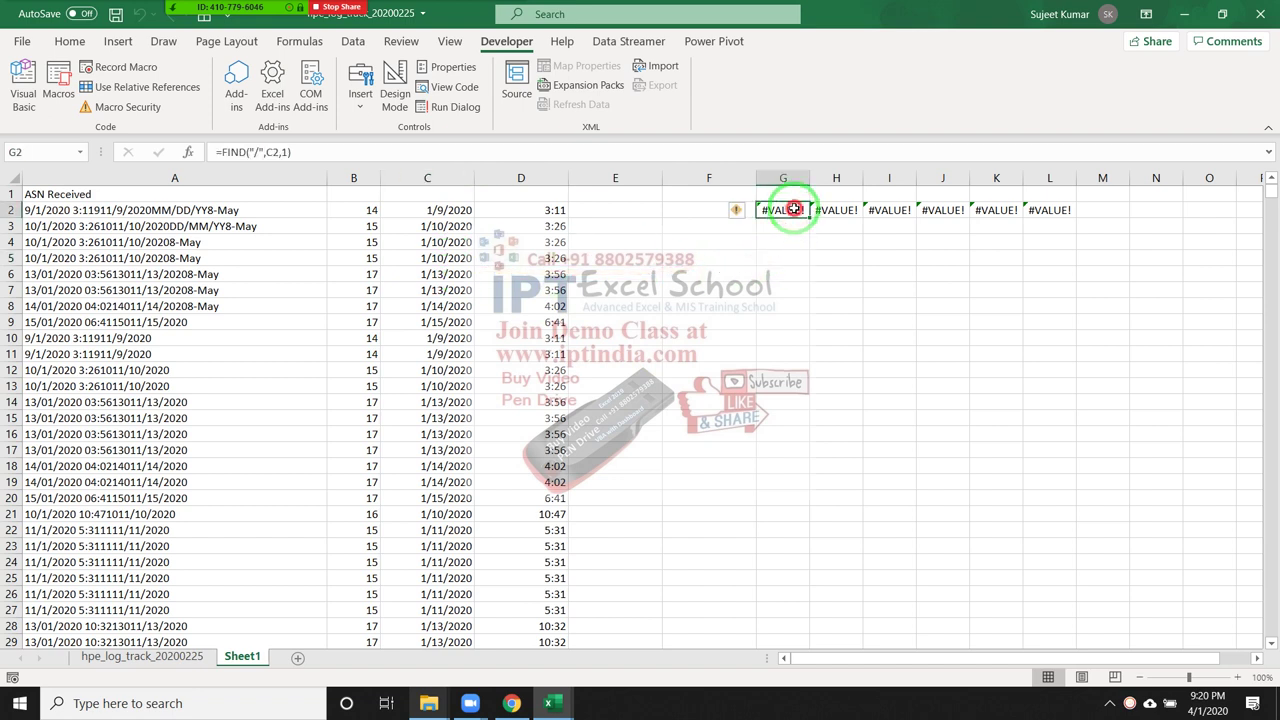
double_click(793, 210)
key(Escape)
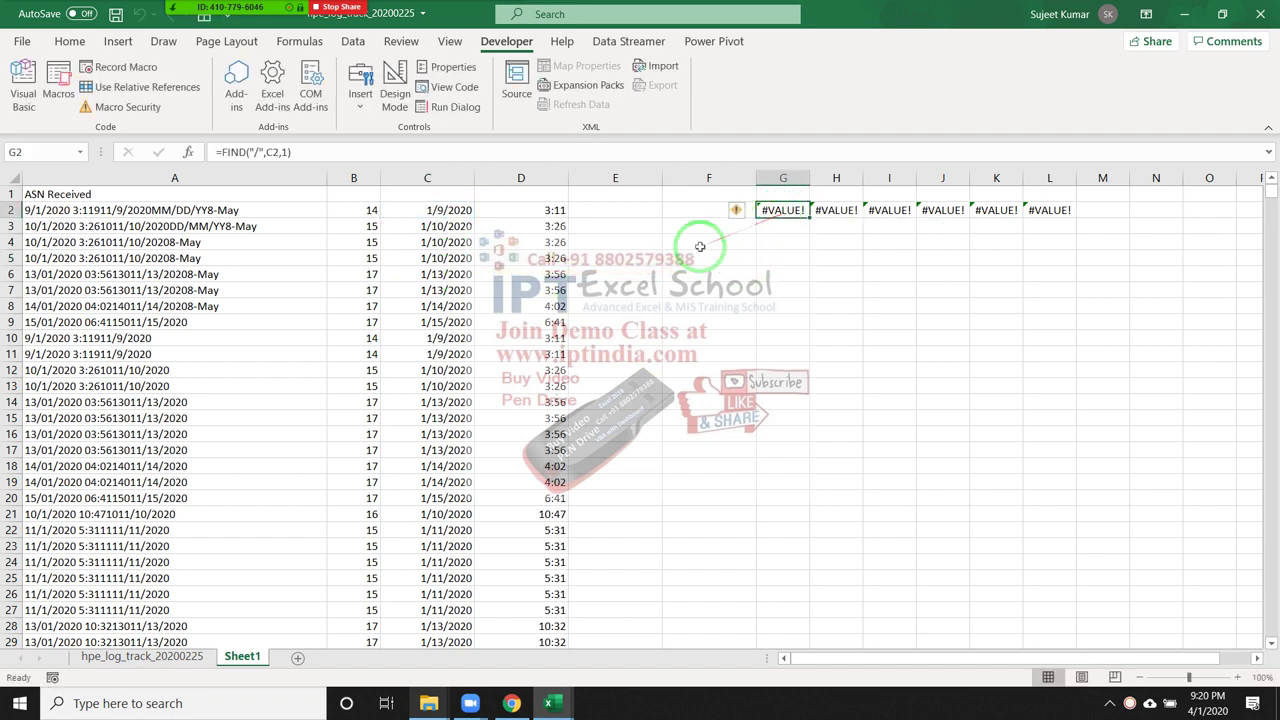
click(470, 255)
click(480, 246)
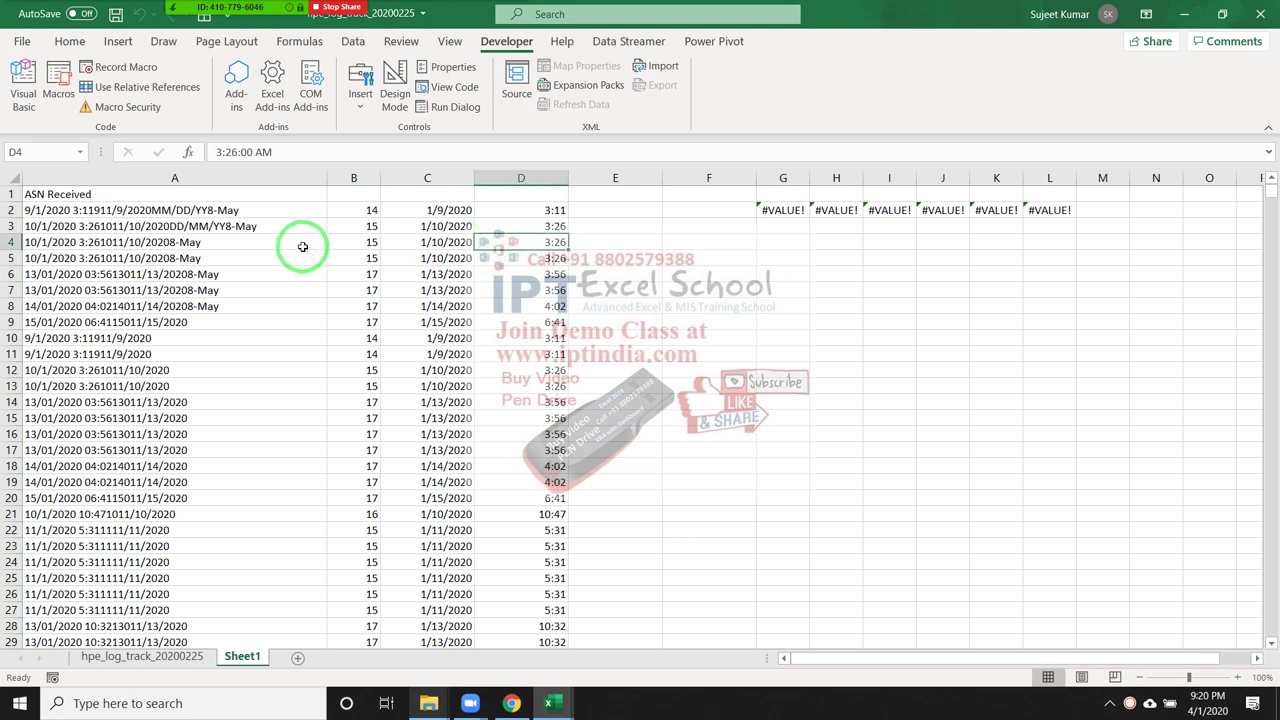
Select all of Macro1's code in the VBA editor, then return to Excel's Data tools
key(alt+F11)
key(ctrl+a)
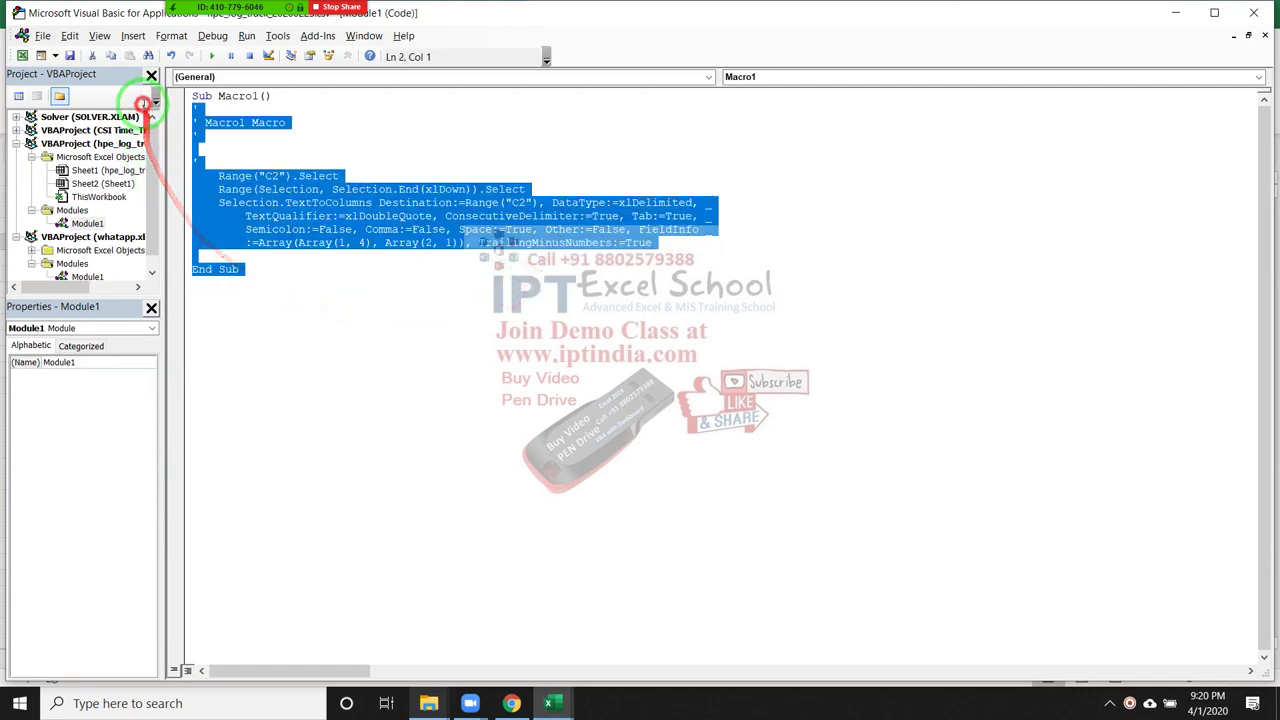
key(alt+F11)
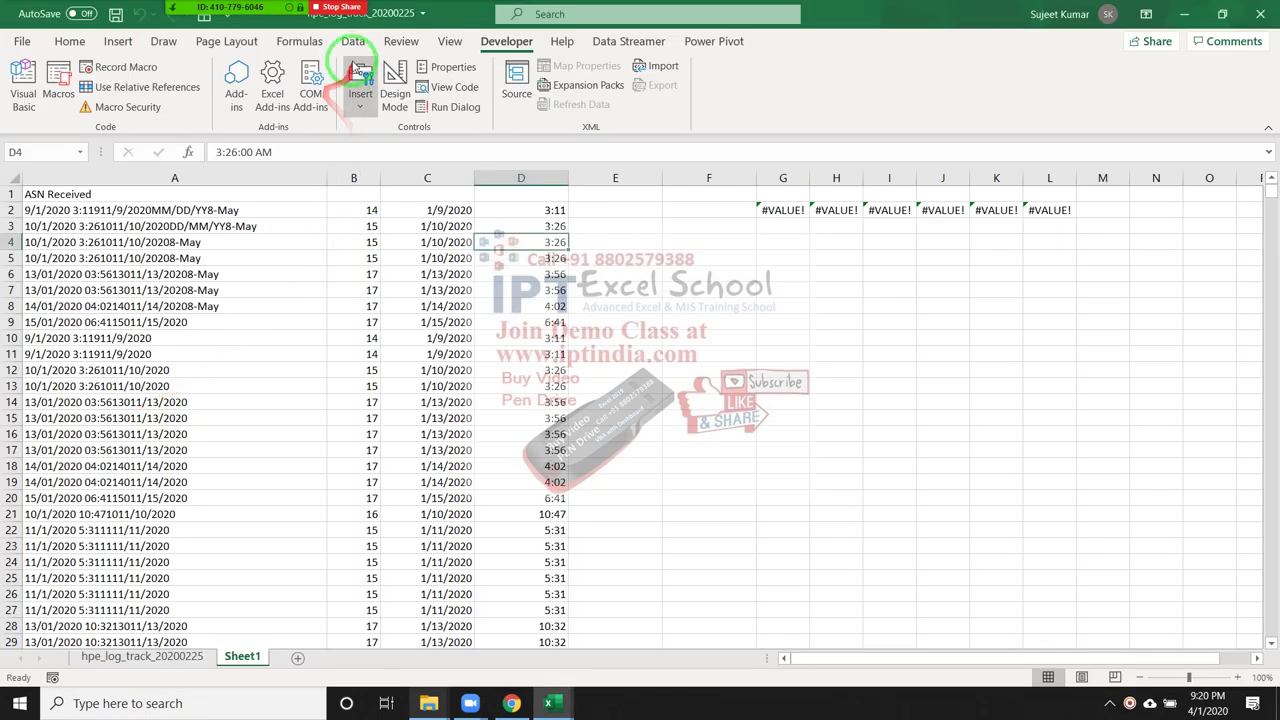
click(352, 41)
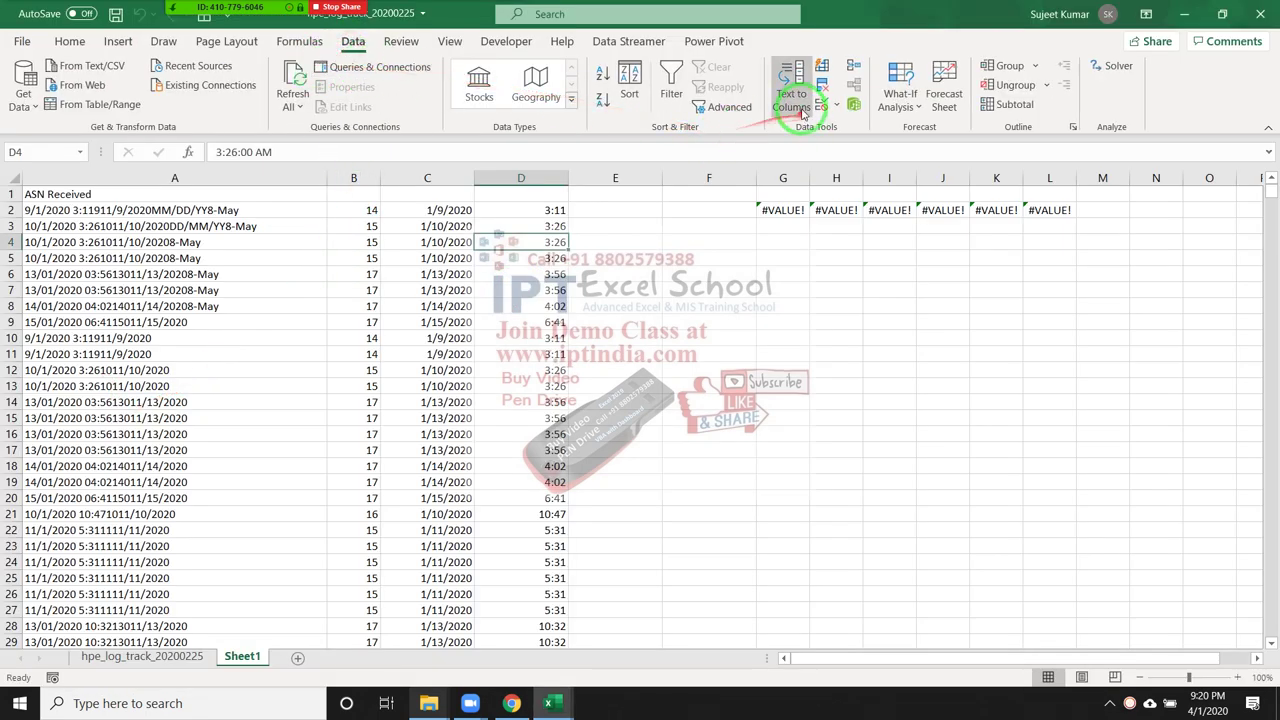
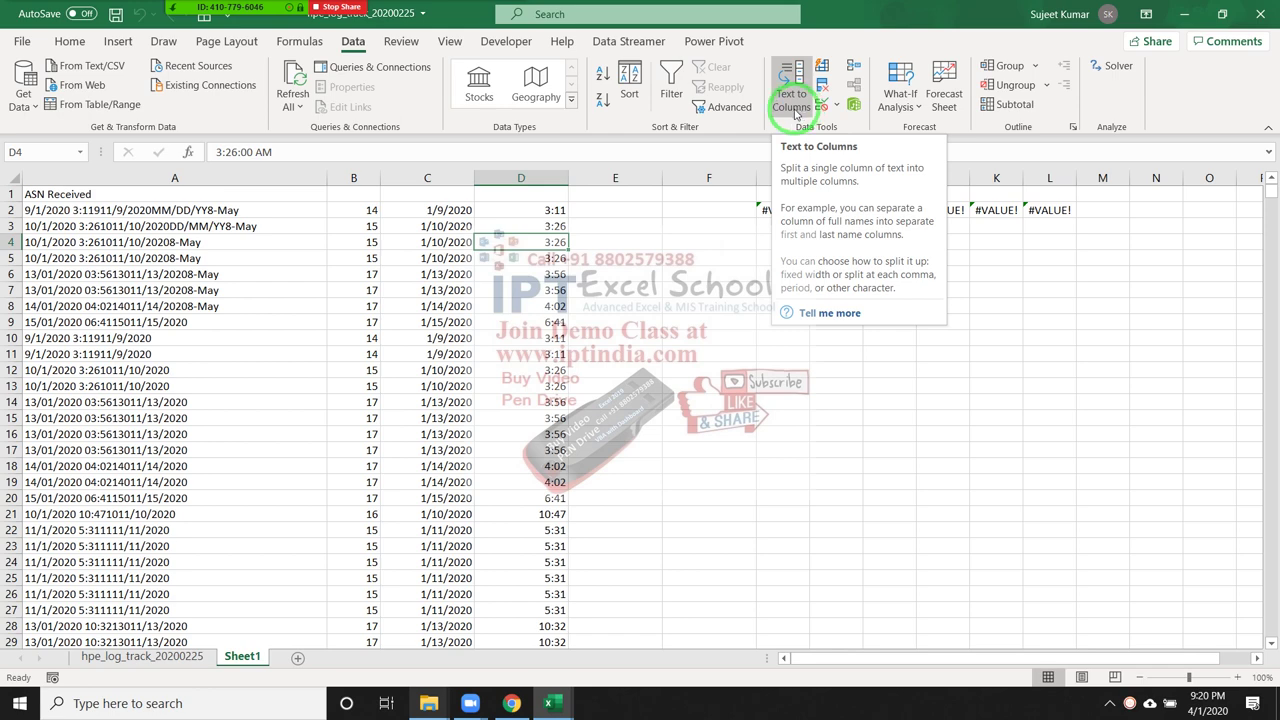
Compare the Macro1 code with the split results in cells B2, C2 and C3
key(alt+Tab)
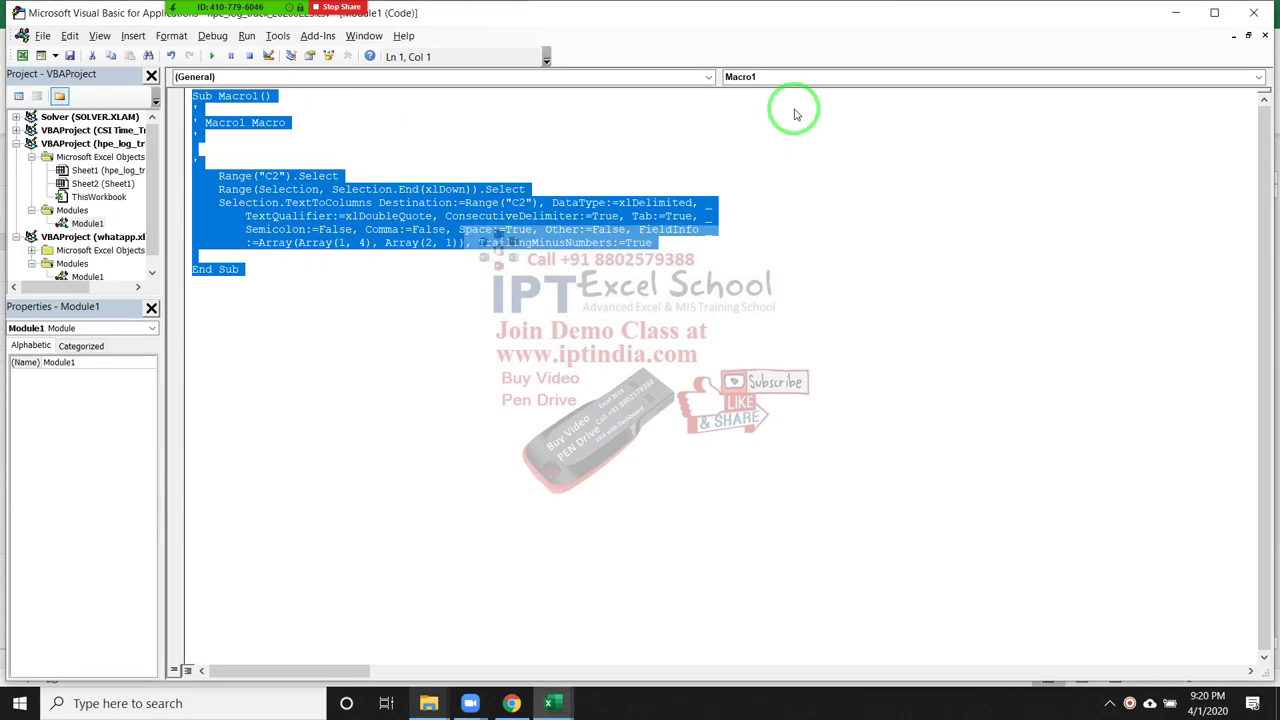
key(alt+Tab)
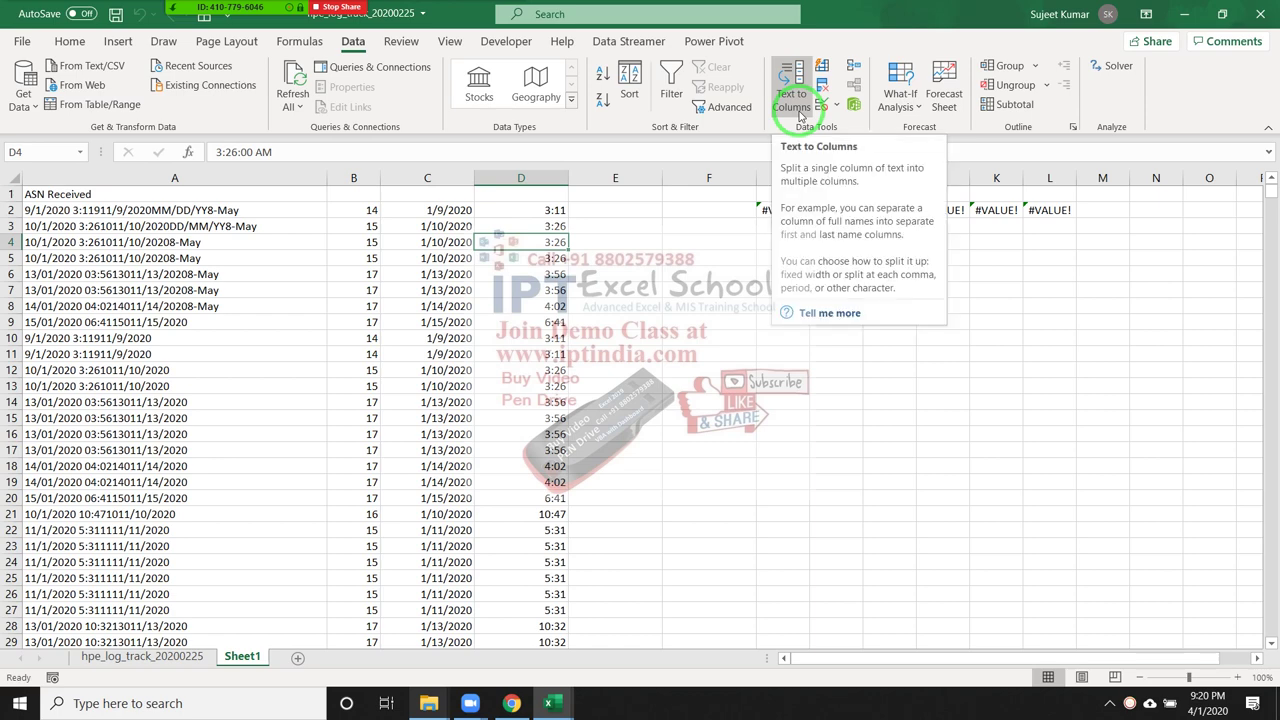
key(alt+Tab)
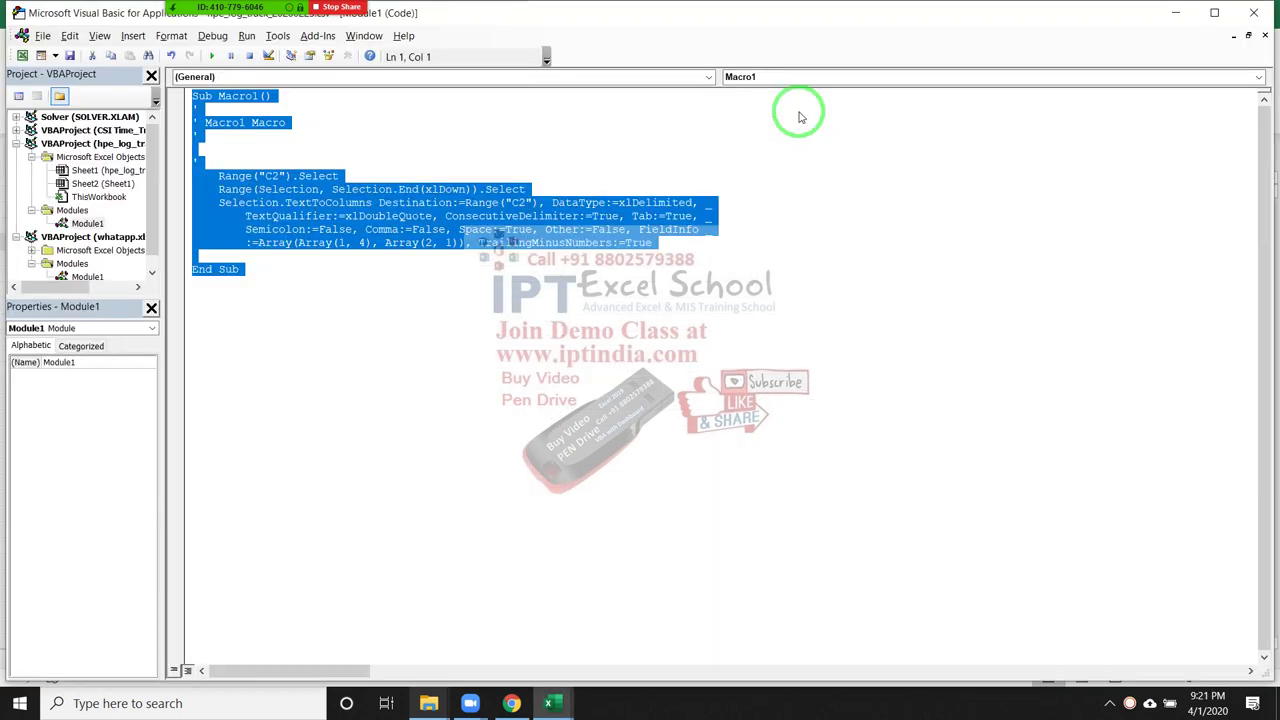
key(alt+Tab)
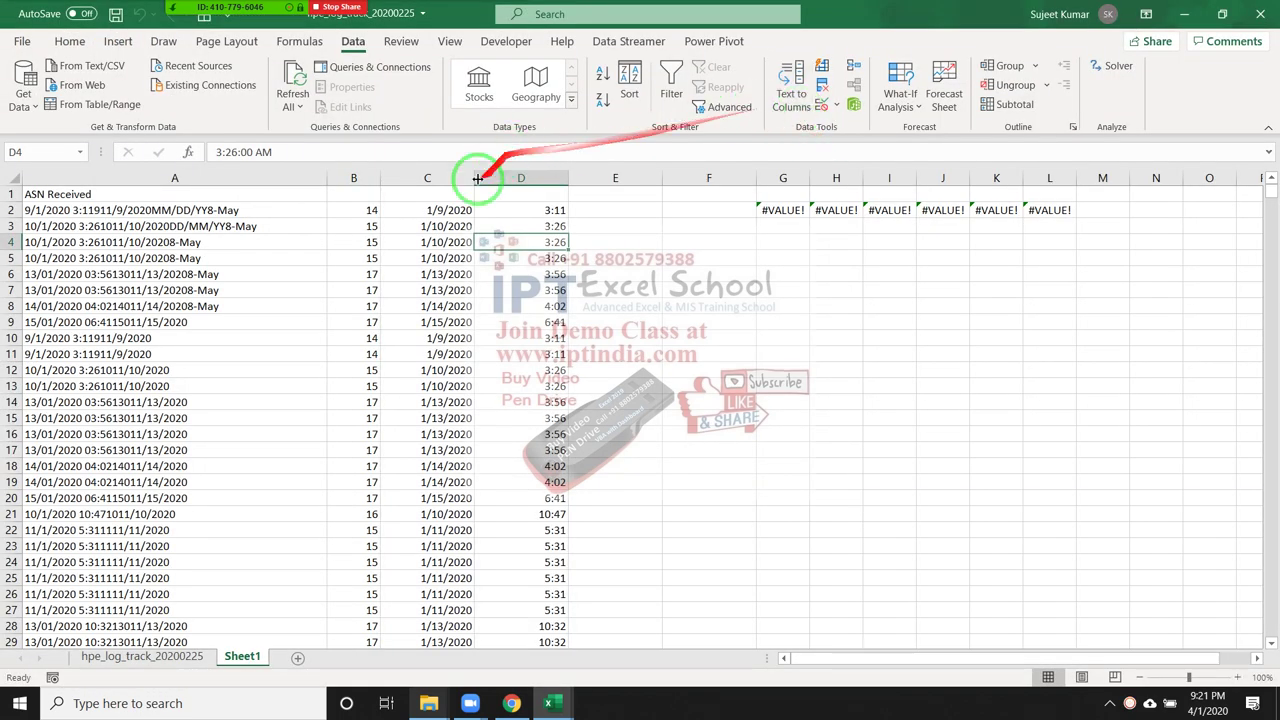
click(427, 224)
click(371, 209)
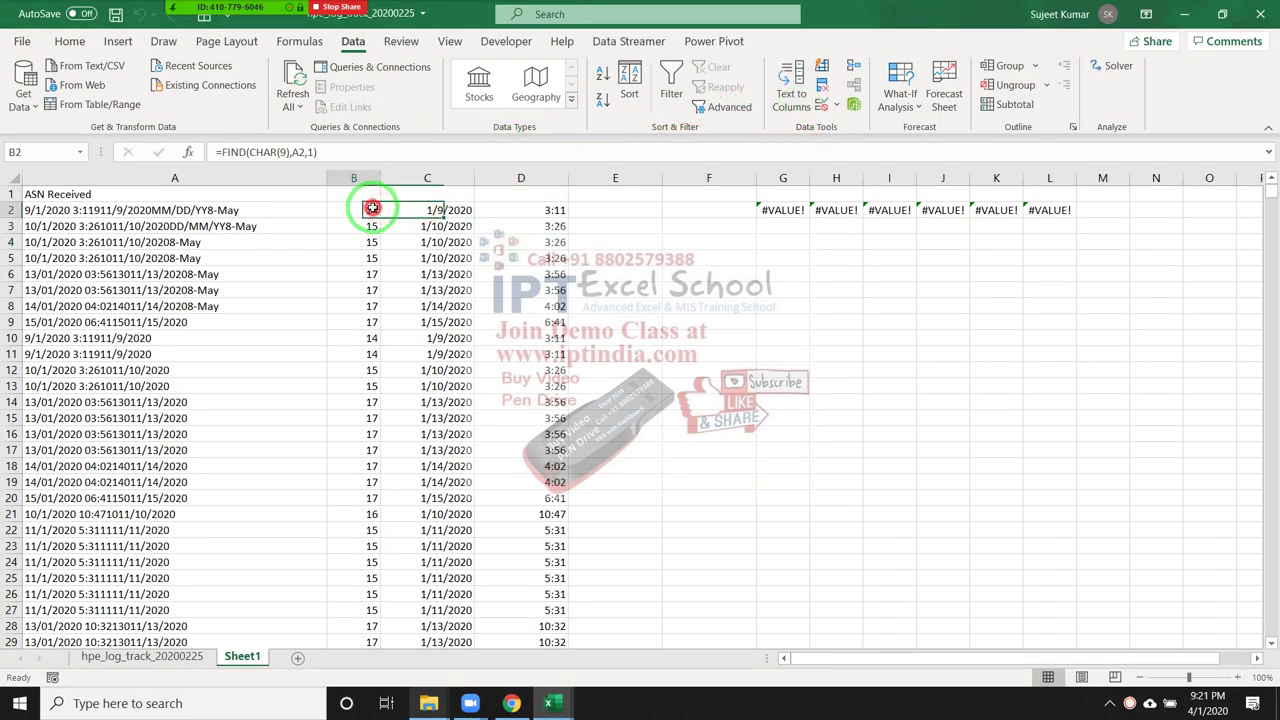
click(430, 210)
Insert two empty columns at column B, after ASN Received
click(358, 177)
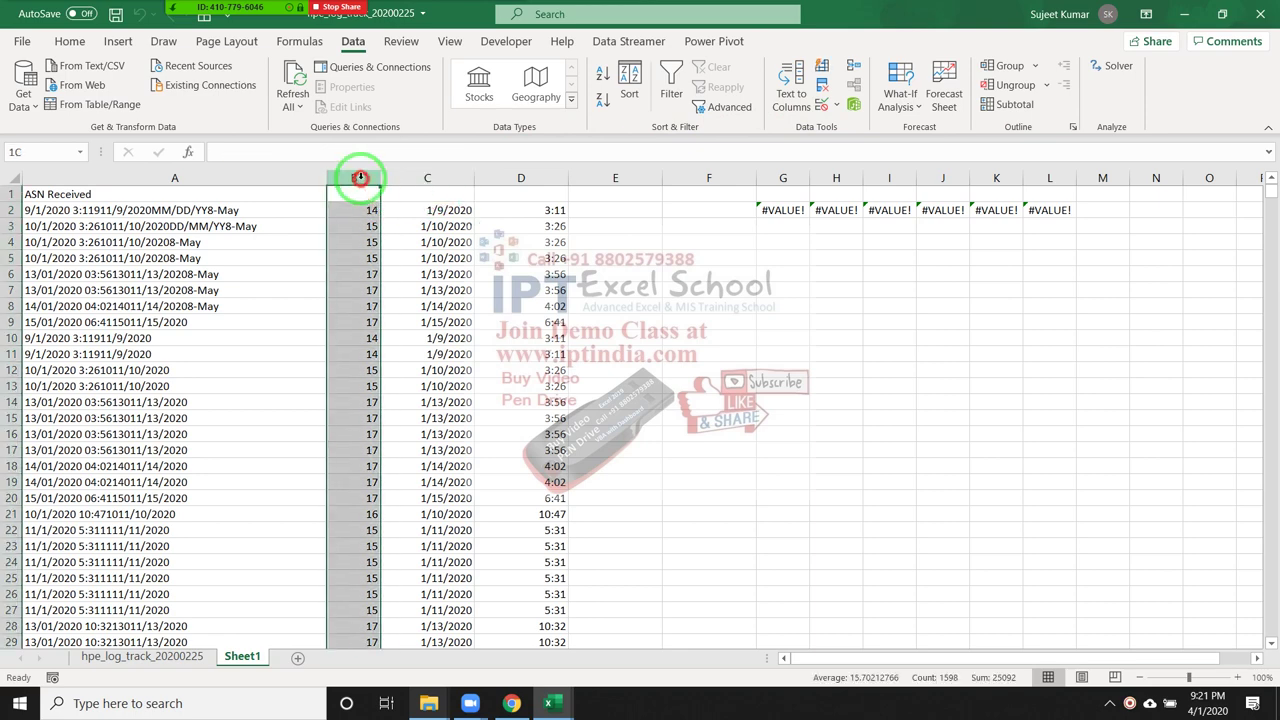
key(ctrl+shift+plus)
key(ctrl+shift+plus)
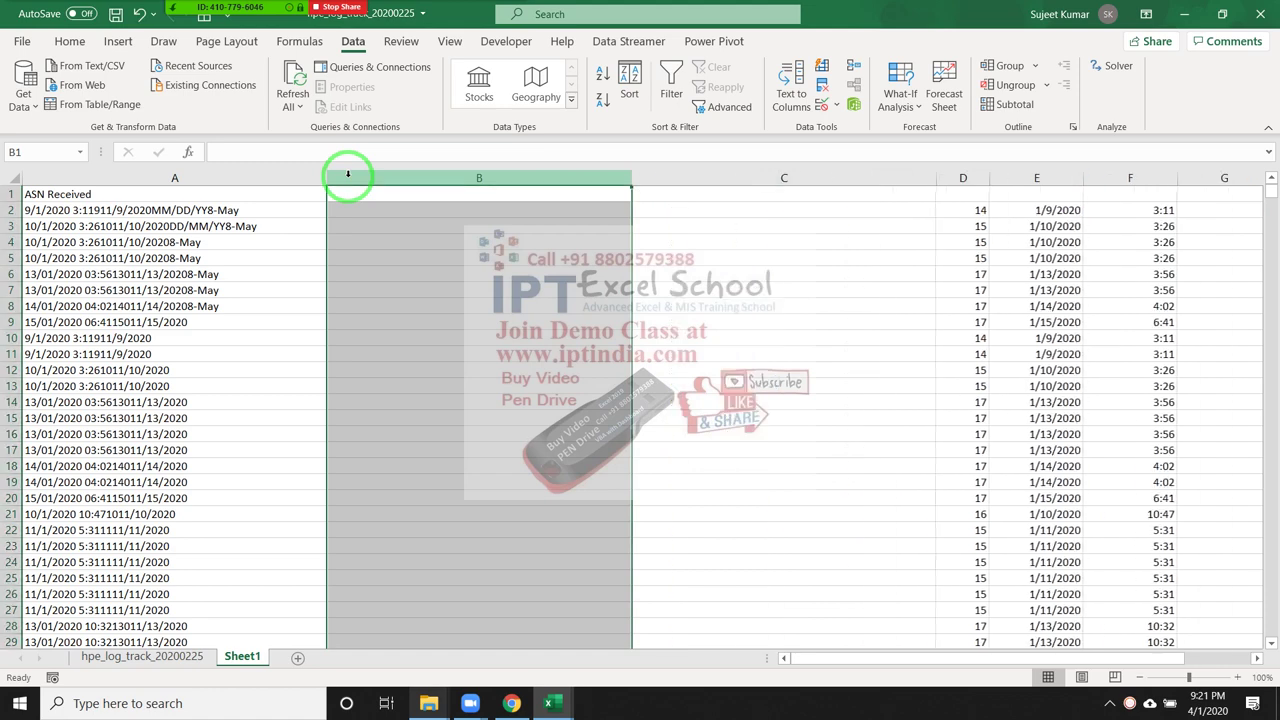
click(363, 226)
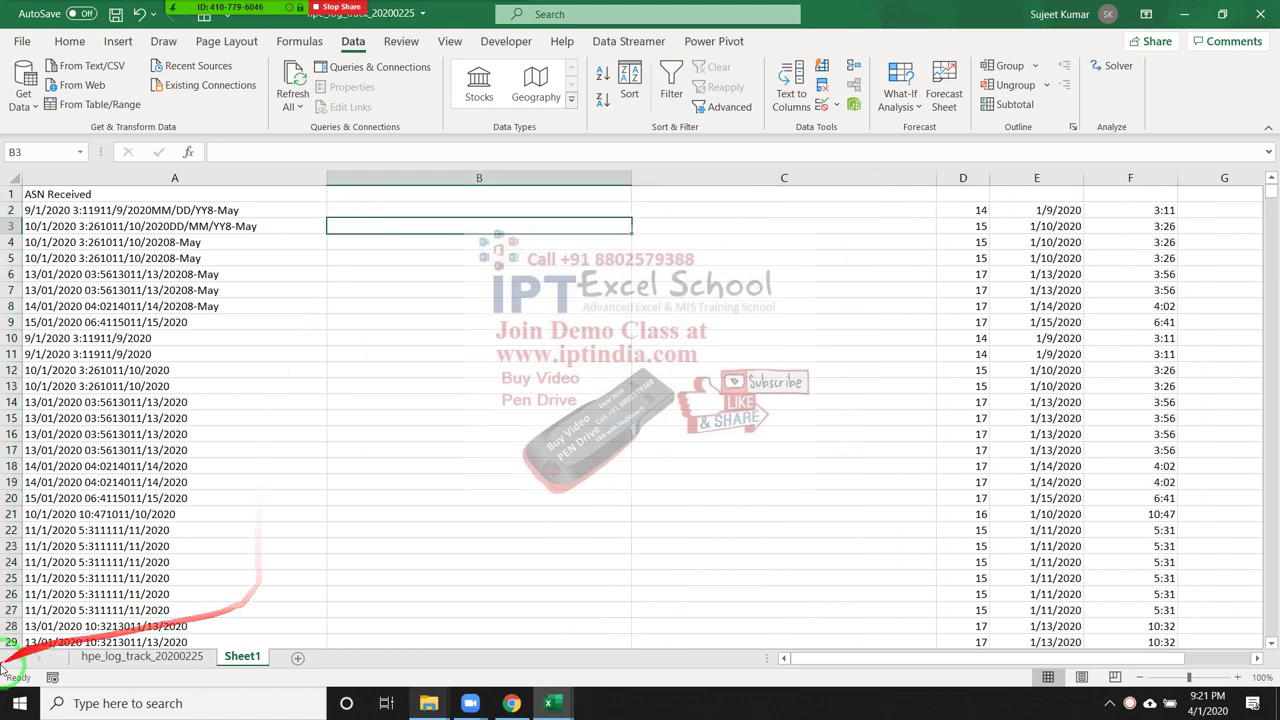
Start recording a new macro named Macro2 and select cell B2
click(52, 677)
click(800, 382)
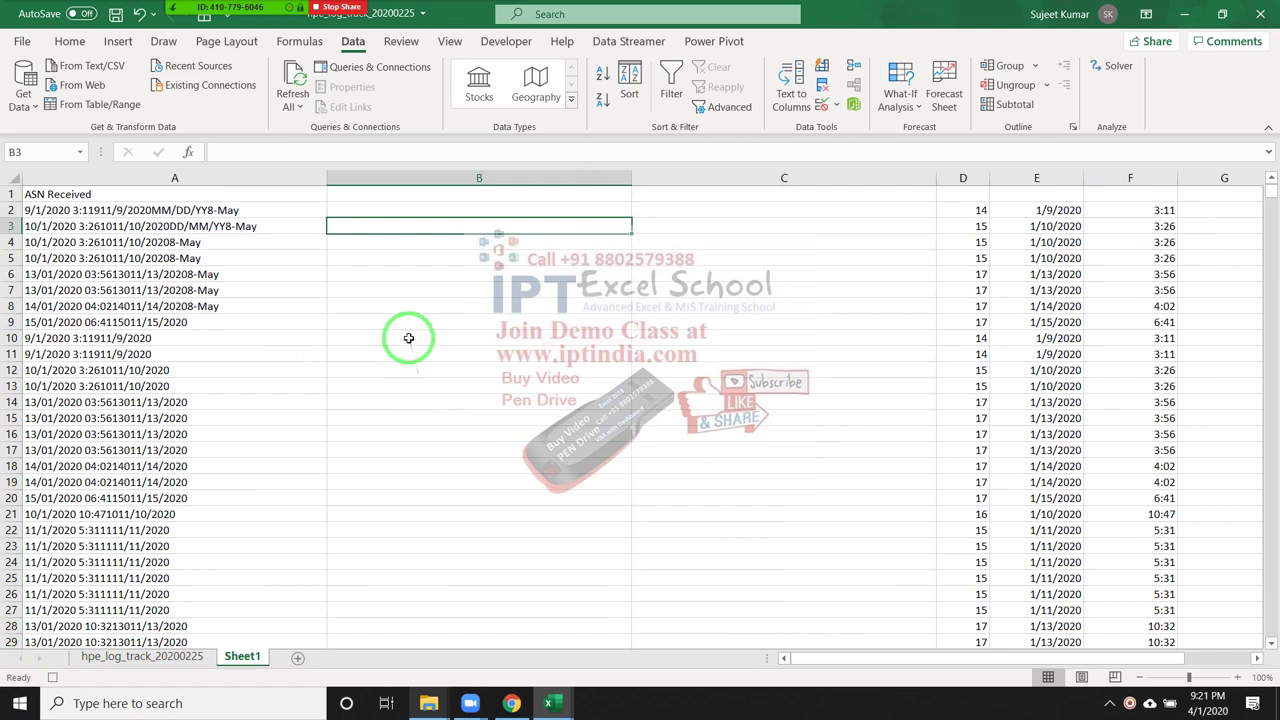
click(360, 212)
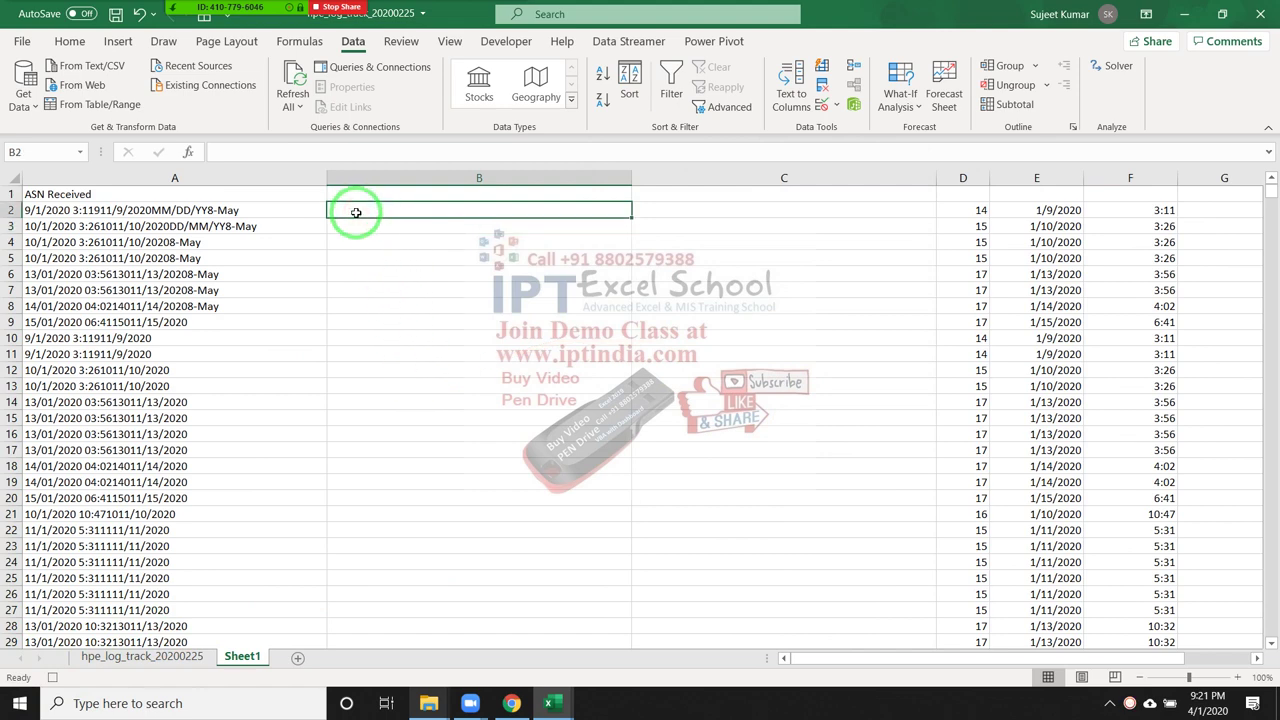
Build a B2 formula using LEN, FIND and CHAR(9) on cell A2
text(=)
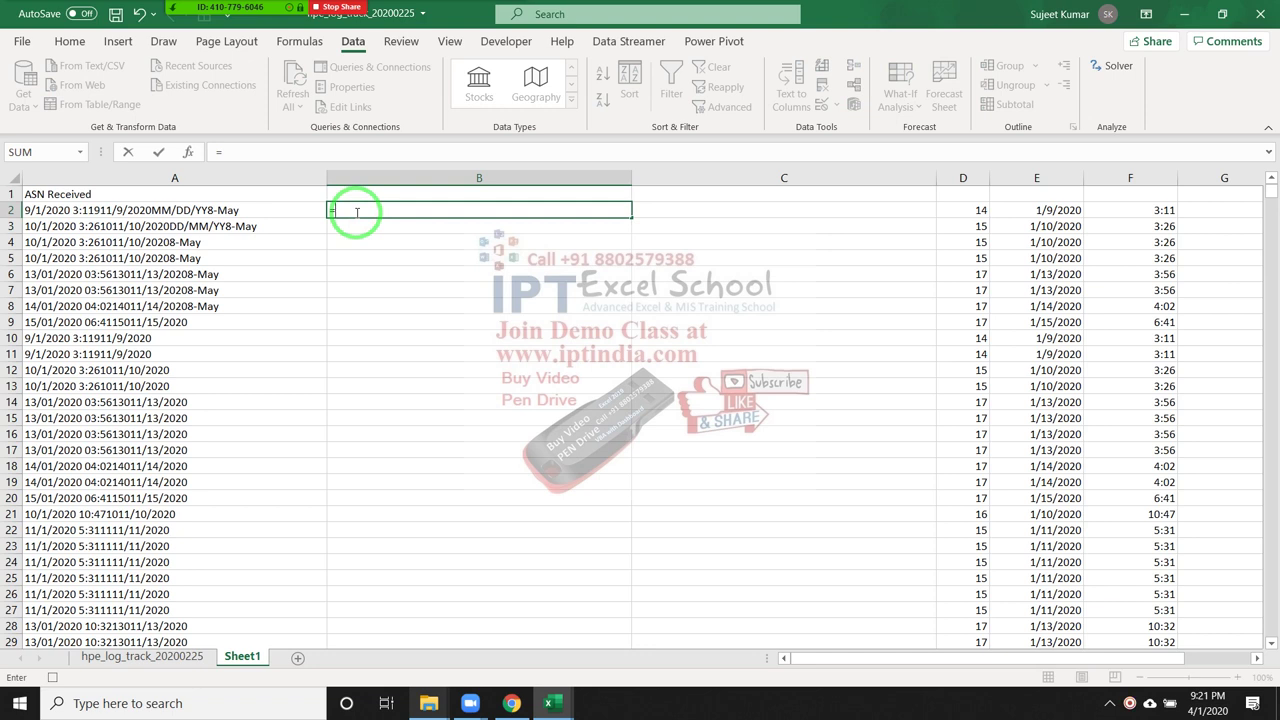
text(find)
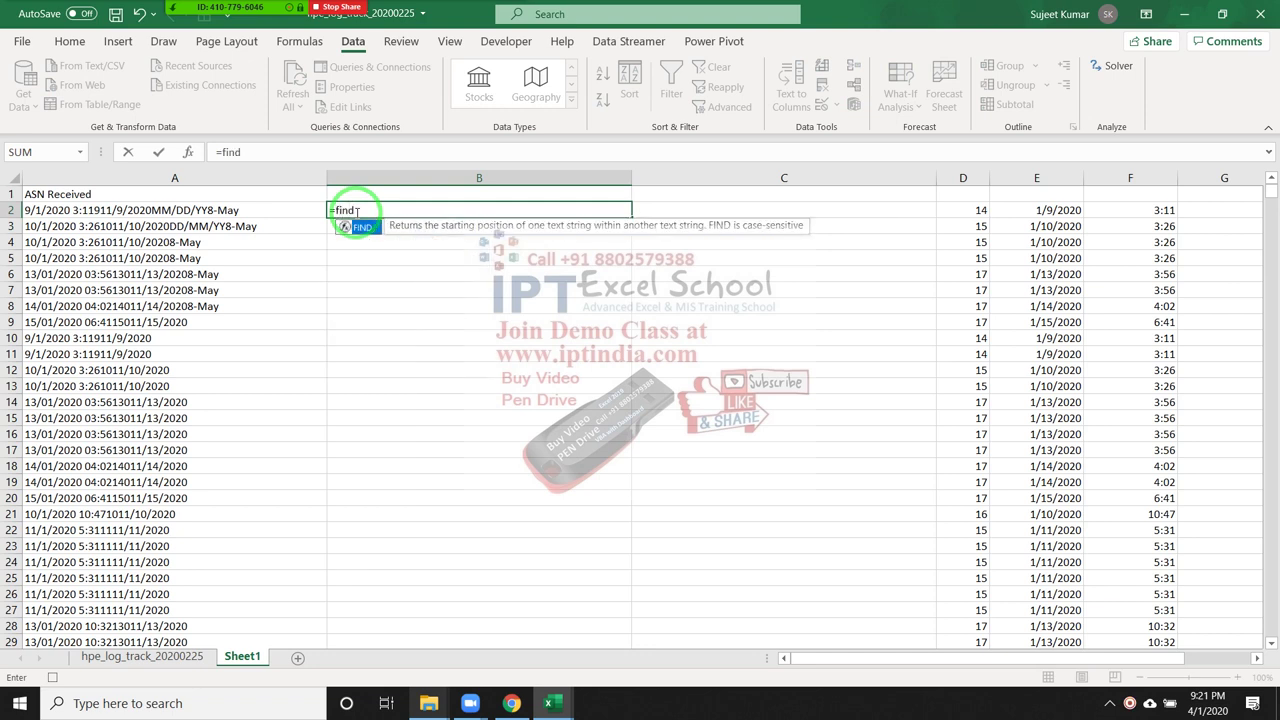
key(Tab)
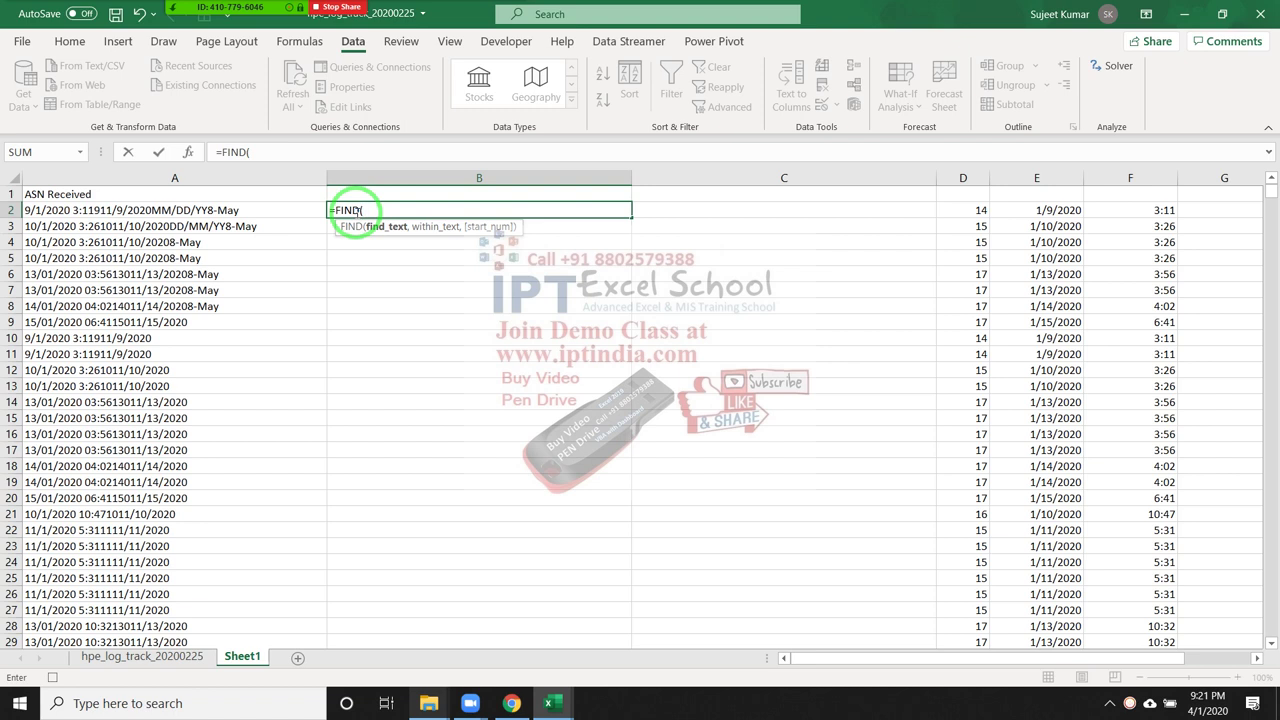
key(BackSpace)
key(BackSpace)
key(BackSpace)
key(BackSpace)
key(BackSpace)
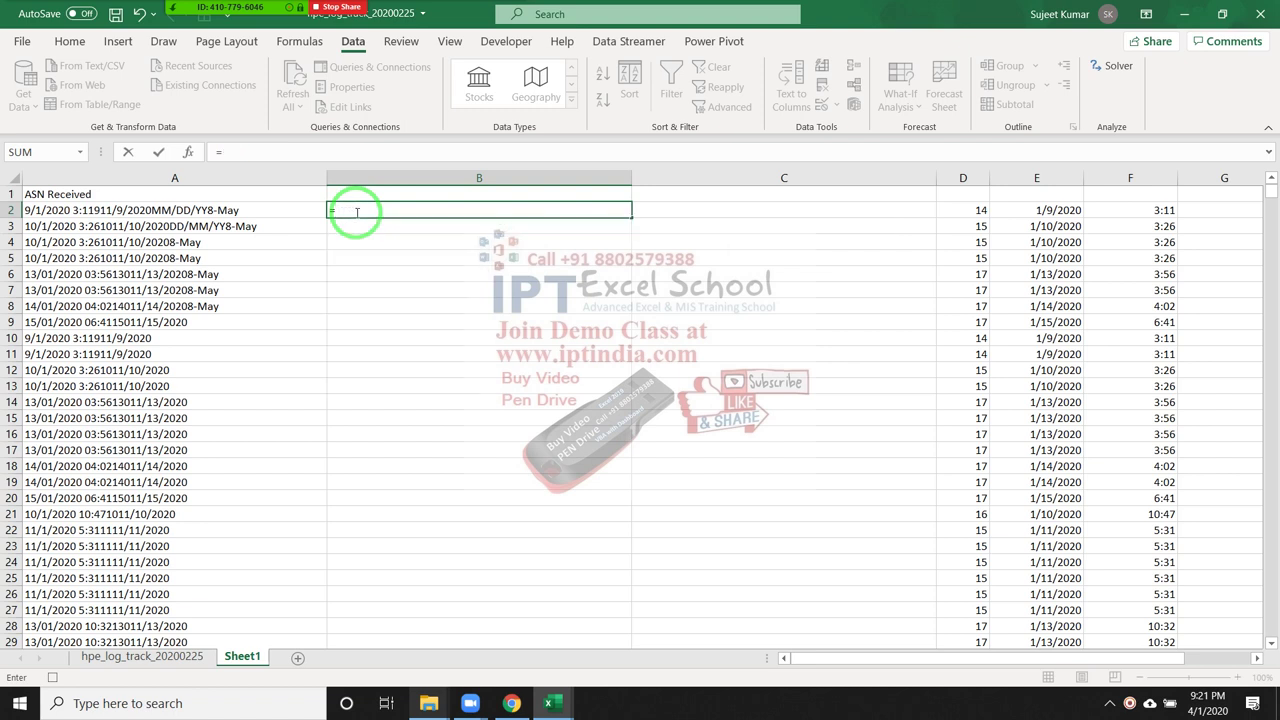
text(le)
key(Tab)
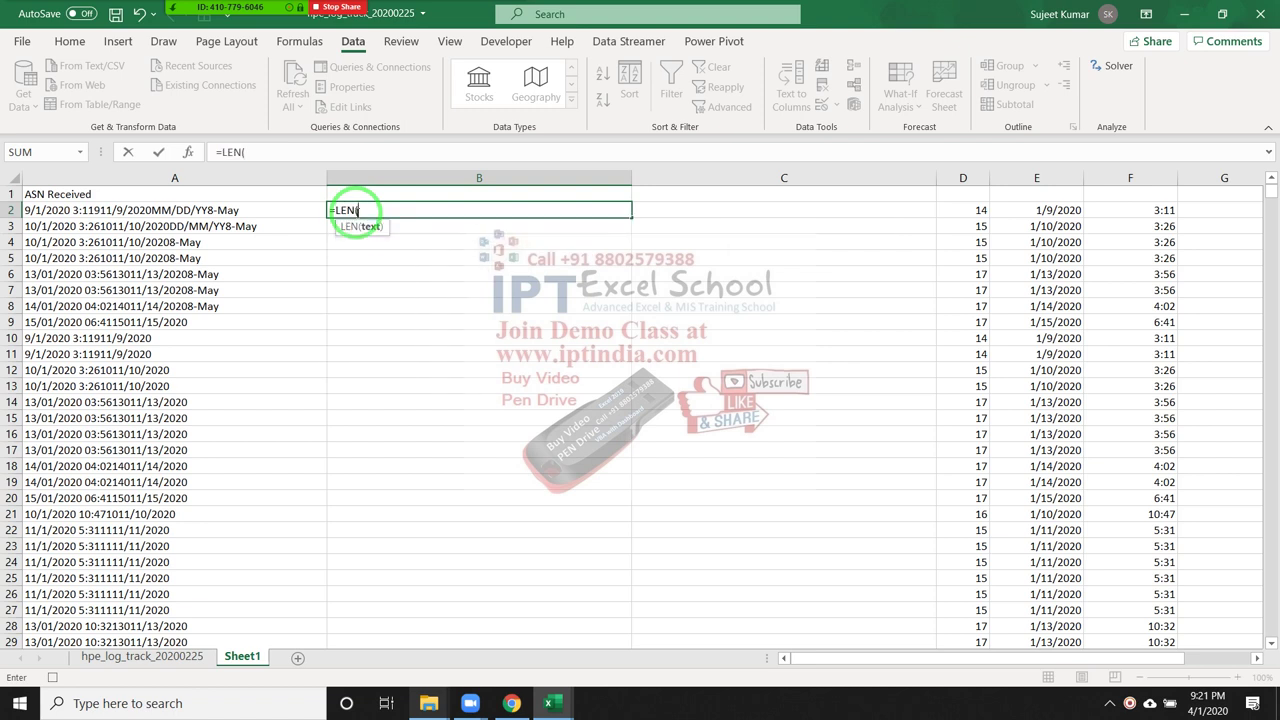
click(222, 210)
text(,f)
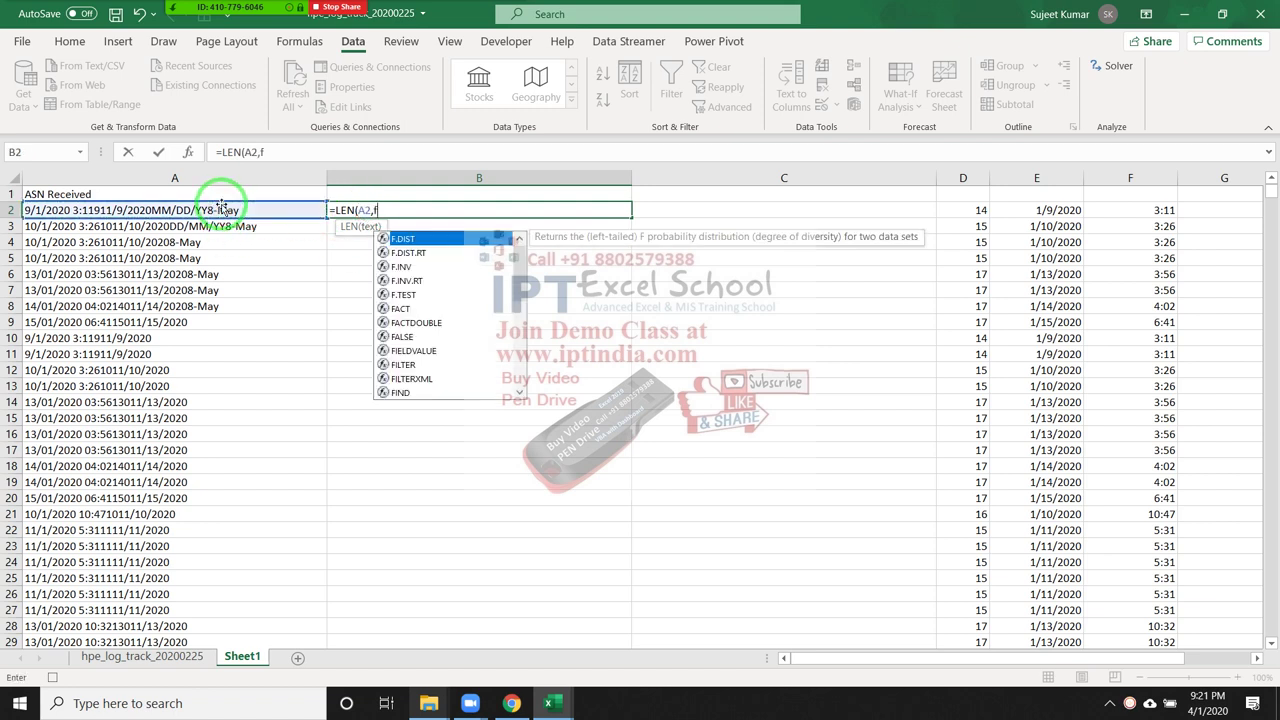
text(ind)
key(Tab)
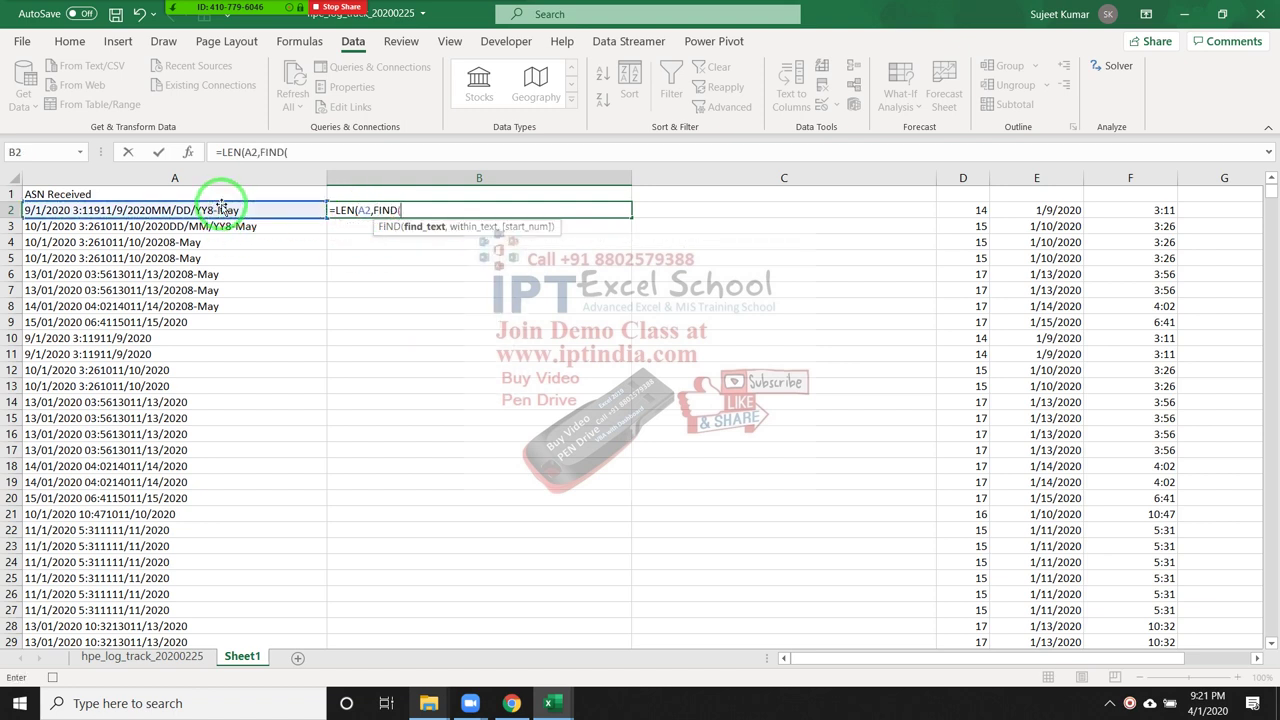
text(char)
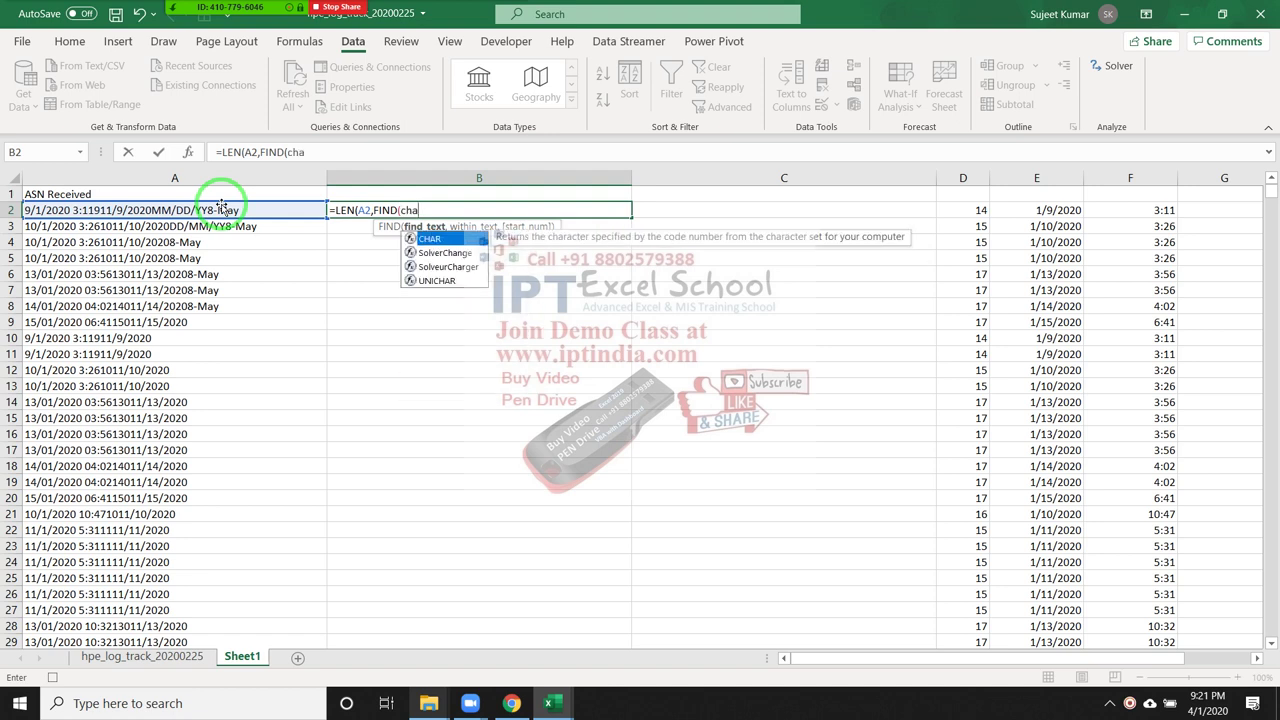
key(Tab)
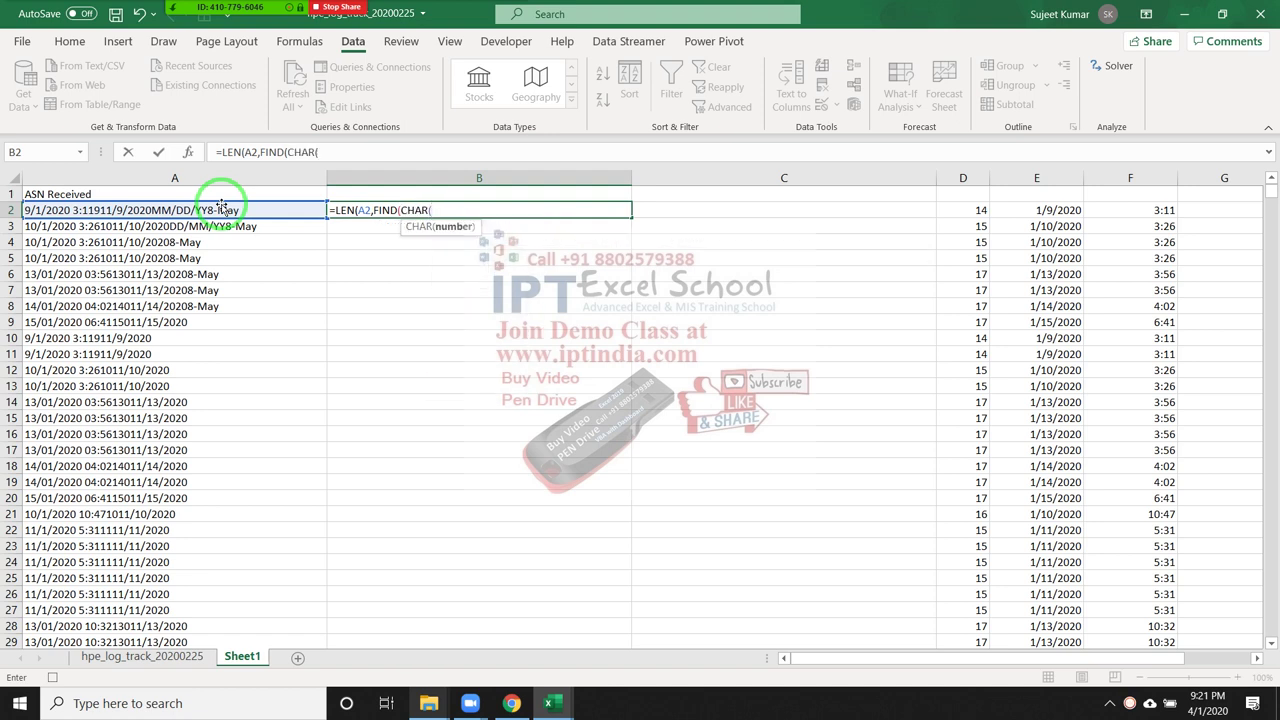
text(9),)
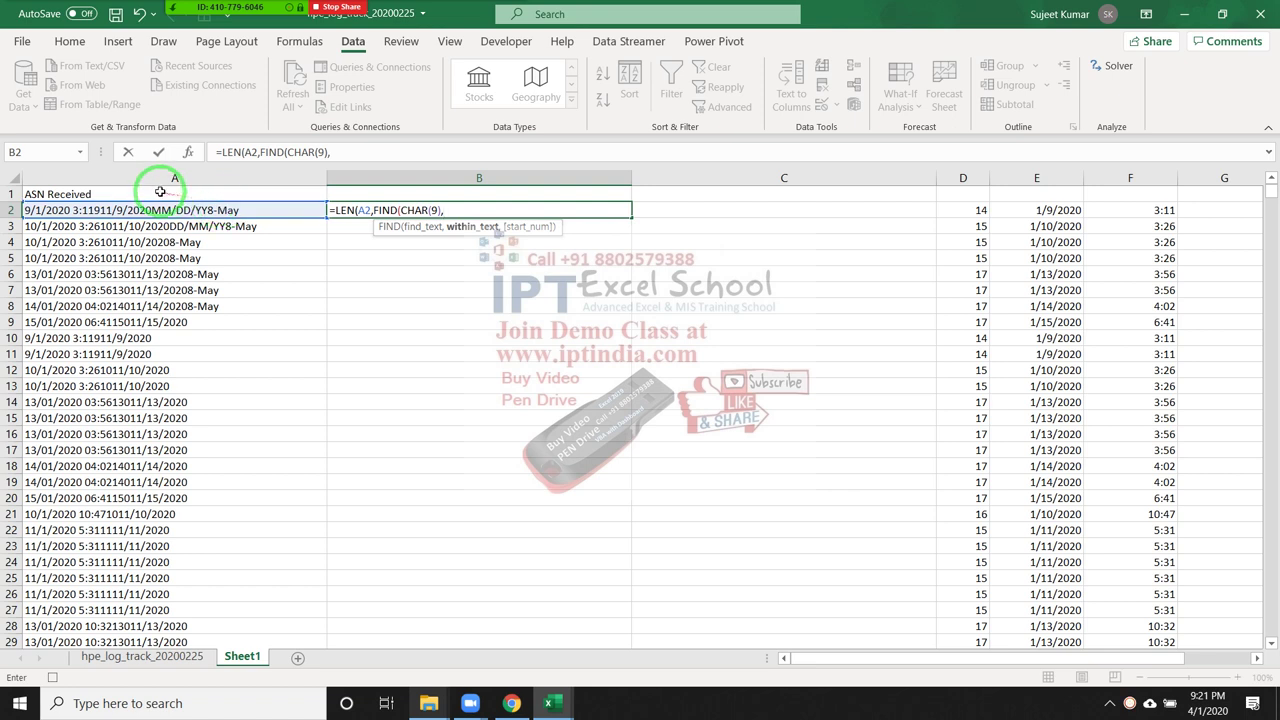
click(172, 211)
text(,1)-1)
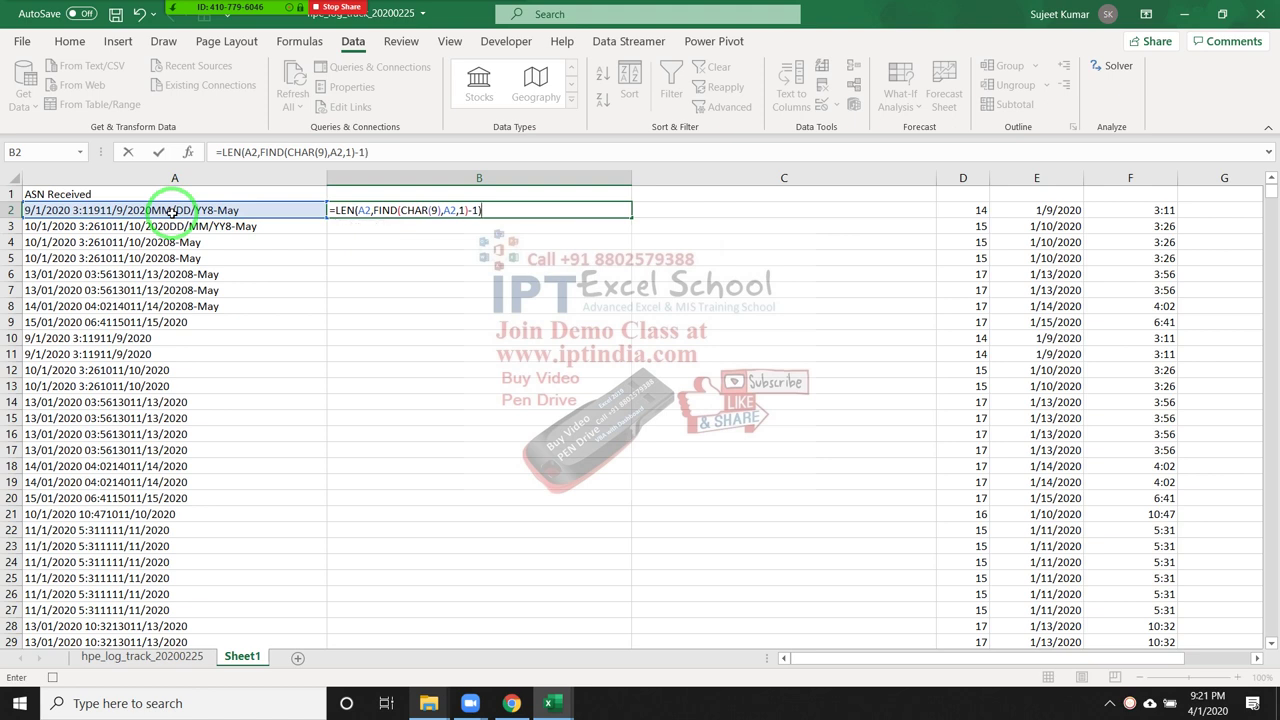
Dismiss the too-many-arguments error and change LEN to LEFT in the B2 formula
key(Return)
key(Return)
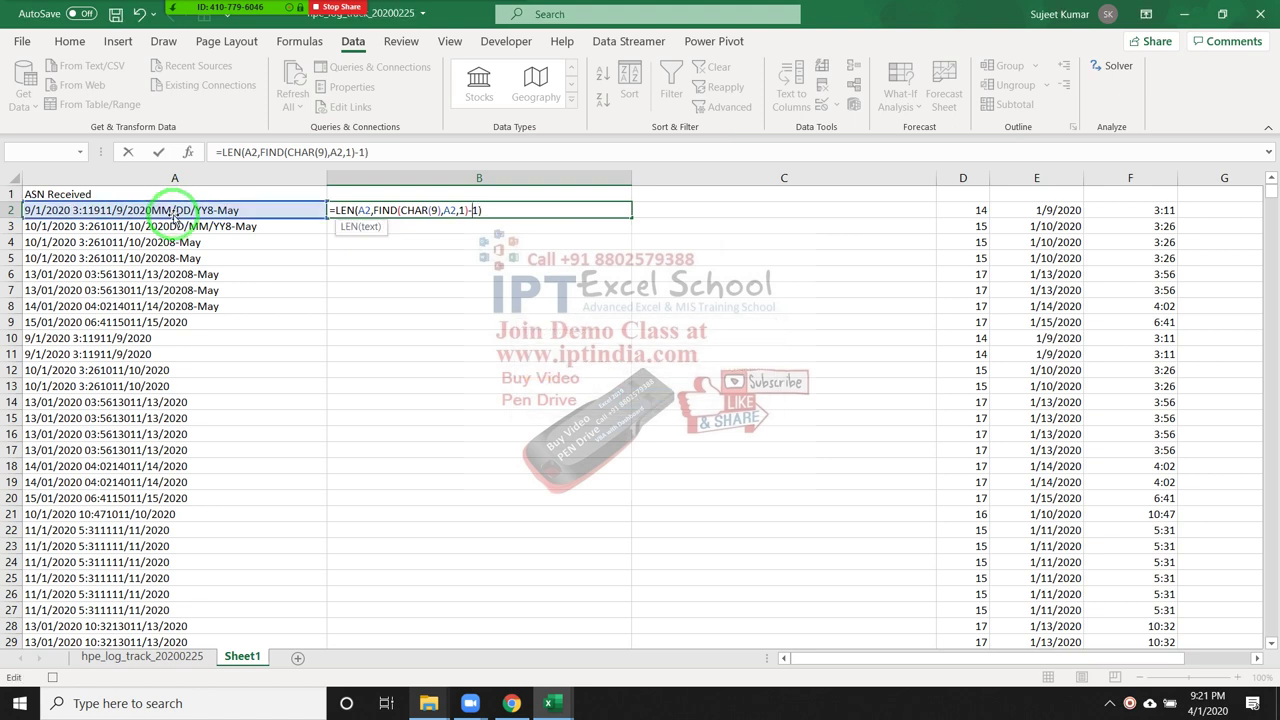
key(Return)
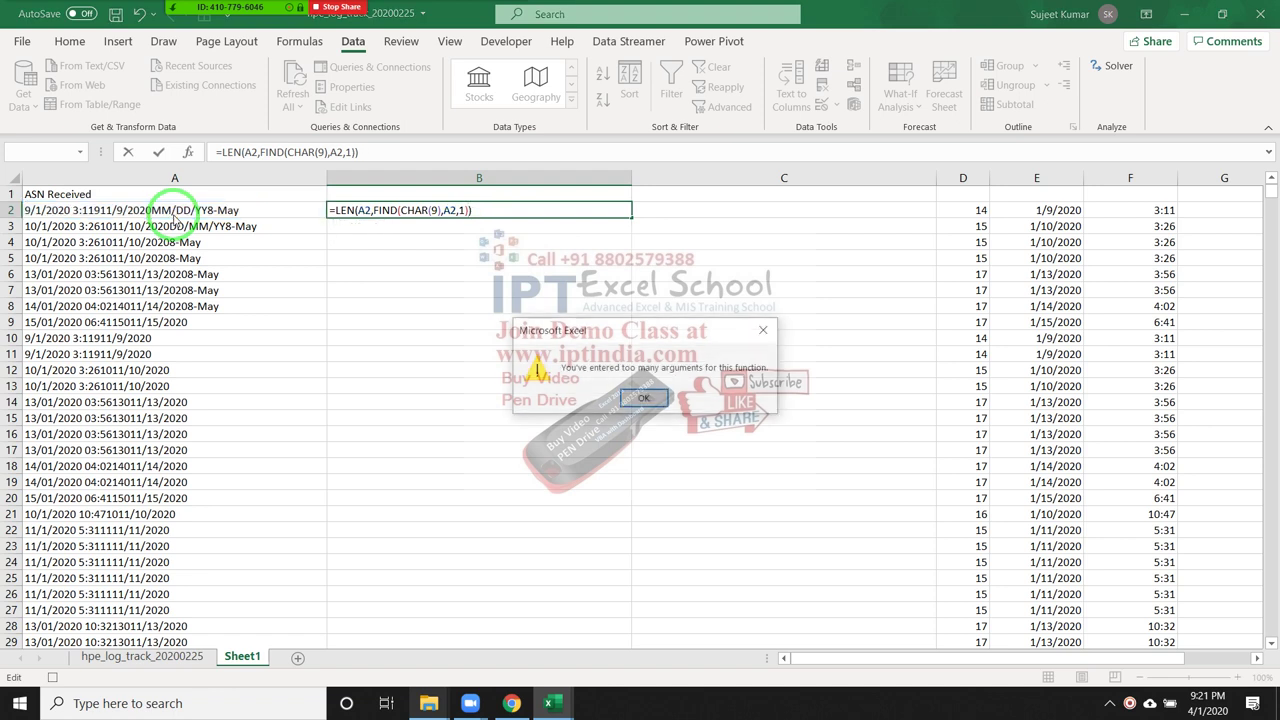
key(Return)
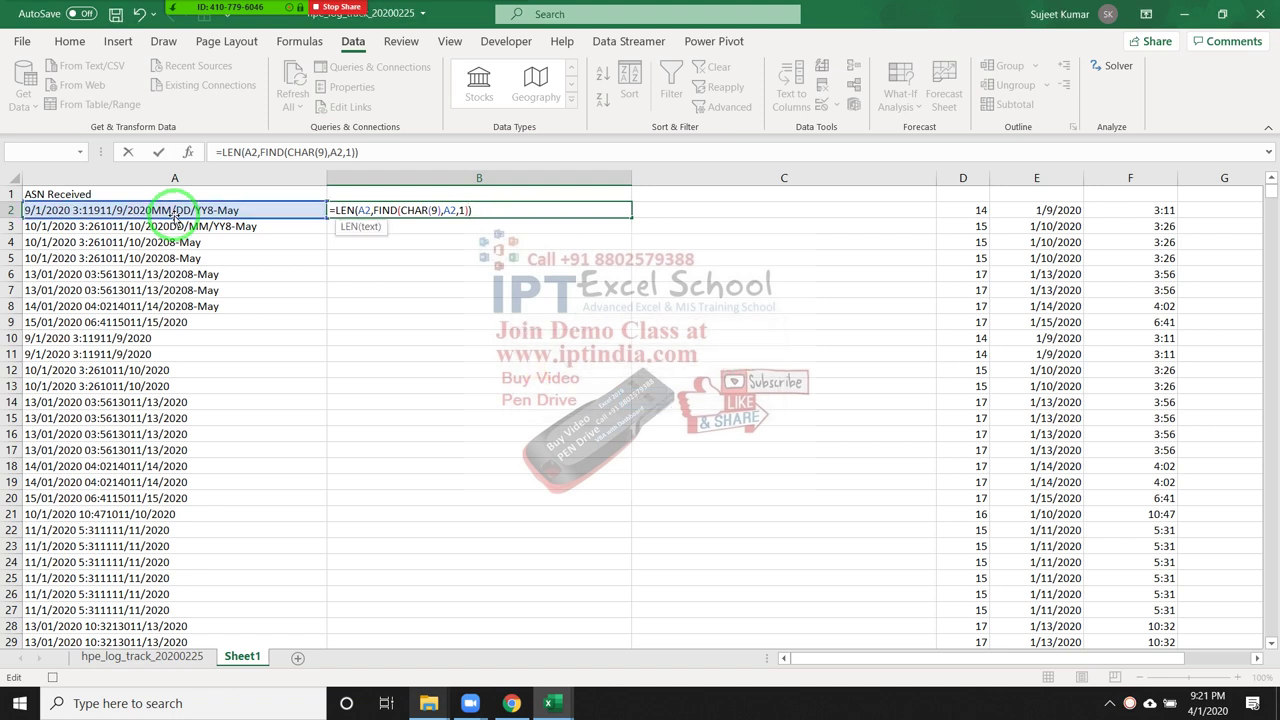
key(Left)
key(Left)
key(Left)
key(Left)
key(Left)
key(Left)
key(BackSpace)
text(ft)
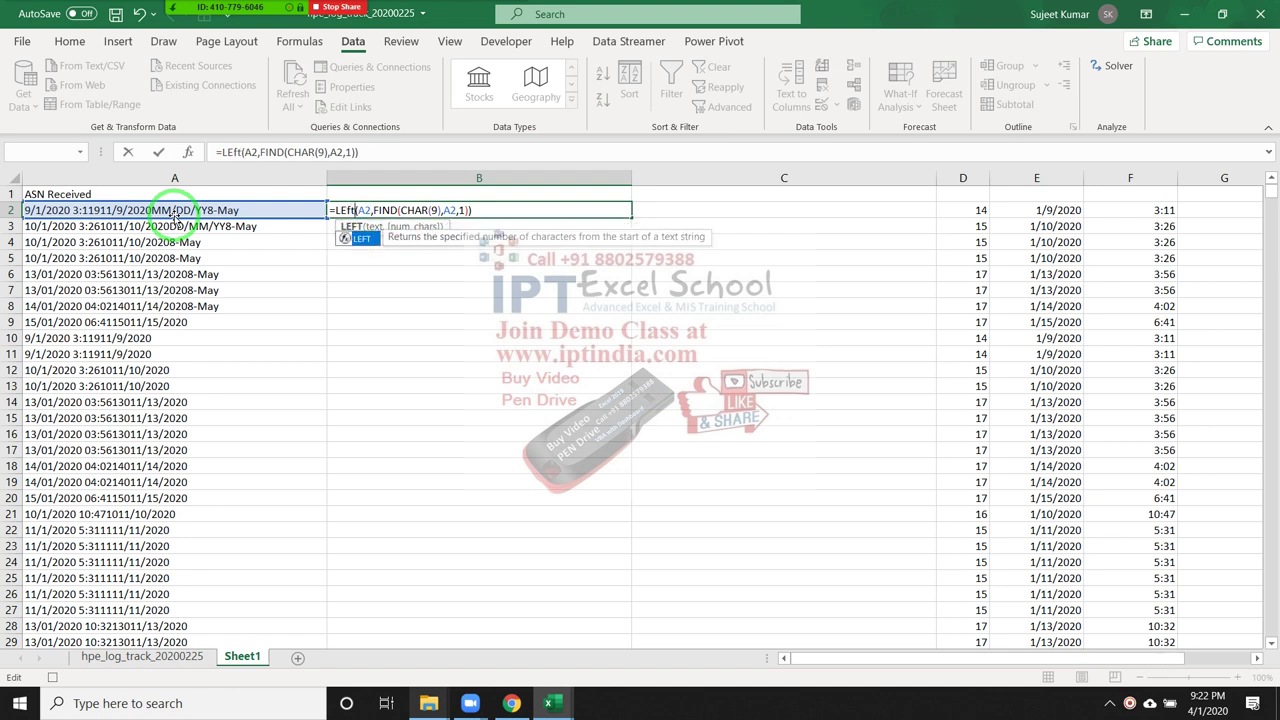
key(Tab)
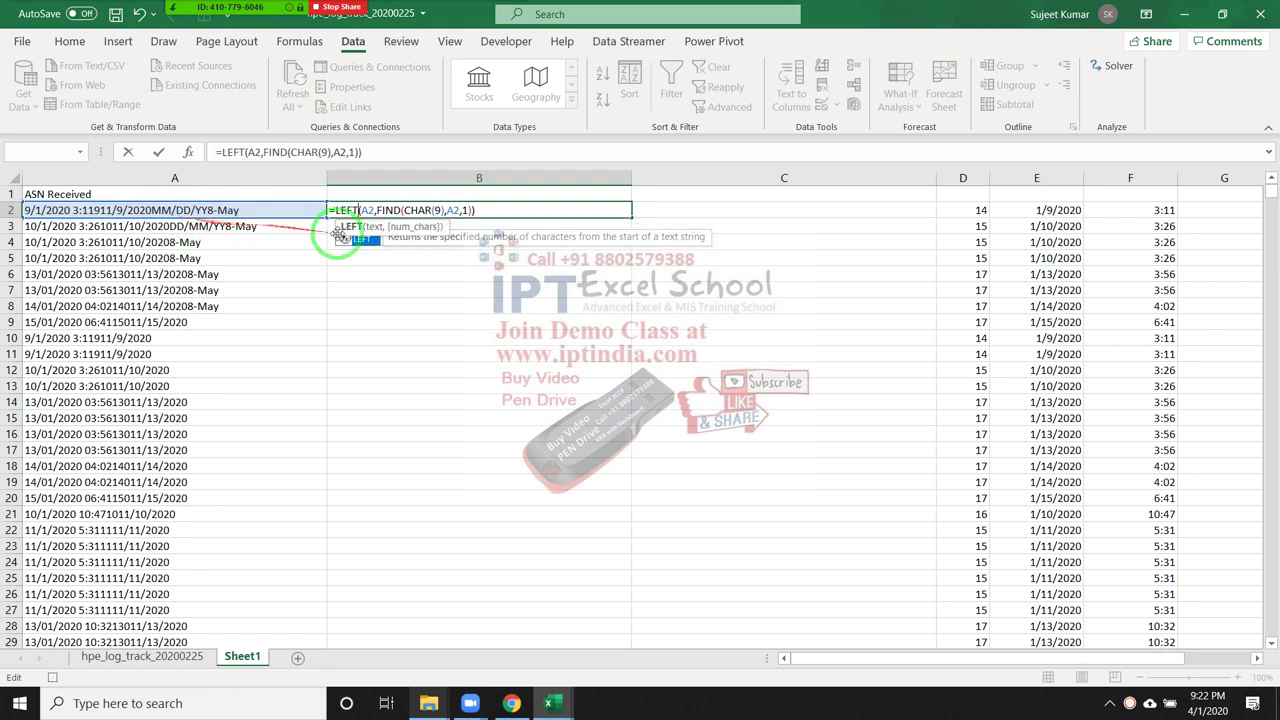
click(471, 210)
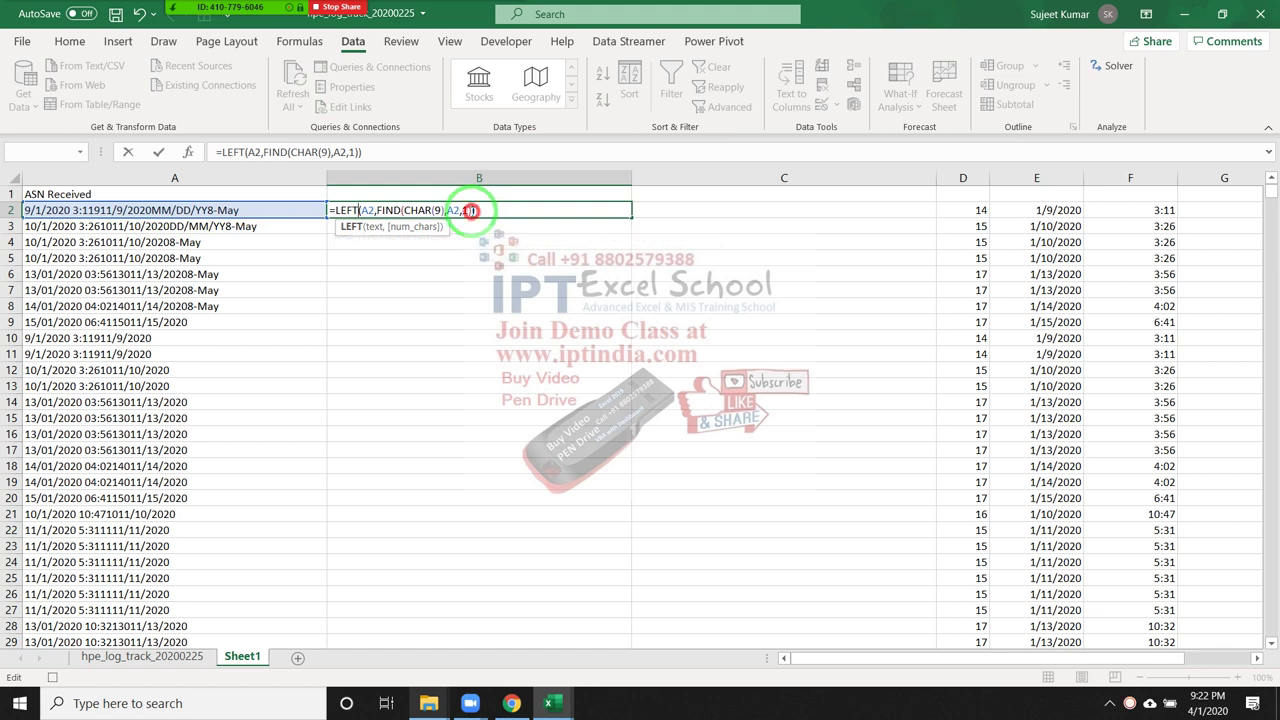
text(-1)
Enter the B2 formula, fill it down column B, and paste the column as values
key(Return)
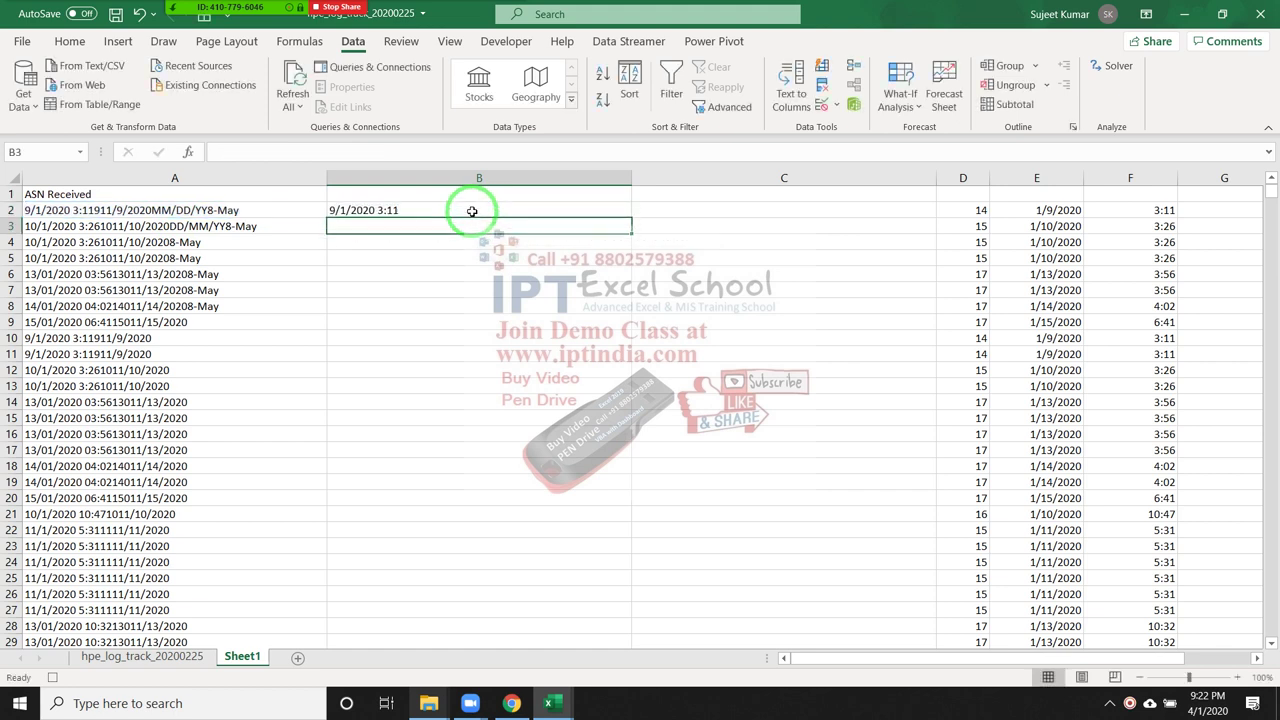
click(471, 210)
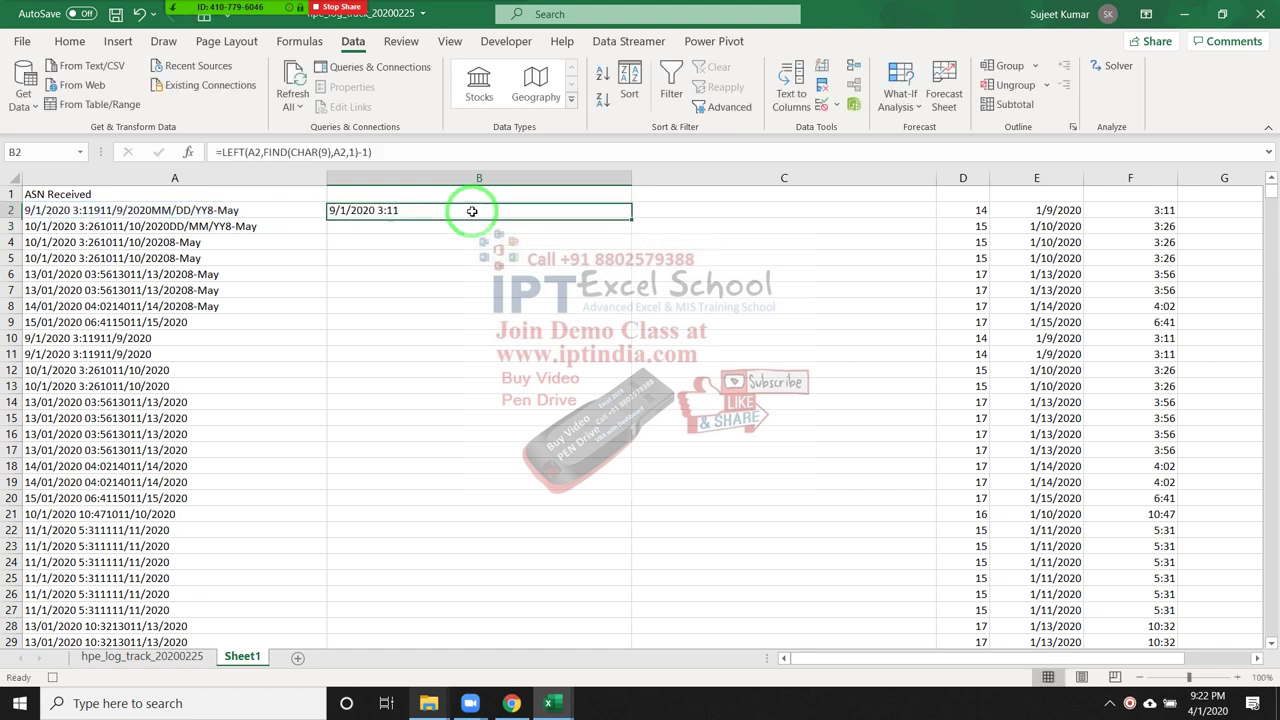
double_click(629, 217)
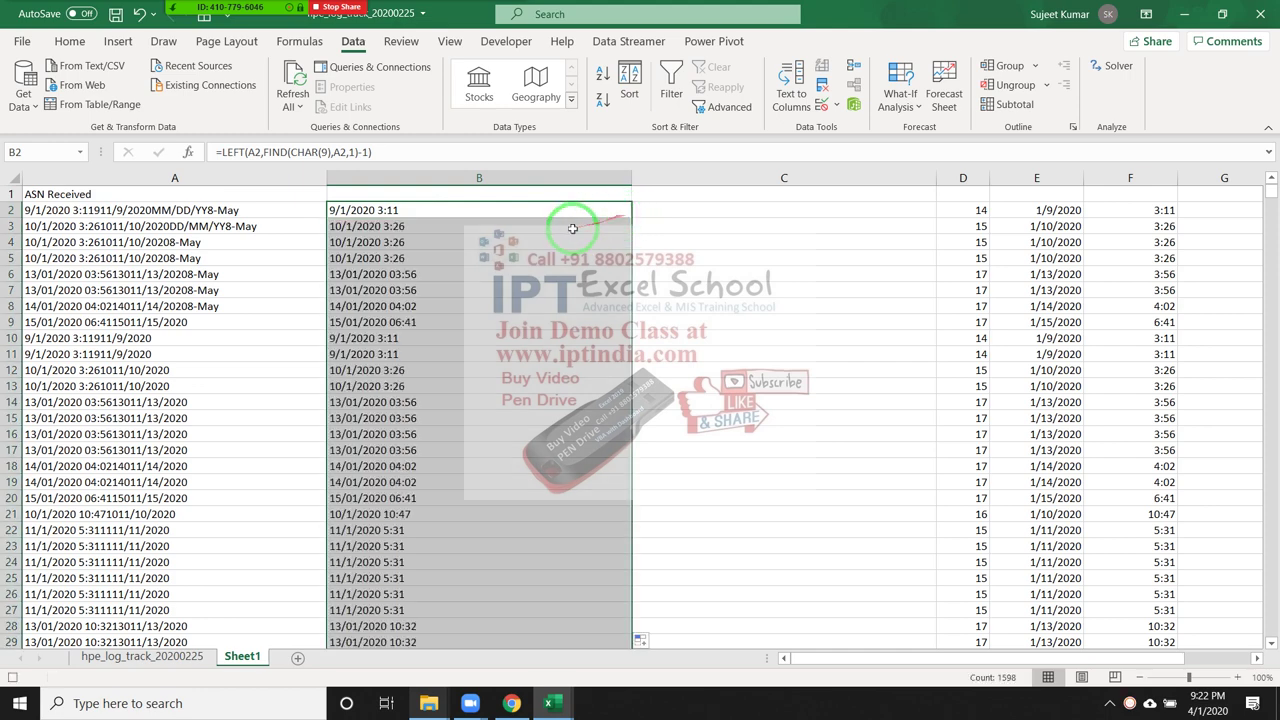
key(ctrl+c)
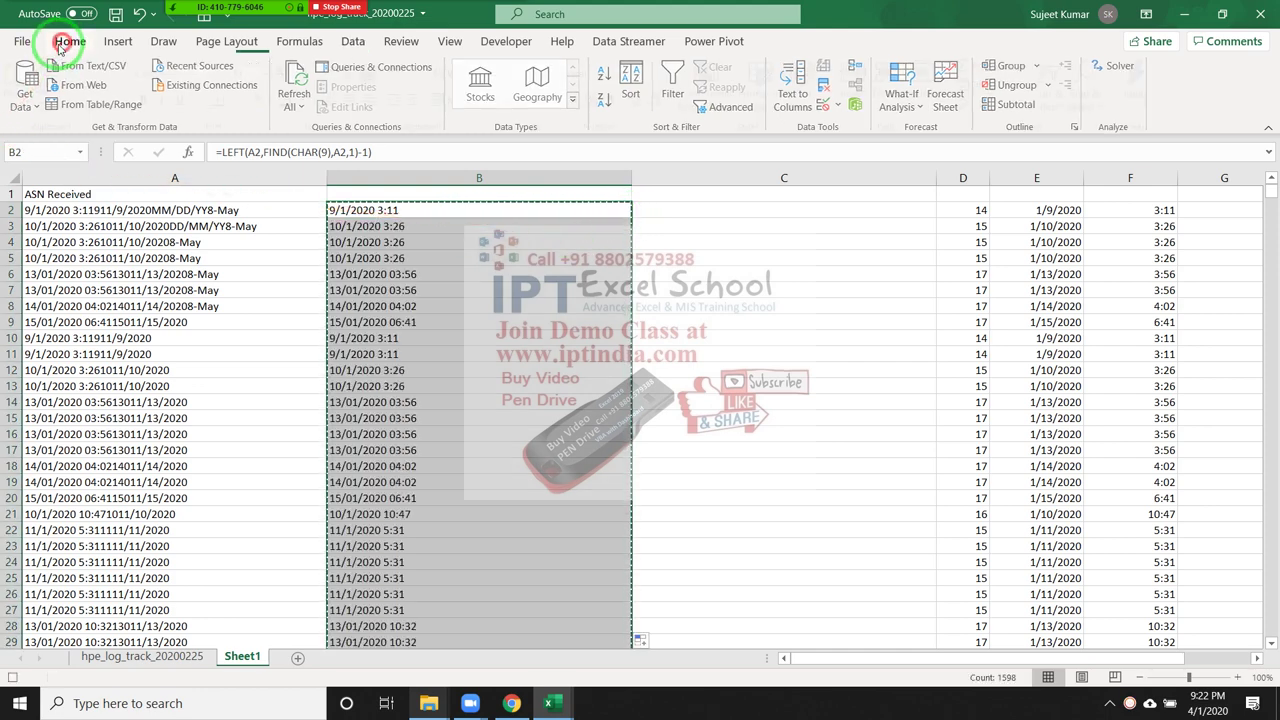
click(69, 41)
click(23, 106)
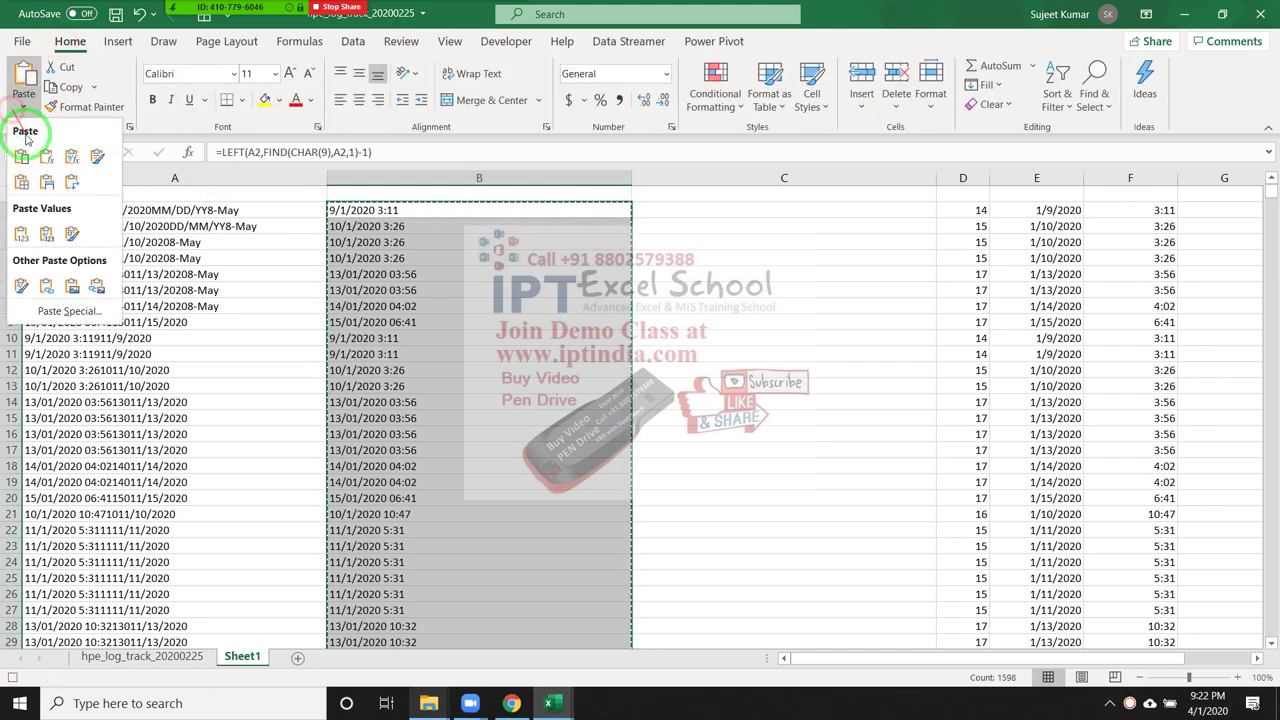
click(21, 233)
key(Escape)
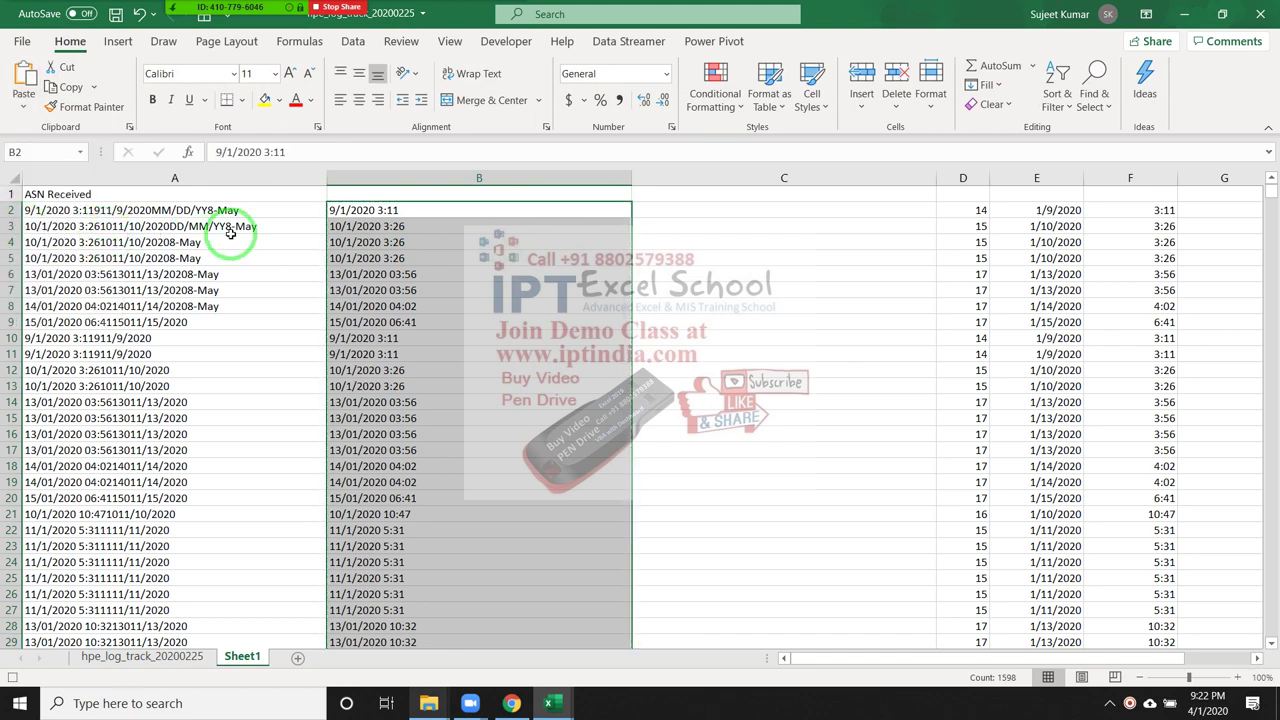
Run Text to Columns on column B as delimited, with the first column as DMY dates
click(352, 43)
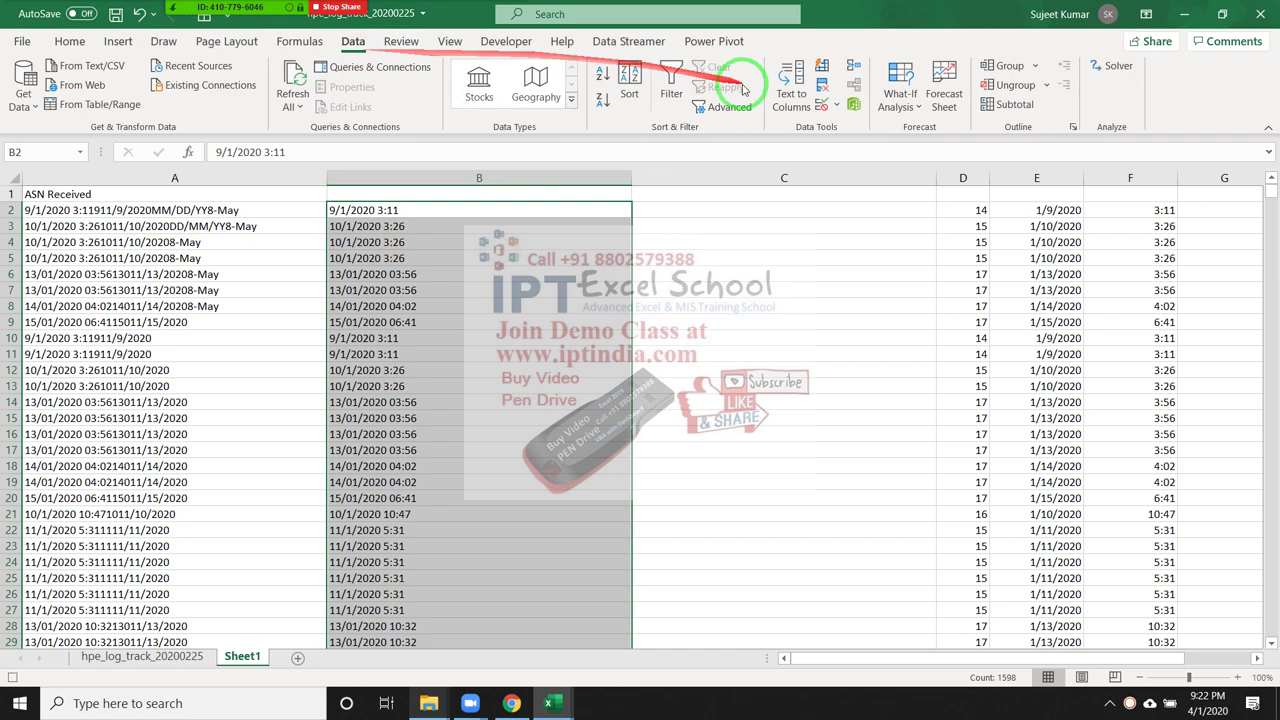
click(791, 100)
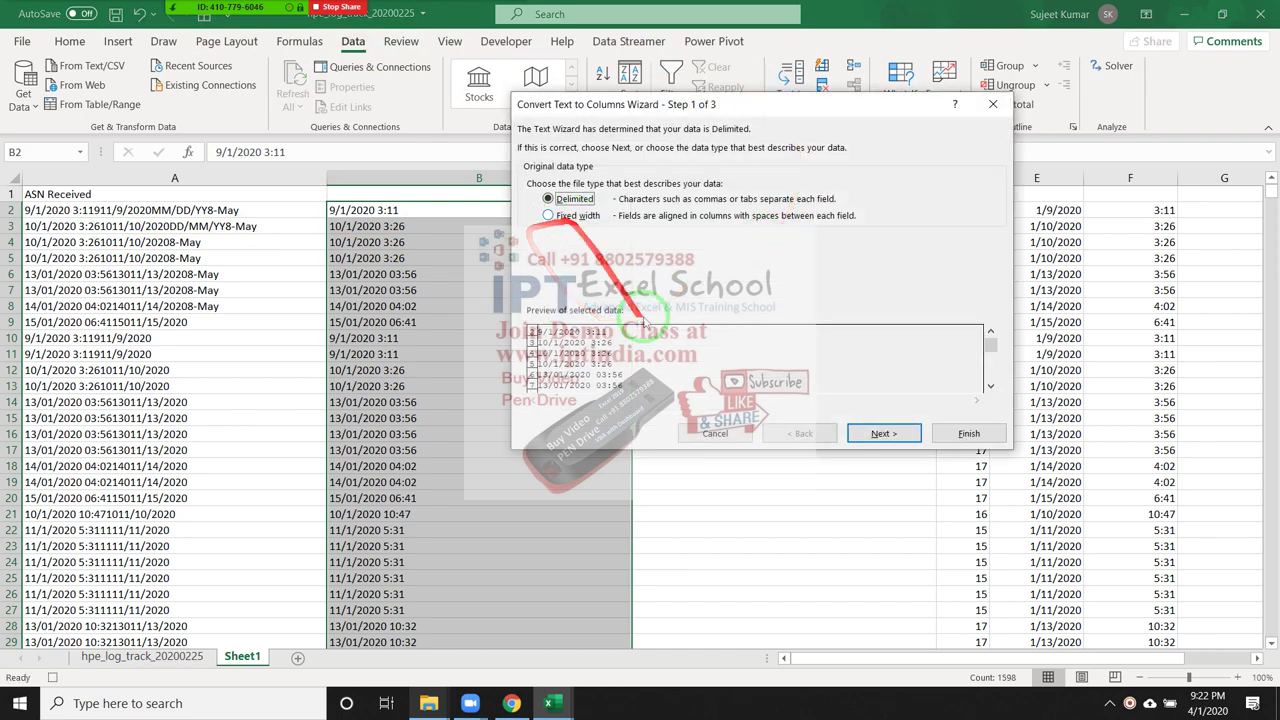
click(884, 434)
click(884, 434)
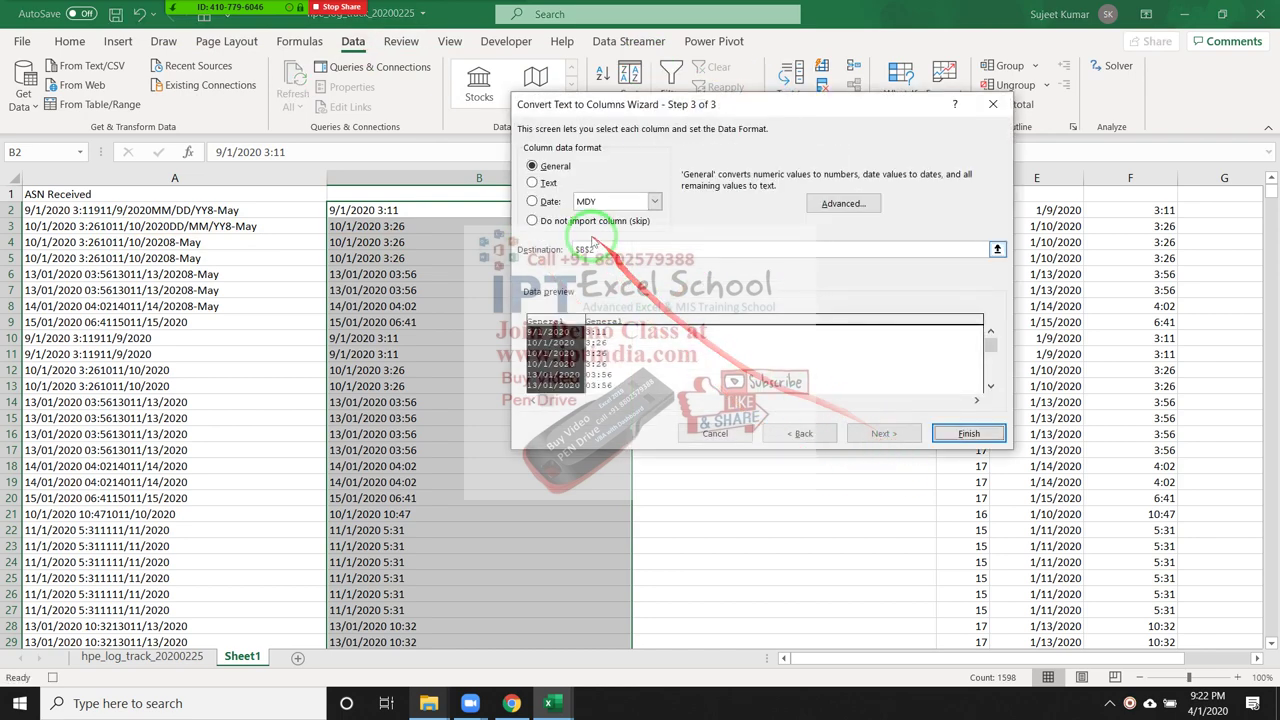
click(550, 203)
click(654, 201)
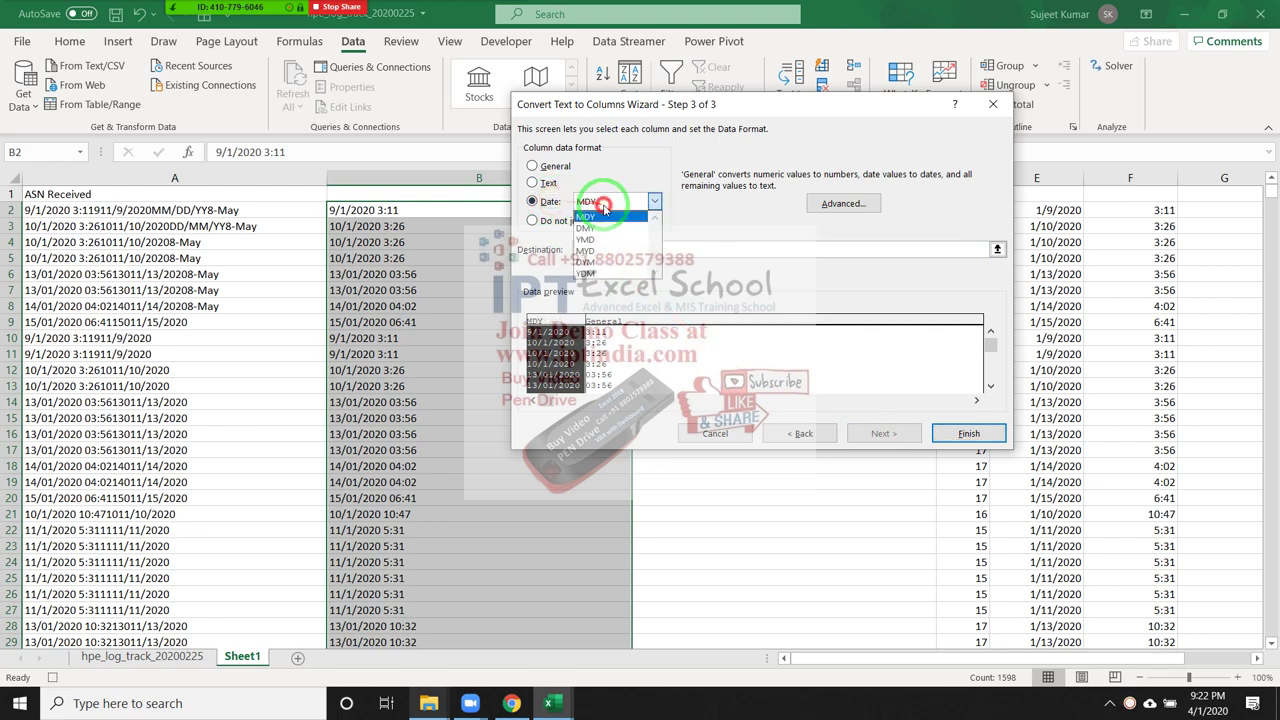
click(604, 230)
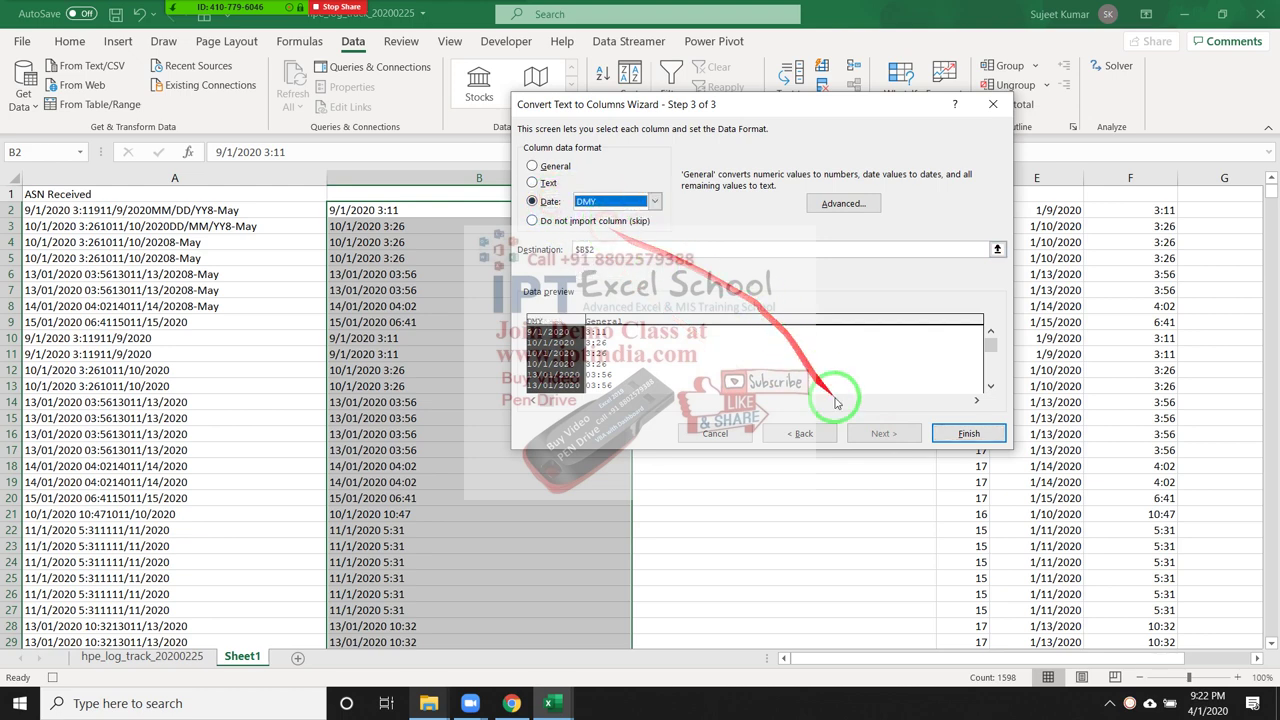
click(984, 434)
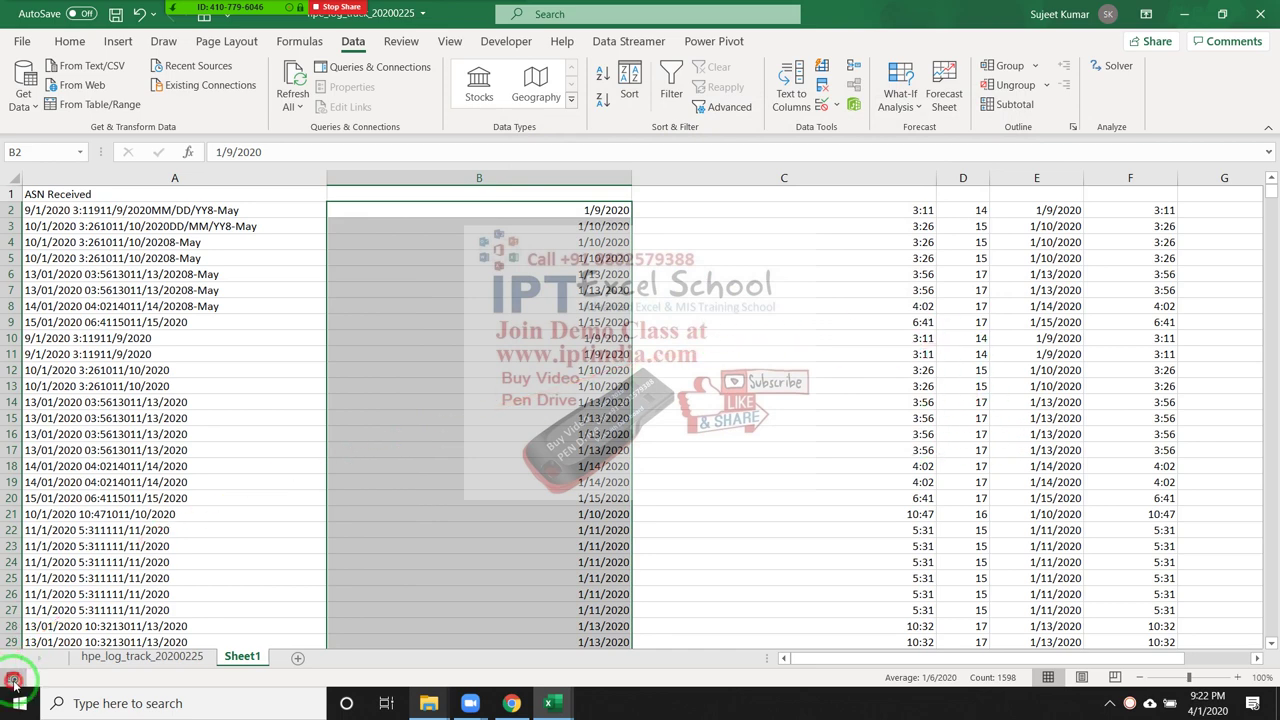
Open Macro2's code from the Developer Macros list
click(338, 482)
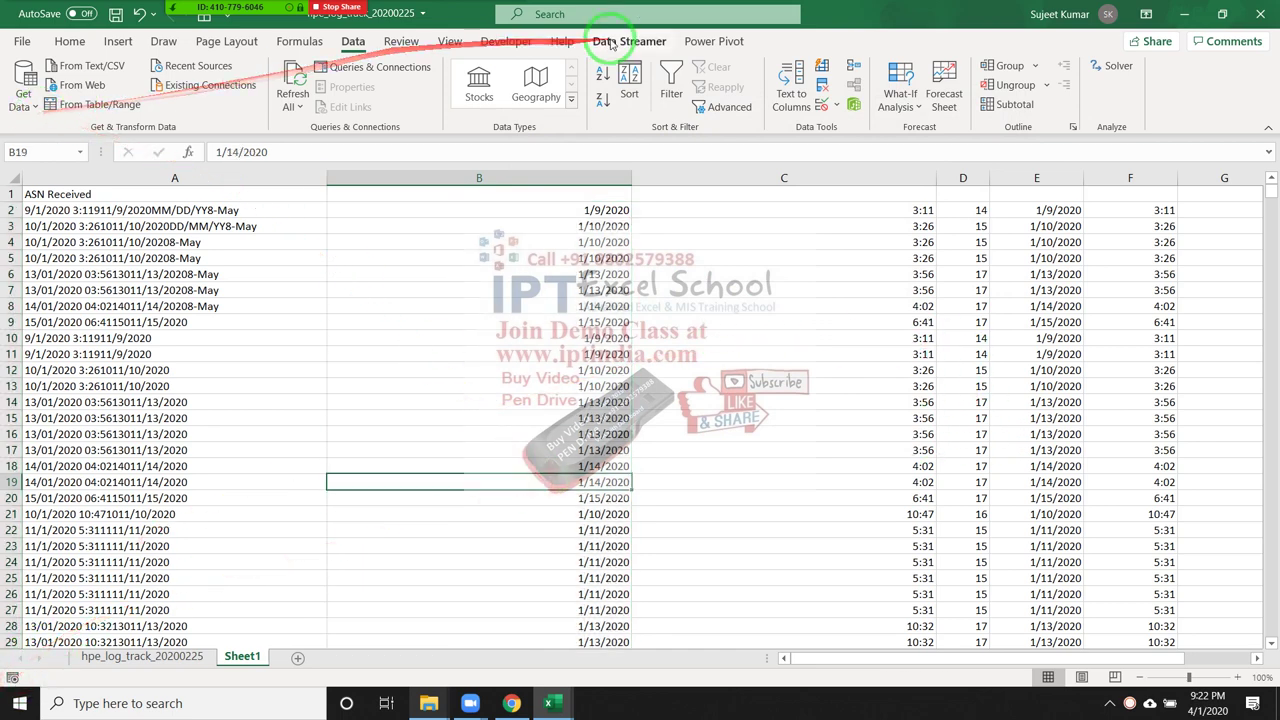
click(506, 41)
click(57, 93)
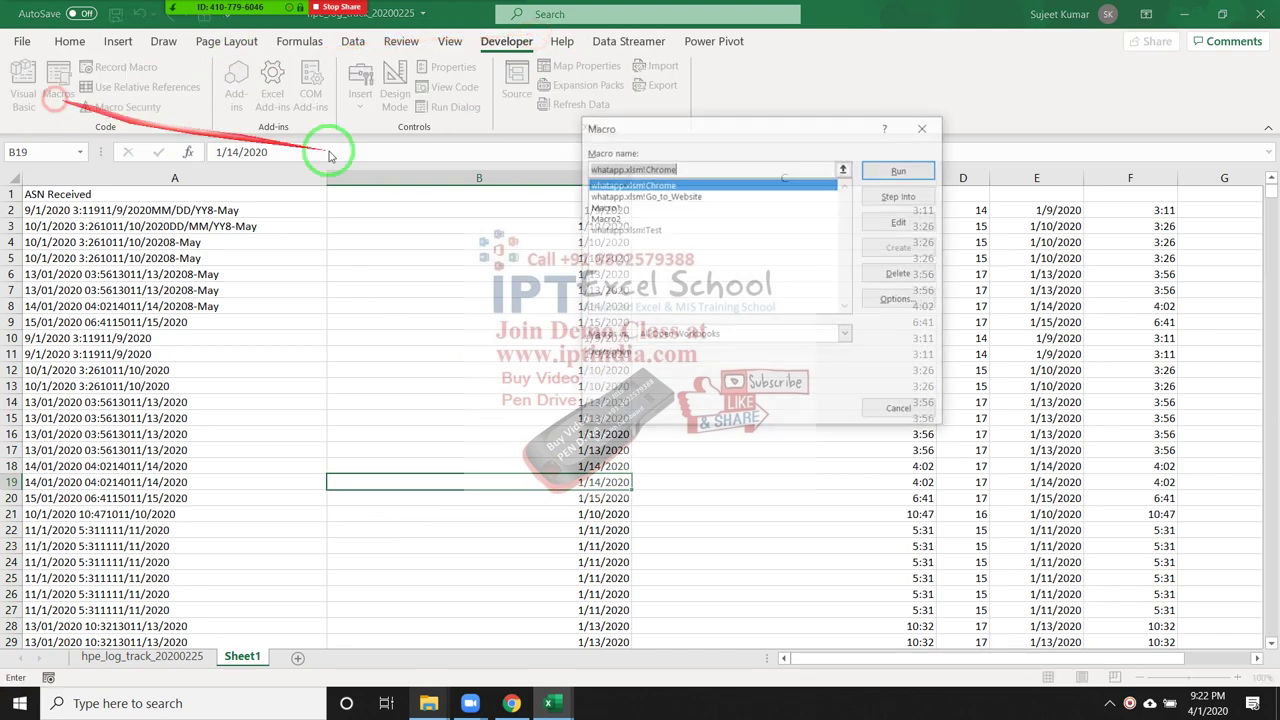
click(603, 218)
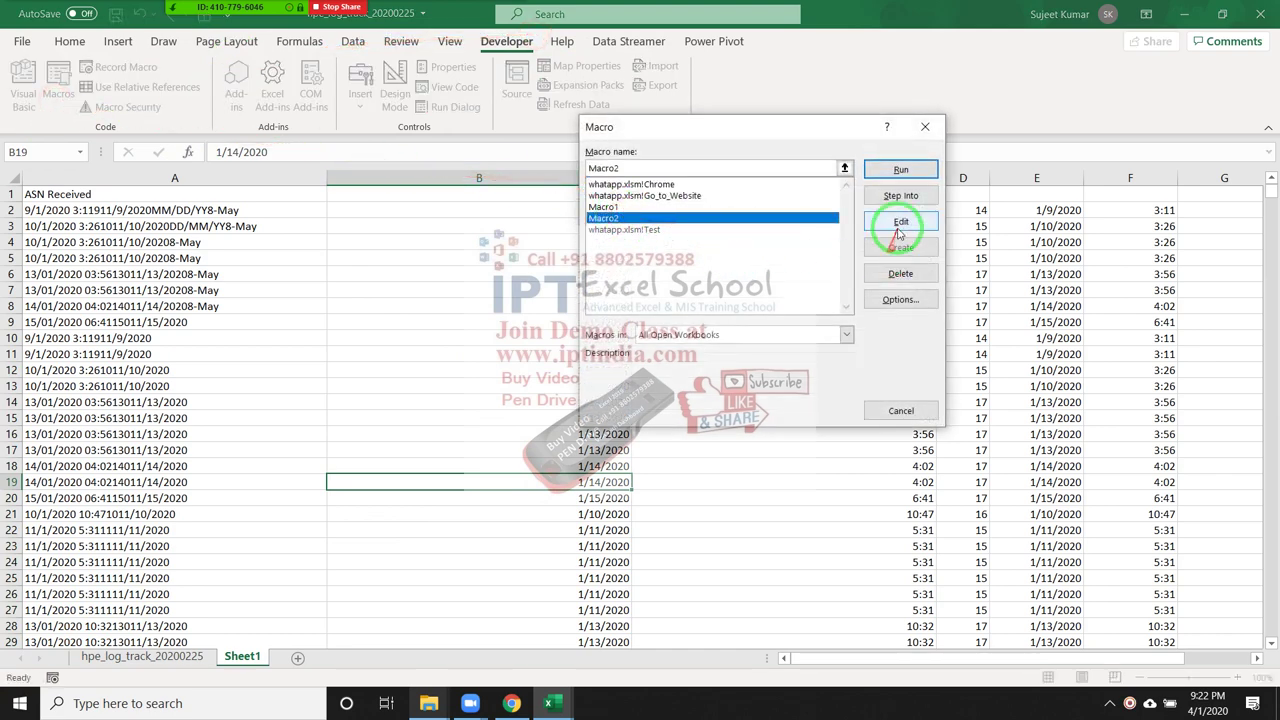
click(900, 222)
Delete the window-scroll line from the Macro2 code
click(243, 362)
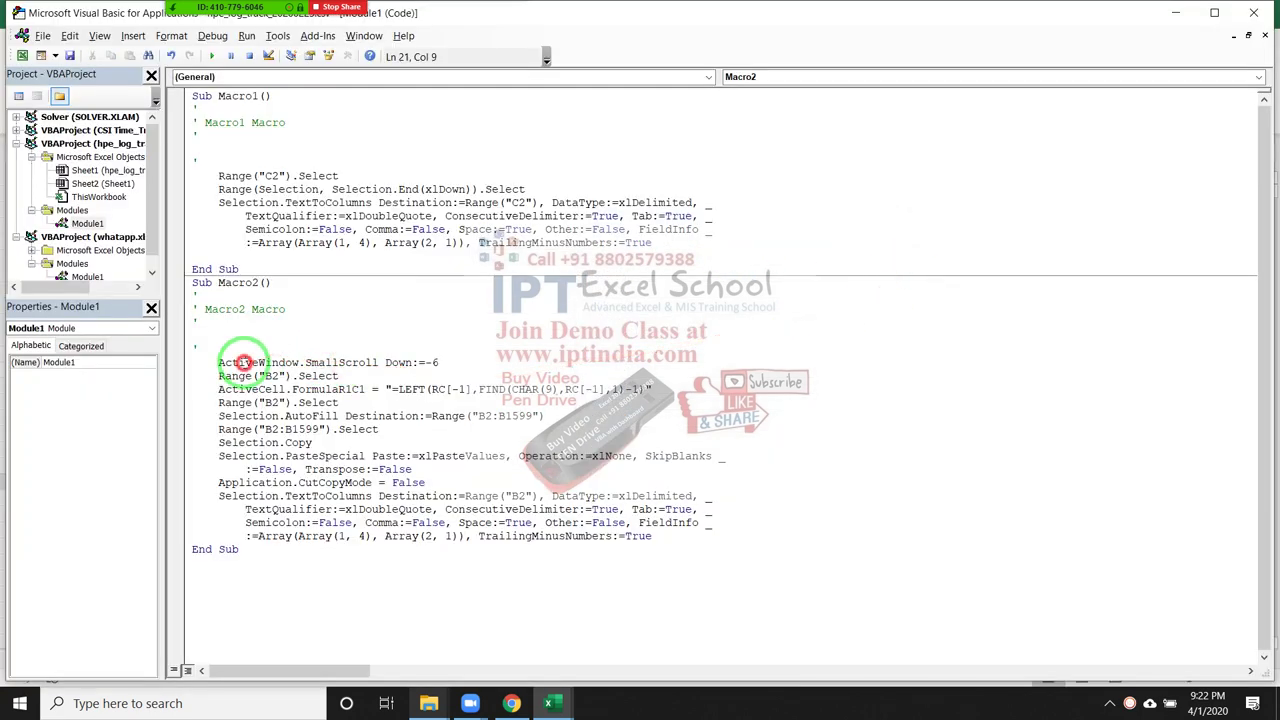
drag(208, 363, 526, 360)
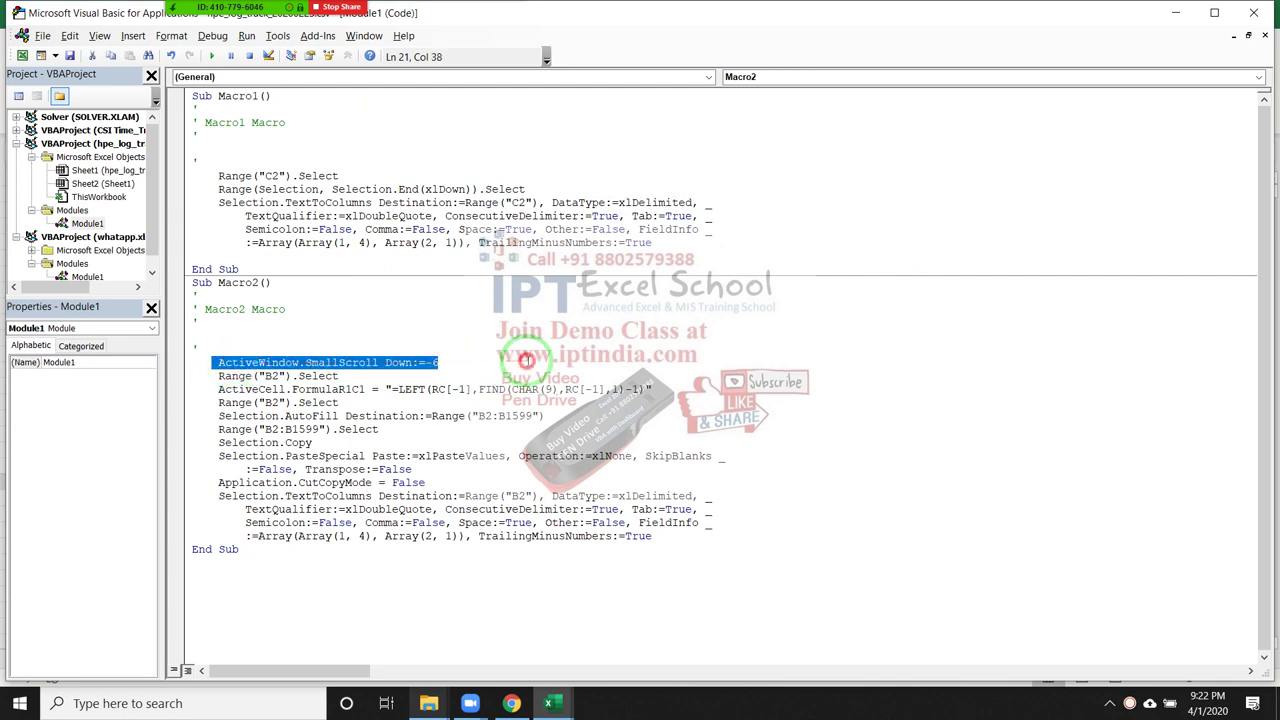
key(Delete)
click(370, 376)
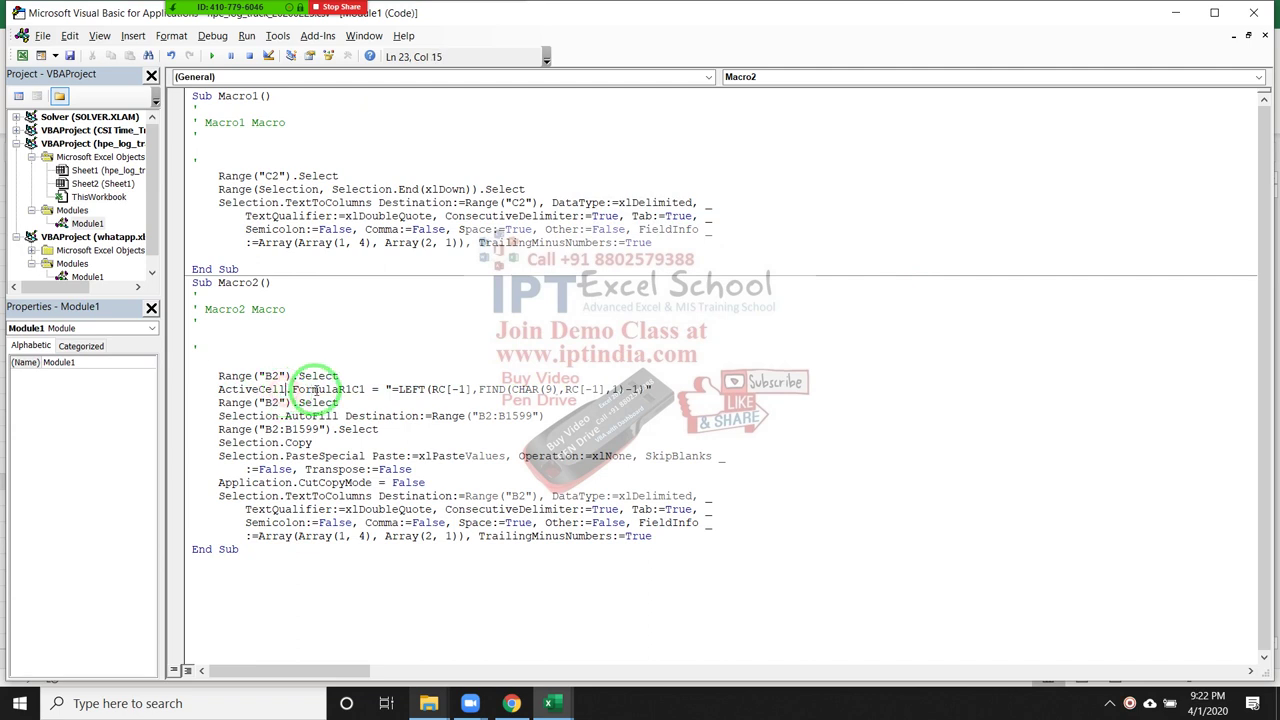
Review the FormulaR1C1 string, the hardcoded B2:B1599 fill range, and the TextToColumns line
click(318, 389)
drag(378, 389, 663, 388)
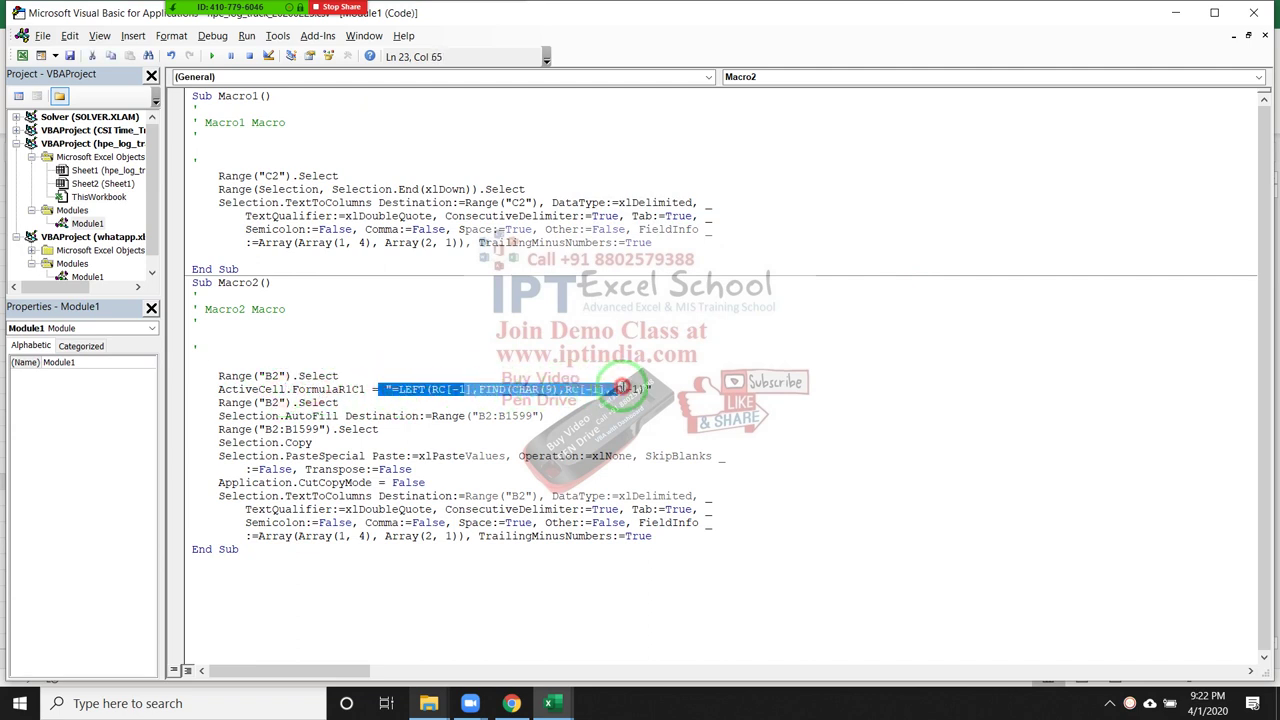
click(357, 416)
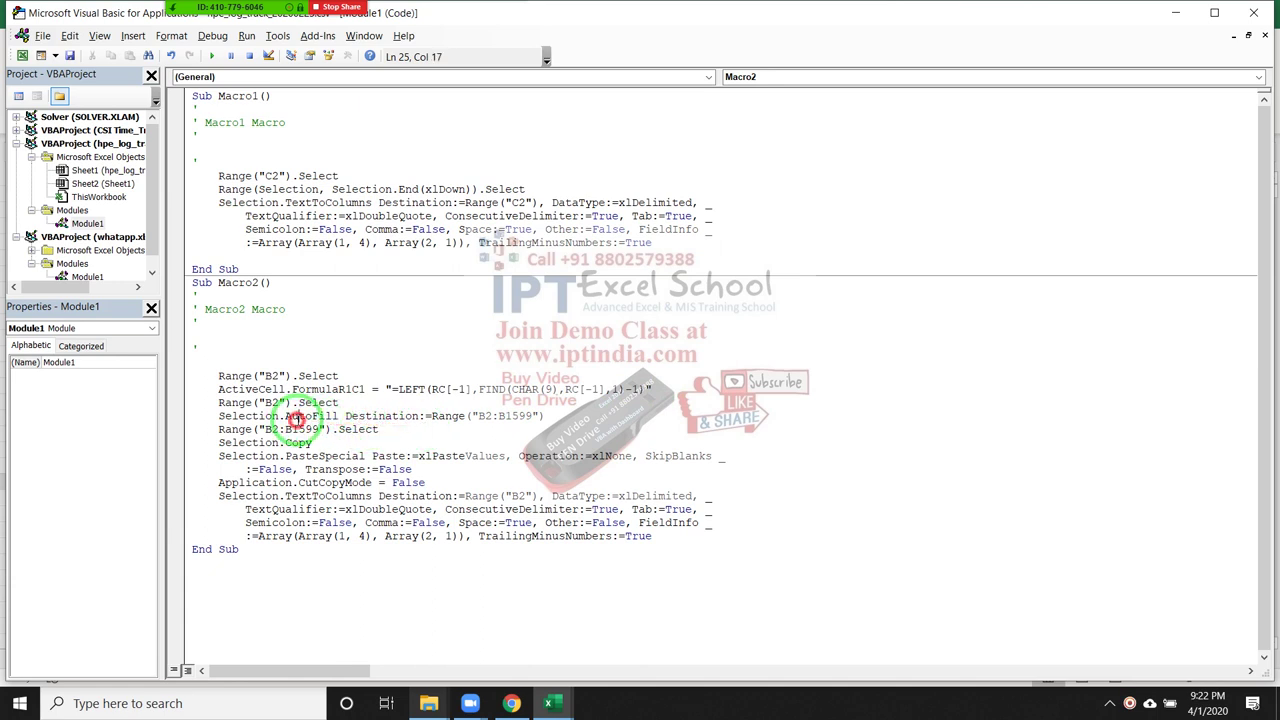
click(348, 416)
drag(542, 416, 474, 416)
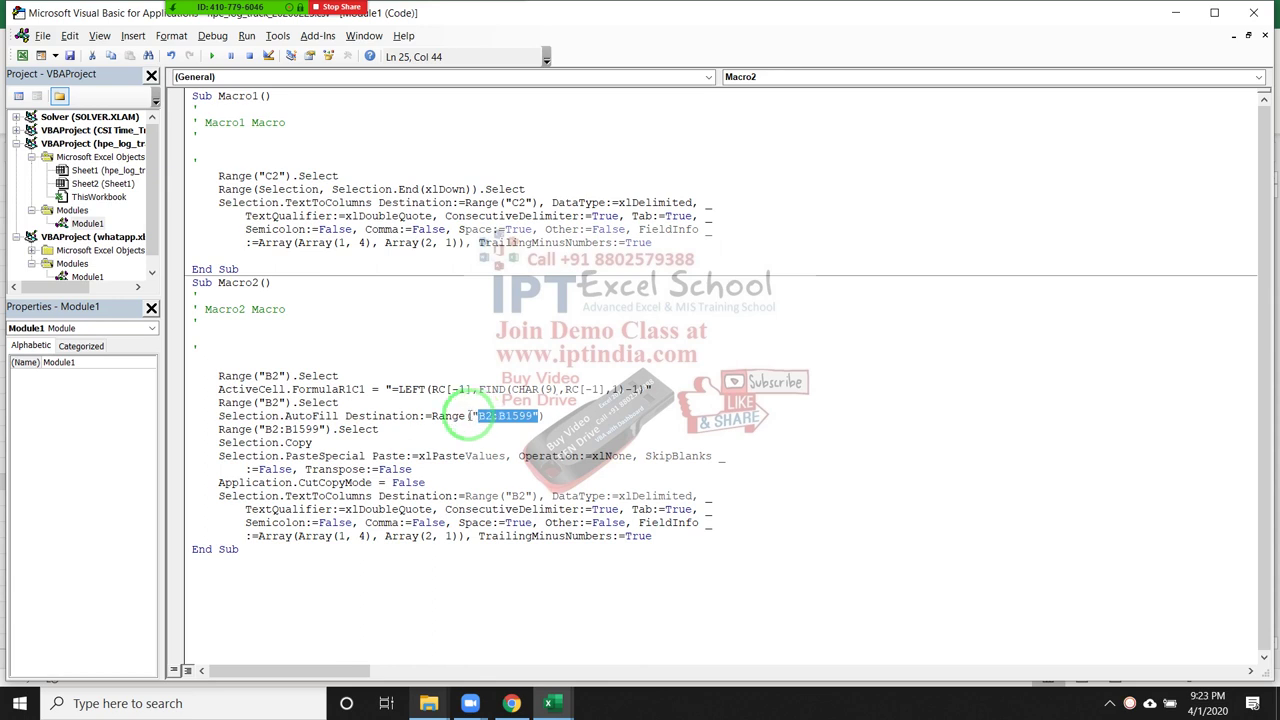
click(385, 429)
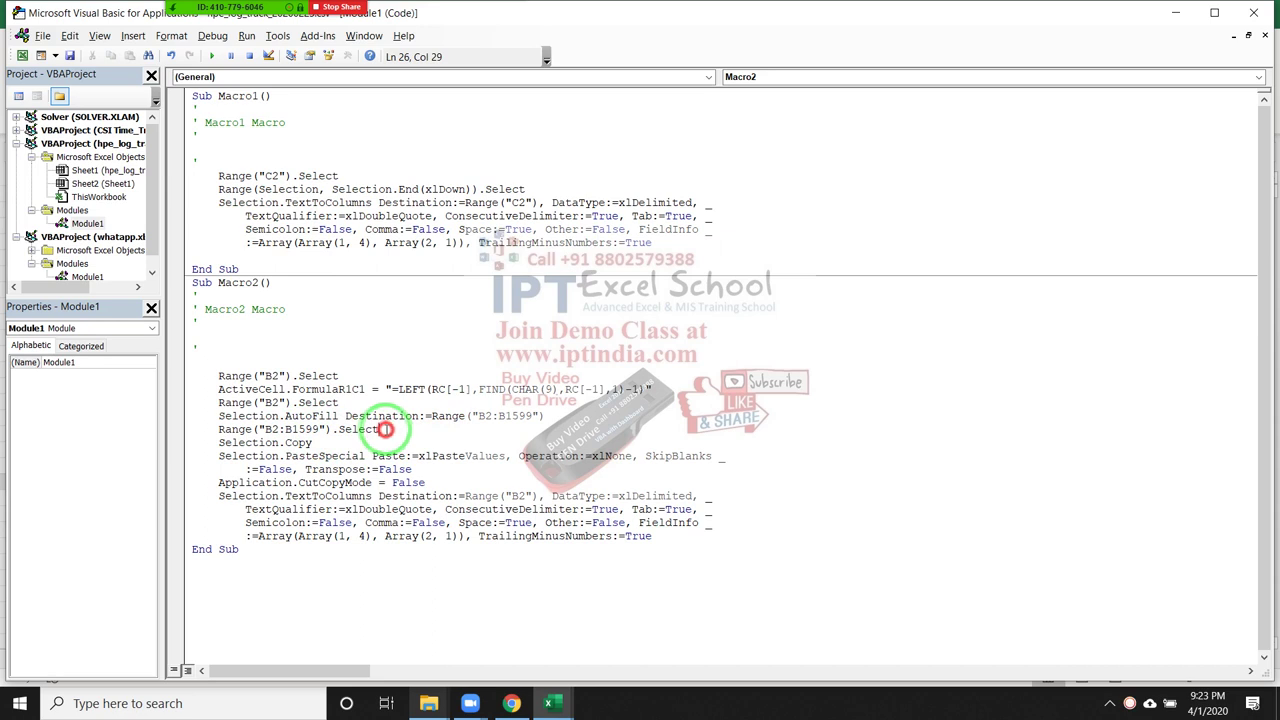
drag(385, 429, 214, 429)
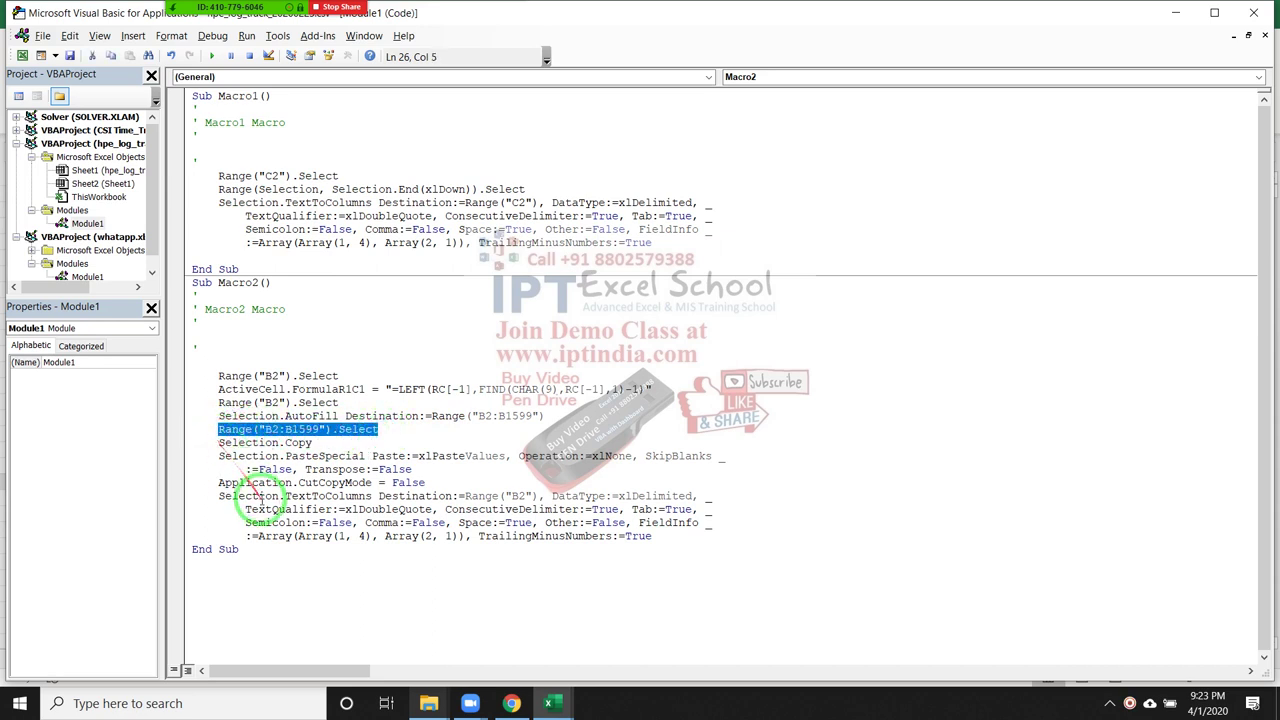
click(300, 462)
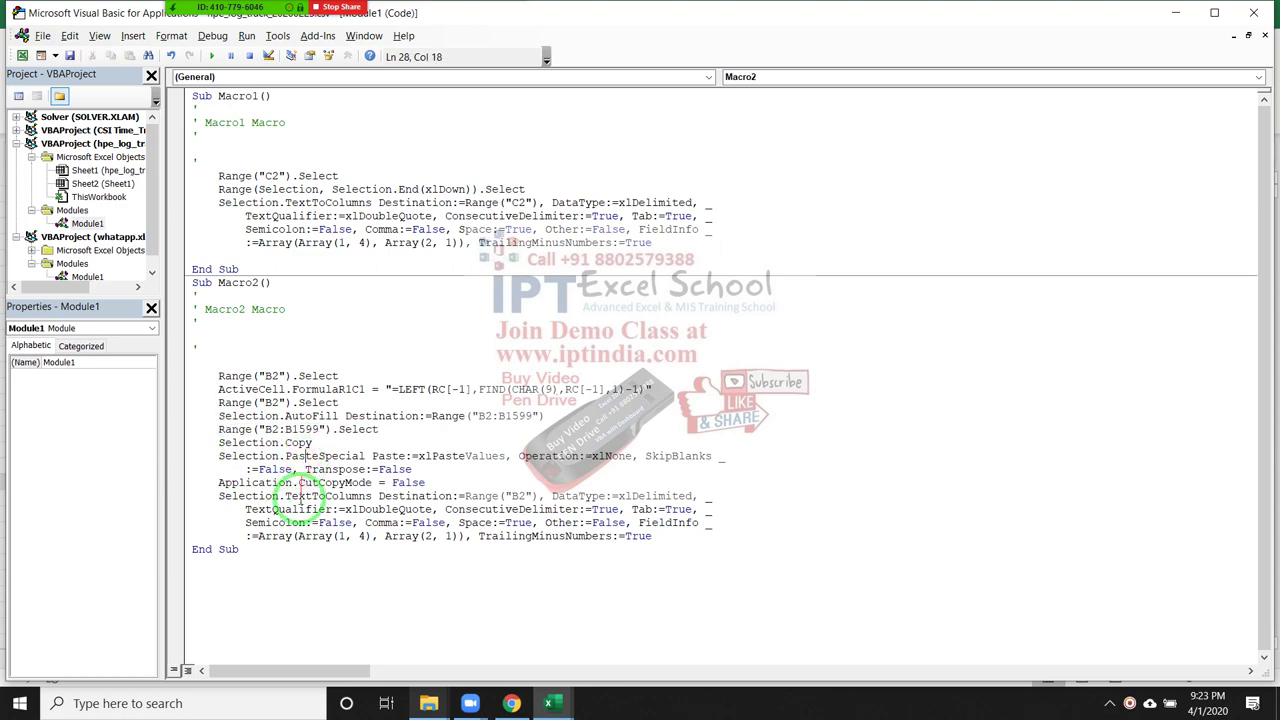
click(274, 497)
Delete columns B through F on the worksheet
key(alt+F11)
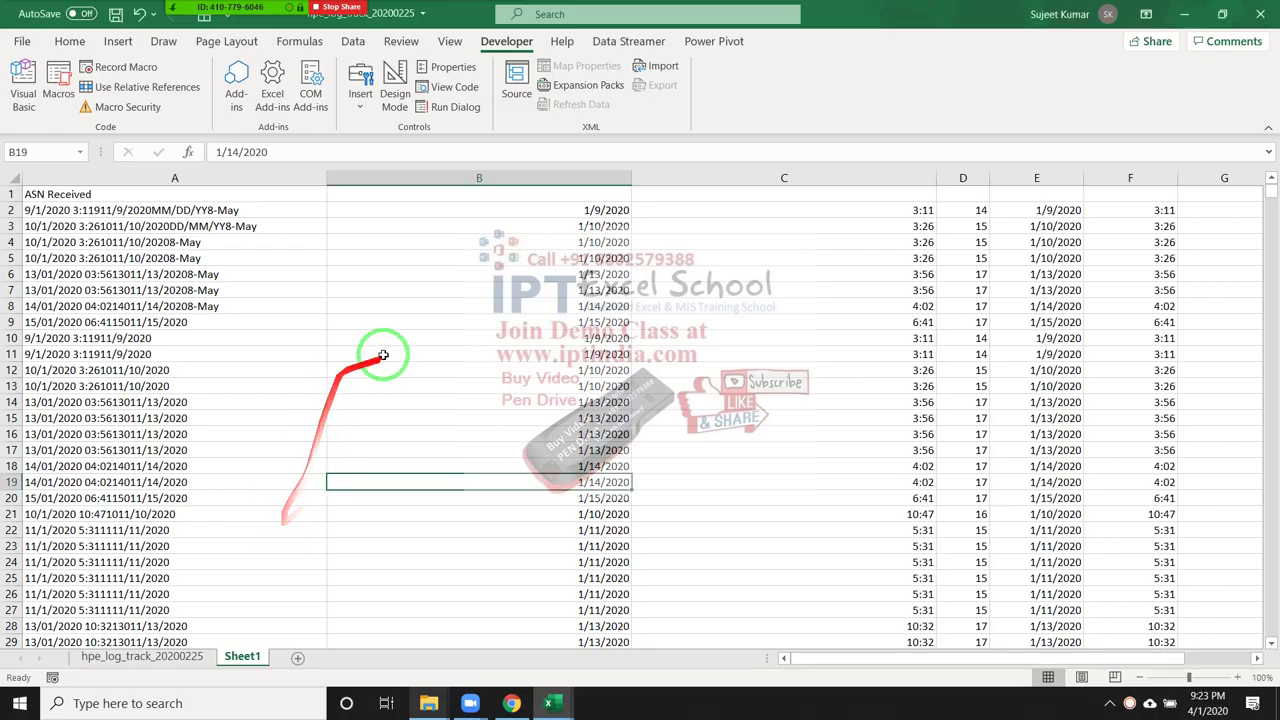
drag(386, 352, 500, 290)
scroll(484, 418, up, 1)
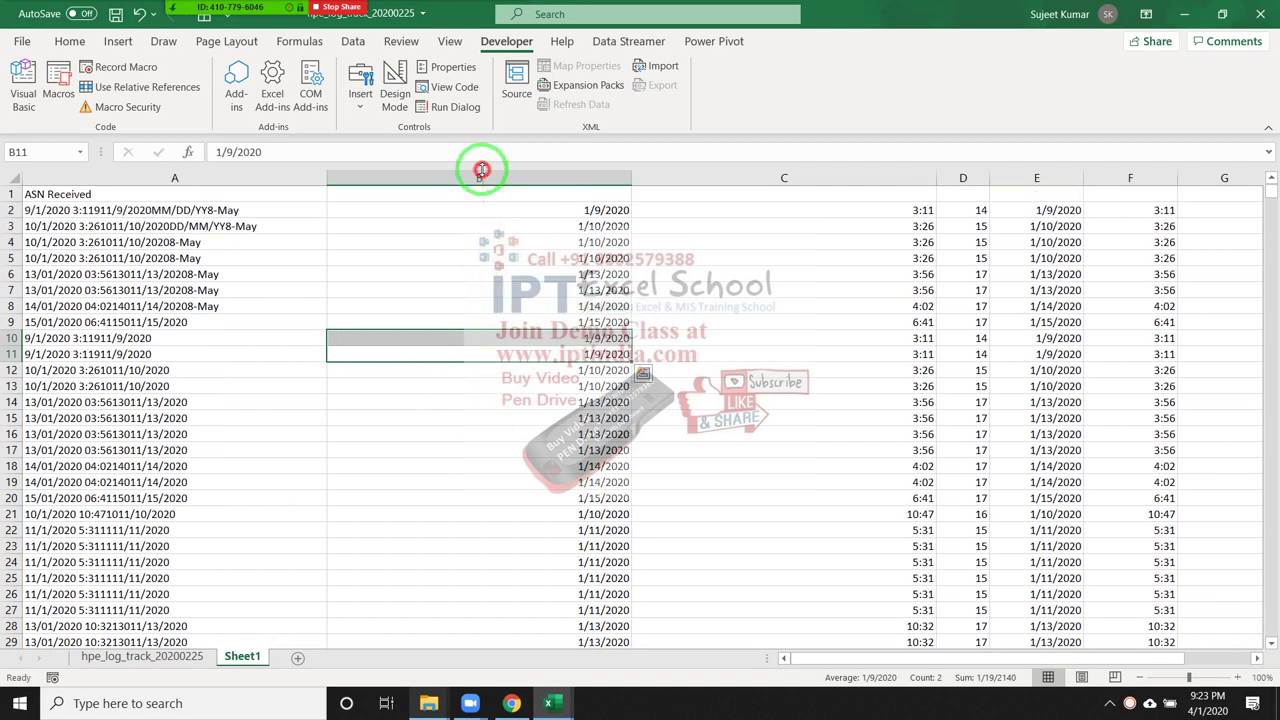
drag(486, 177, 1139, 207)
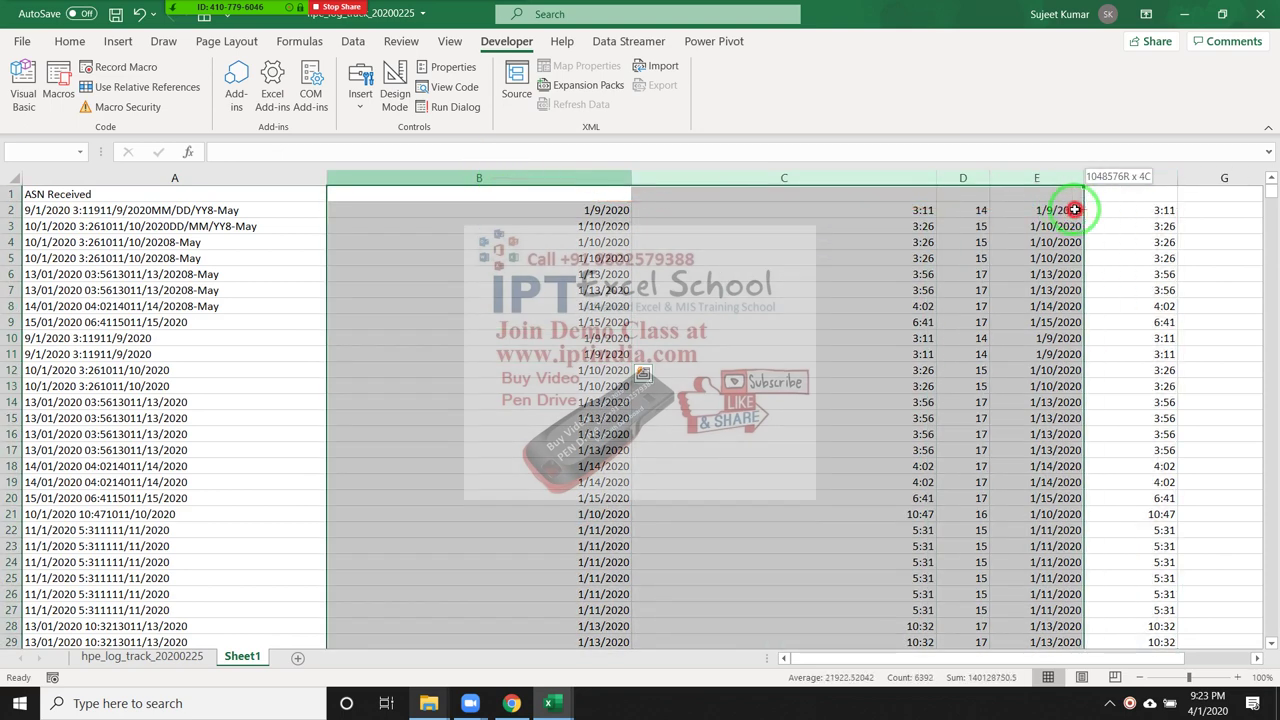
key(ctrl+minus)
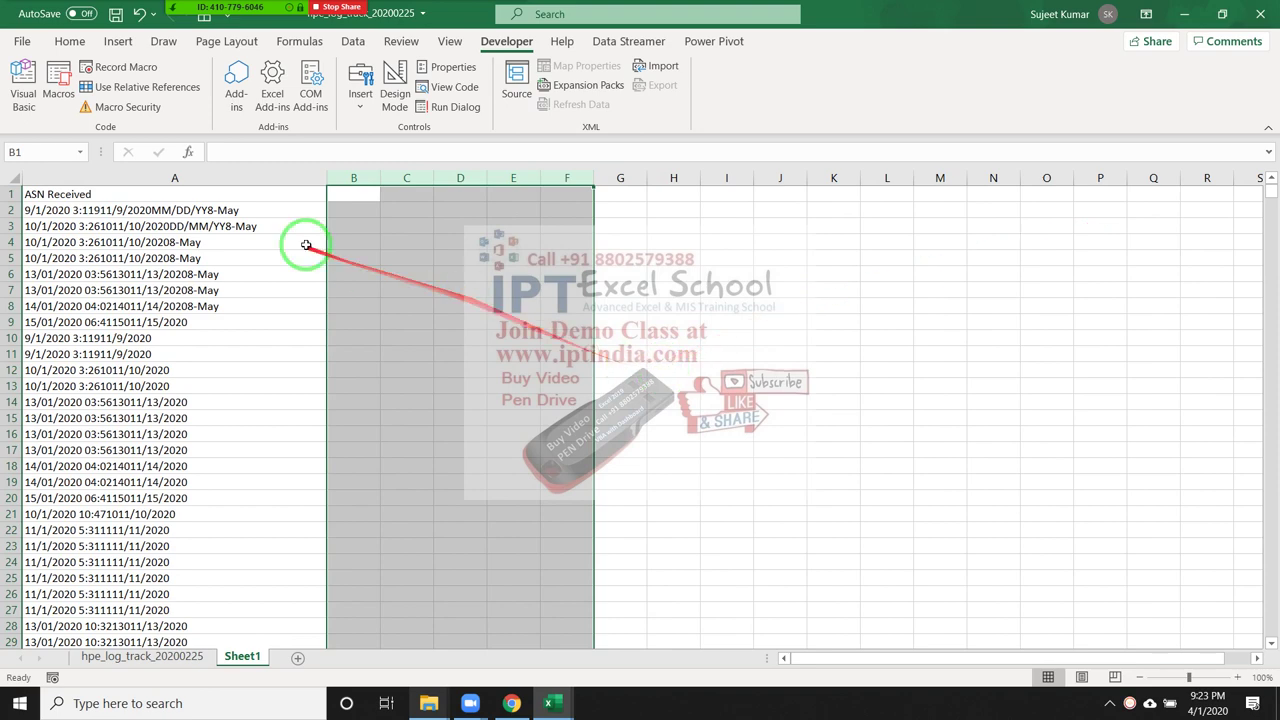
click(283, 212)
Run Macro2 from cell B2 and autofit column B to show the dates
click(352, 207)
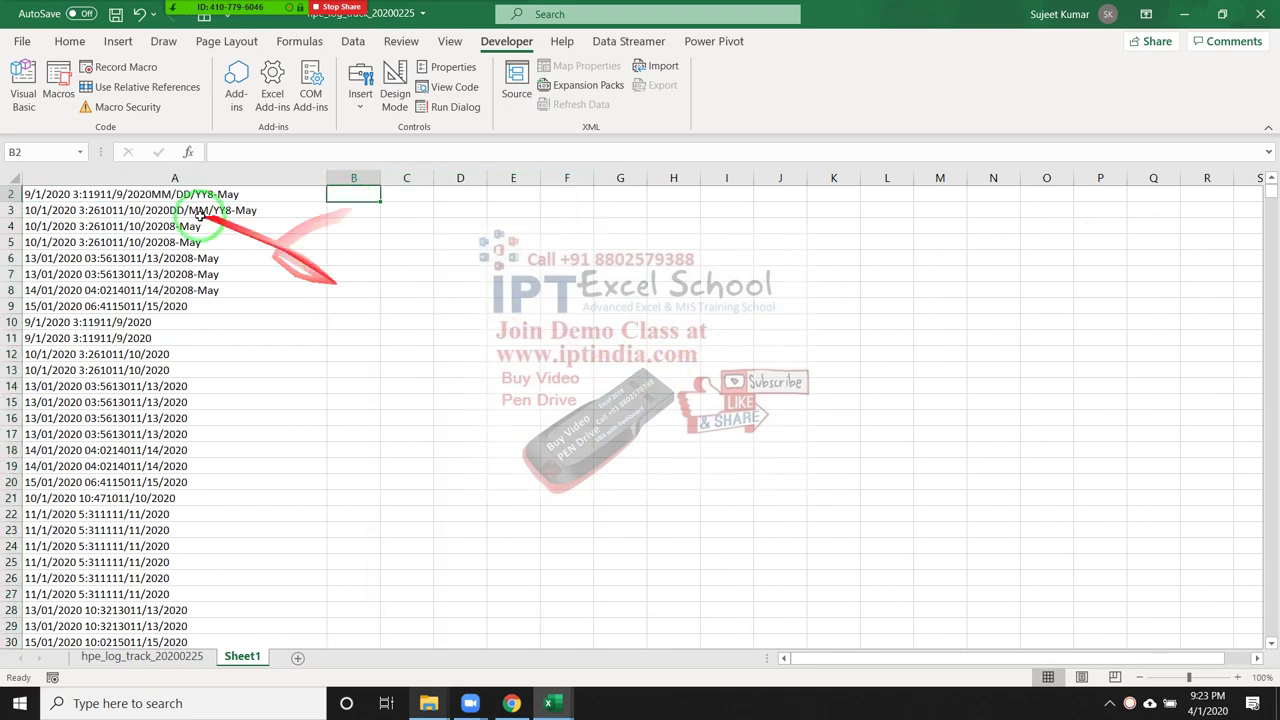
click(62, 95)
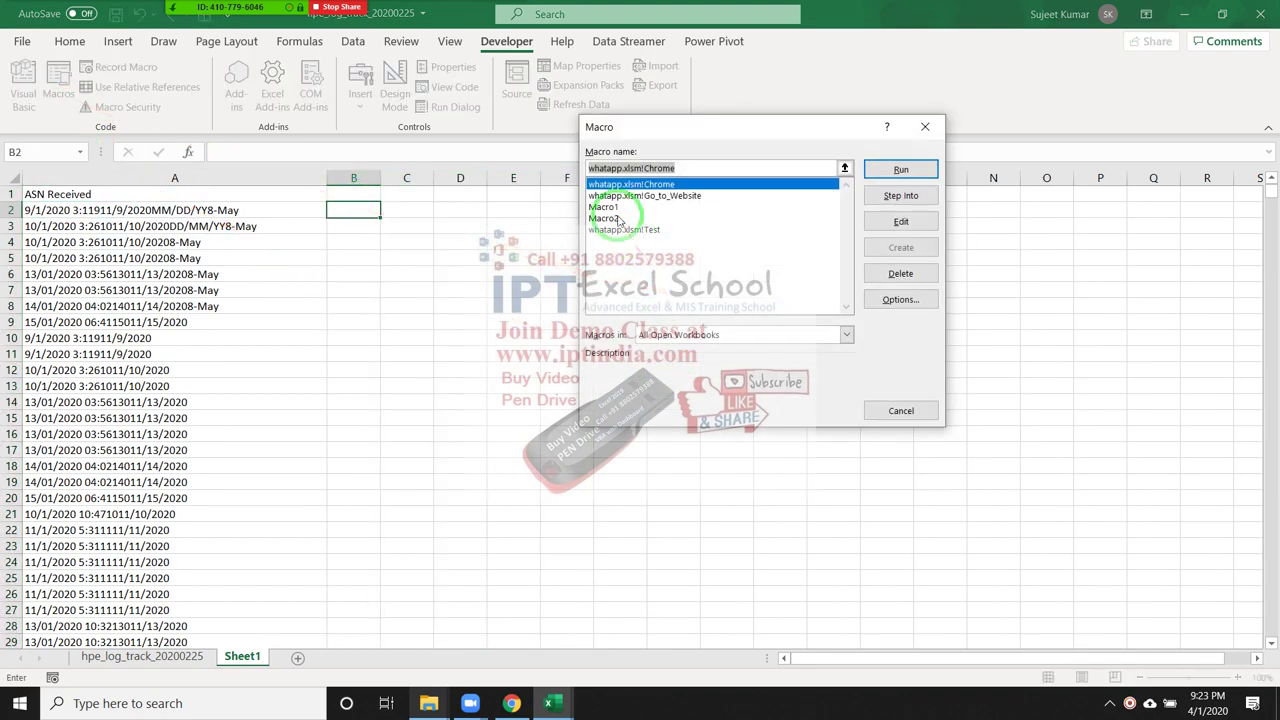
click(610, 218)
click(901, 170)
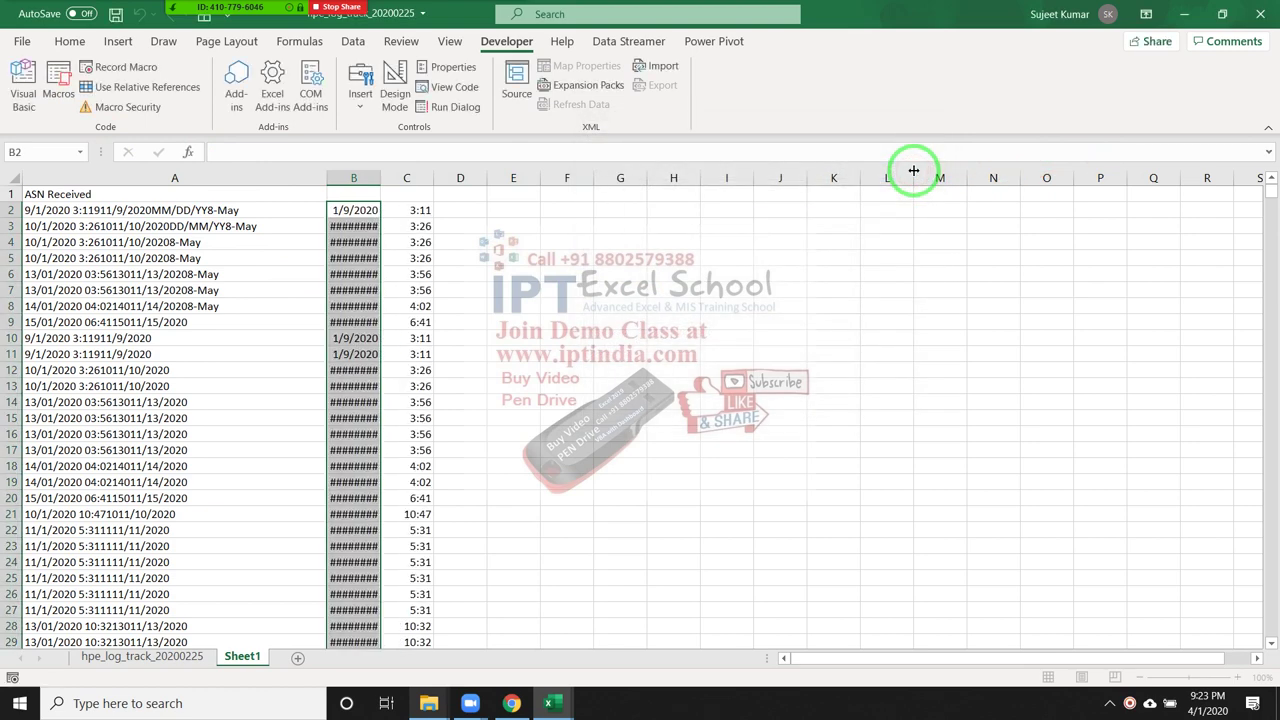
double_click(379, 177)
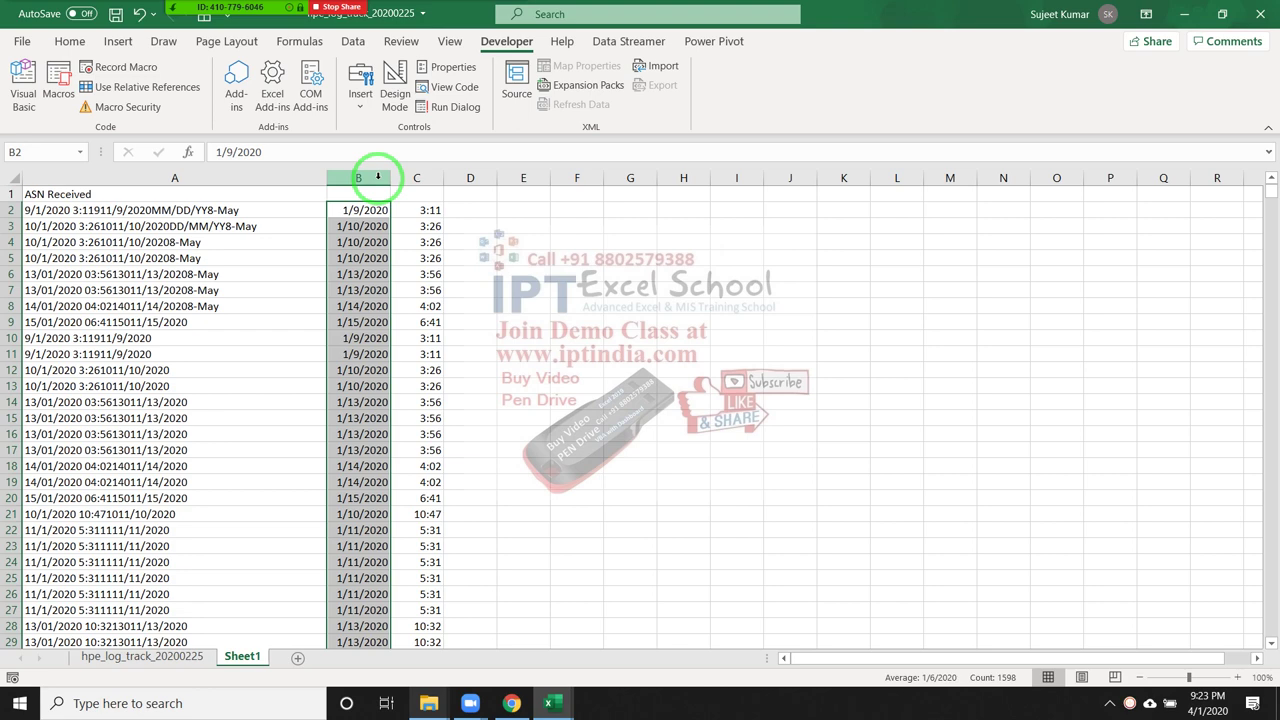
Select the whole body of Macro2 in the VBA editor, then return to the sheet
key(alt+F11)
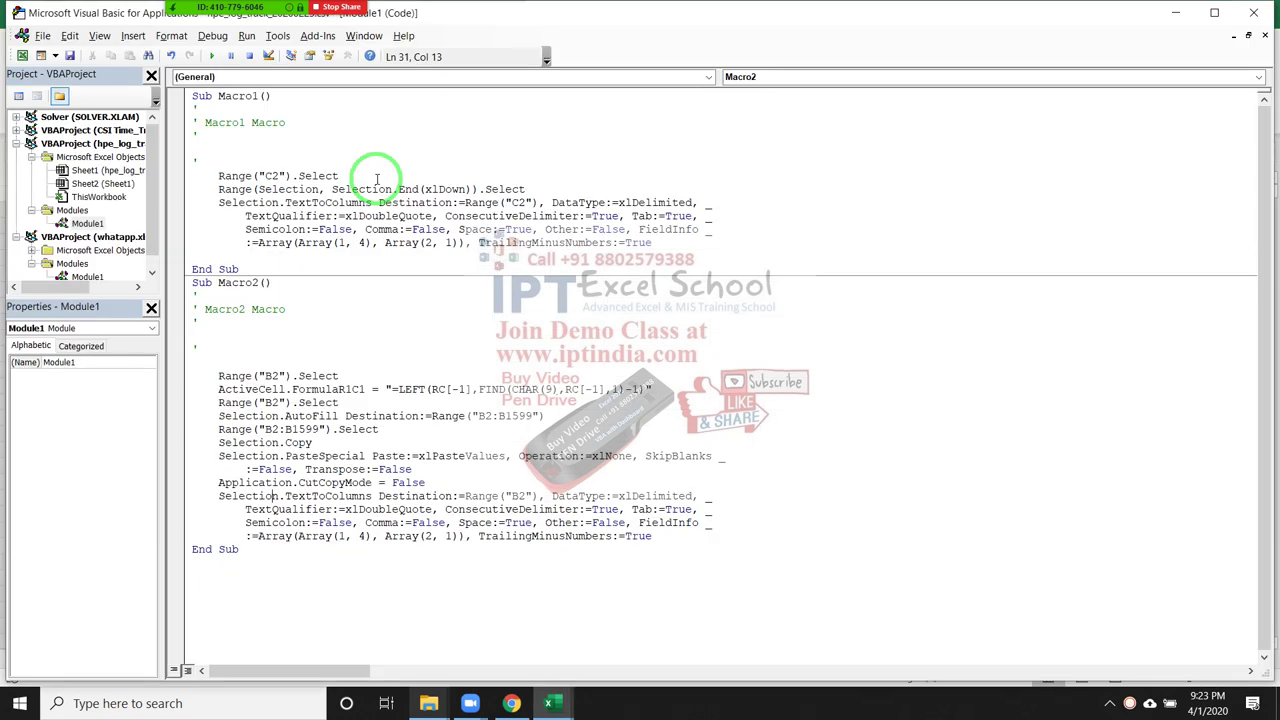
click(335, 613)
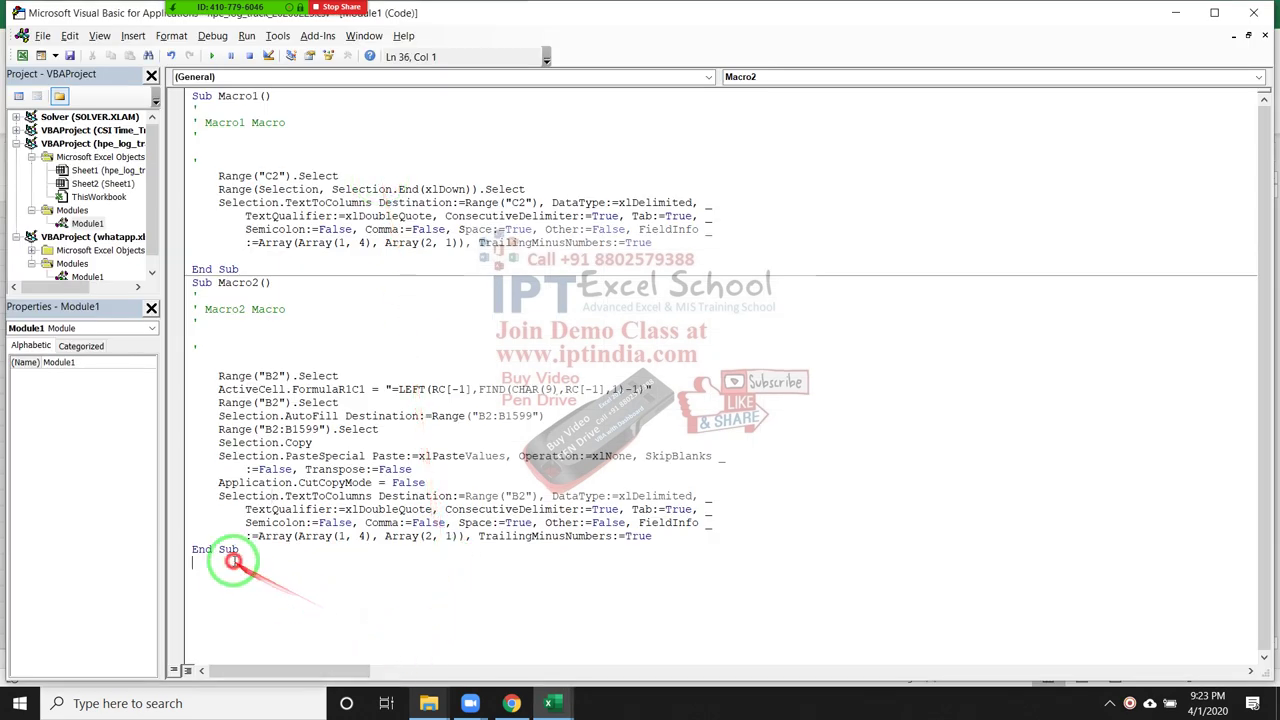
drag(229, 555, 181, 294)
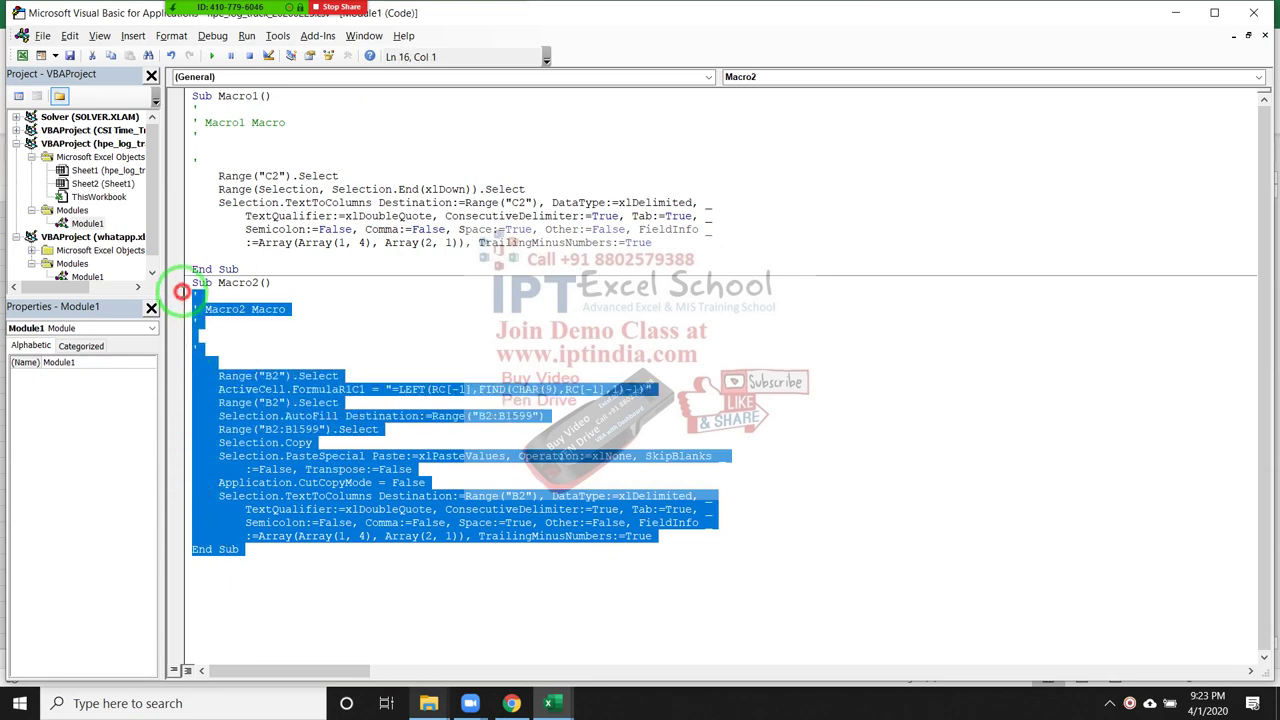
key(alt+F11)
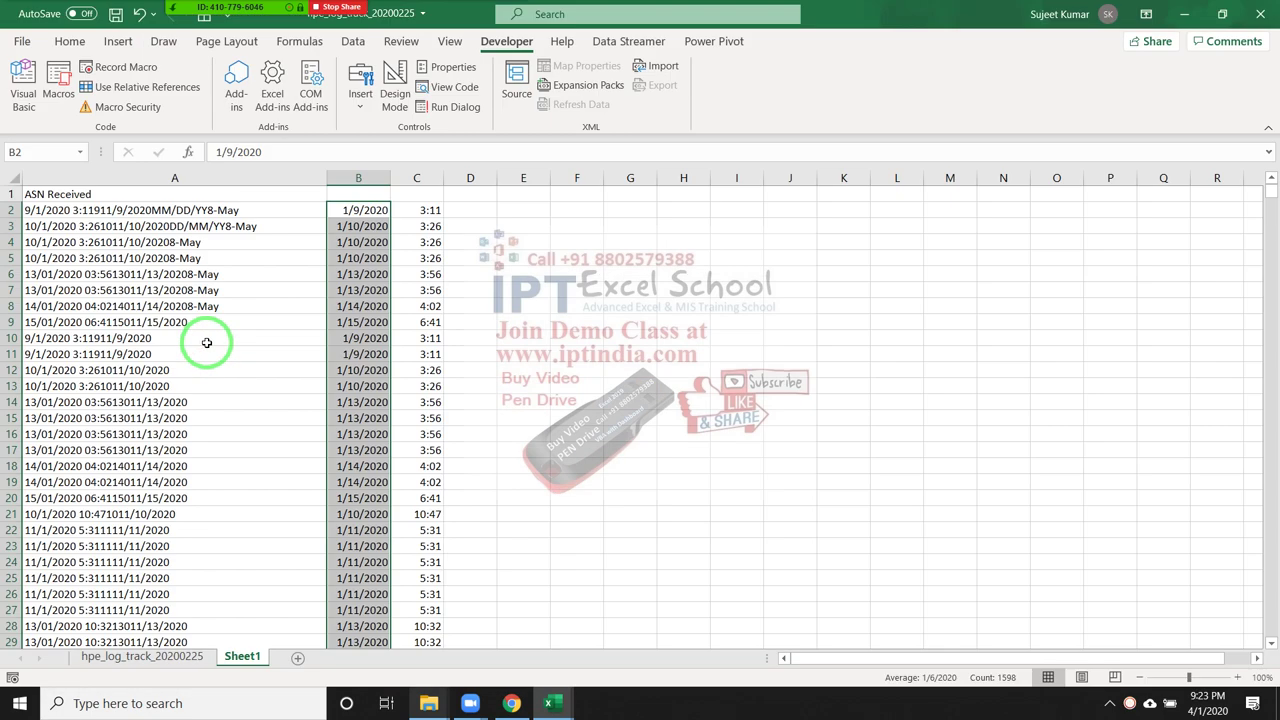
click(426, 258)
click(512, 272)
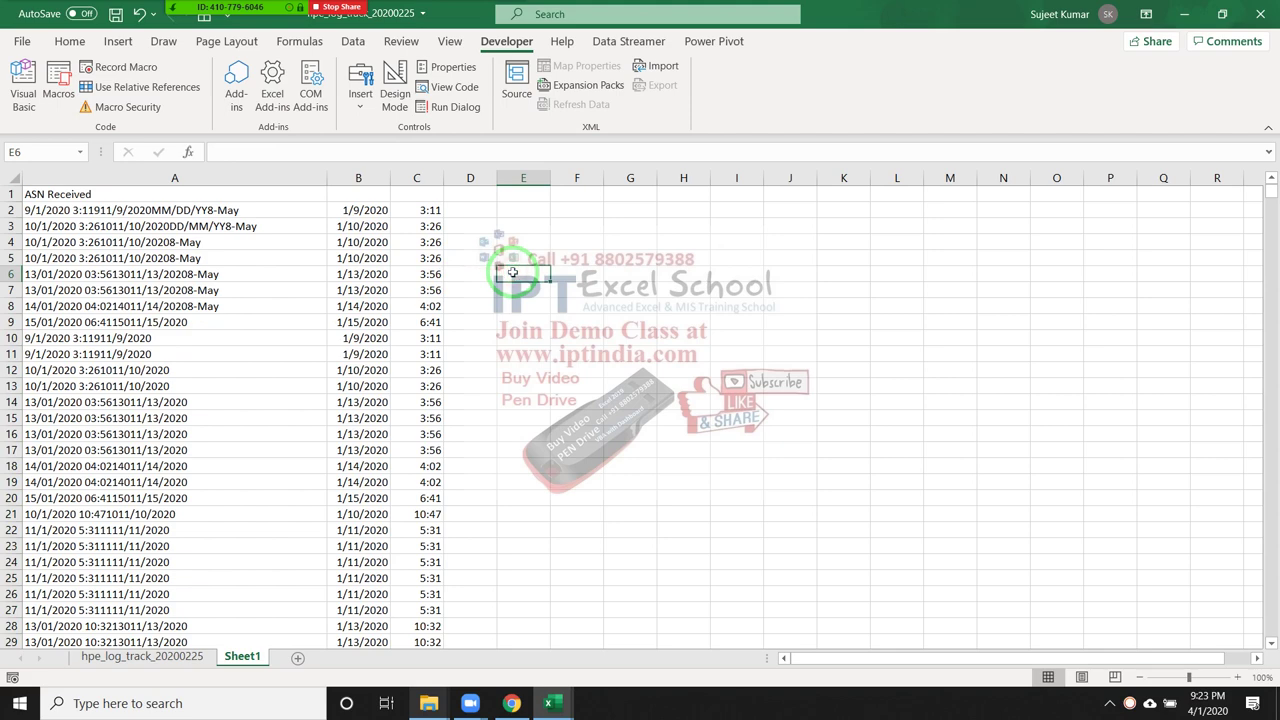
click(69, 41)
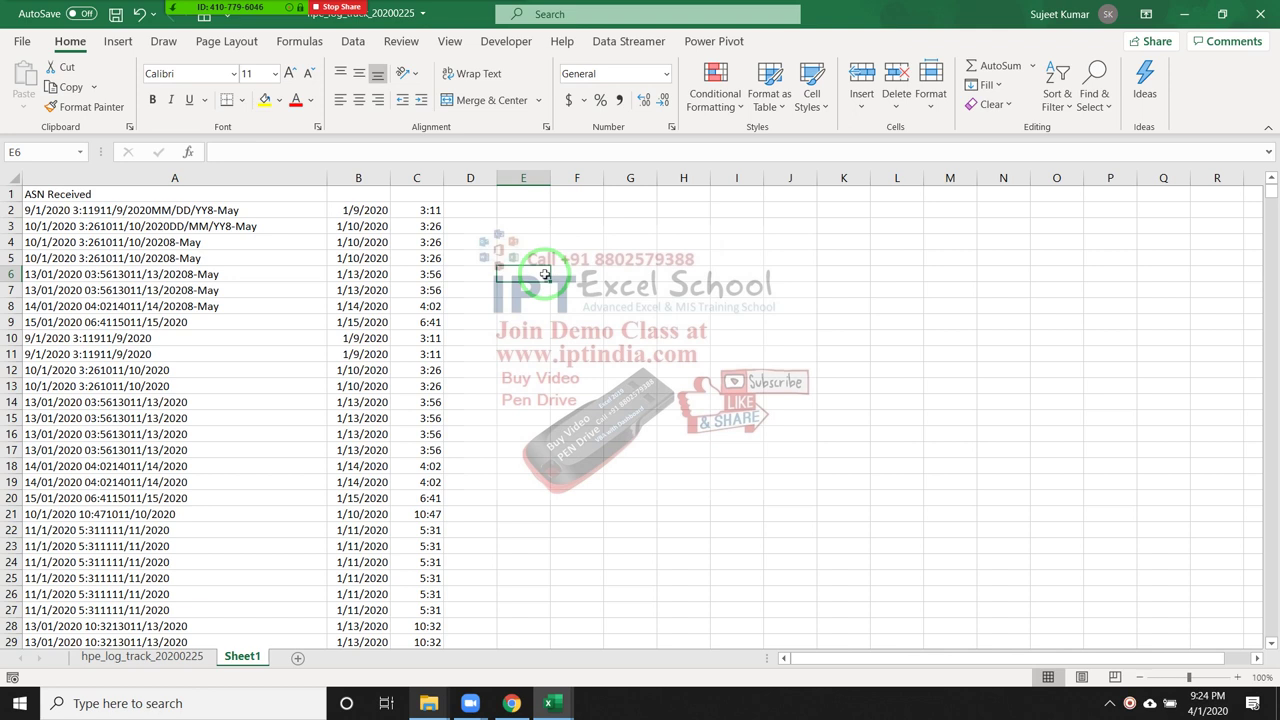
click(372, 226)
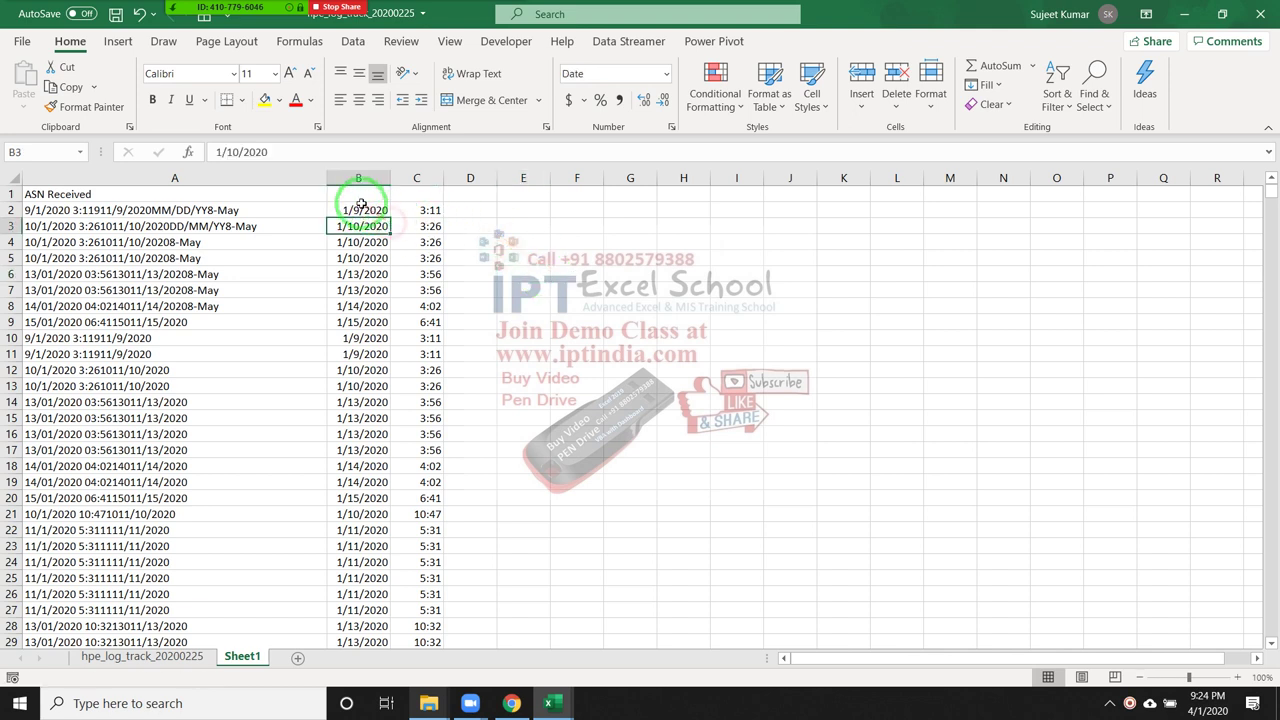
drag(358, 178, 416, 178)
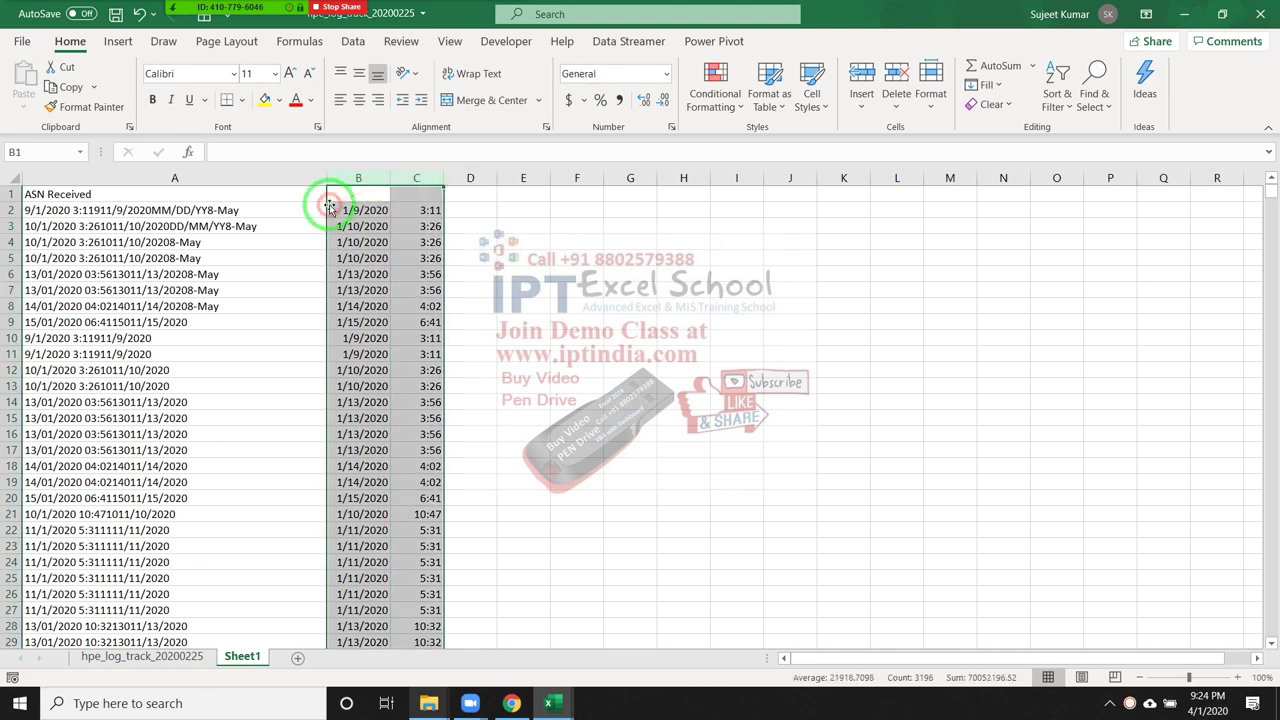
click(277, 208)
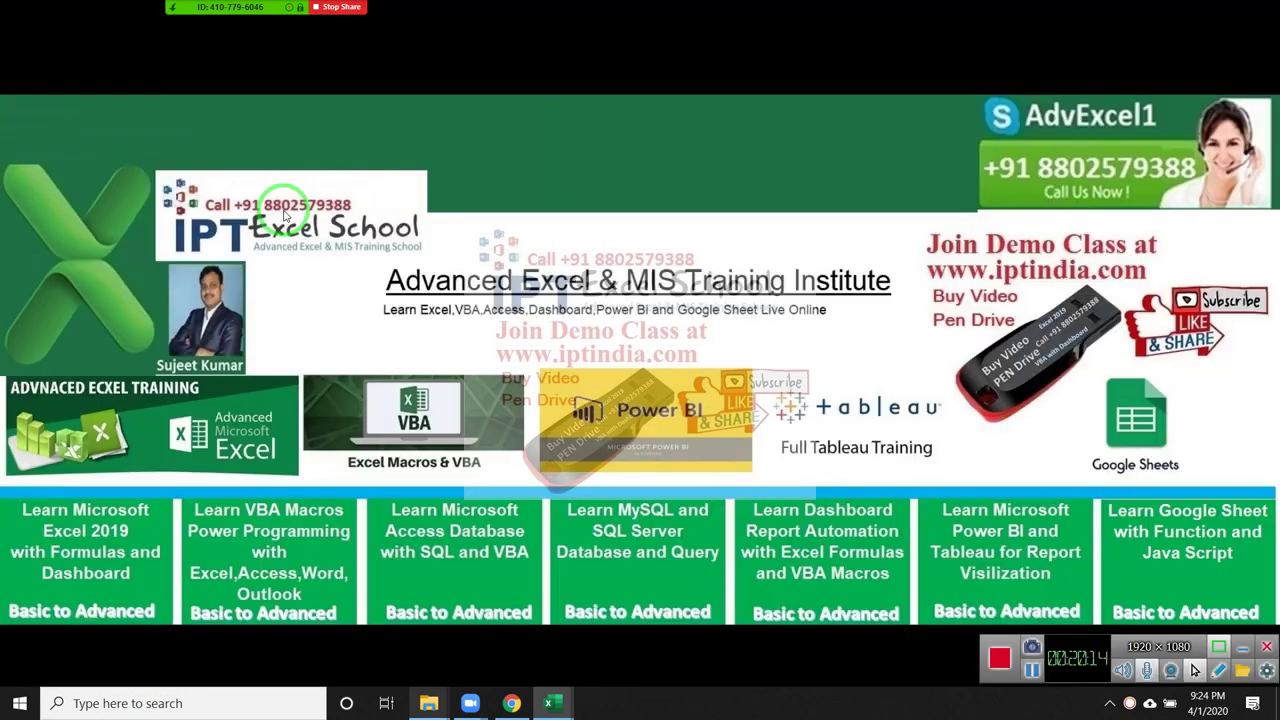